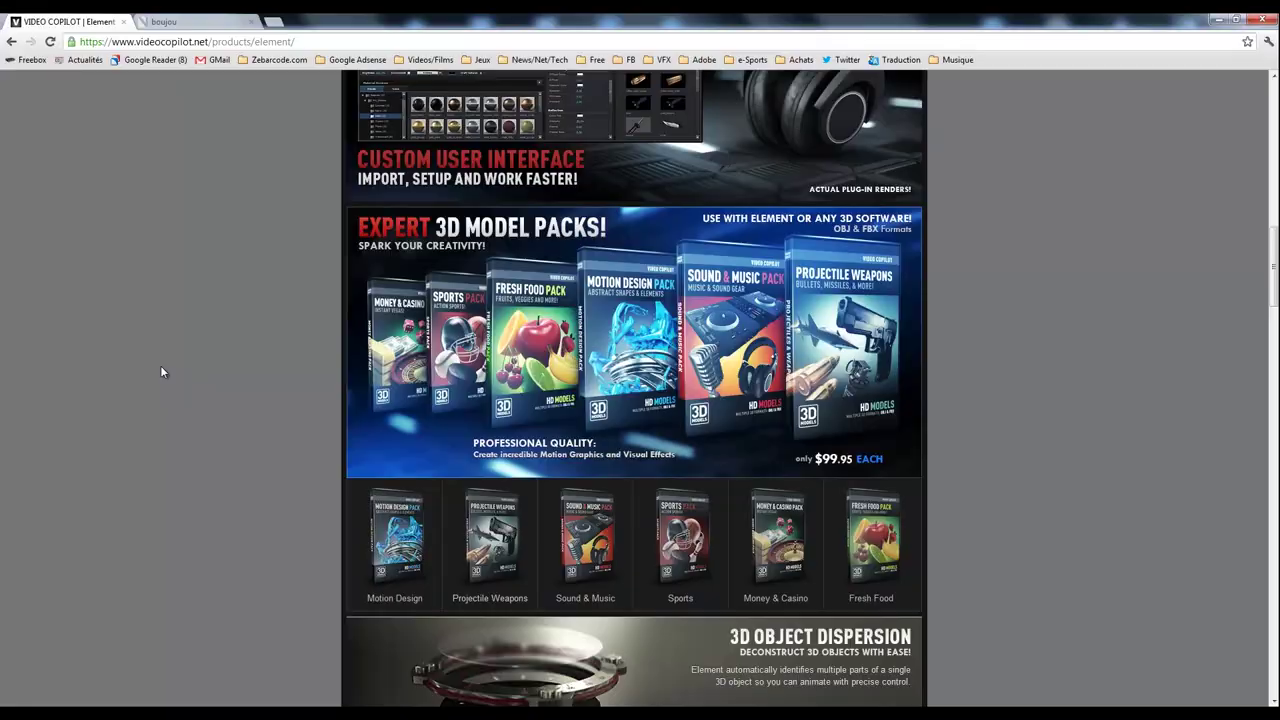
# Look through the Element product page on Video Copilot and view the boujou website's home page.
pyautogui.scroll(-1, 160, 365)
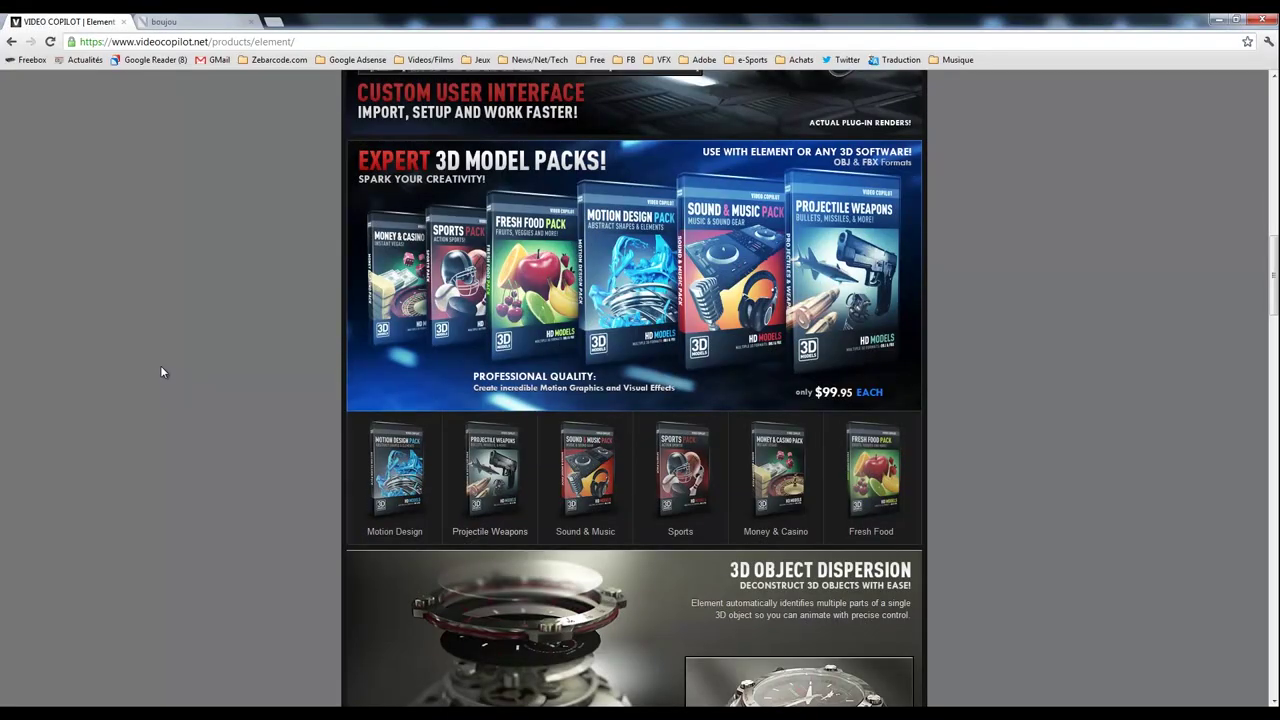
pyautogui.scroll(-8, 1267, 328)
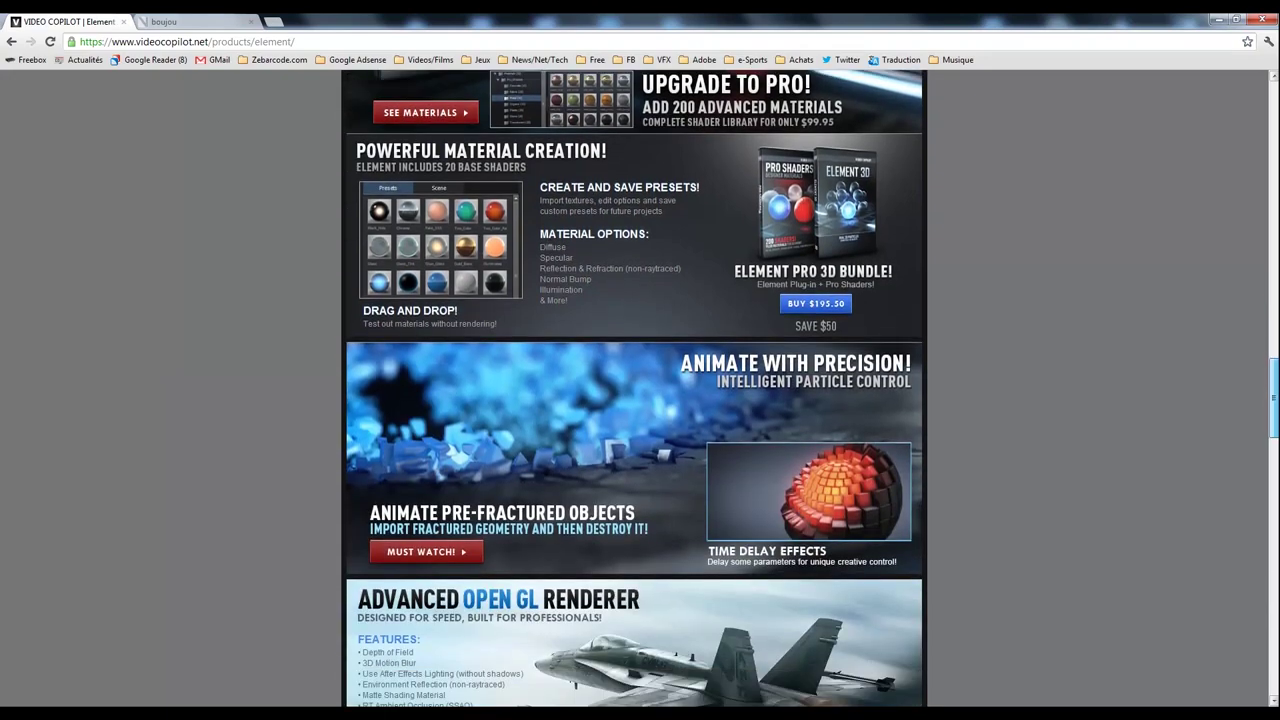
pyautogui.moveTo(1270, 345); pyautogui.dragTo(1267, 128)
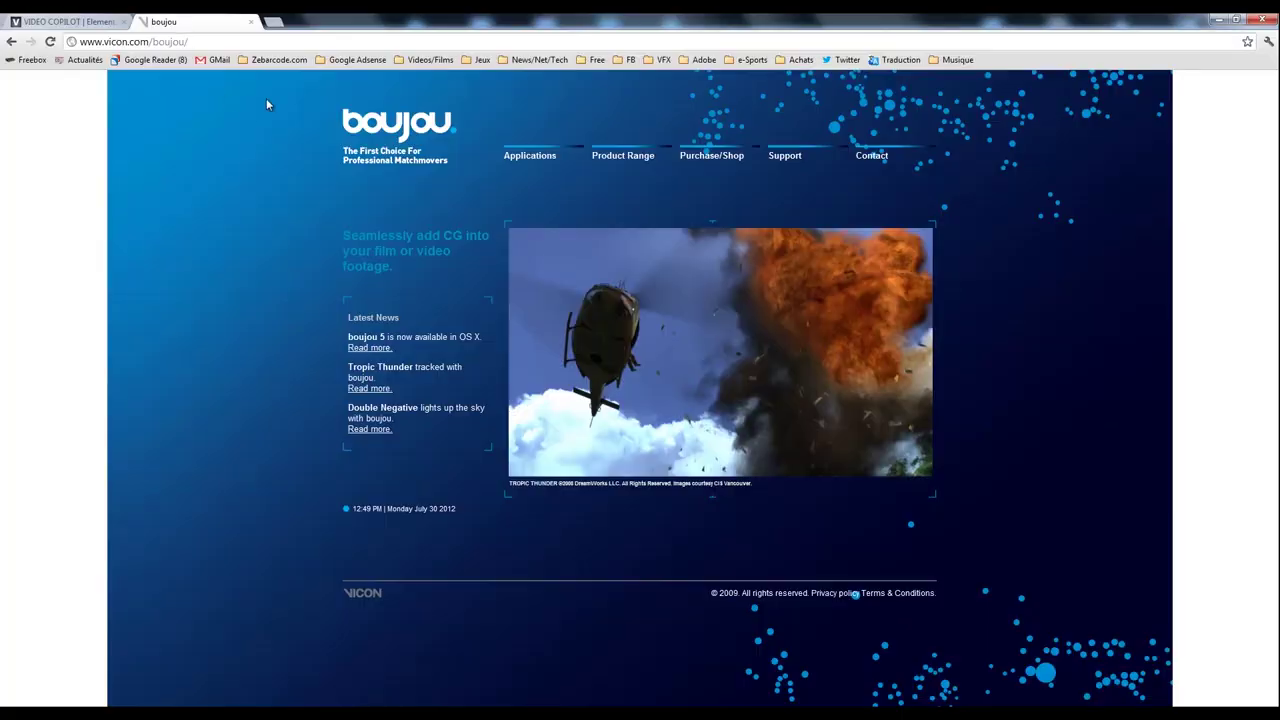
pyautogui.hotkey('ctrl', 'l')
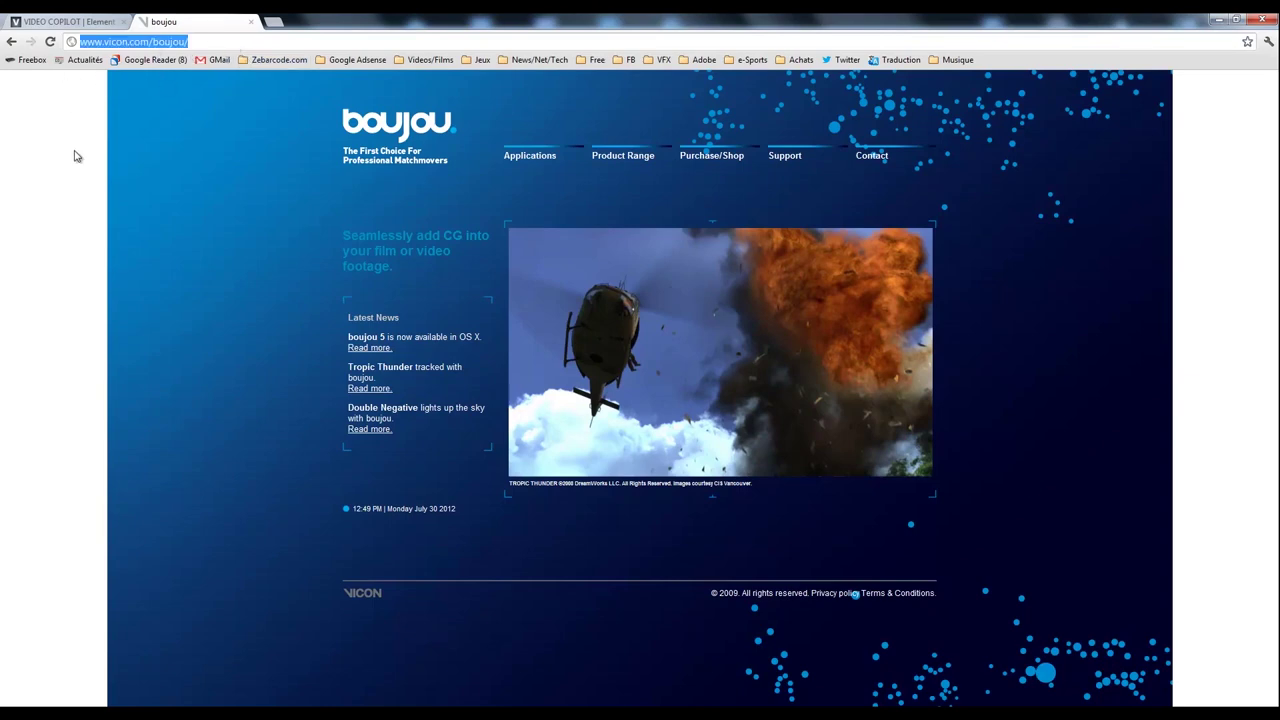
pyautogui.click(260, 286)
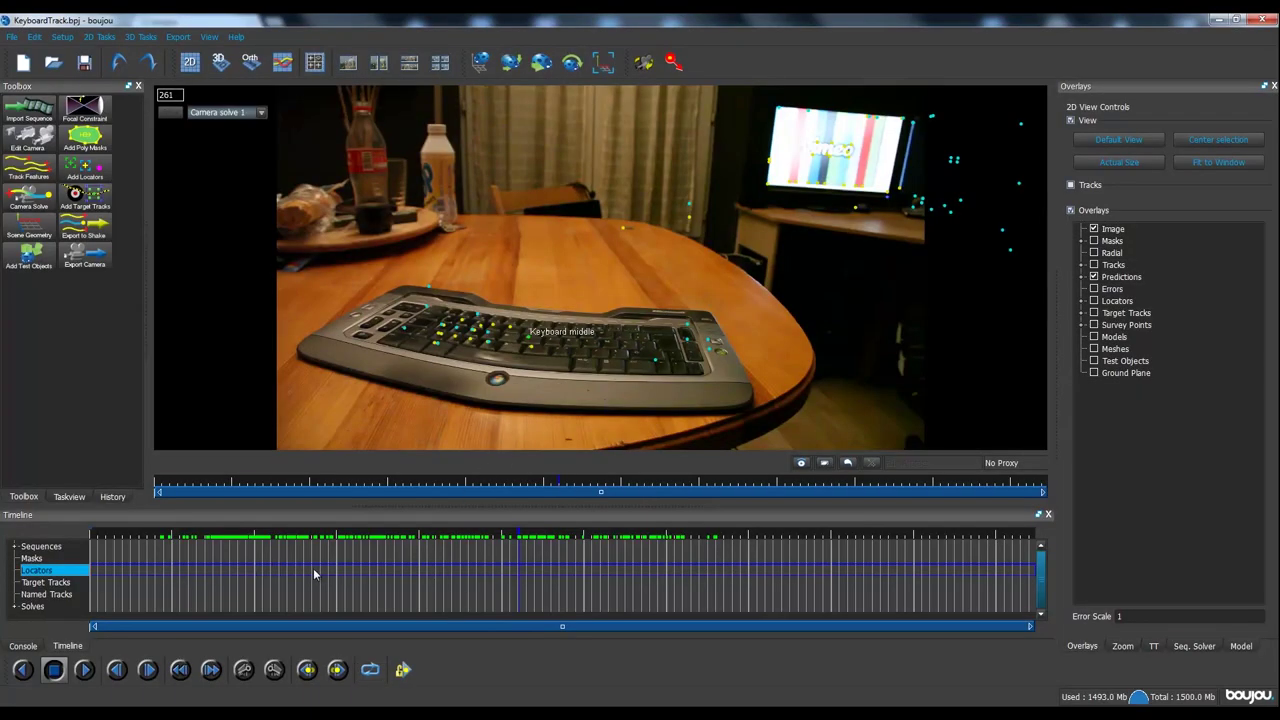
# In boujou, scrub through the KeyboardTrack footage to examine how the tracked points stick to the keyboard and table.
pyautogui.click(338, 584)
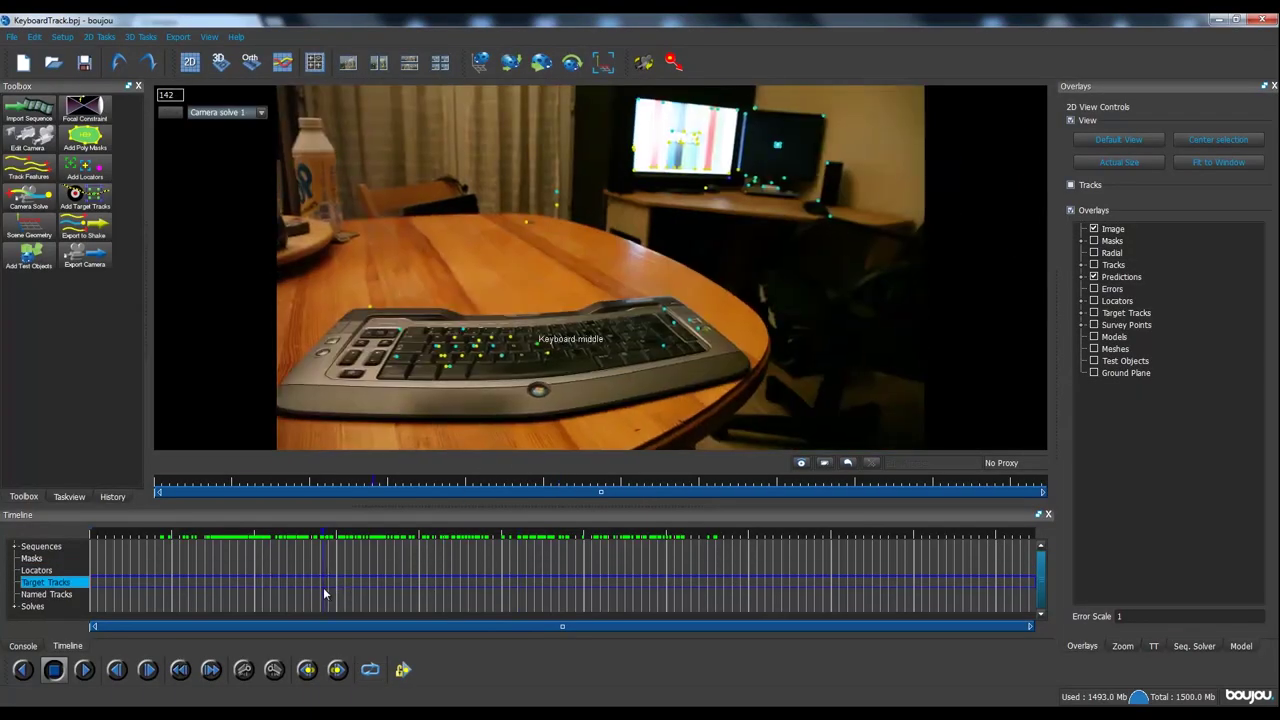
pyautogui.moveTo(323, 587); pyautogui.dragTo(383, 585)
pyautogui.scroll(2, 540, 347)
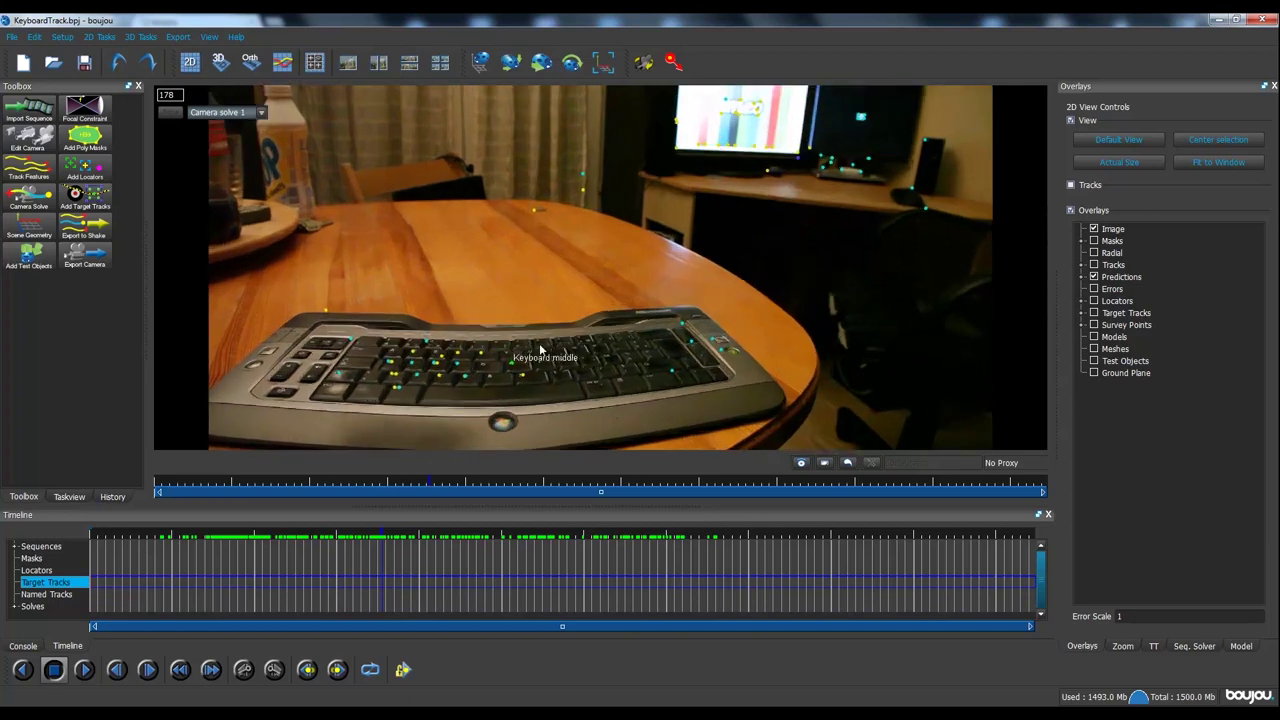
pyautogui.moveTo(370, 586); pyautogui.dragTo(526, 580)
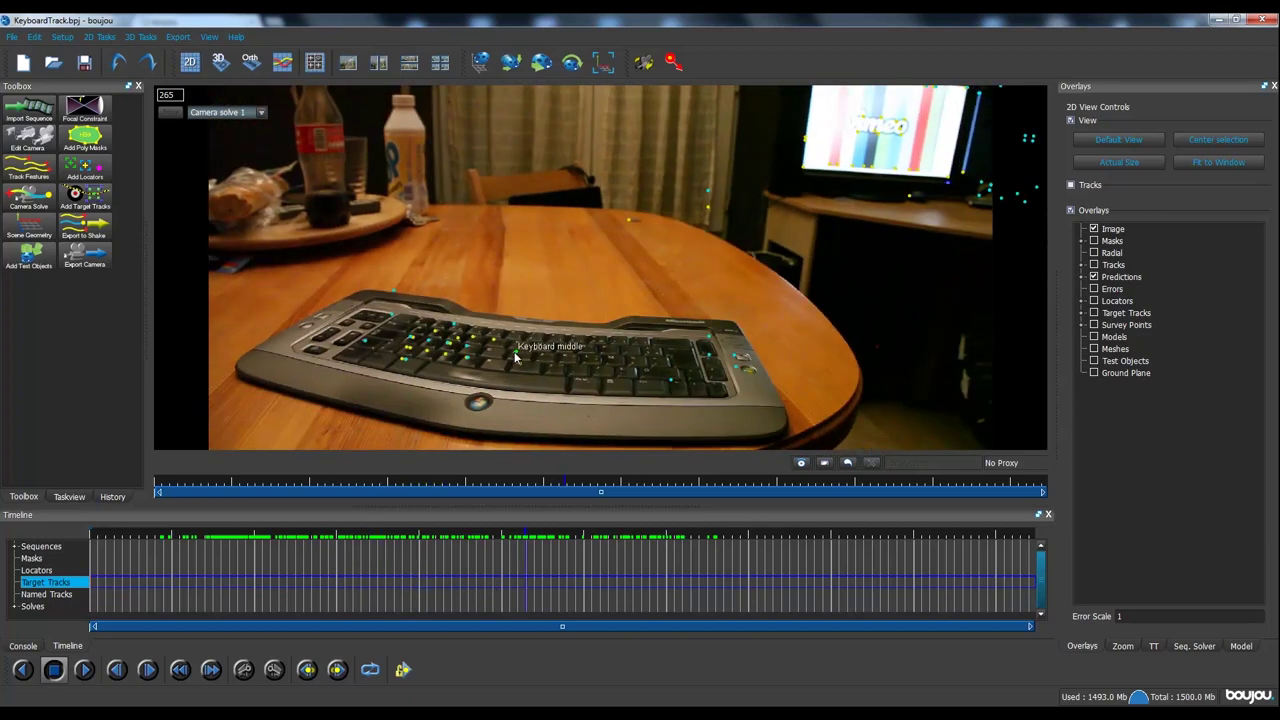
pyautogui.moveTo(443, 580)
pyautogui.mouseDown()
pyautogui.moveTo(595, 579)
pyautogui.moveTo(427, 581)
pyautogui.moveTo(503, 559)
pyautogui.moveTo(442, 564)
pyautogui.mouseUp()
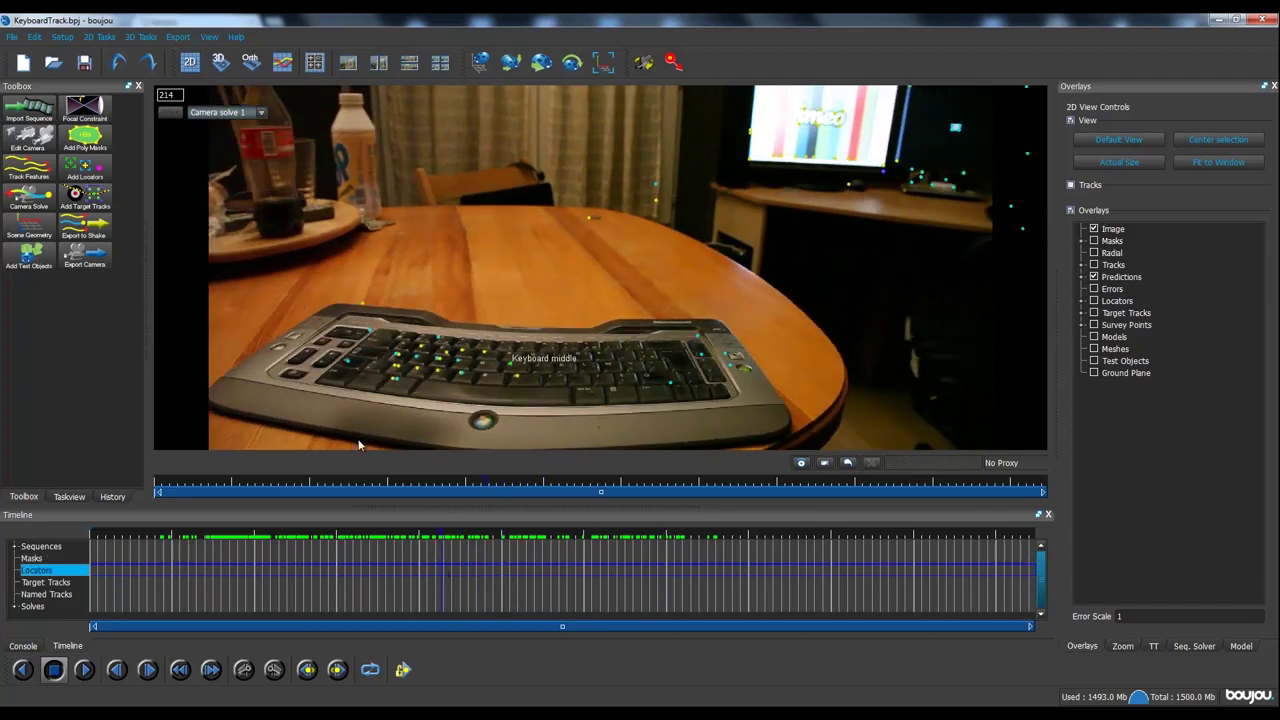
# Examine the camera solve in the 3D view, checking the camera path and the point cloud around the Keyboard middle marker.
pyautogui.click(220, 64)
pyautogui.moveTo(410, 290); pyautogui.dragTo(479, 285)
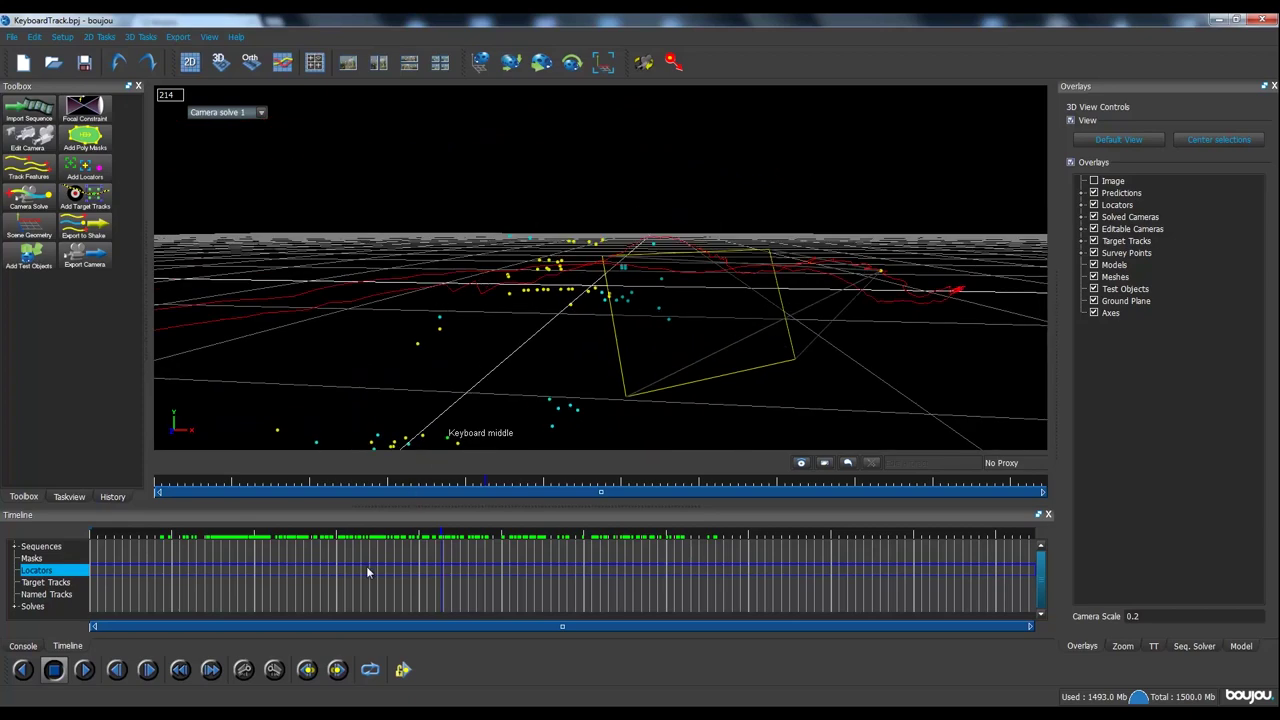
pyautogui.moveTo(366, 572); pyautogui.dragTo(324, 567)
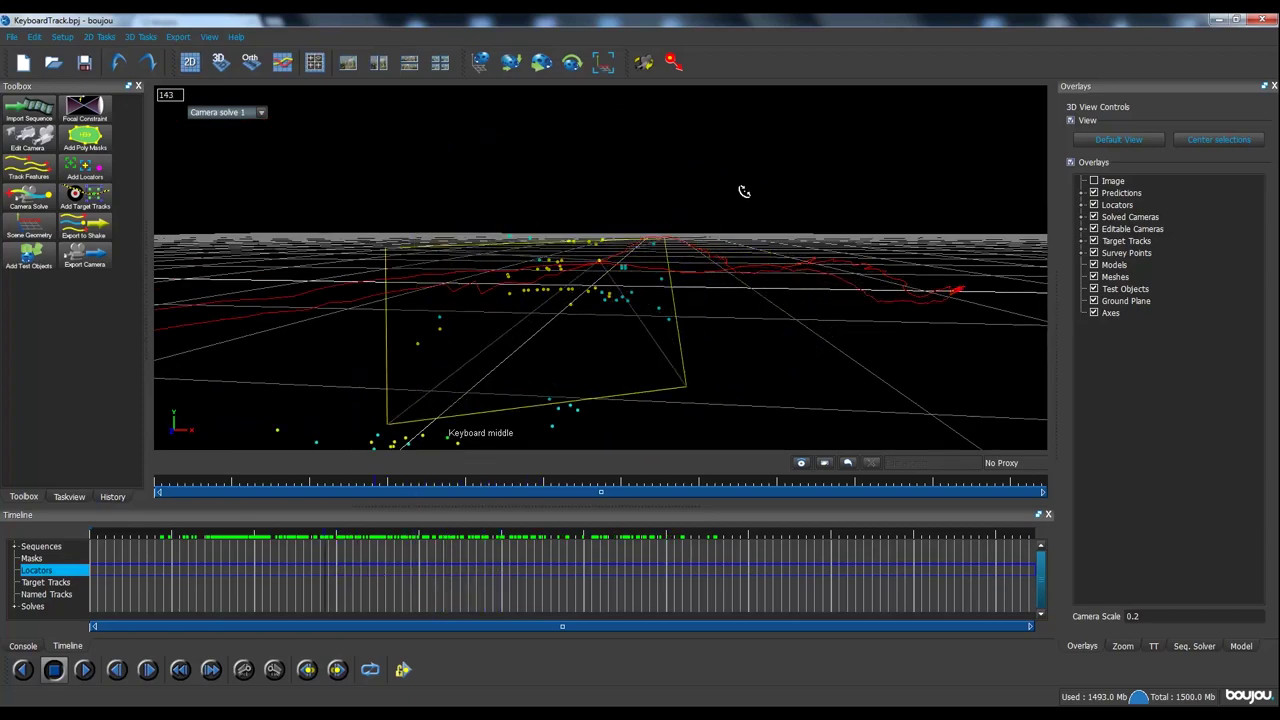
pyautogui.moveTo(744, 191); pyautogui.dragTo(348, 240)
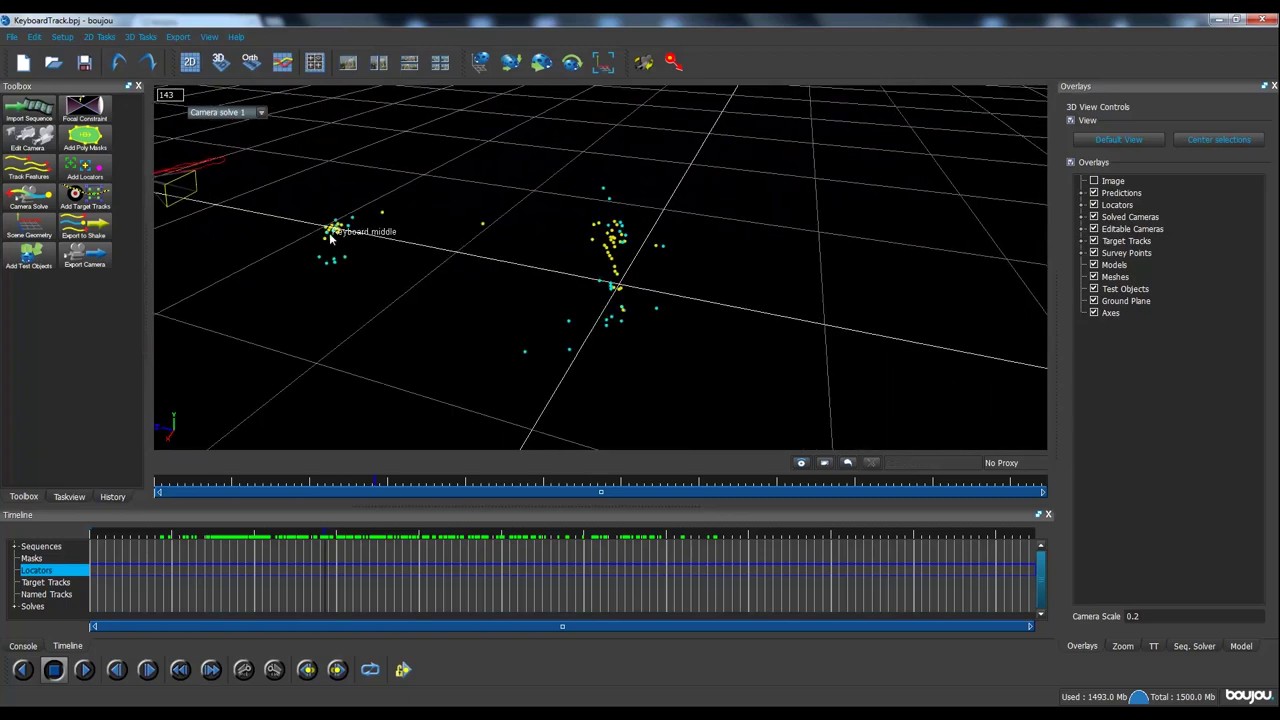
# Return to the 2D view and check the predicted points on the footage at another frame.
pyautogui.click(190, 64)
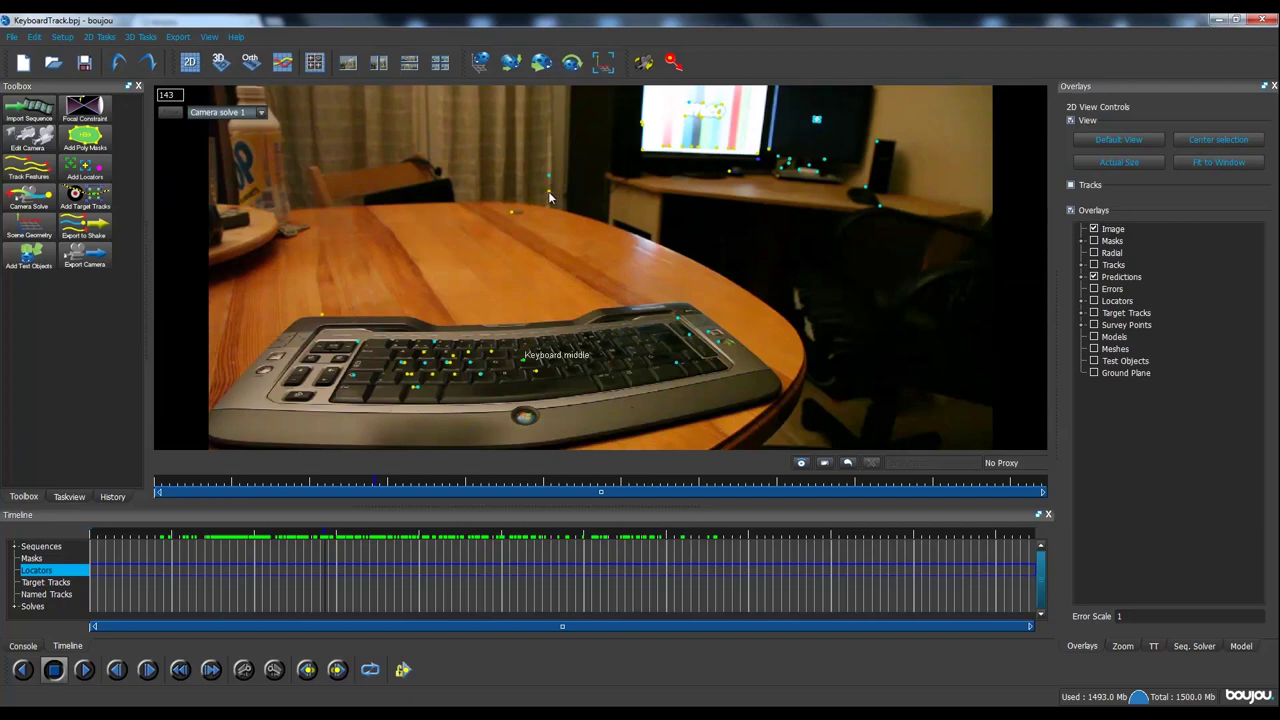
pyautogui.moveTo(402, 584)
pyautogui.mouseDown()
pyautogui.moveTo(452, 580)
pyautogui.moveTo(392, 583)
pyautogui.mouseUp()
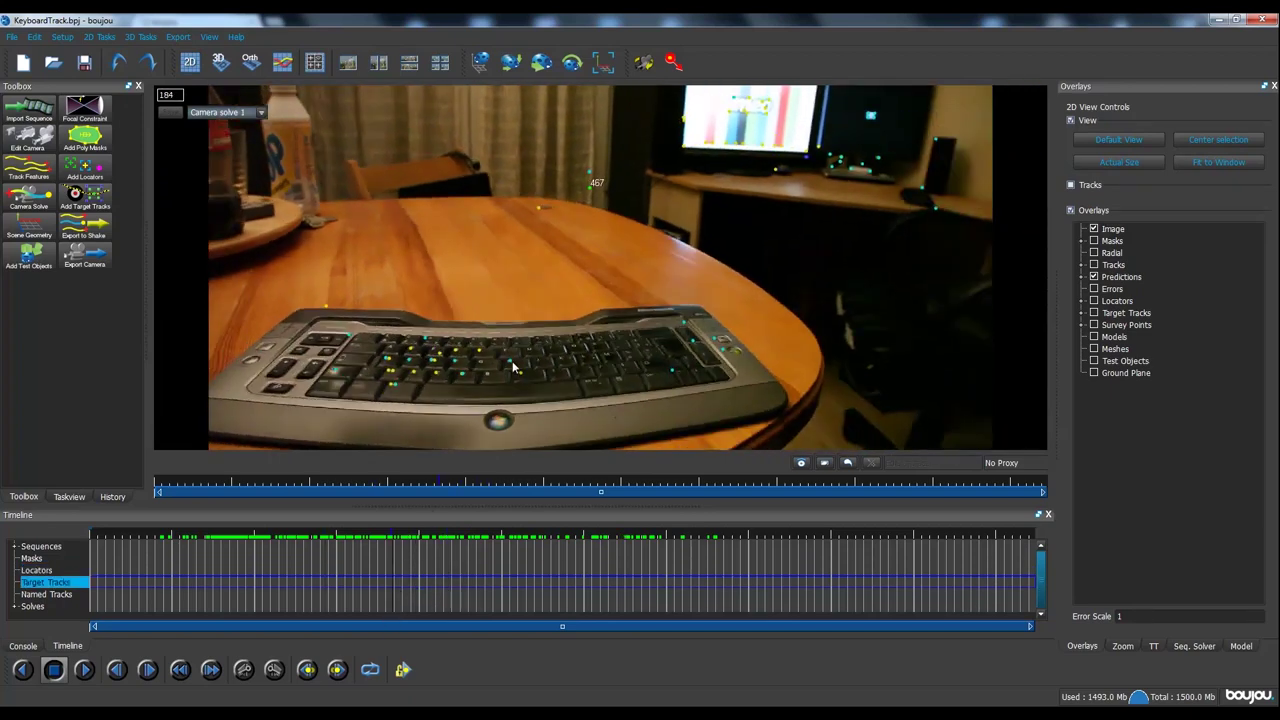
pyautogui.click(506, 559)
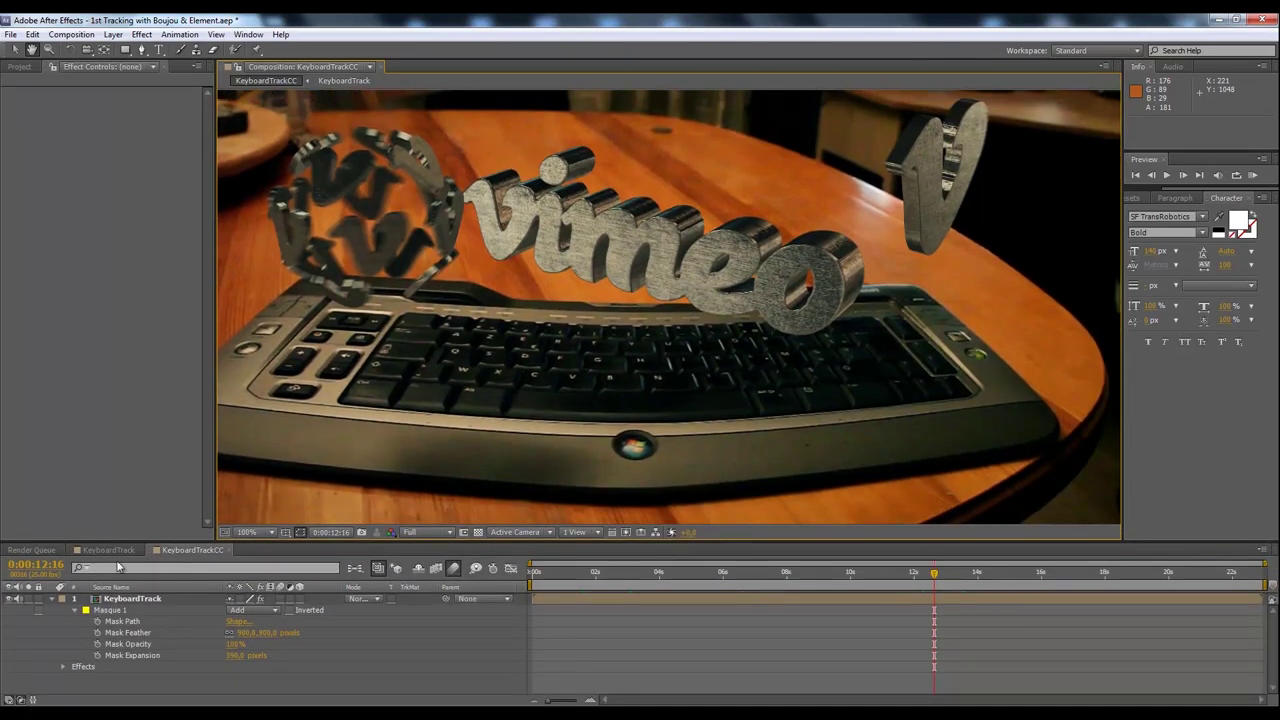
# In After Effects, open the KeyboardTrack composition and hide the MVI_2698.MOV and Element layers.
pyautogui.click(108, 550)
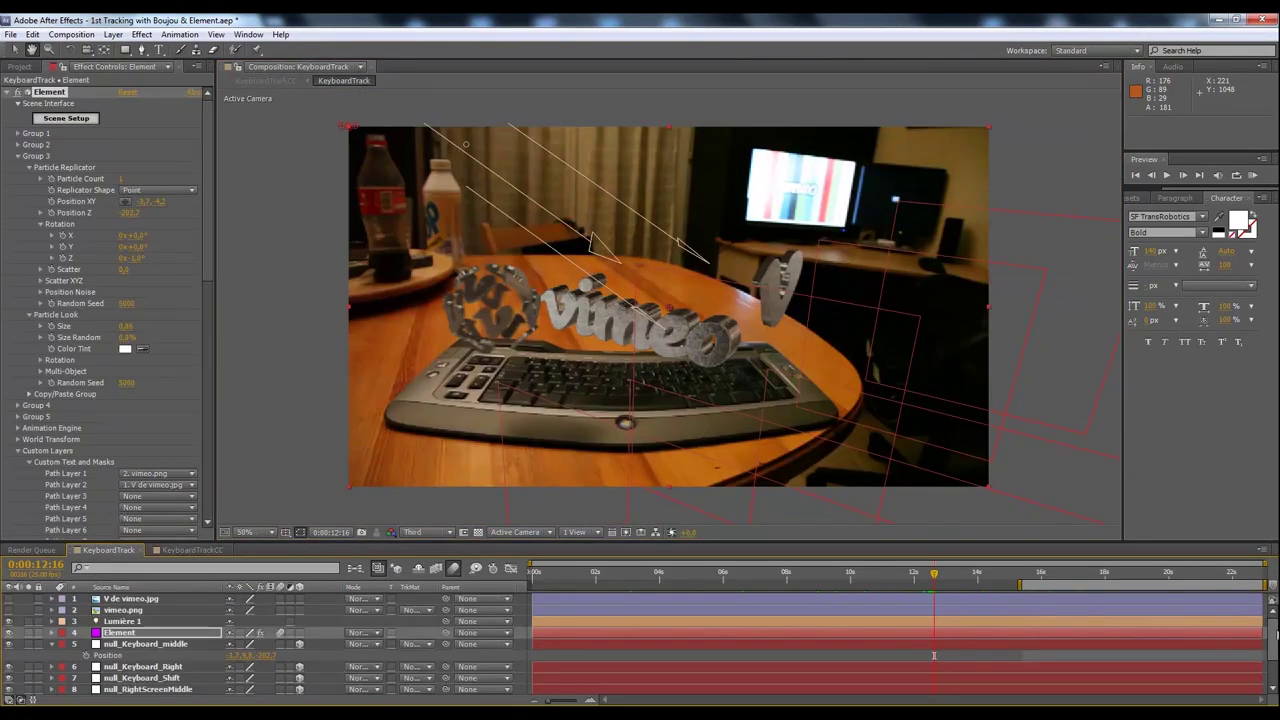
pyautogui.scroll(-3, 1276, 633)
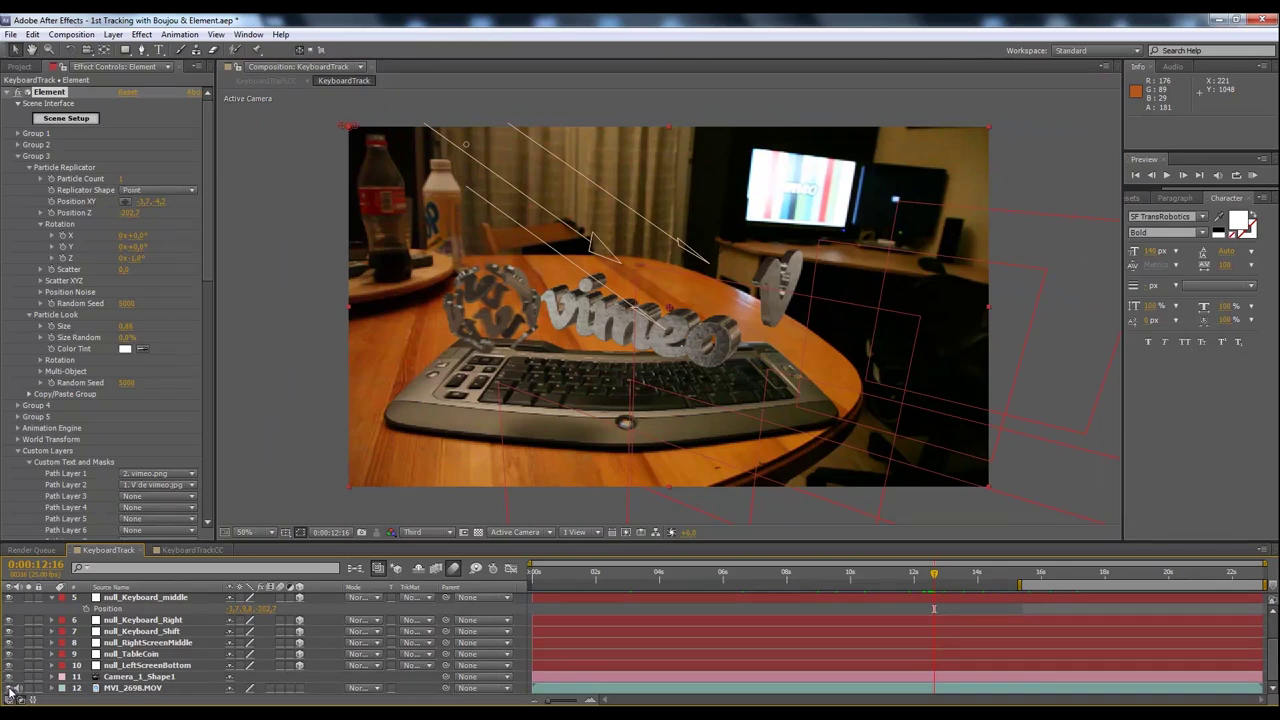
pyautogui.click(9, 688)
pyautogui.scroll(3, 1275, 646)
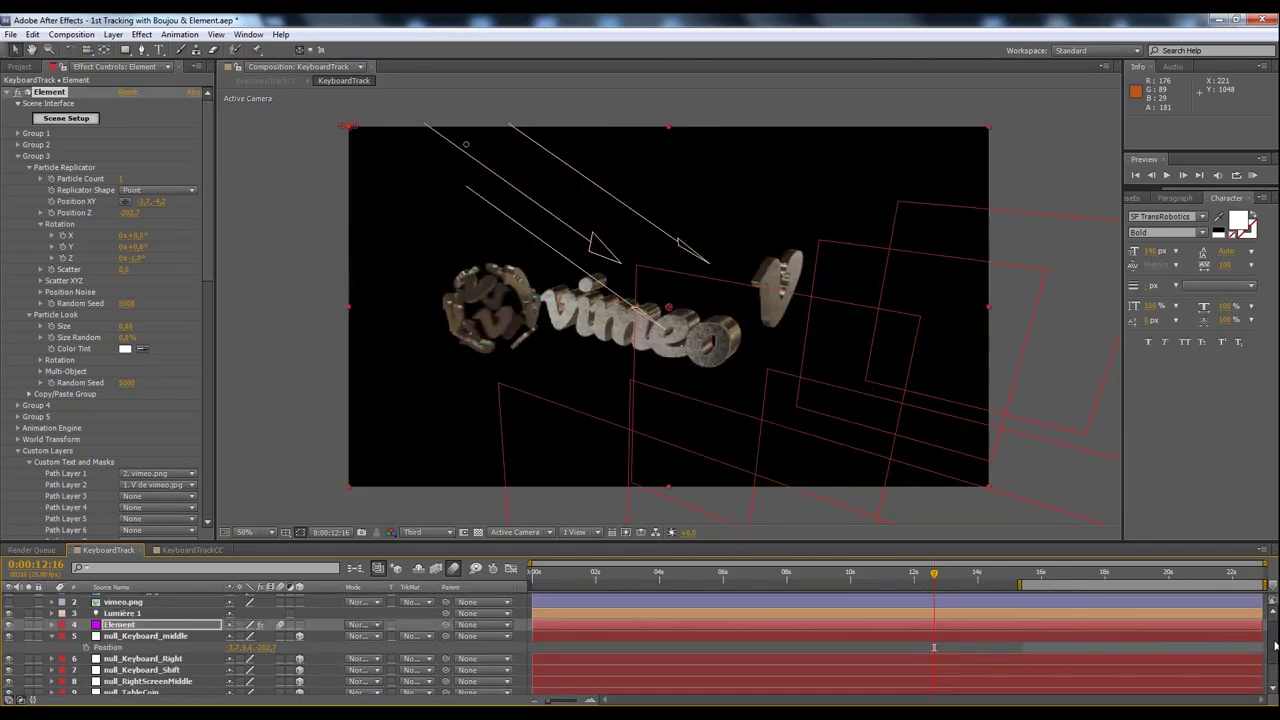
pyautogui.scroll(1, 1276, 647)
pyautogui.click(10, 634)
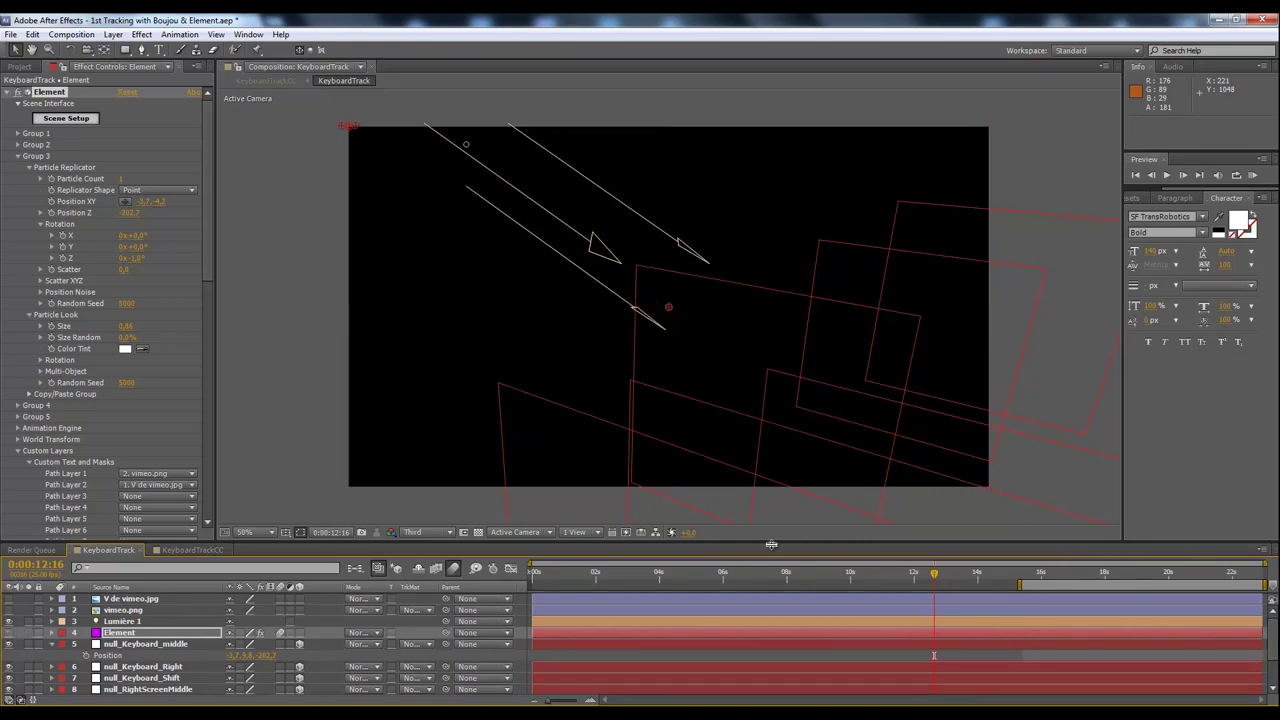
# End the work area at 0:00:07:13 and scrub the early seconds to review how the imported nulls move.
pyautogui.click(594, 574)
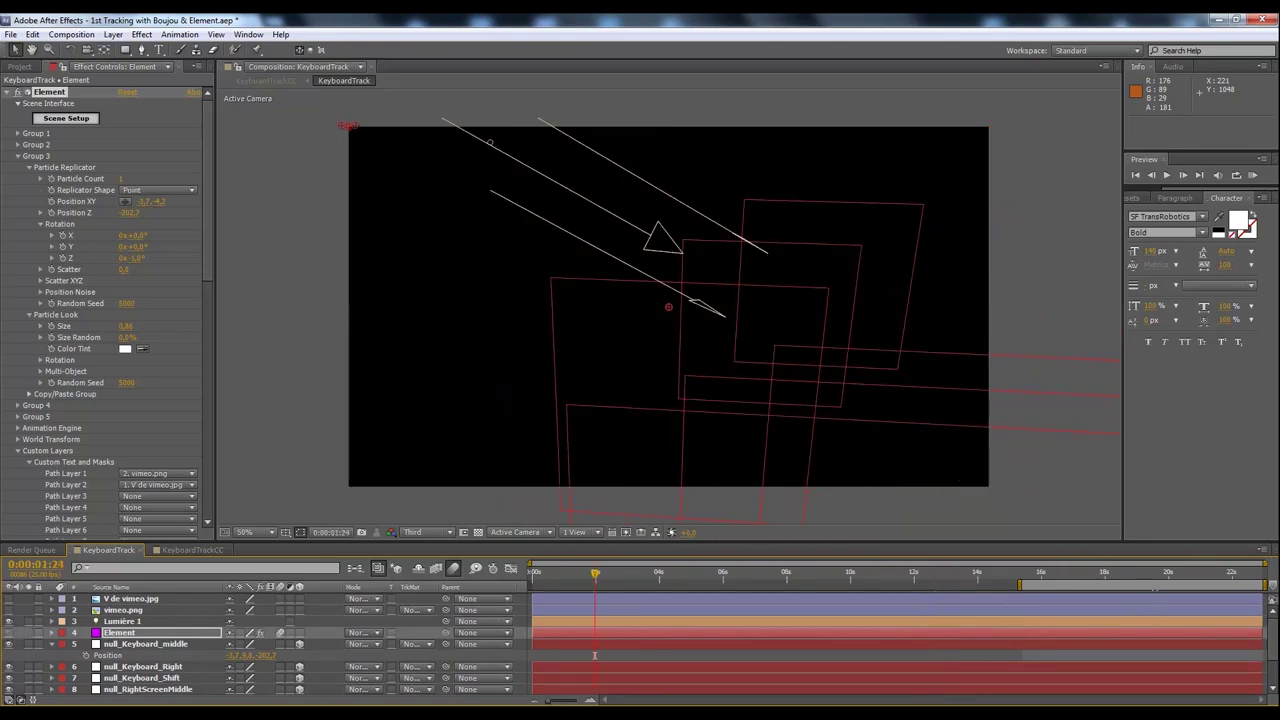
pyautogui.moveTo(1019, 584); pyautogui.dragTo(775, 584)
pyautogui.moveTo(590, 576); pyautogui.dragTo(676, 582)
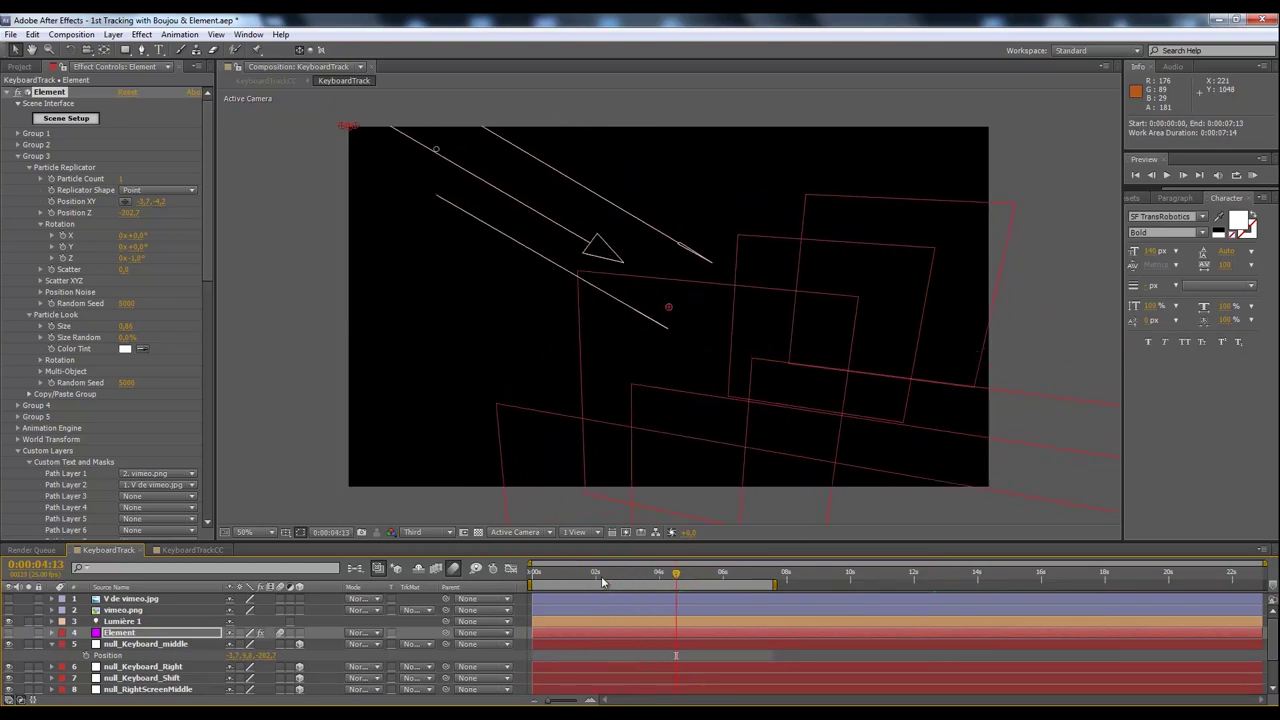
pyautogui.click(595, 576)
# Examine the motion path of Camera_1_Shape1 in a two-view horizontal layout while scrubbing to about 4 seconds.
pyautogui.scroll(-2, 447, 626)
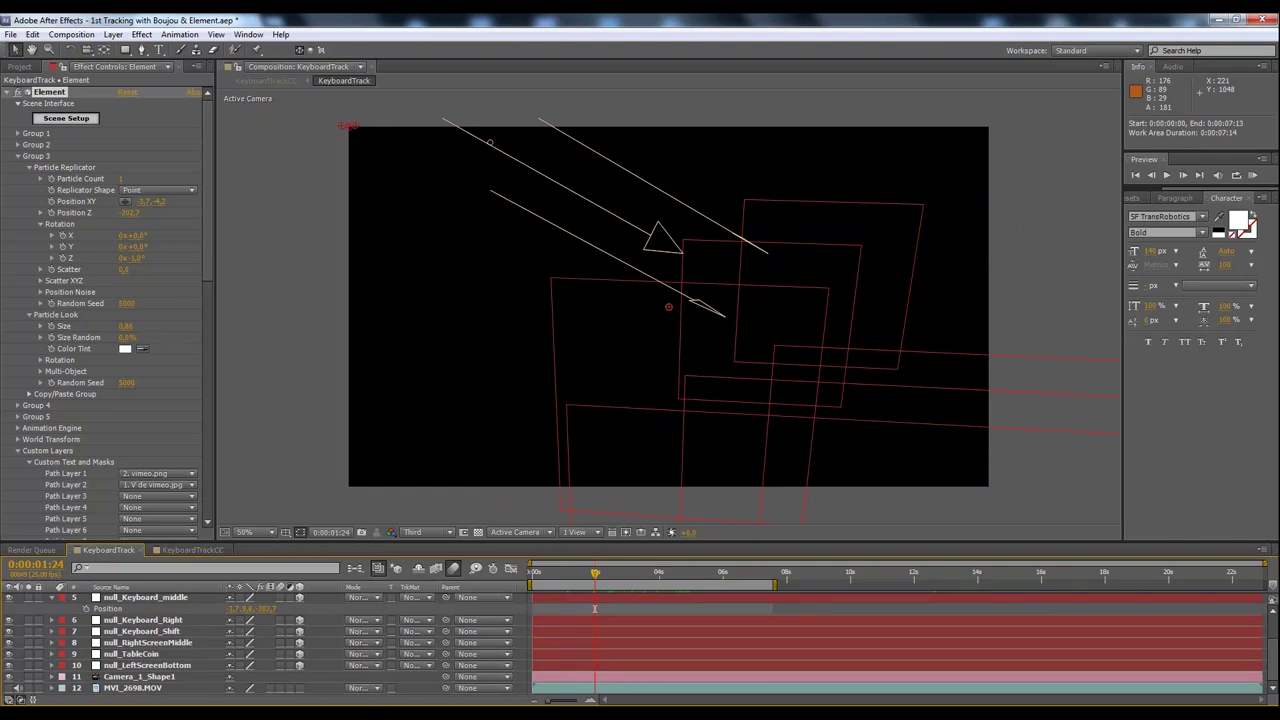
pyautogui.click(153, 678)
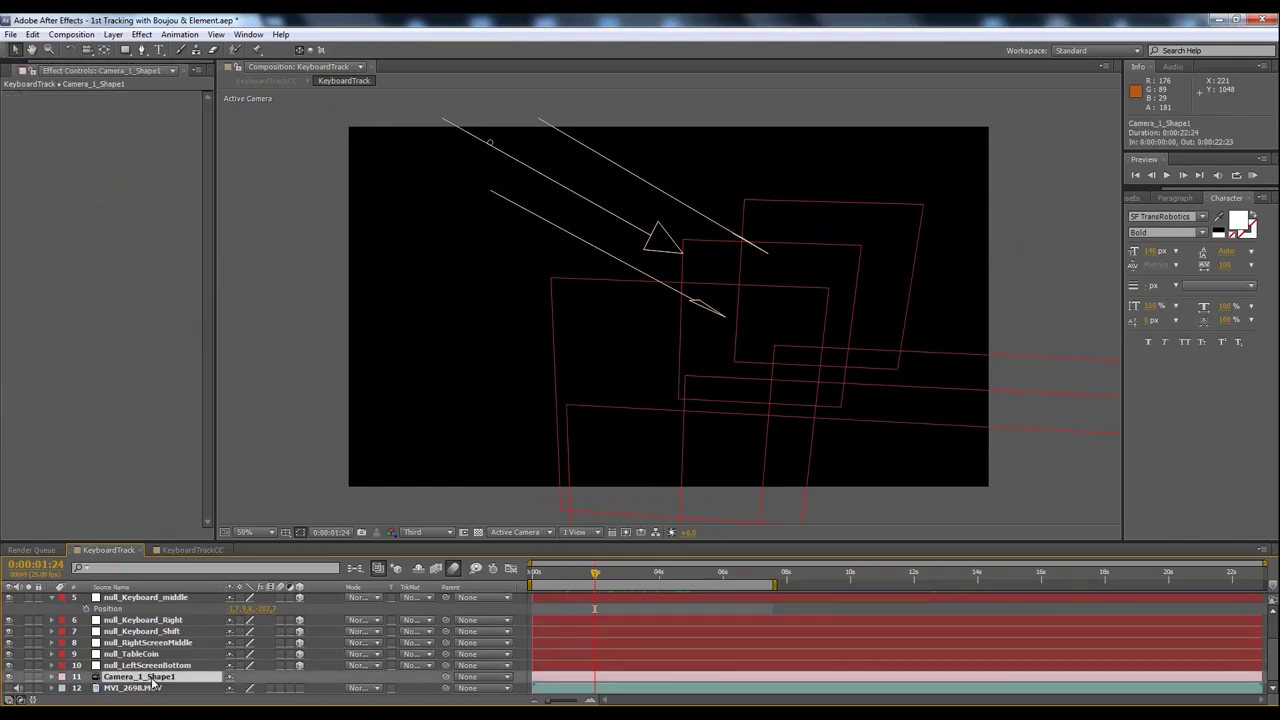
pyautogui.moveTo(574, 578); pyautogui.dragTo(609, 576)
pyautogui.click(580, 532)
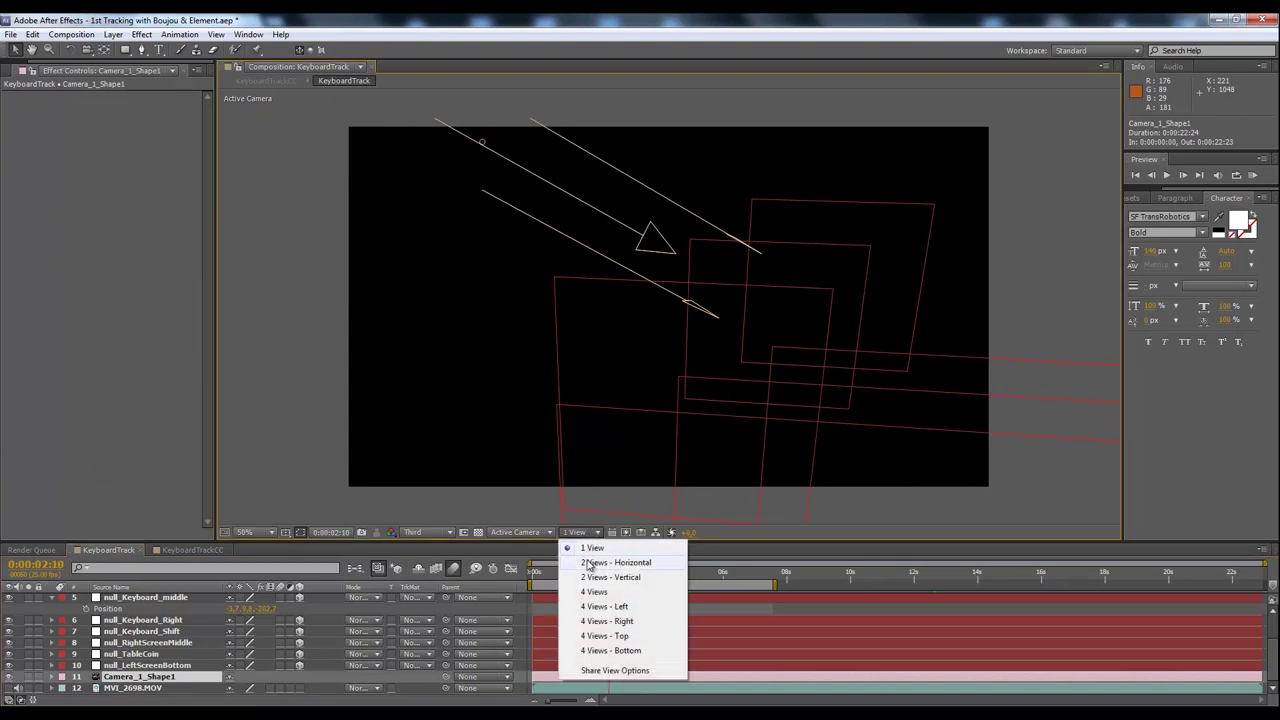
pyautogui.click(588, 563)
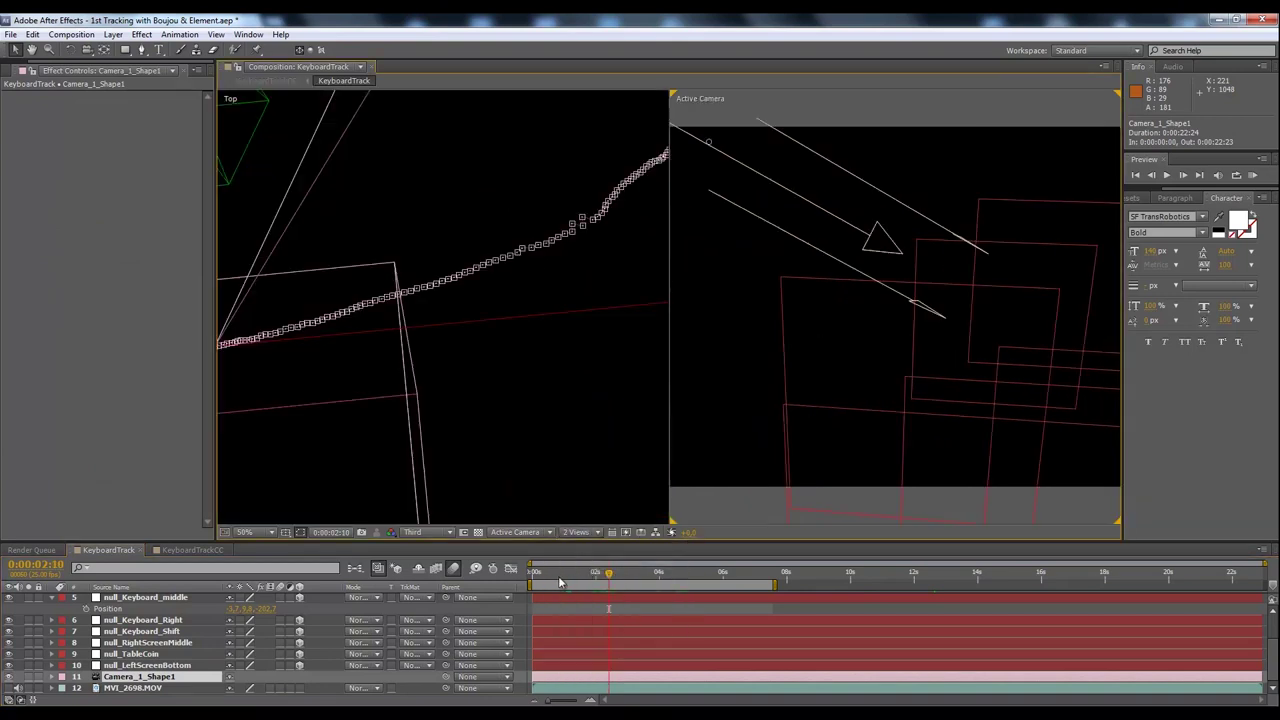
pyautogui.moveTo(560, 580); pyautogui.dragTo(663, 567)
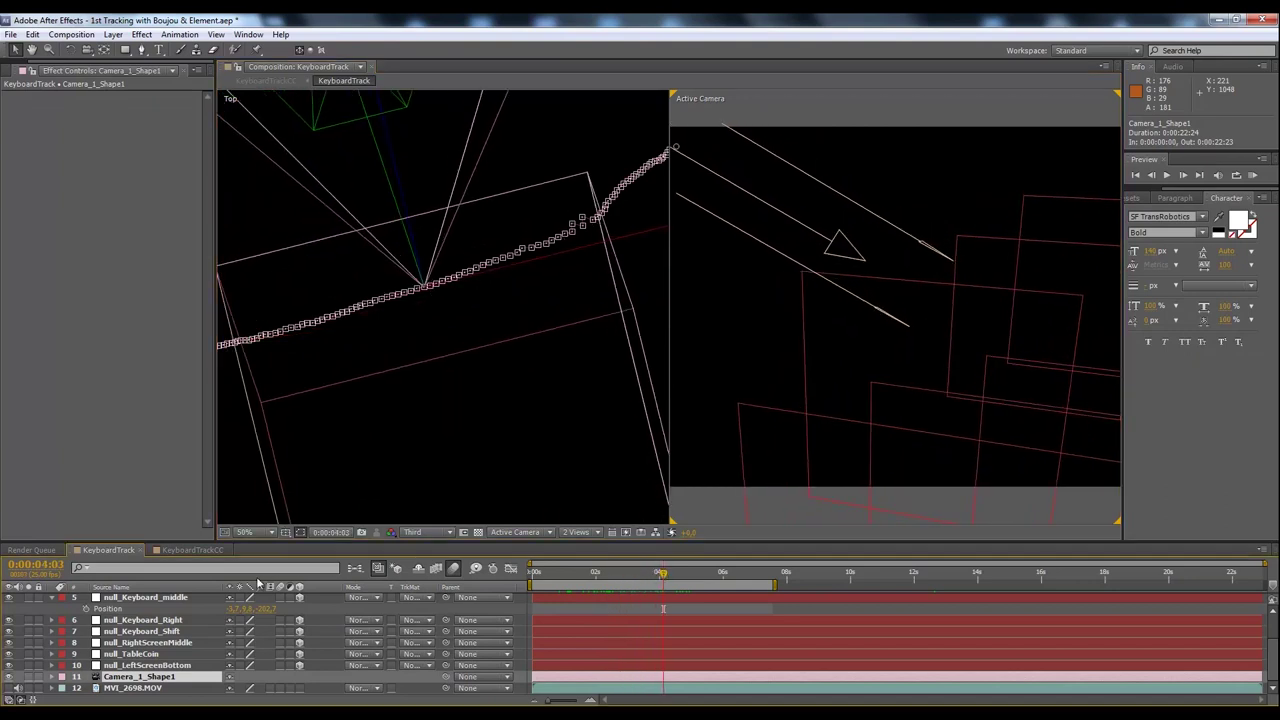
# Inspect the null_Keyboard_Right and null_Keyboard_middle layers and move the current time to 0:00:03:16.
pyautogui.click(124, 620)
pyautogui.scroll(2, 165, 633)
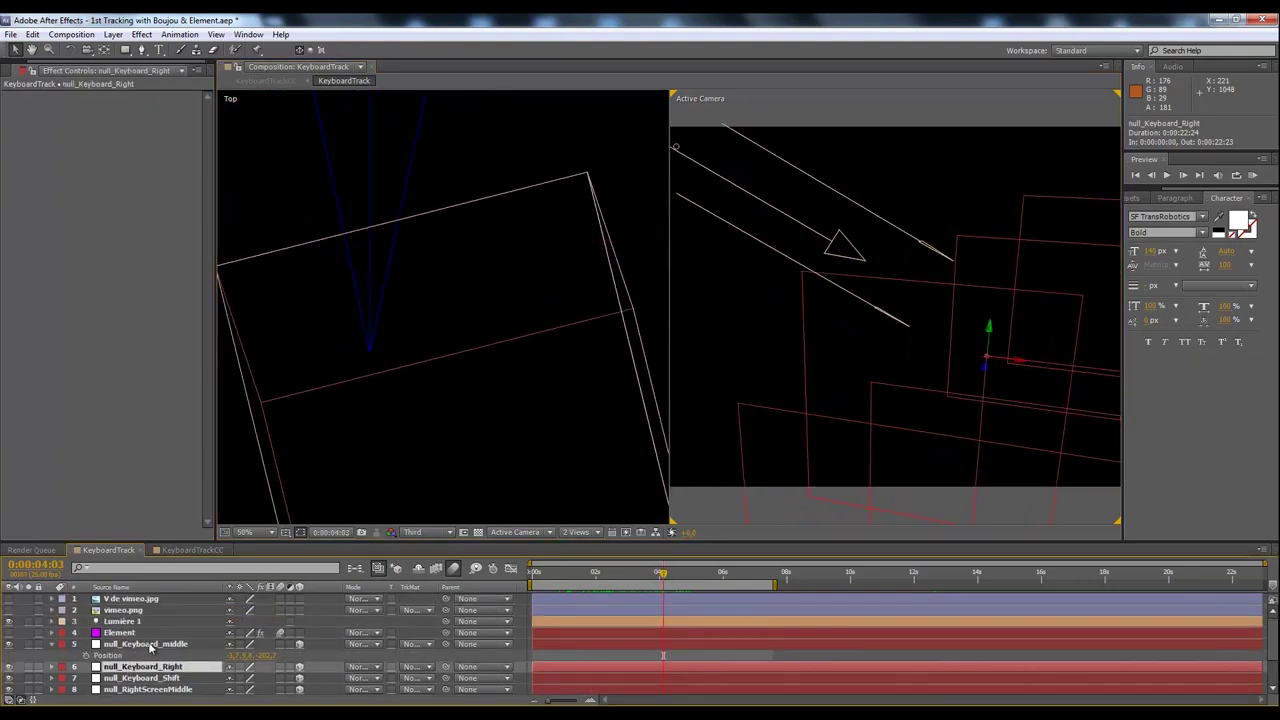
pyautogui.click(150, 645)
pyautogui.moveTo(627, 578); pyautogui.dragTo(648, 580)
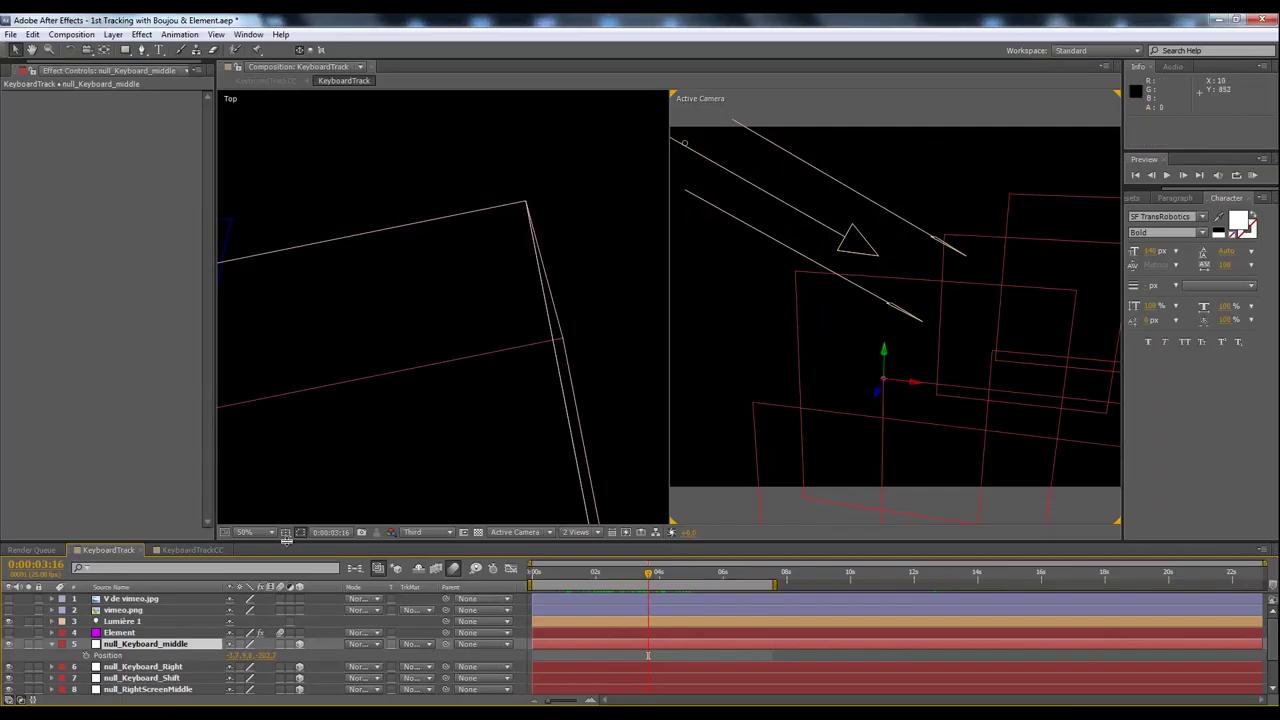
# Enlarge the timeline area until all twelve layers fit and restore the single-view layout.
pyautogui.moveTo(291, 540); pyautogui.dragTo(291, 418)
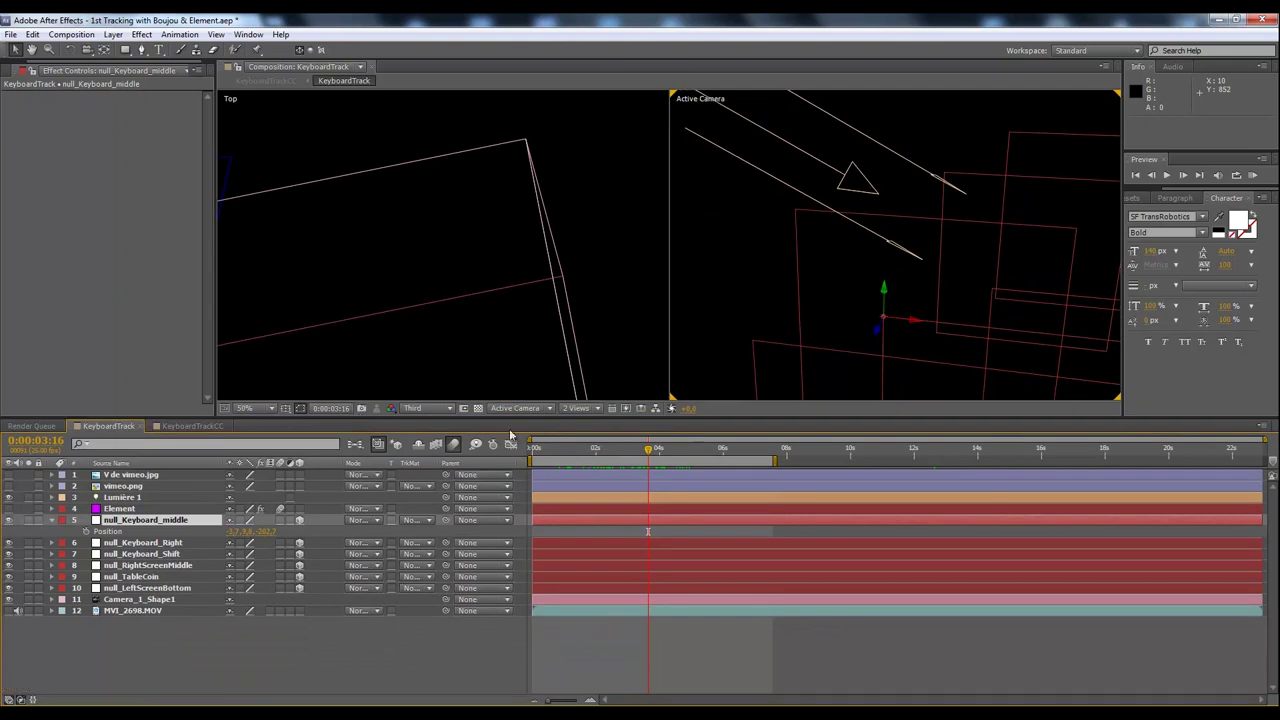
pyautogui.click(576, 409)
pyautogui.click(580, 421)
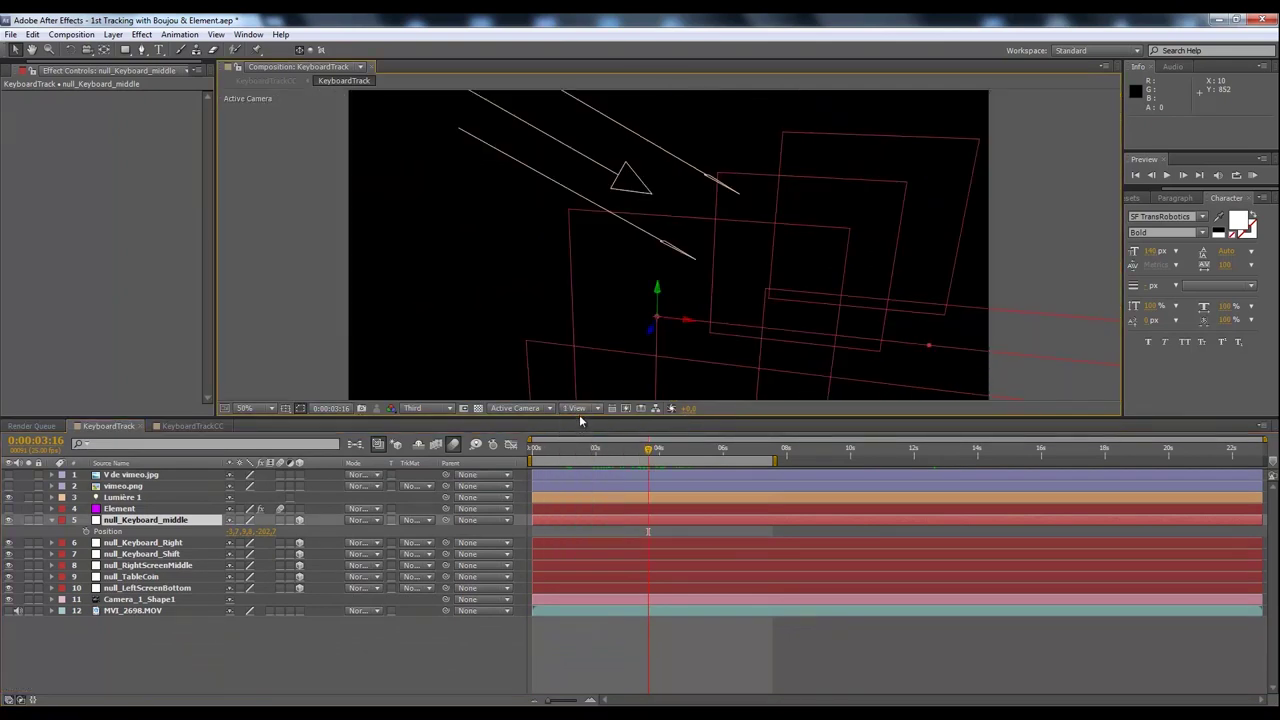
pyautogui.moveTo(578, 417); pyautogui.dragTo(576, 483)
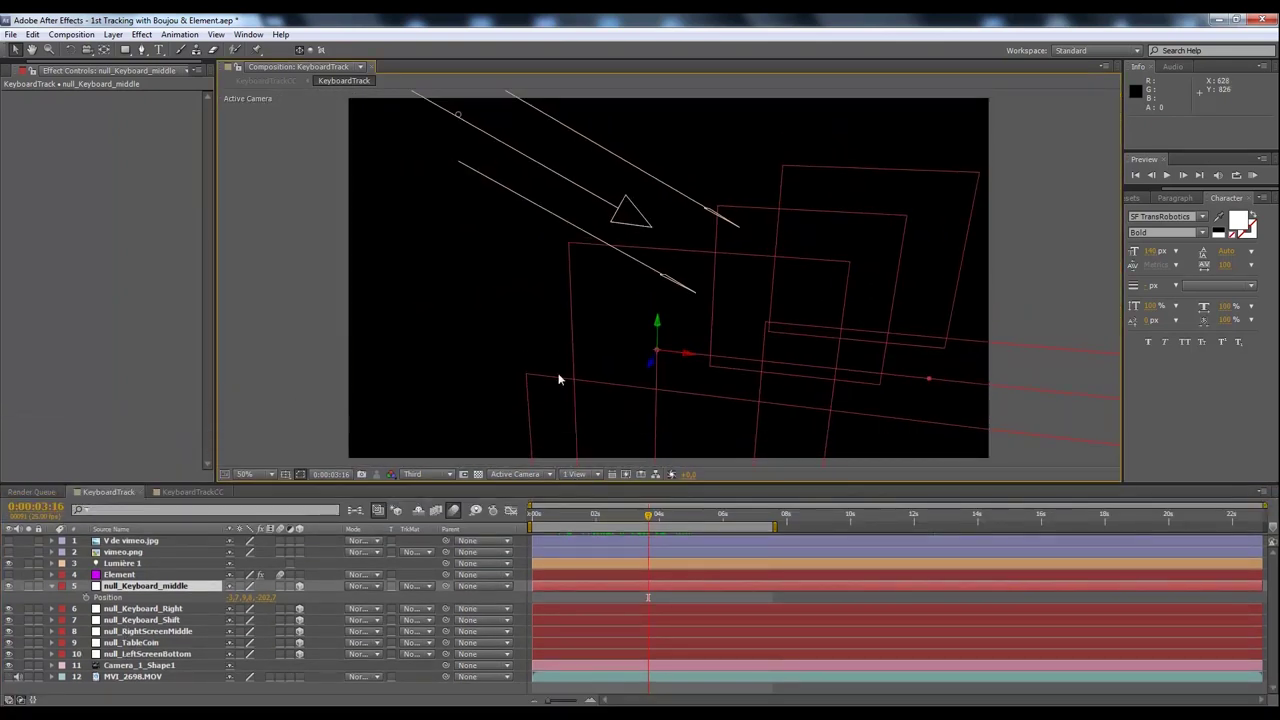
# Make the Element layer and the MVI_2698.MOV footage layer visible again.
pyautogui.click(134, 576)
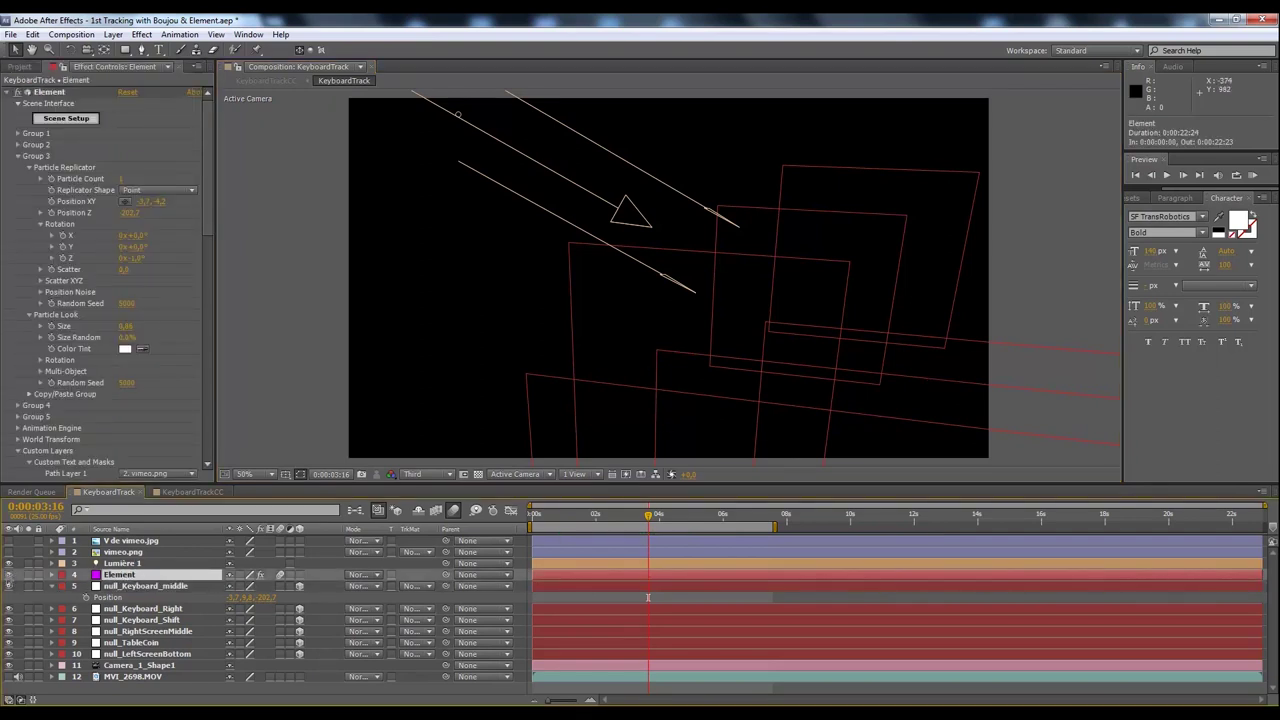
pyautogui.click(12, 581)
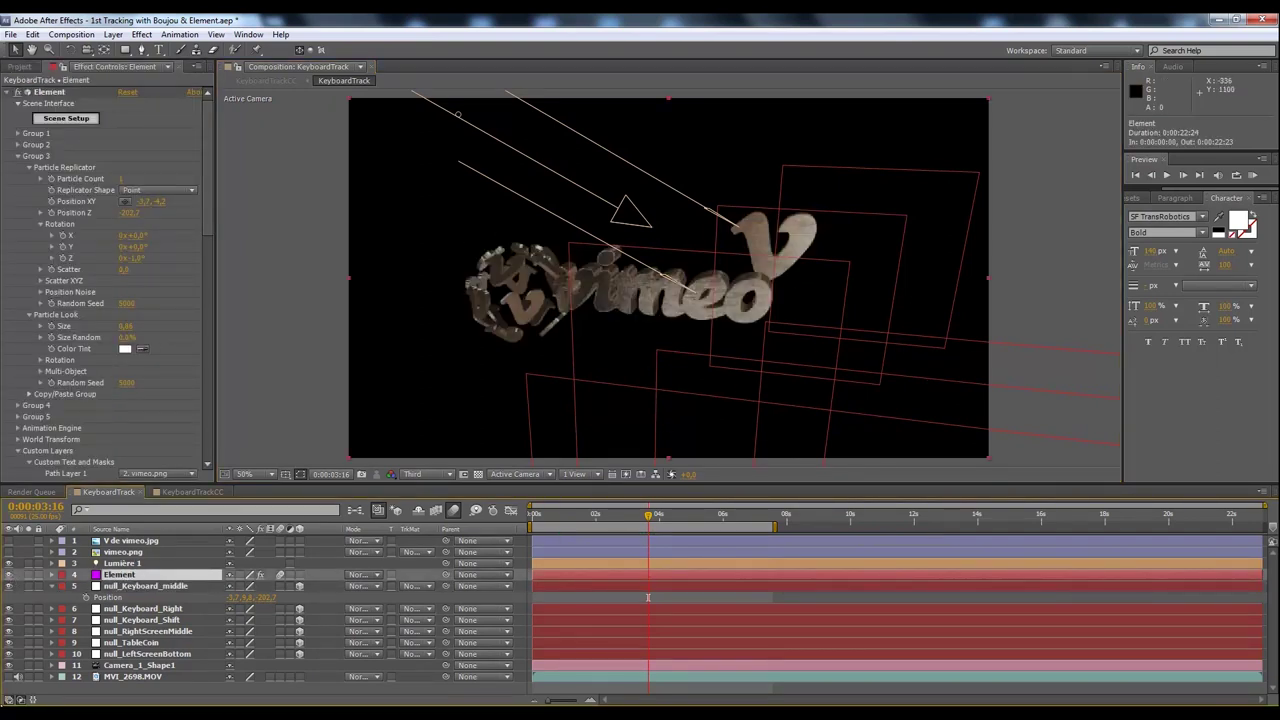
pyautogui.click(125, 677)
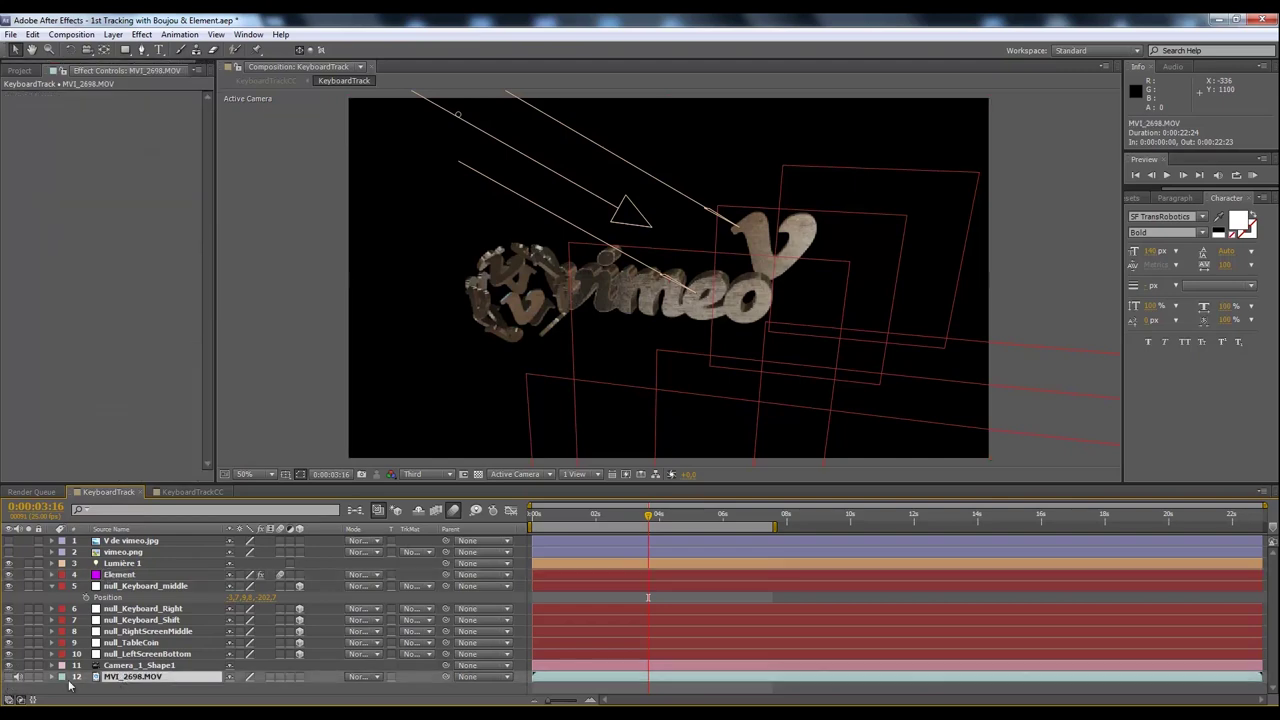
pyautogui.click(10, 677)
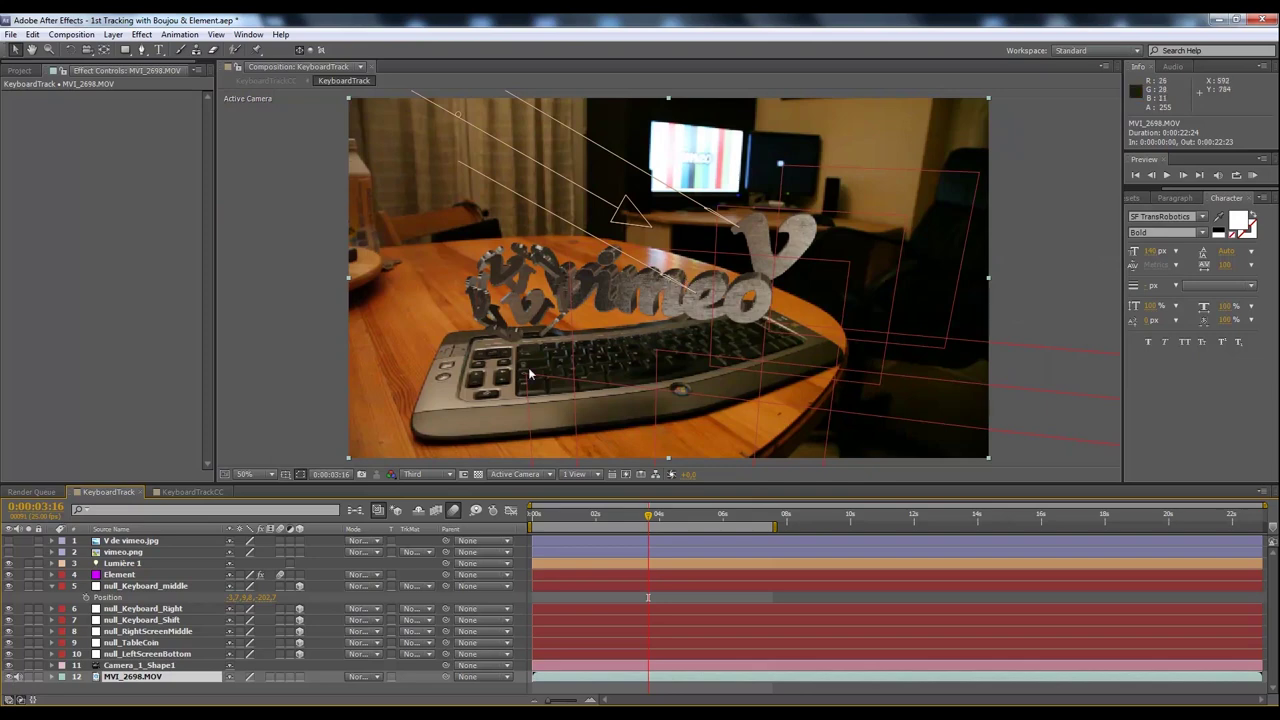
# Compare the null_Keyboard_middle position with the Group 3 Particle Replicator position in the Element layer's effect settings.
pyautogui.click(119, 575)
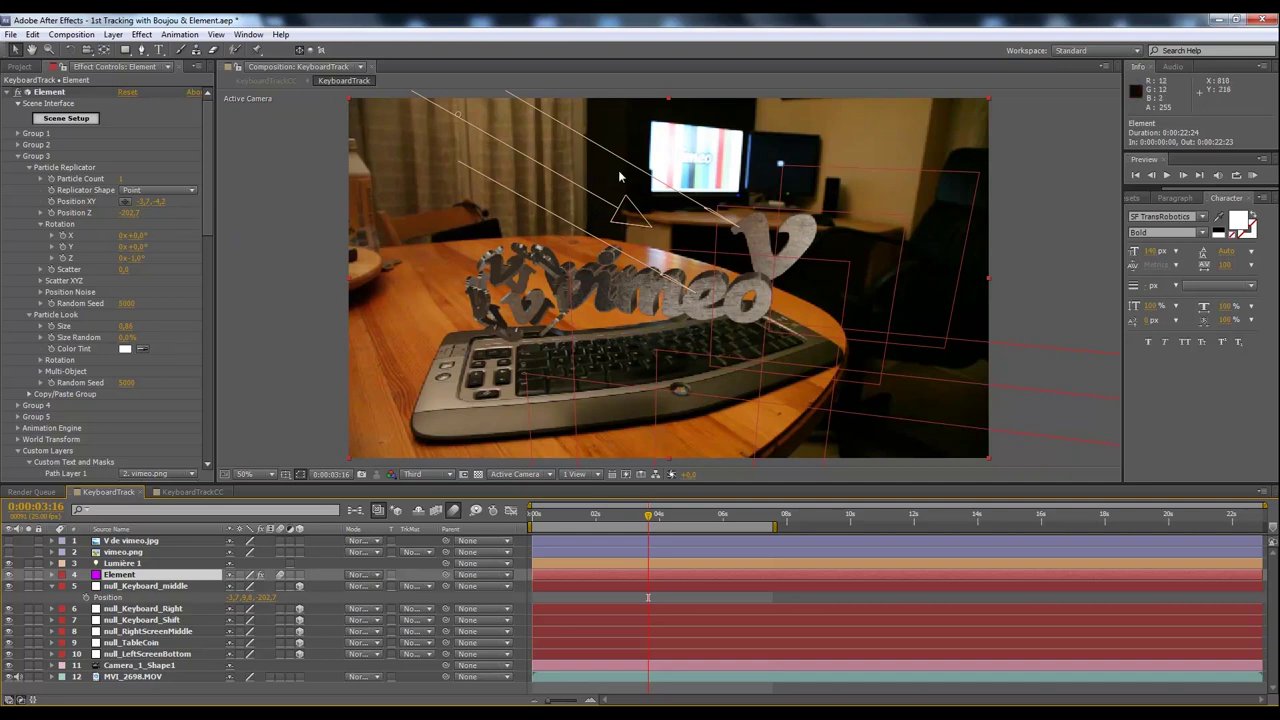
pyautogui.click(146, 586)
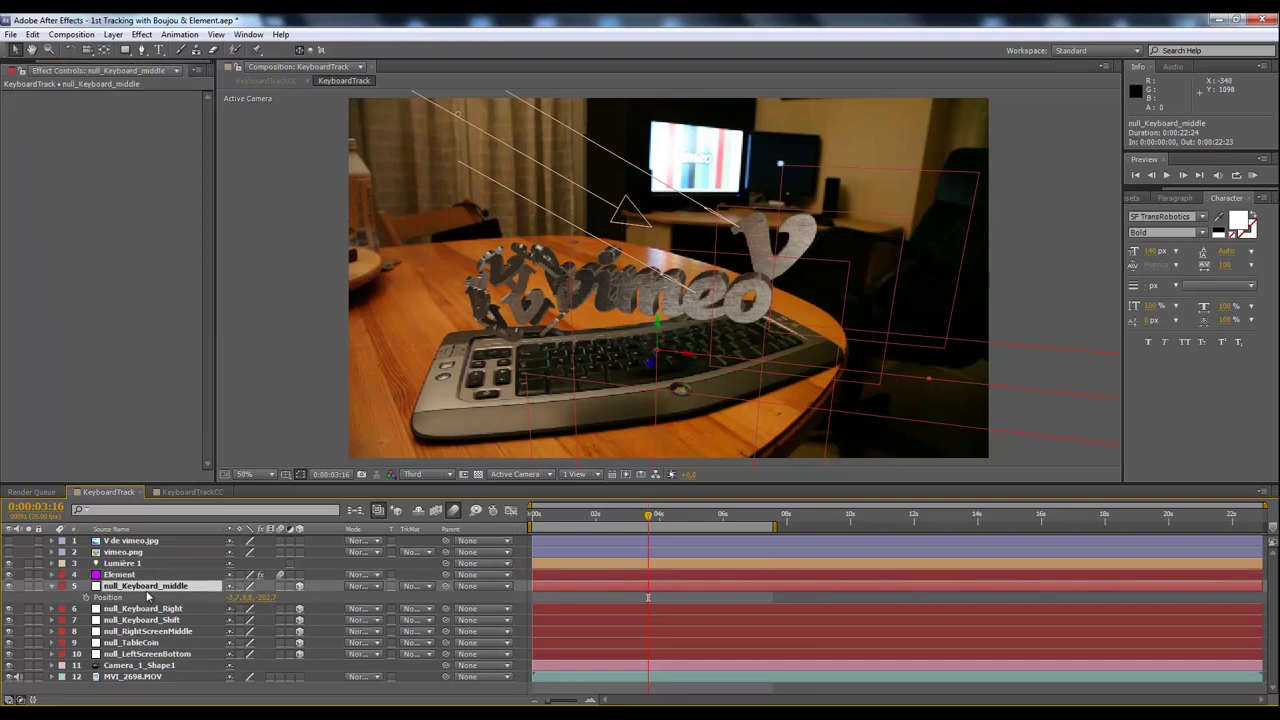
pyautogui.click(120, 575)
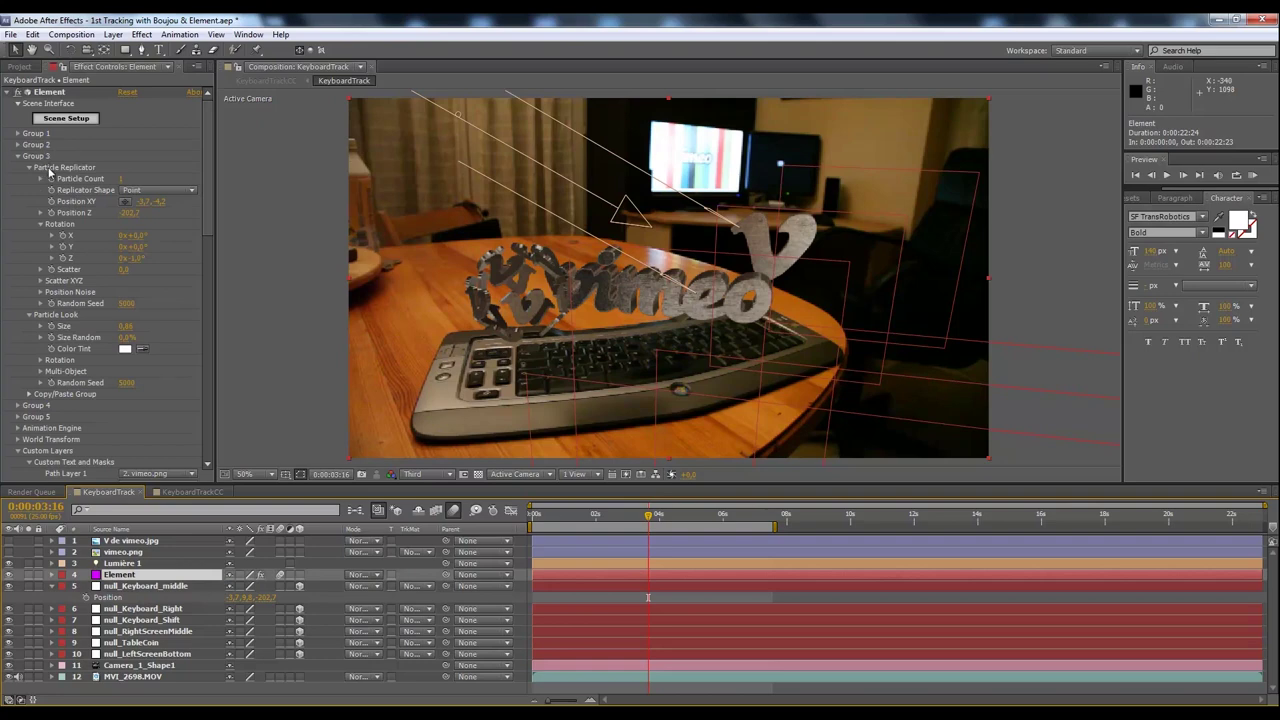
pyautogui.scroll(2, 660, 310)
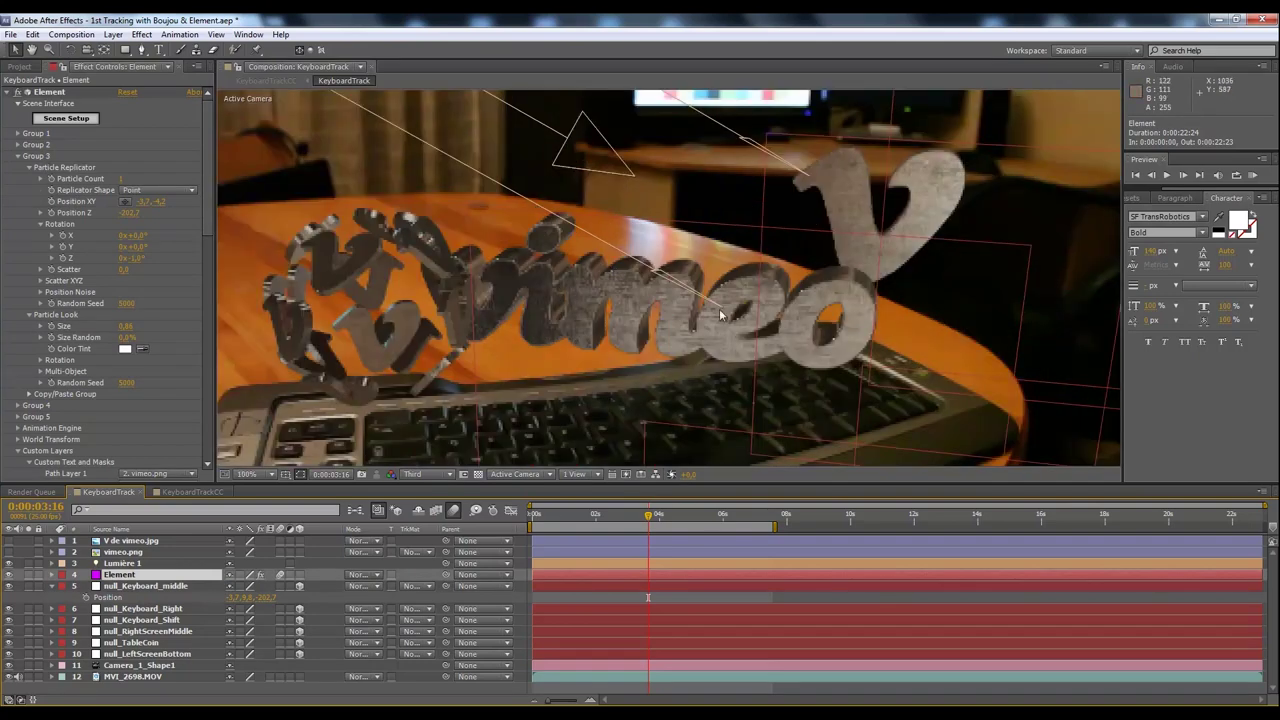
pyautogui.scroll(-2, 720, 315)
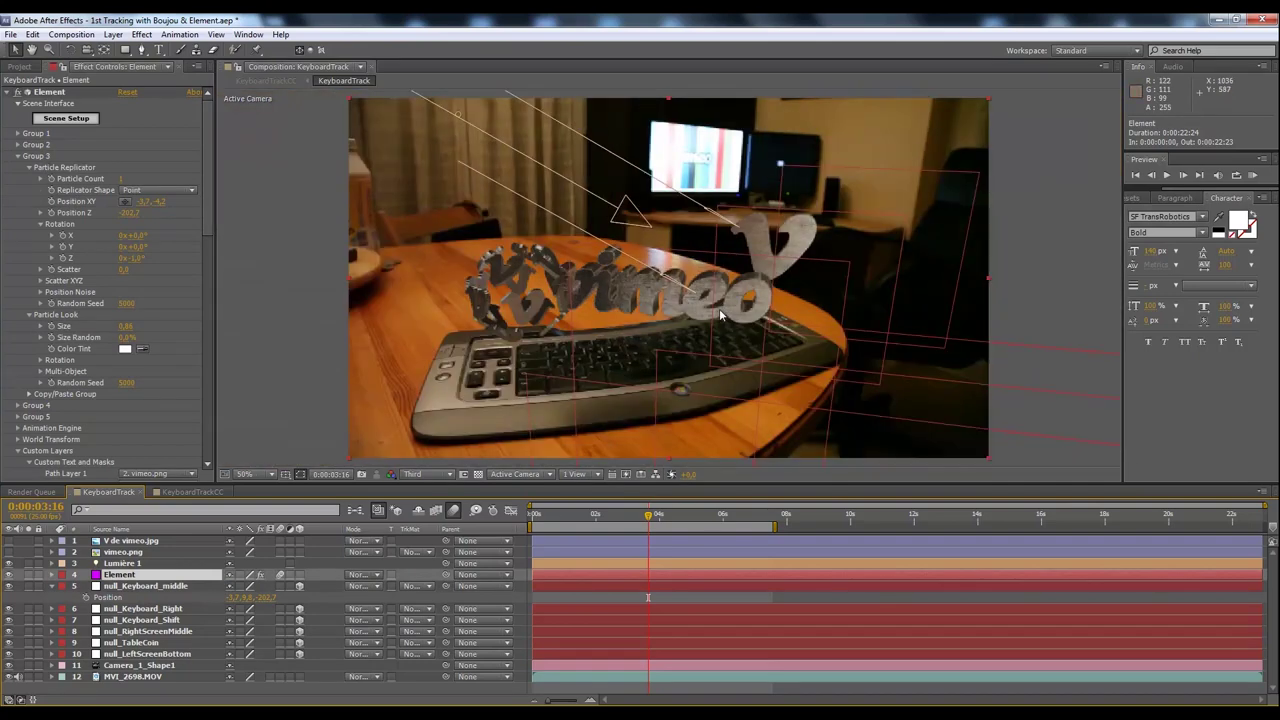
pyautogui.click(154, 587)
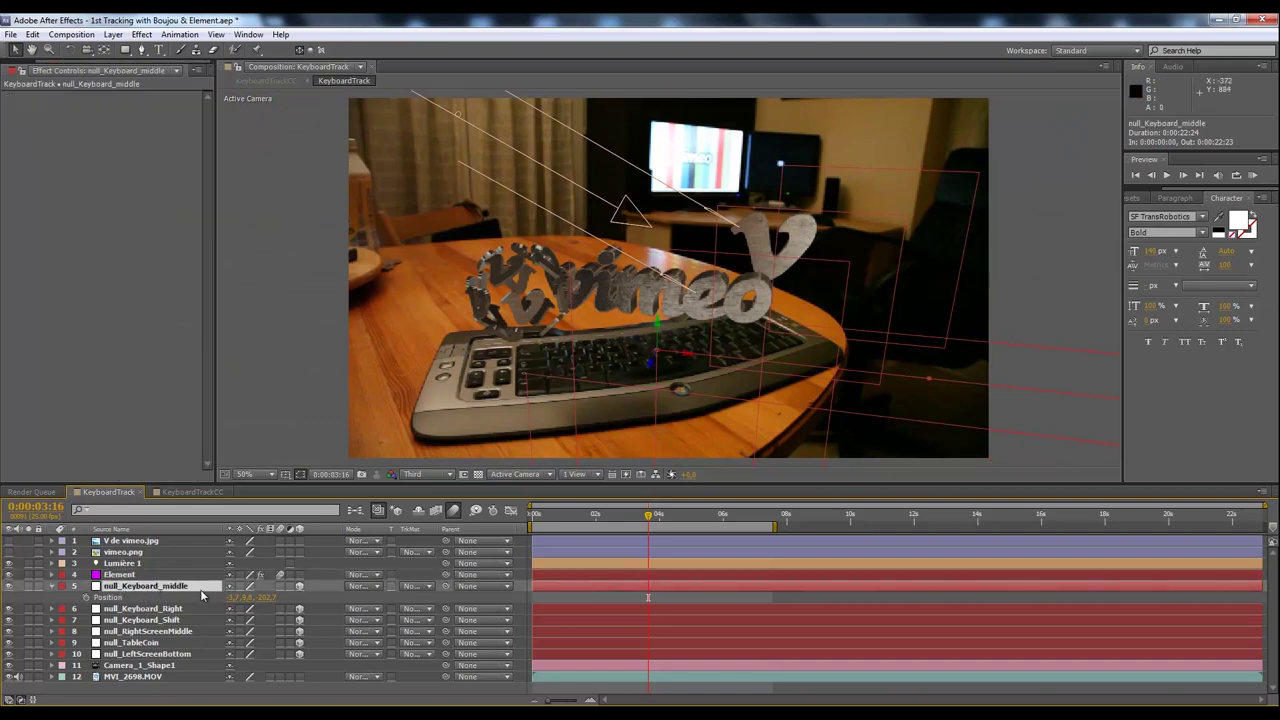
pyautogui.click(130, 574)
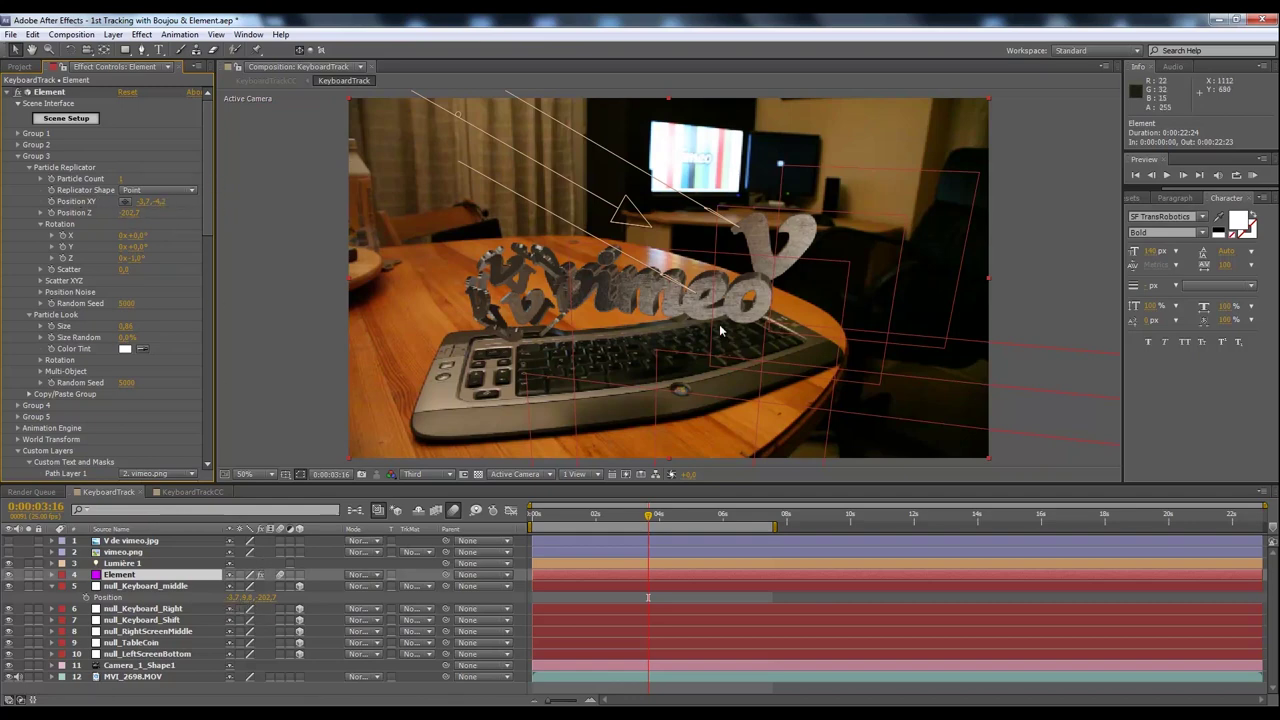
# Examine the 3D vimeo lettering and the ring of V shapes above the keyboard at 100% and 50% magnification.
pyautogui.press('.')
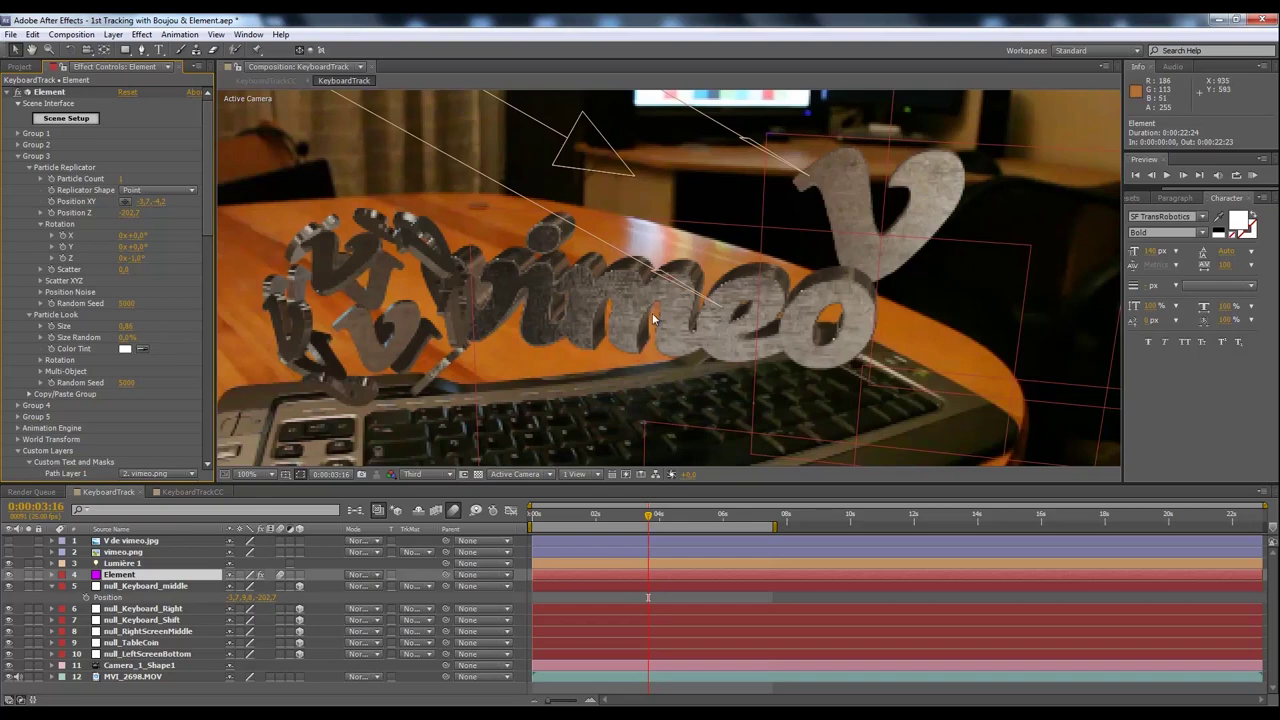
pyautogui.press(',')
pyautogui.press('.')
pyautogui.press(',')
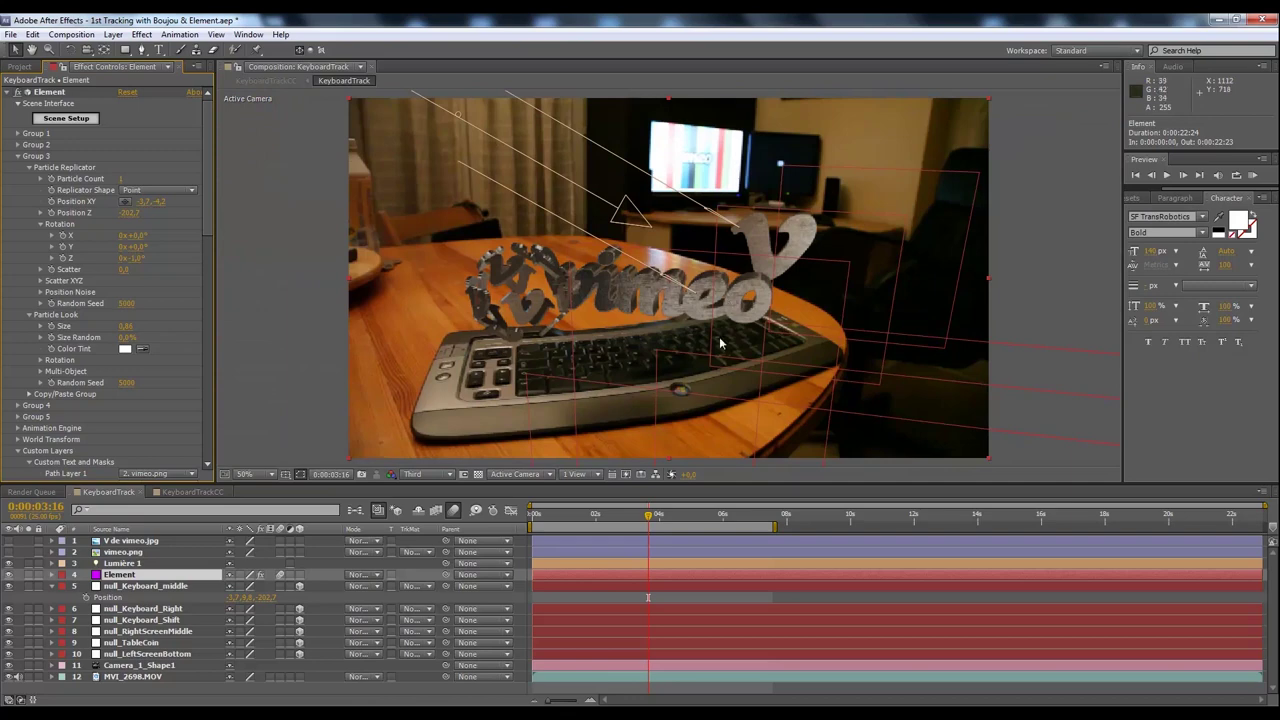
pyautogui.press('.')
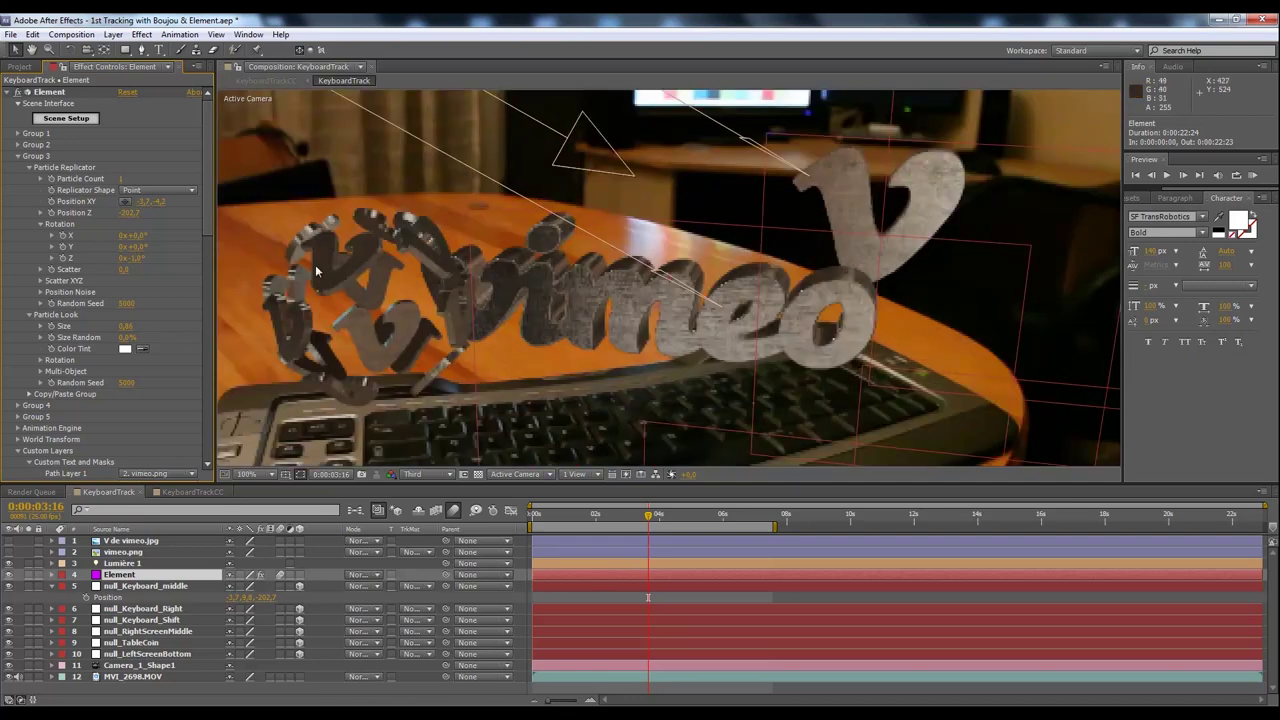
pyautogui.press(',')
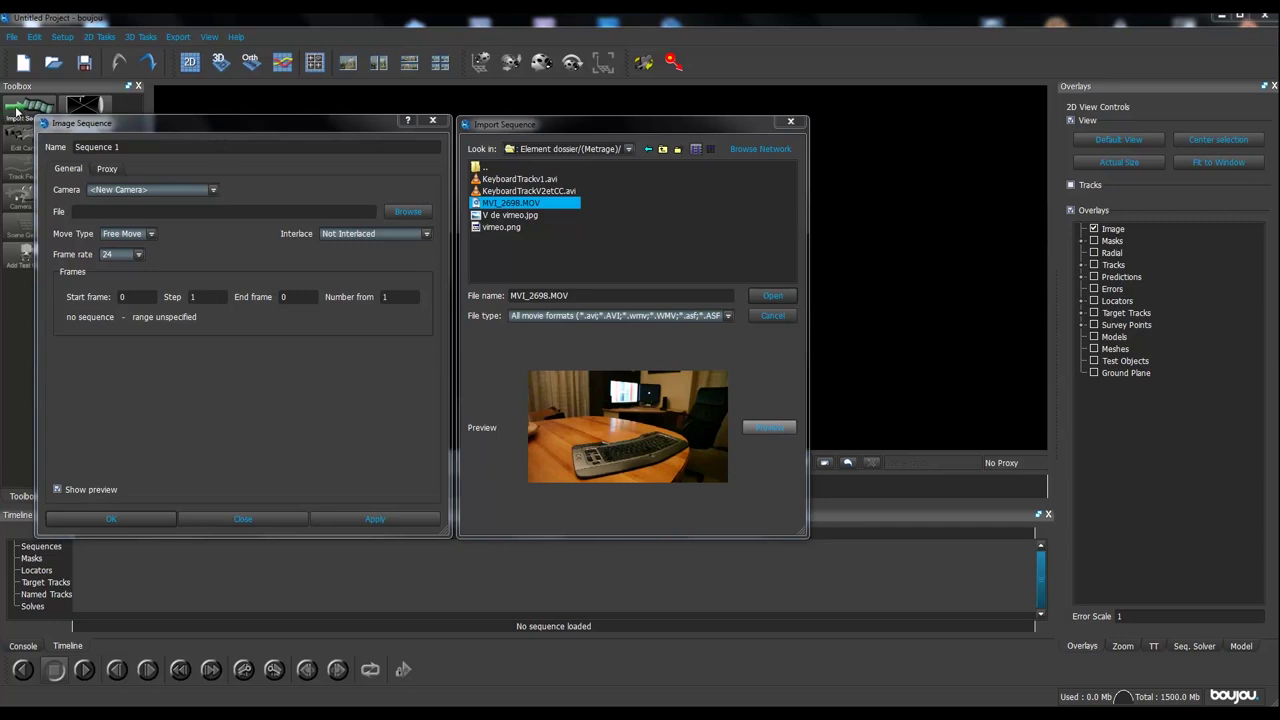
# In boujou, load MVI_2698.MOV as the source file of Sequence 1 and move the Image Sequence dialog clear of the toolbox.
pyautogui.click(516, 207)
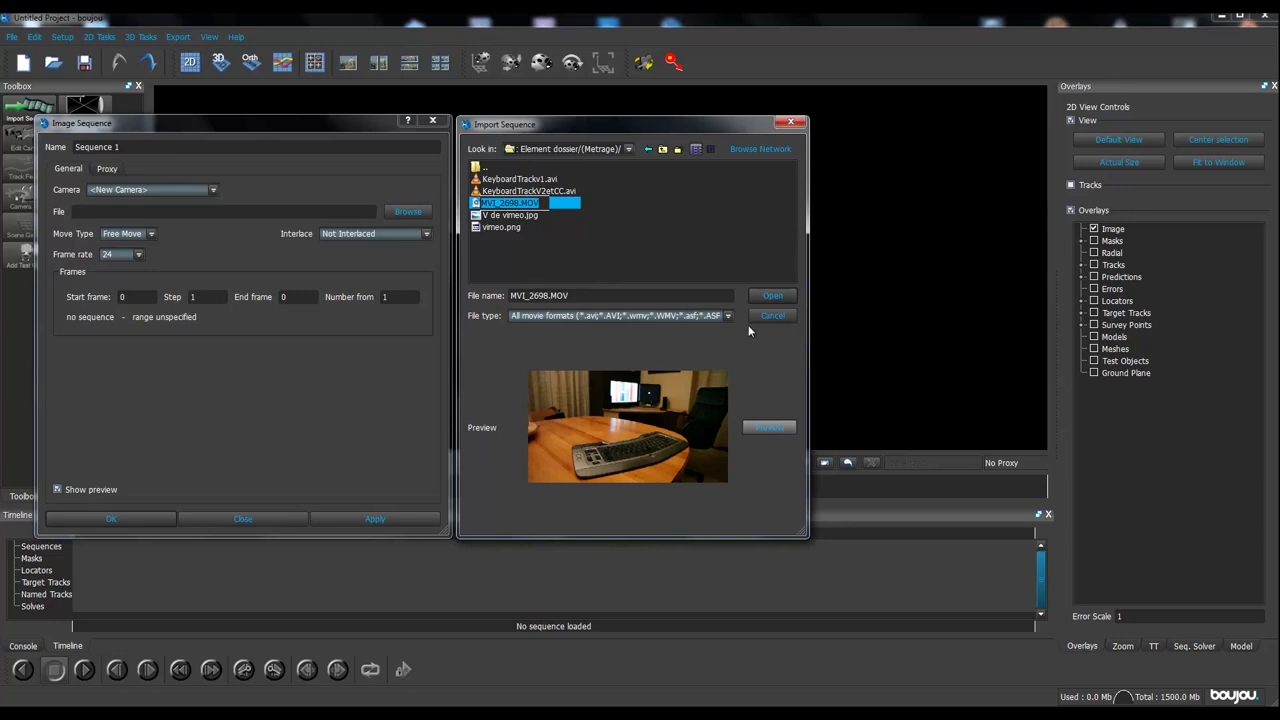
pyautogui.click(763, 295)
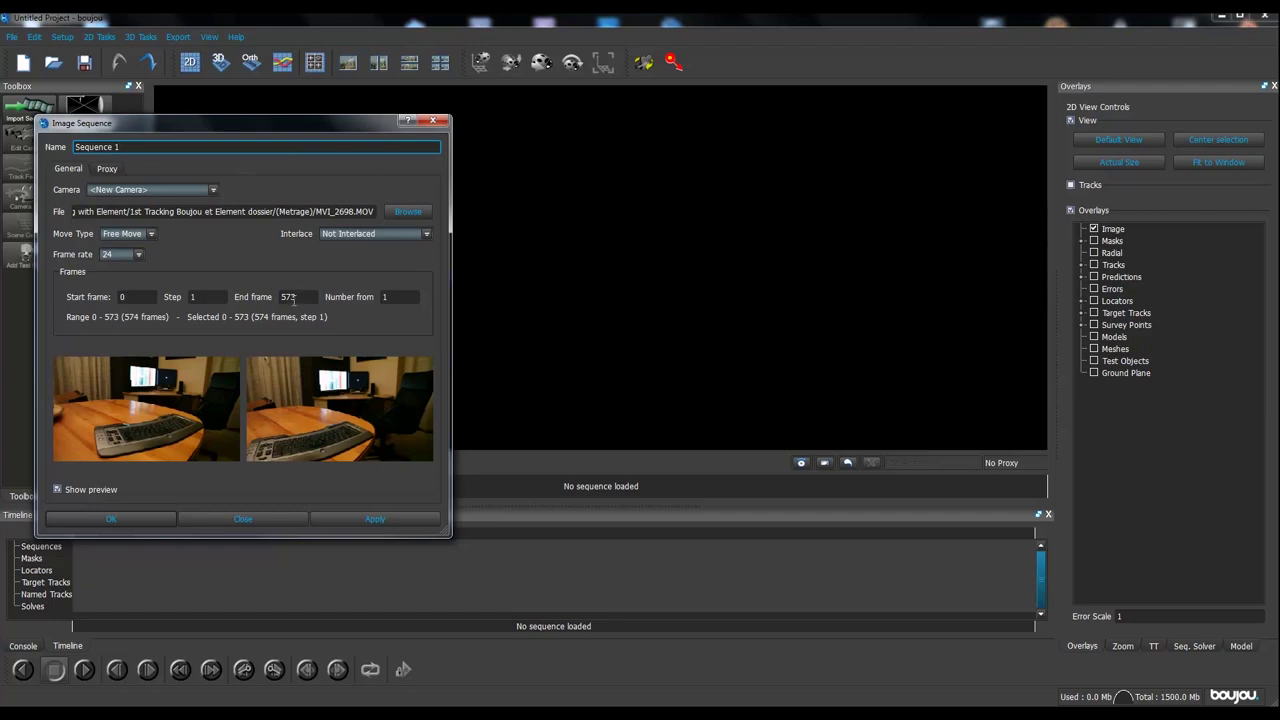
pyautogui.moveTo(186, 124); pyautogui.dragTo(339, 114)
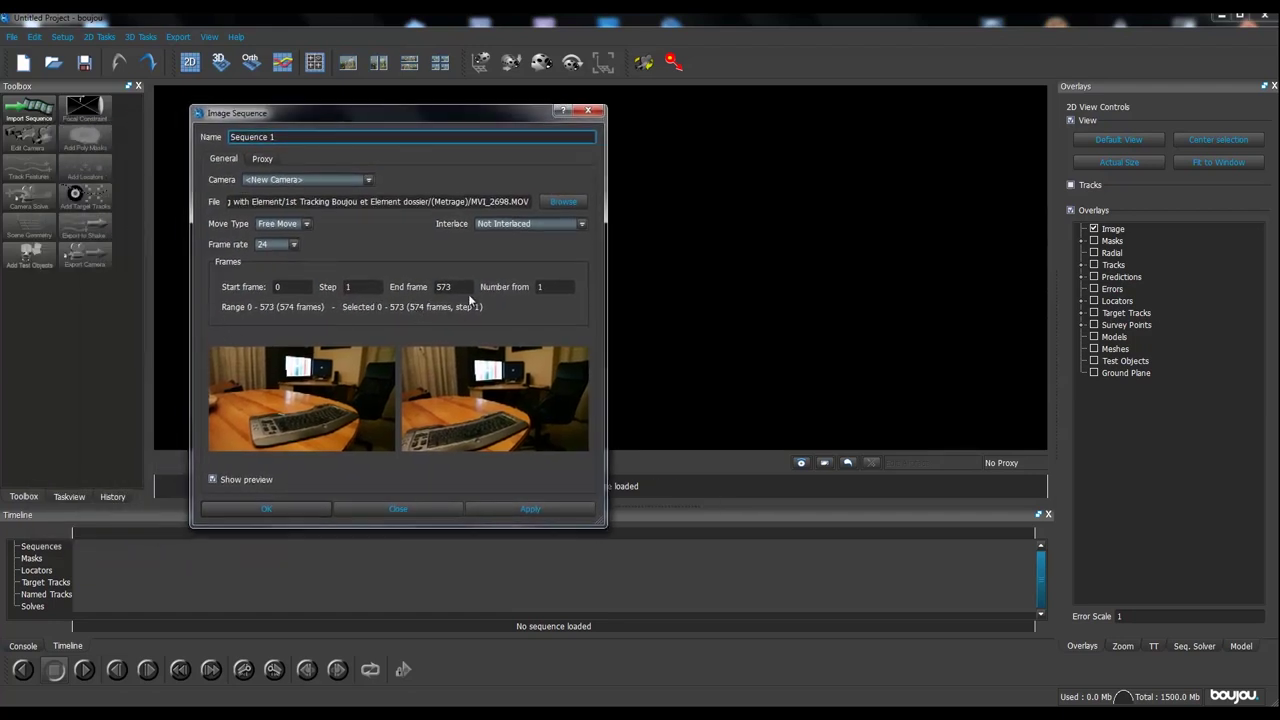
# Review the Interlace choices for the image sequence and keep Not Interlaced.
pyautogui.click(505, 224)
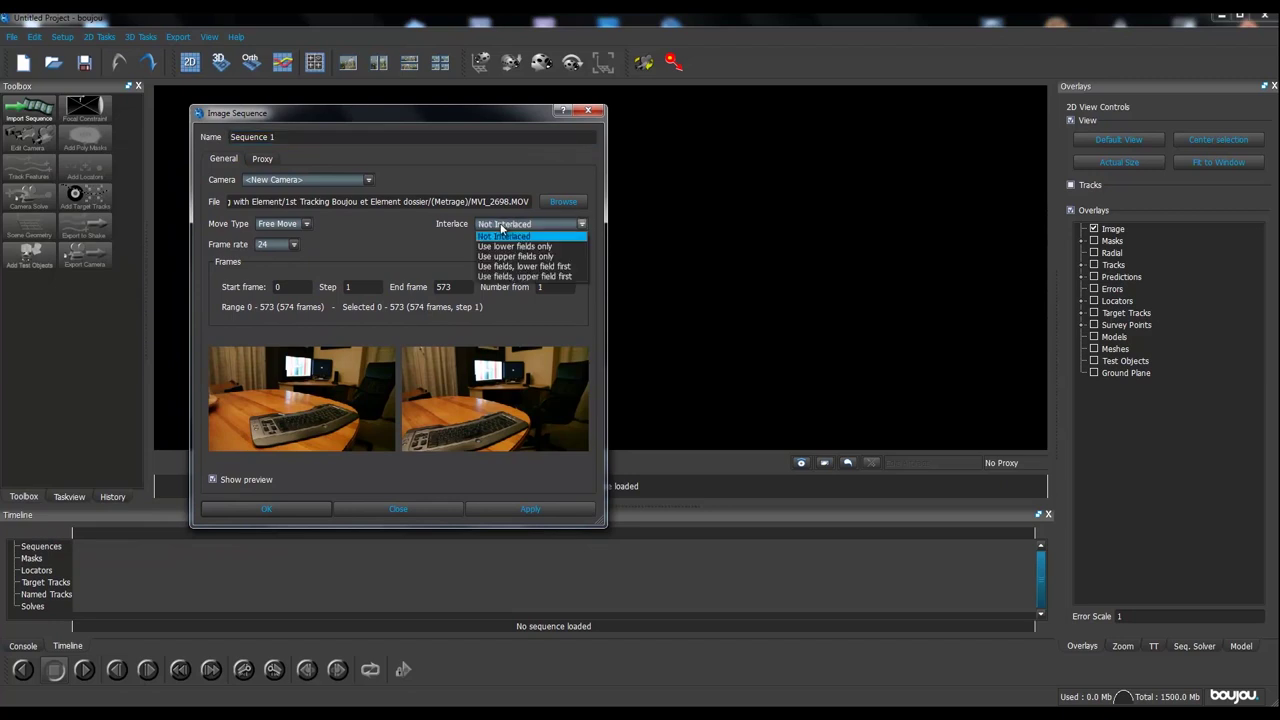
pyautogui.click(488, 239)
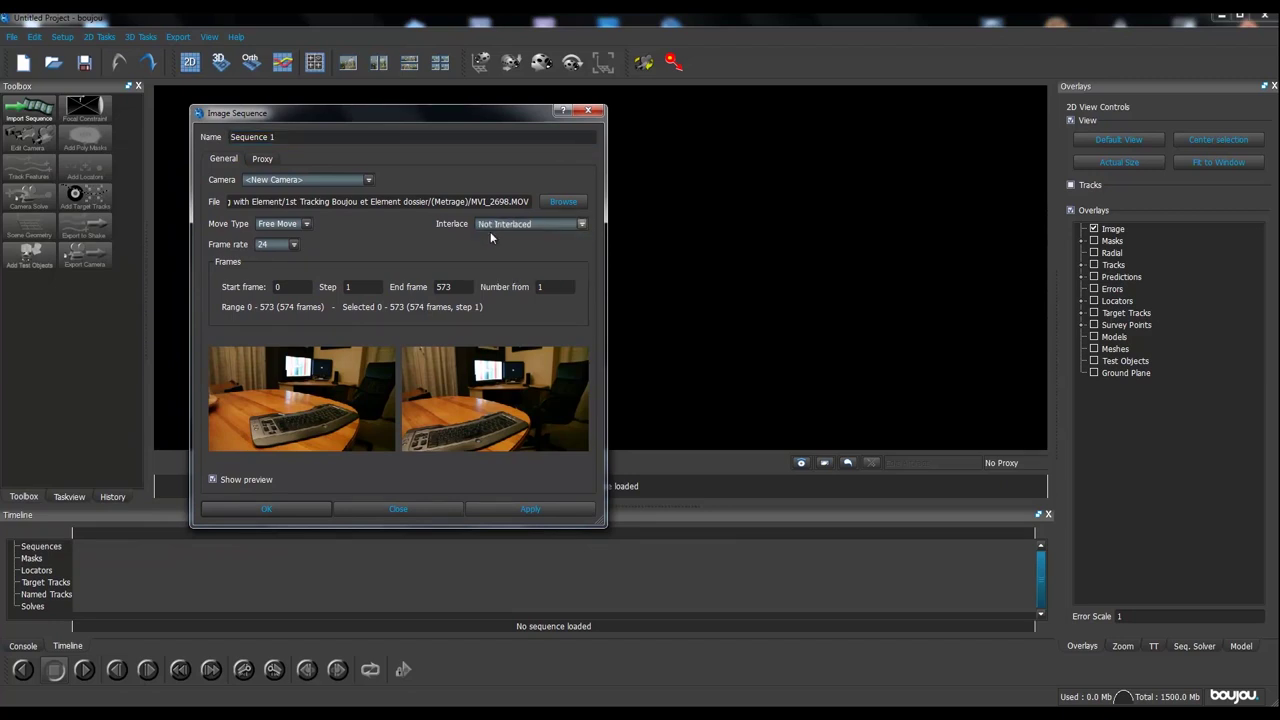
pyautogui.click(492, 224)
pyautogui.click(417, 239)
pyautogui.click(505, 225)
pyautogui.click(409, 233)
# Review the Move Type choices for the image sequence and keep Free Move.
pyautogui.click(275, 224)
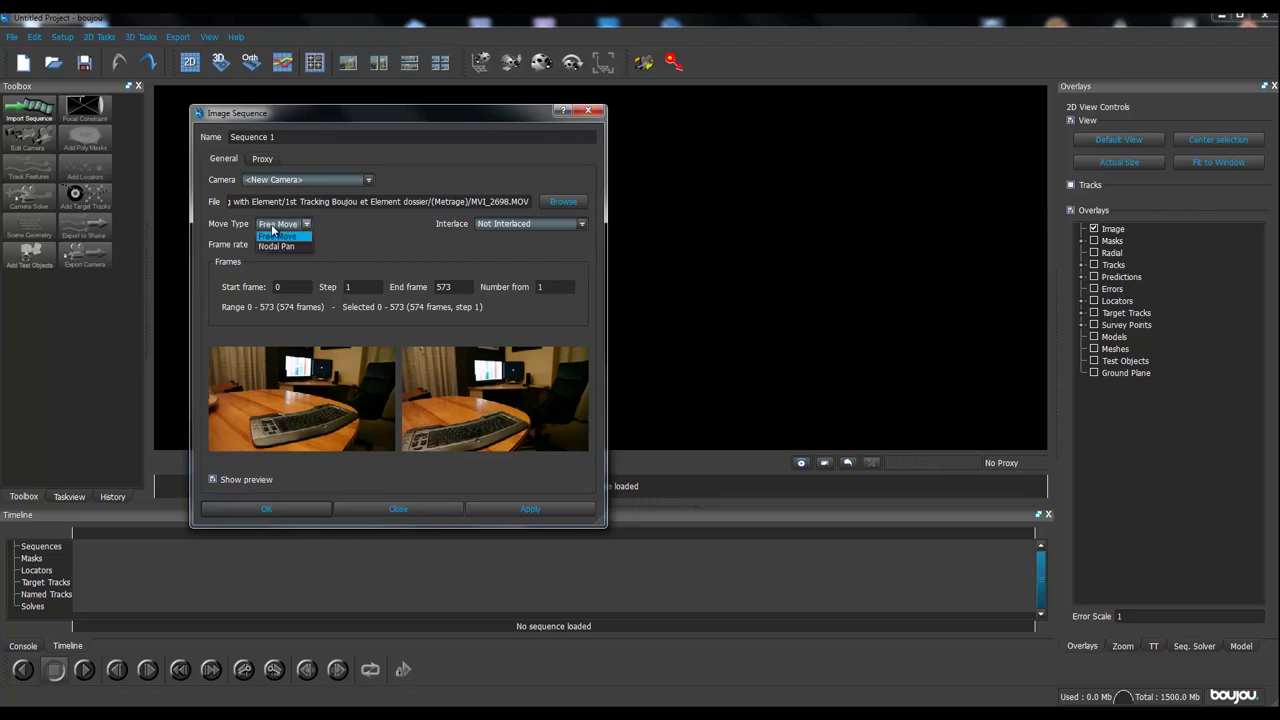
pyautogui.click(272, 226)
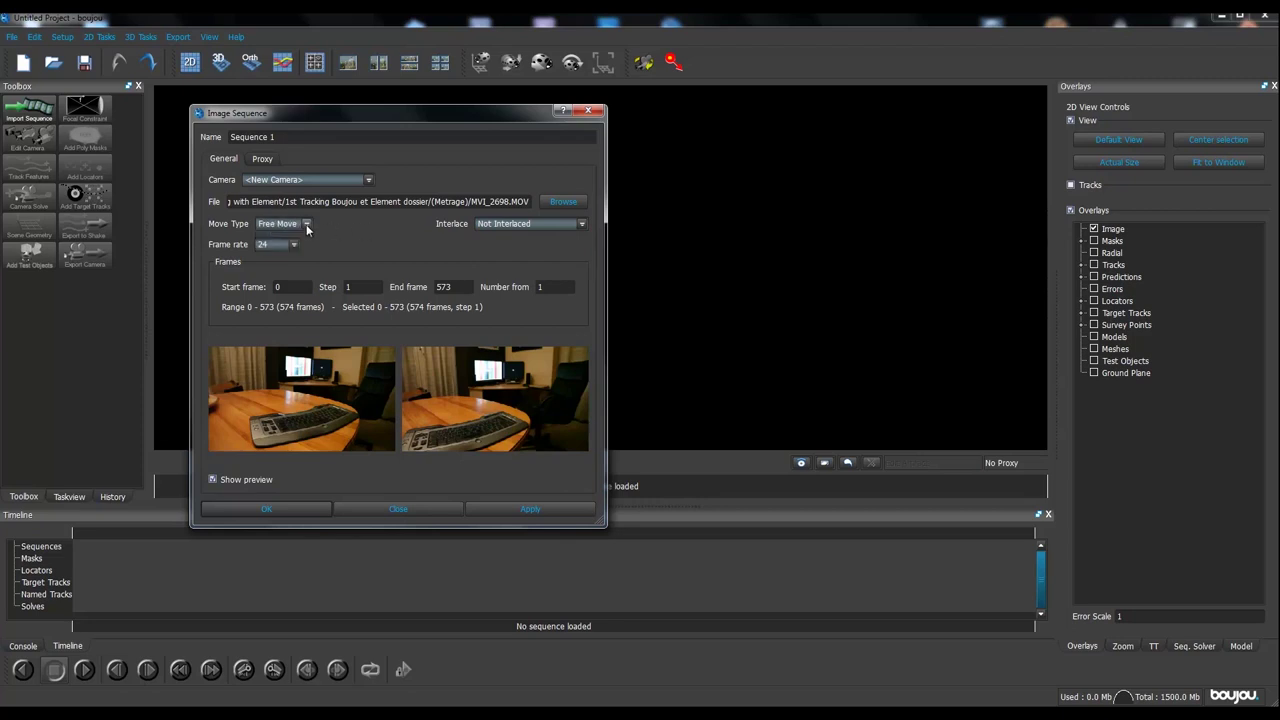
pyautogui.click(279, 226)
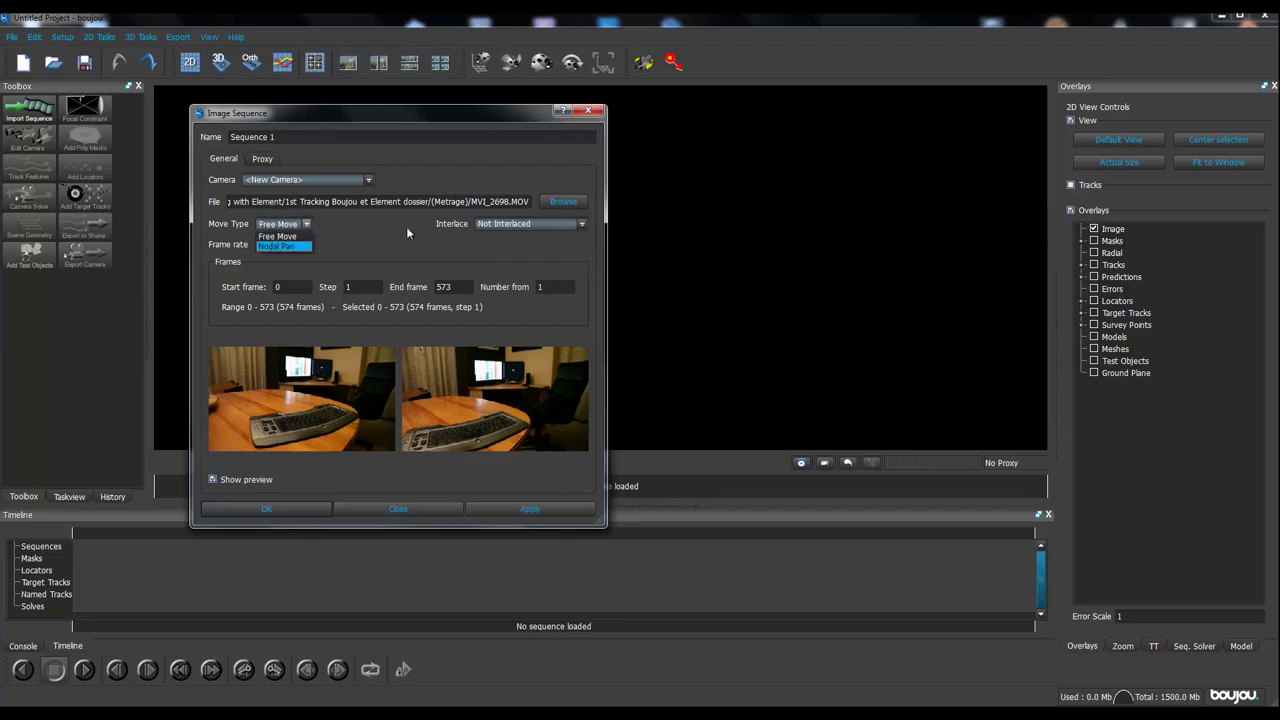
pyautogui.click(407, 232)
# Set the sequence's frame rate to 25 and import the sequence.
pyautogui.click(293, 246)
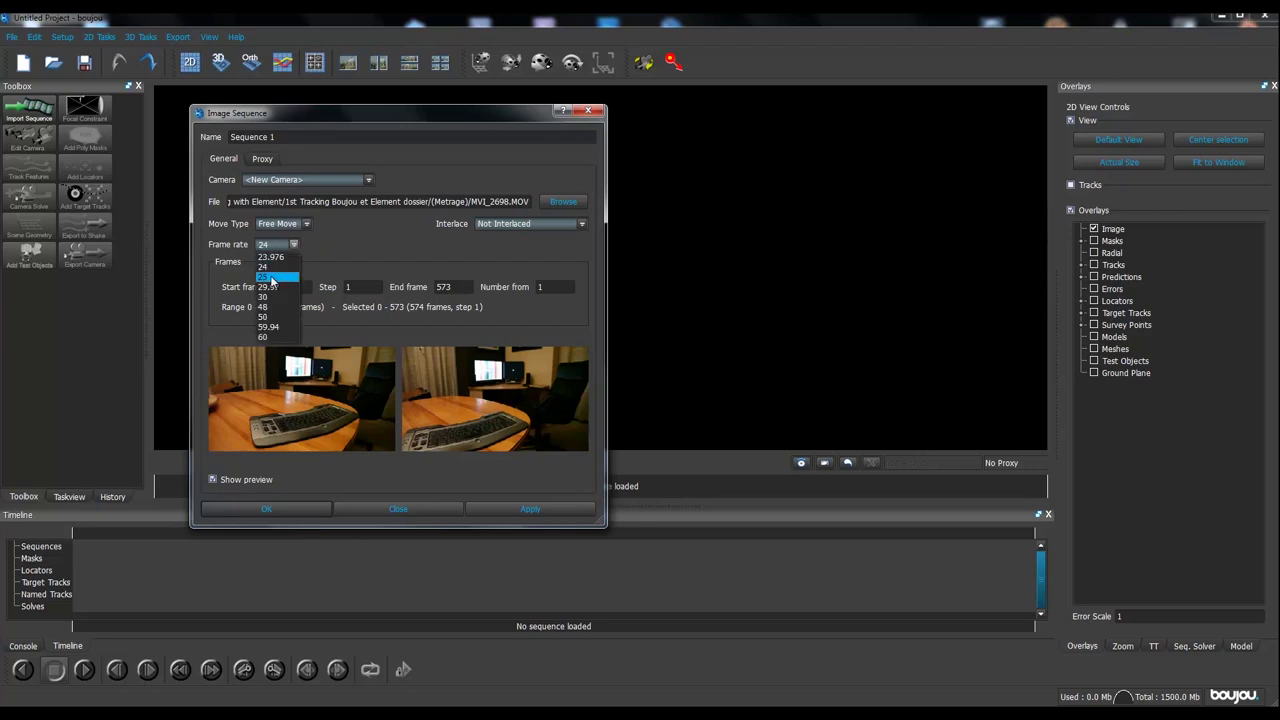
pyautogui.press('Escape')
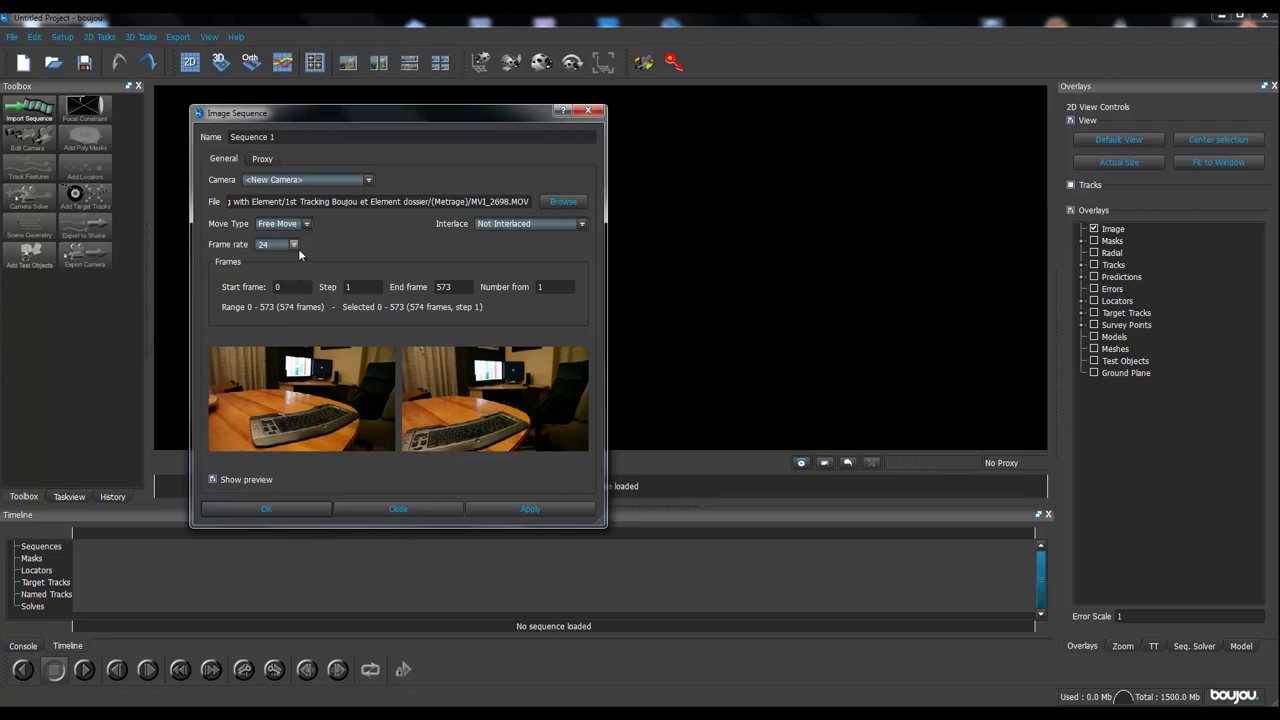
pyautogui.click(295, 246)
pyautogui.press('Down')
pyautogui.press('Return')
pyautogui.click(270, 508)
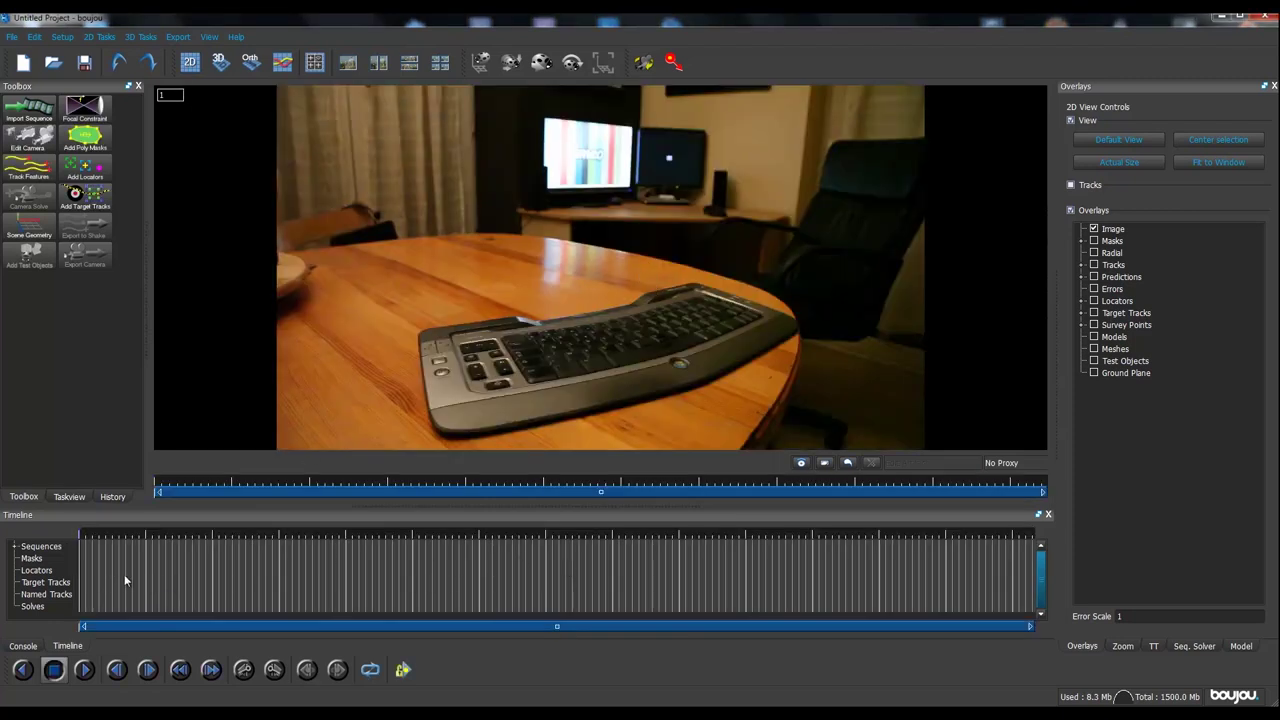
# Go to frame 40 and run feature tracking on all frames of Sequence 1 with increased sensitivity in the advanced properties.
pyautogui.moveTo(124, 574)
pyautogui.mouseDown()
pyautogui.moveTo(700, 590)
pyautogui.moveTo(144, 579)
pyautogui.mouseUp()
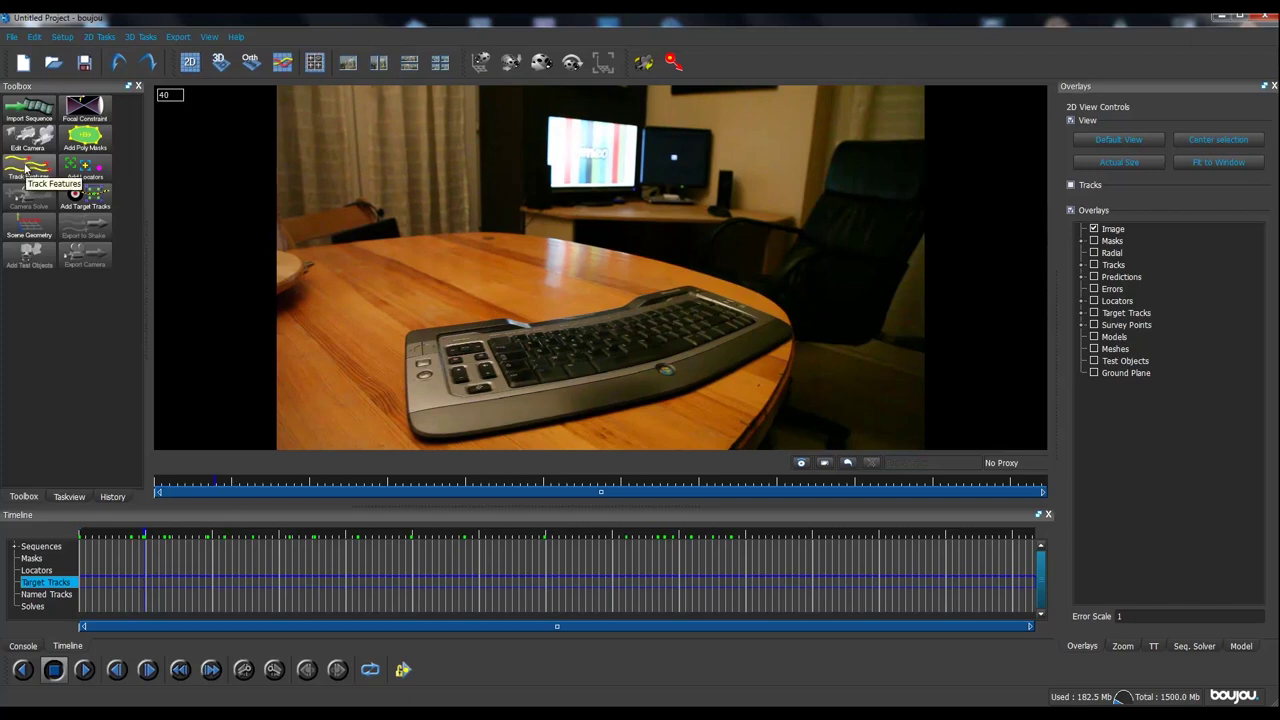
pyautogui.click(27, 170)
pyautogui.moveTo(104, 130); pyautogui.dragTo(411, 146)
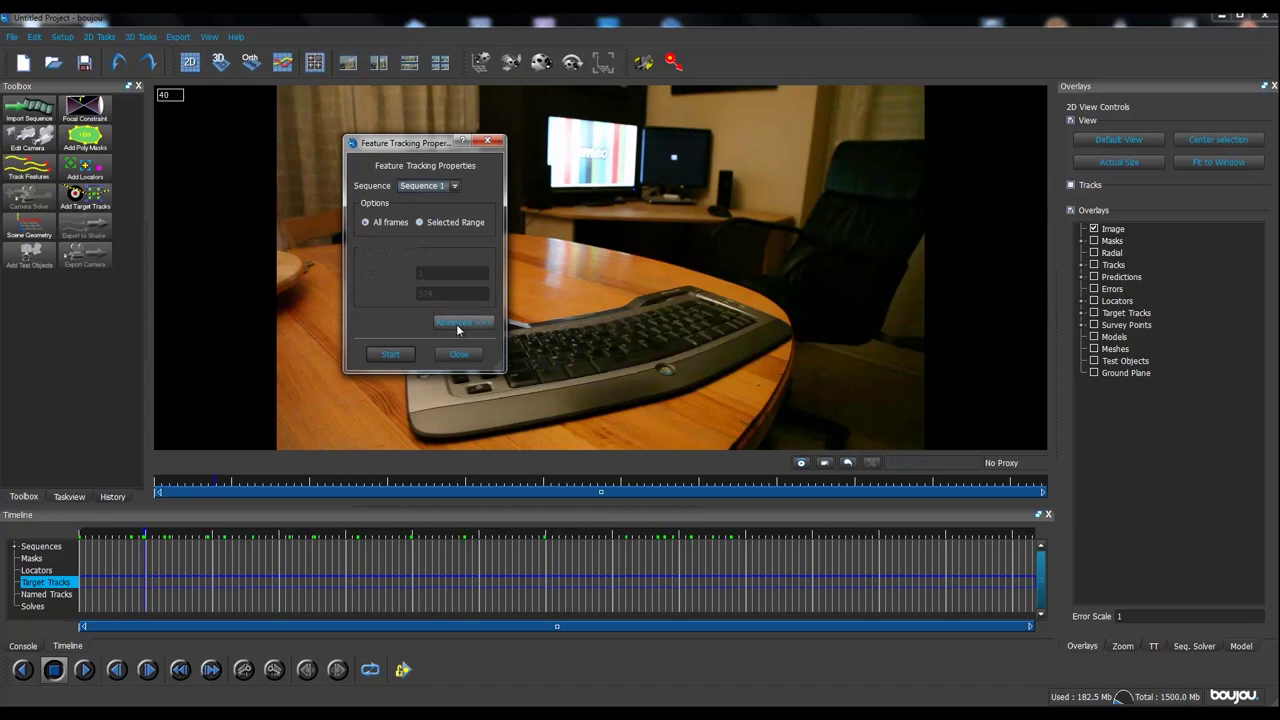
pyautogui.click(456, 324)
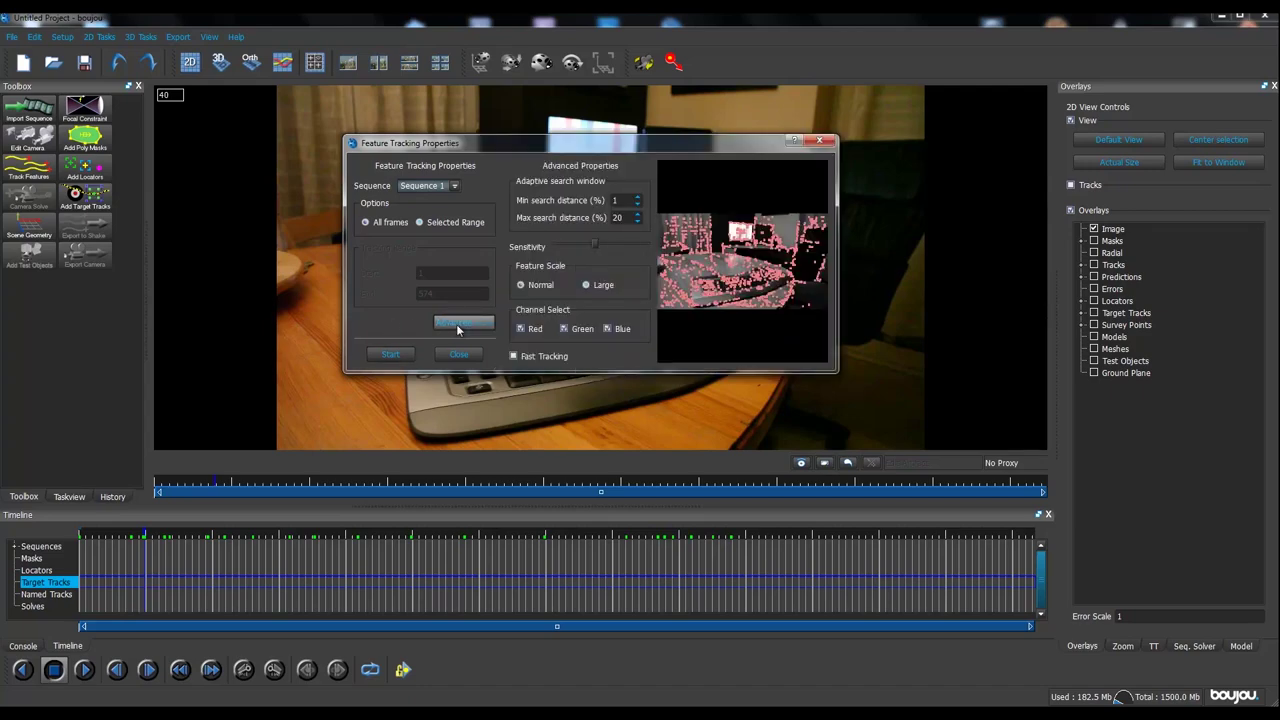
pyautogui.moveTo(600, 148); pyautogui.dragTo(519, 158)
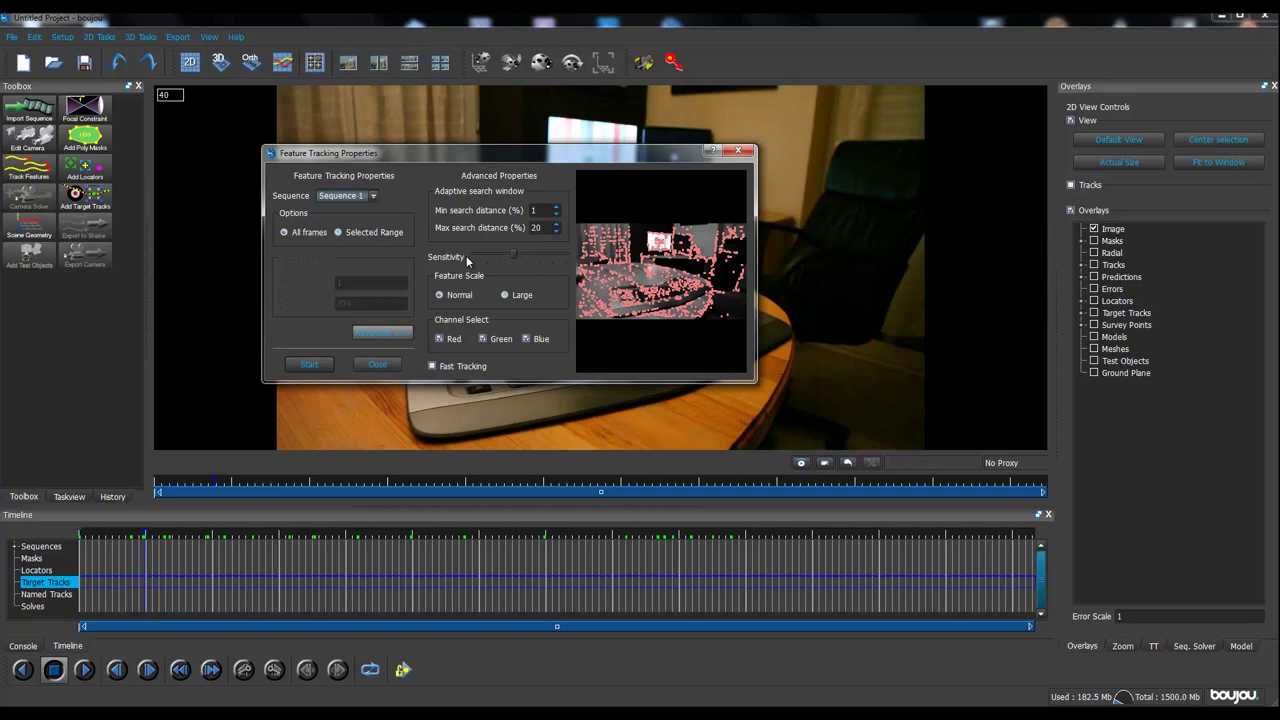
pyautogui.moveTo(513, 256); pyautogui.dragTo(551, 257)
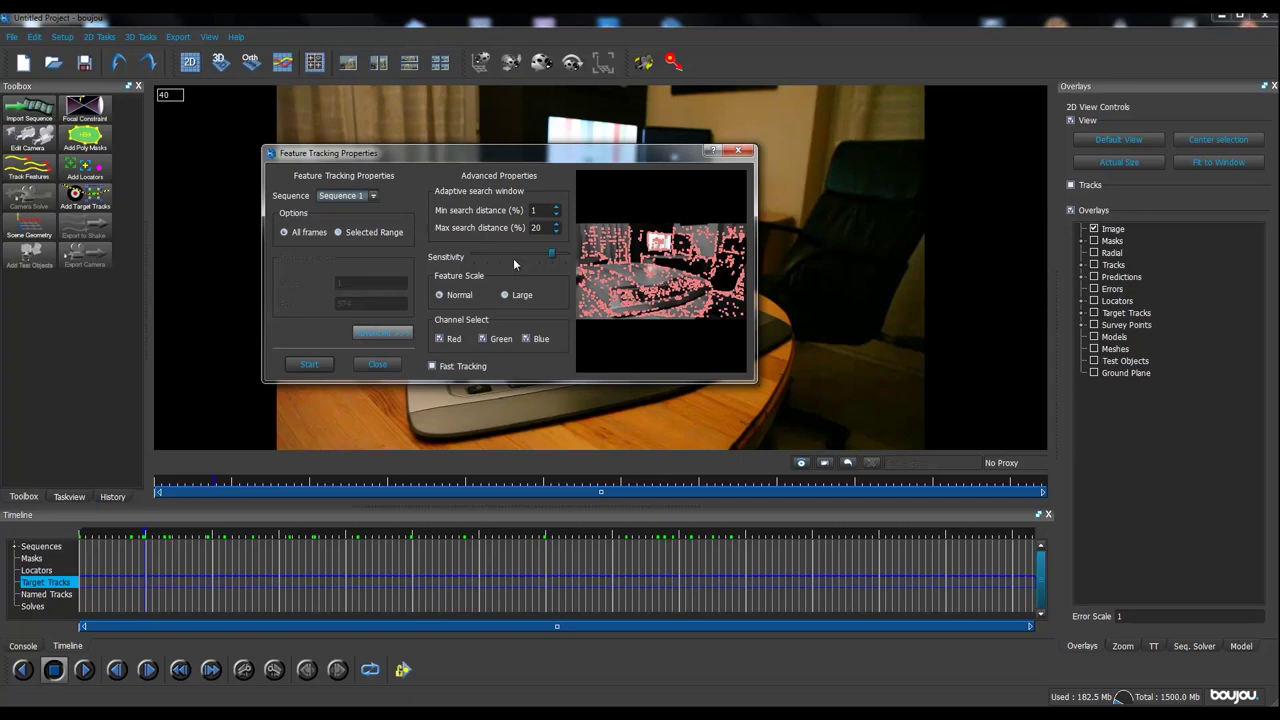
pyautogui.click(309, 364)
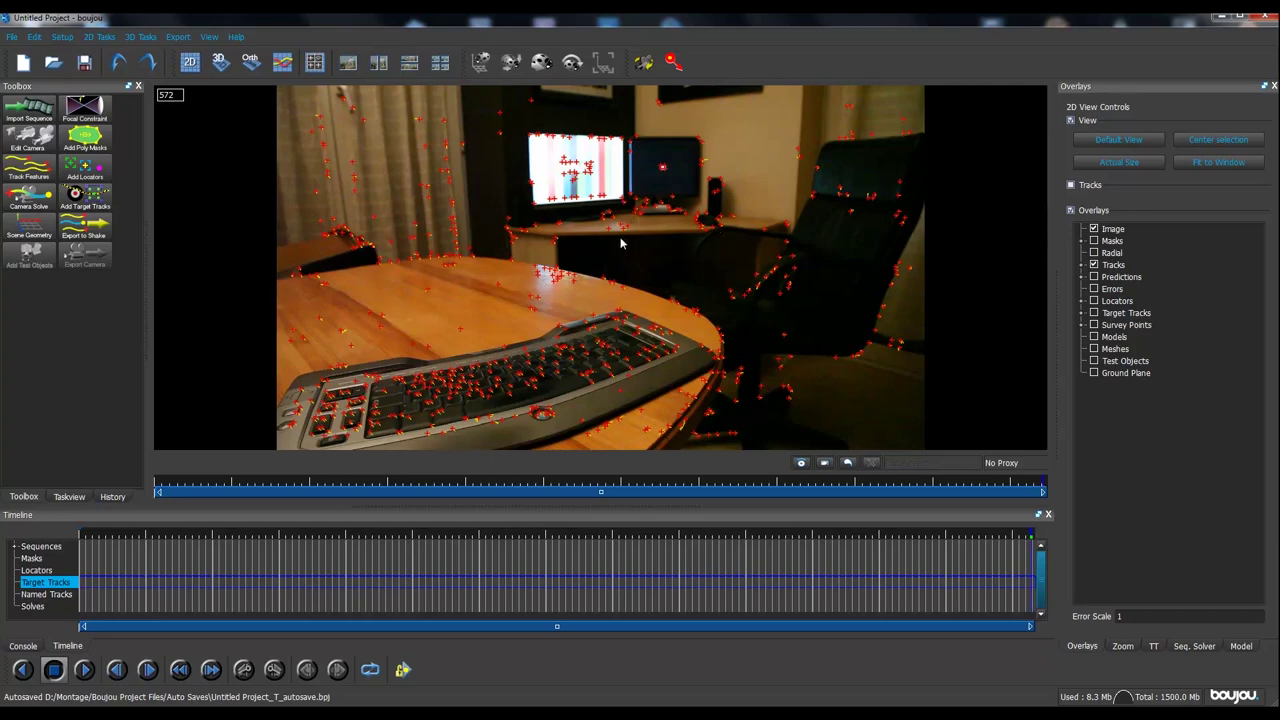
# Run the camera solve on all frames of Sequence 1 without radial distortion or camera path smoothness optimization.
pyautogui.click(24, 204)
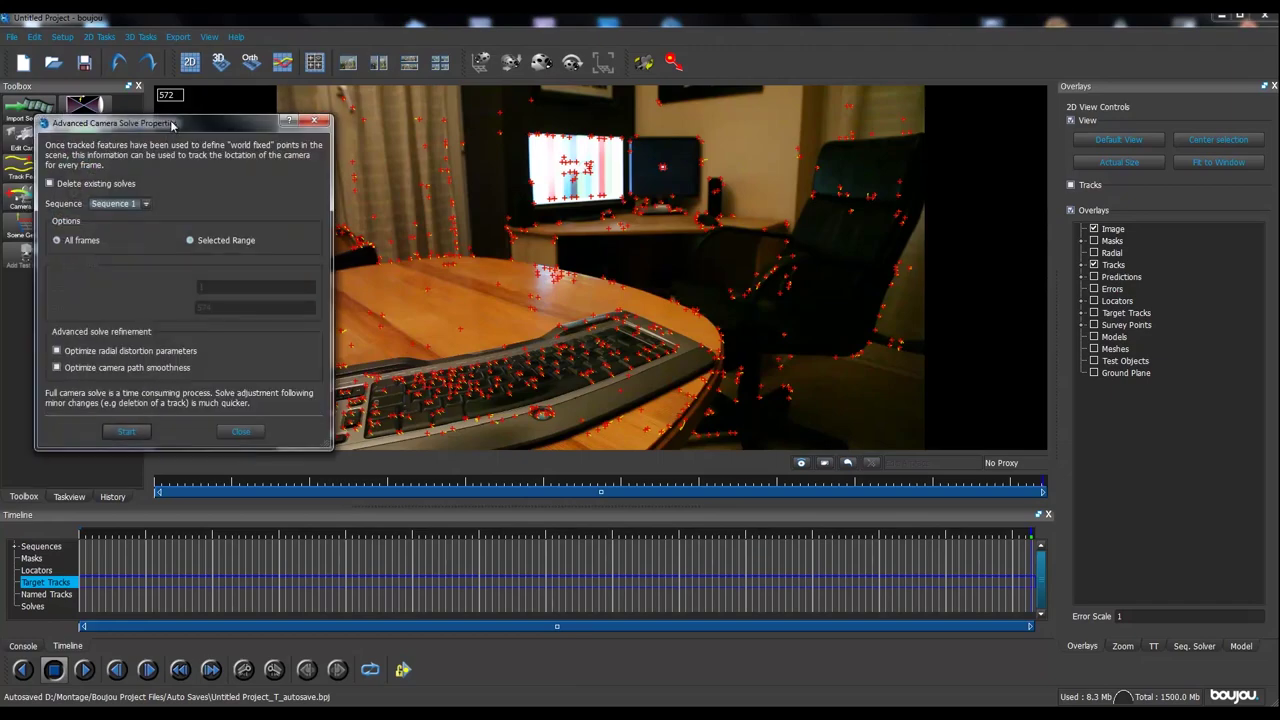
pyautogui.moveTo(165, 128); pyautogui.dragTo(481, 200)
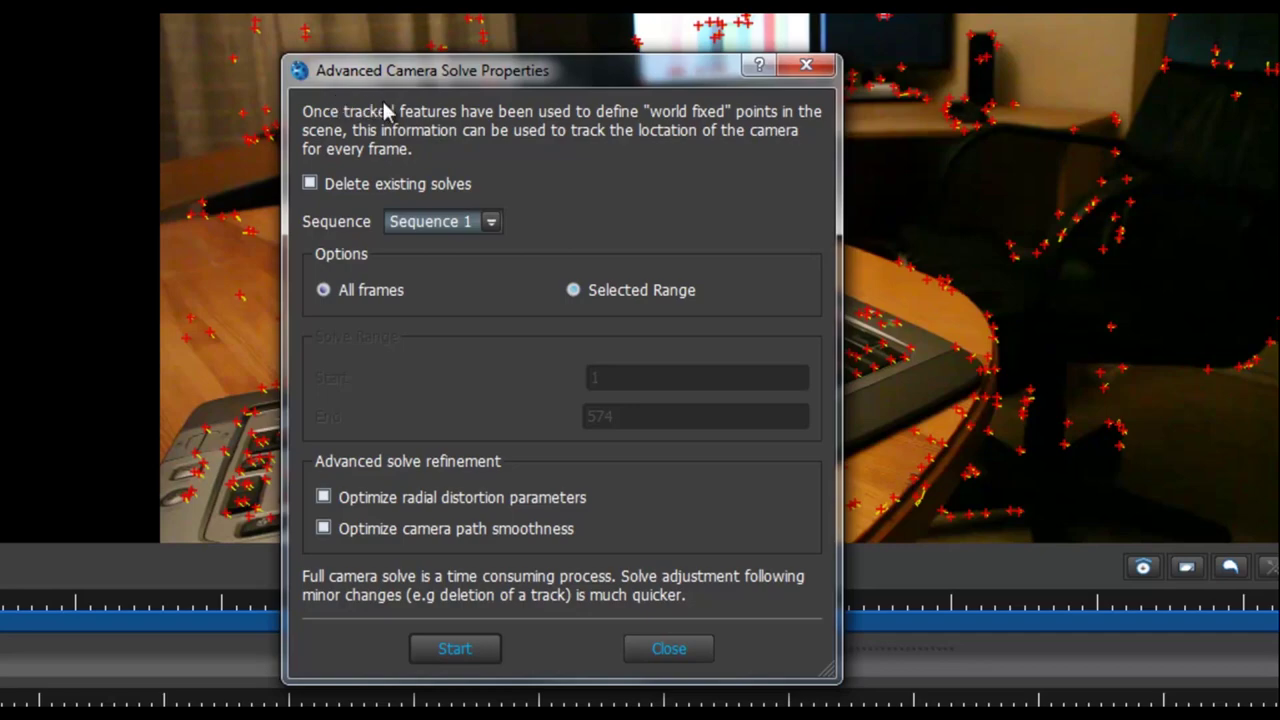
pyautogui.moveTo(427, 71); pyautogui.dragTo(27, 20)
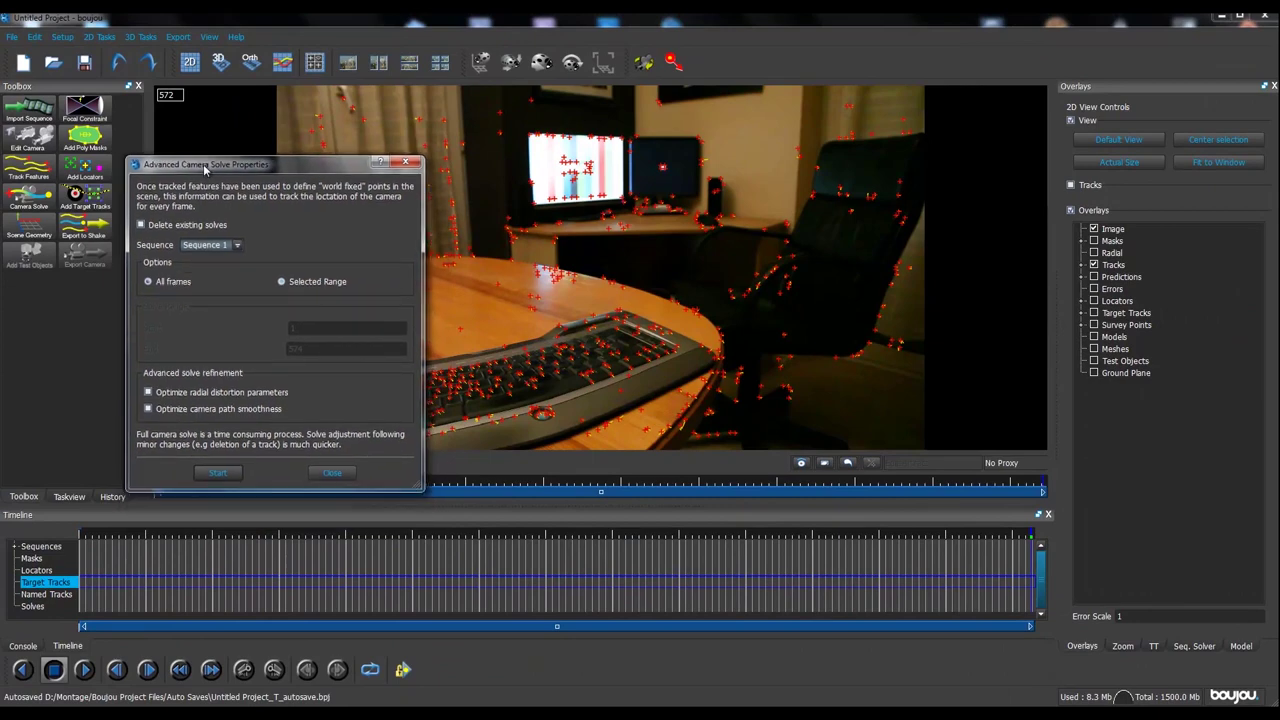
pyautogui.moveTo(205, 170); pyautogui.dragTo(194, 157)
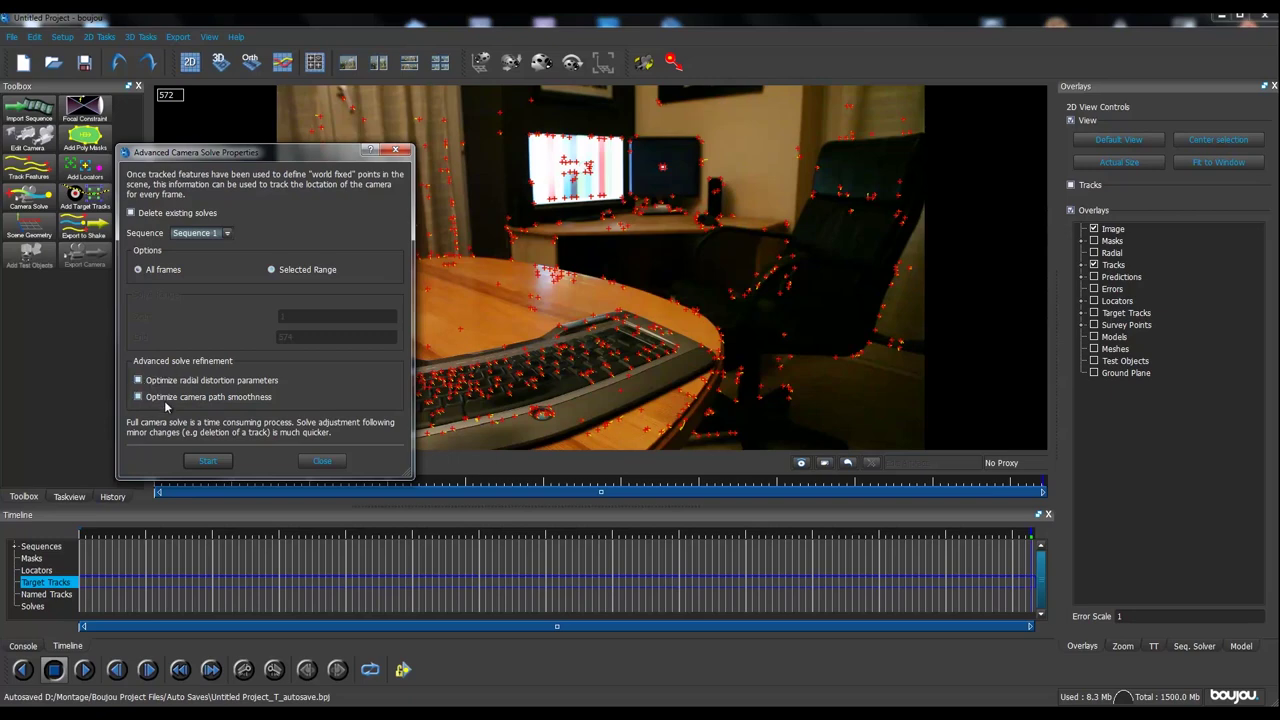
pyautogui.click(194, 458)
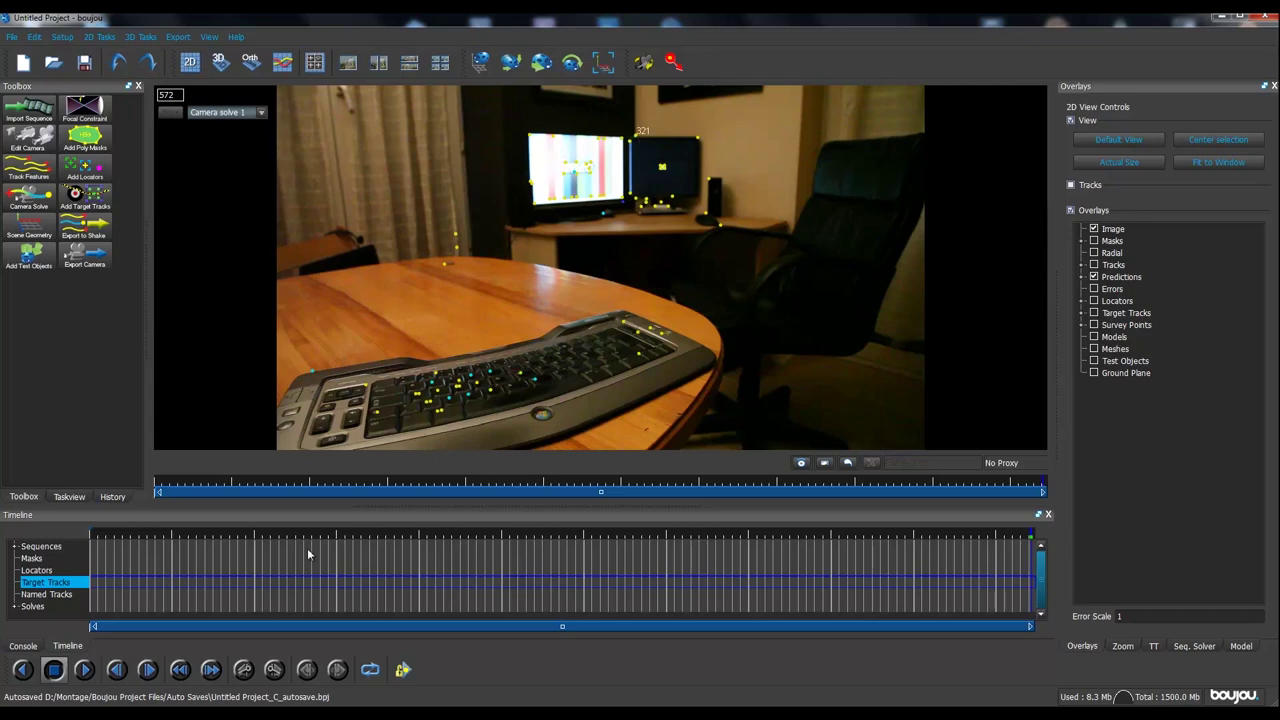
# Scrub the solved footage to frame 153 and display Camera solve 1 in the 3D view.
pyautogui.moveTo(226, 562); pyautogui.dragTo(342, 558)
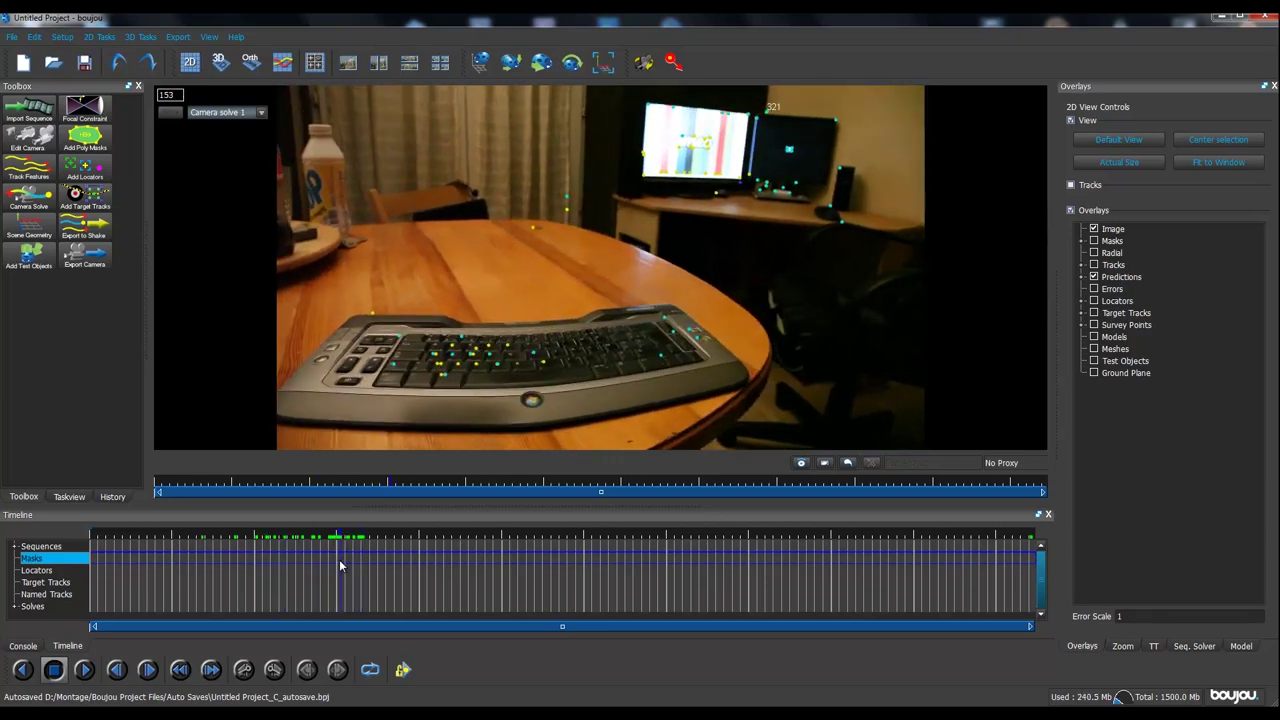
pyautogui.click(221, 63)
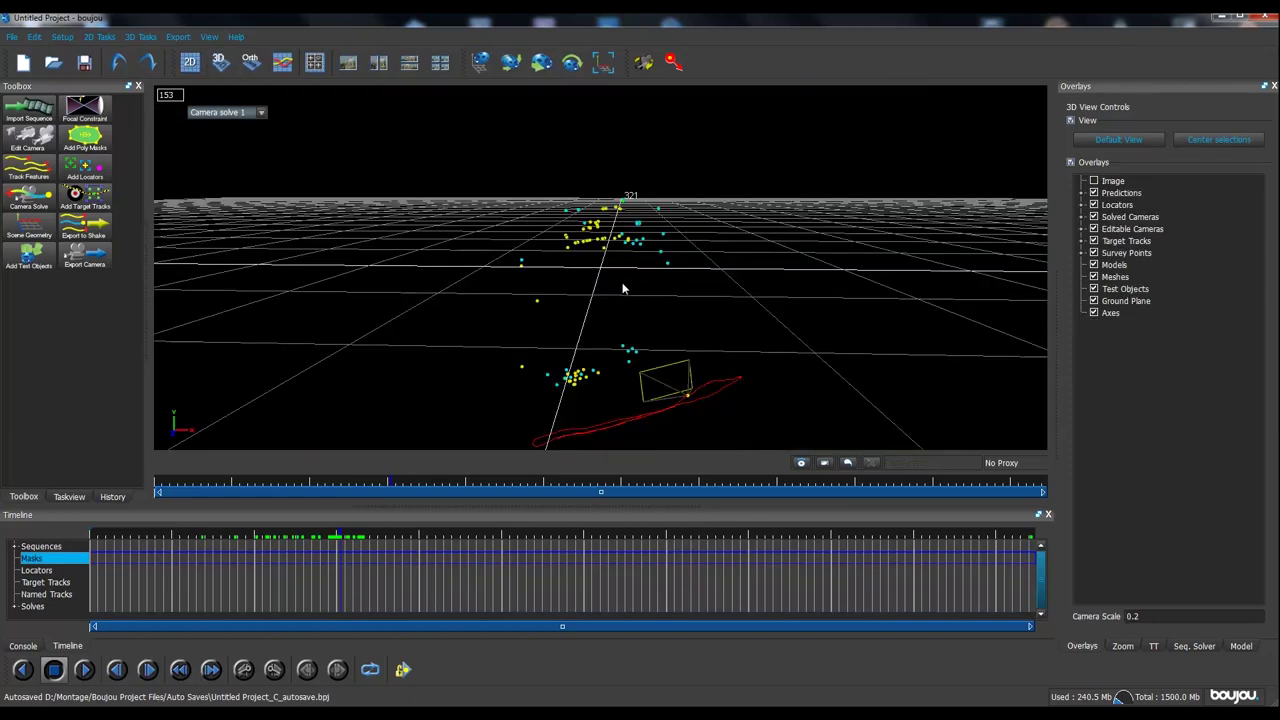
# Open the scene geometry settings and add a coordinate frame hint of type Origin.
pyautogui.moveTo(646, 277); pyautogui.dragTo(522, 296)
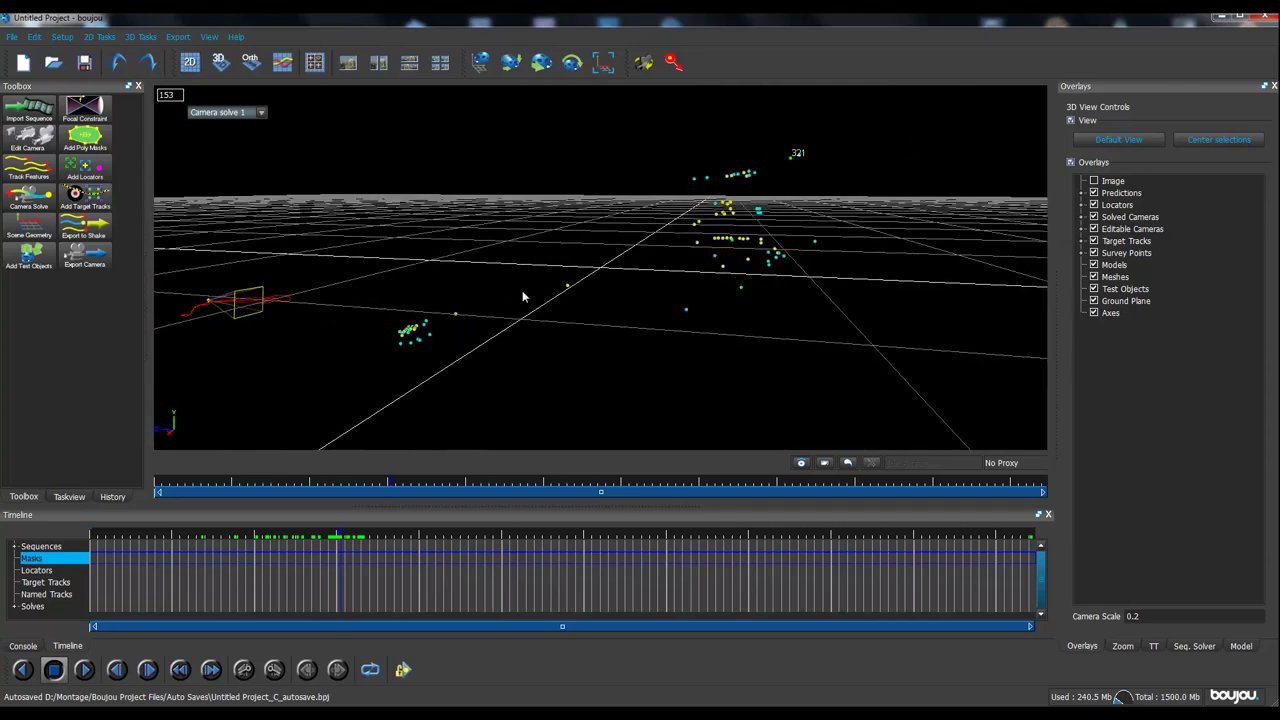
pyautogui.click(22, 233)
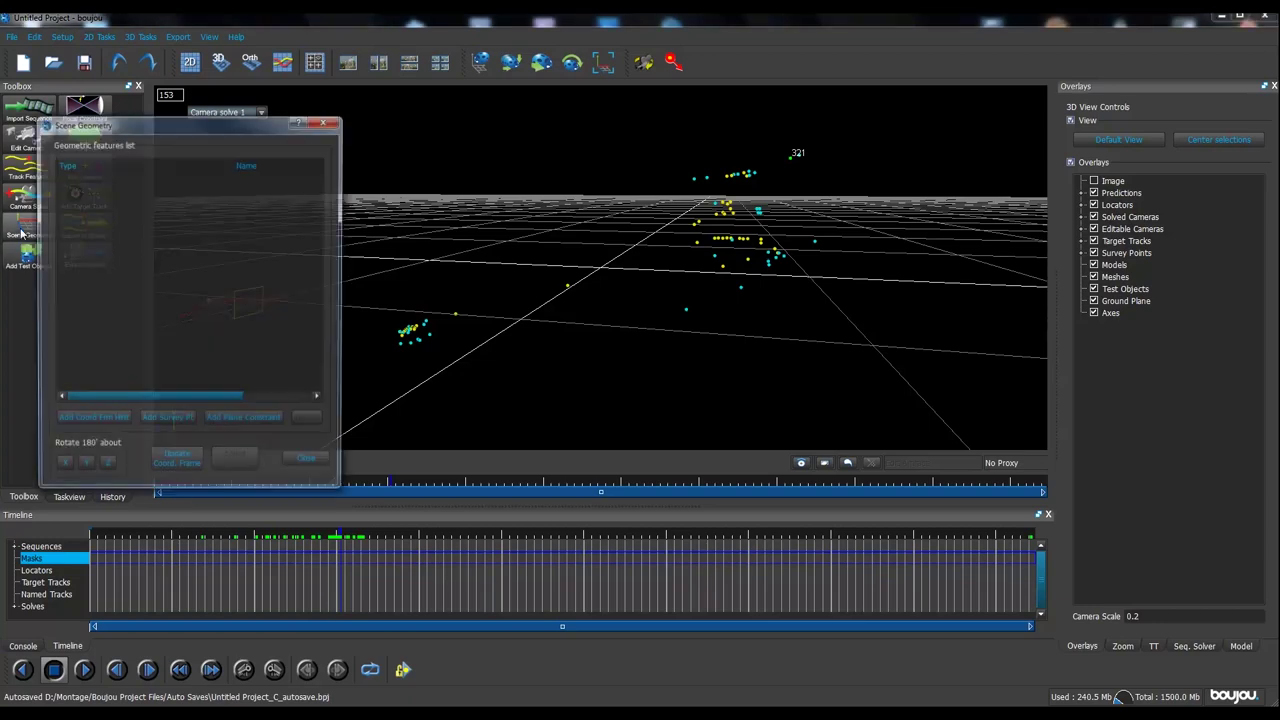
pyautogui.moveTo(136, 124); pyautogui.dragTo(949, 224)
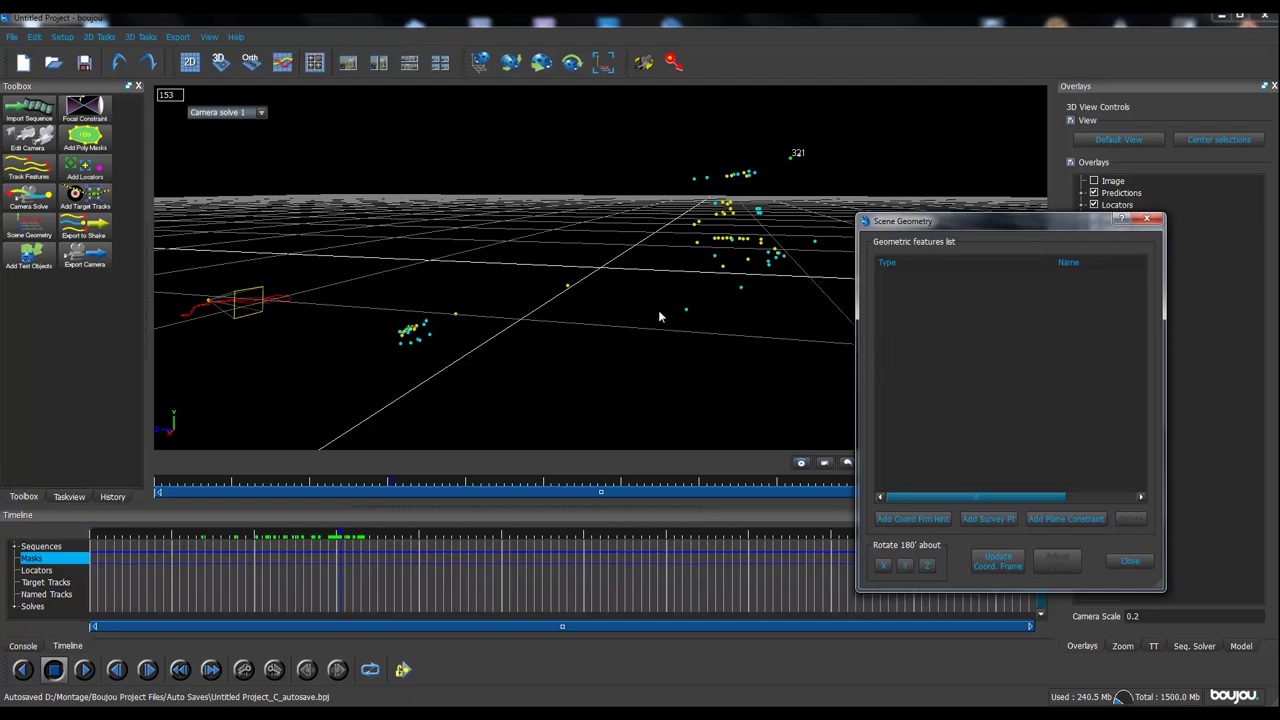
pyautogui.moveTo(607, 241); pyautogui.dragTo(571, 234)
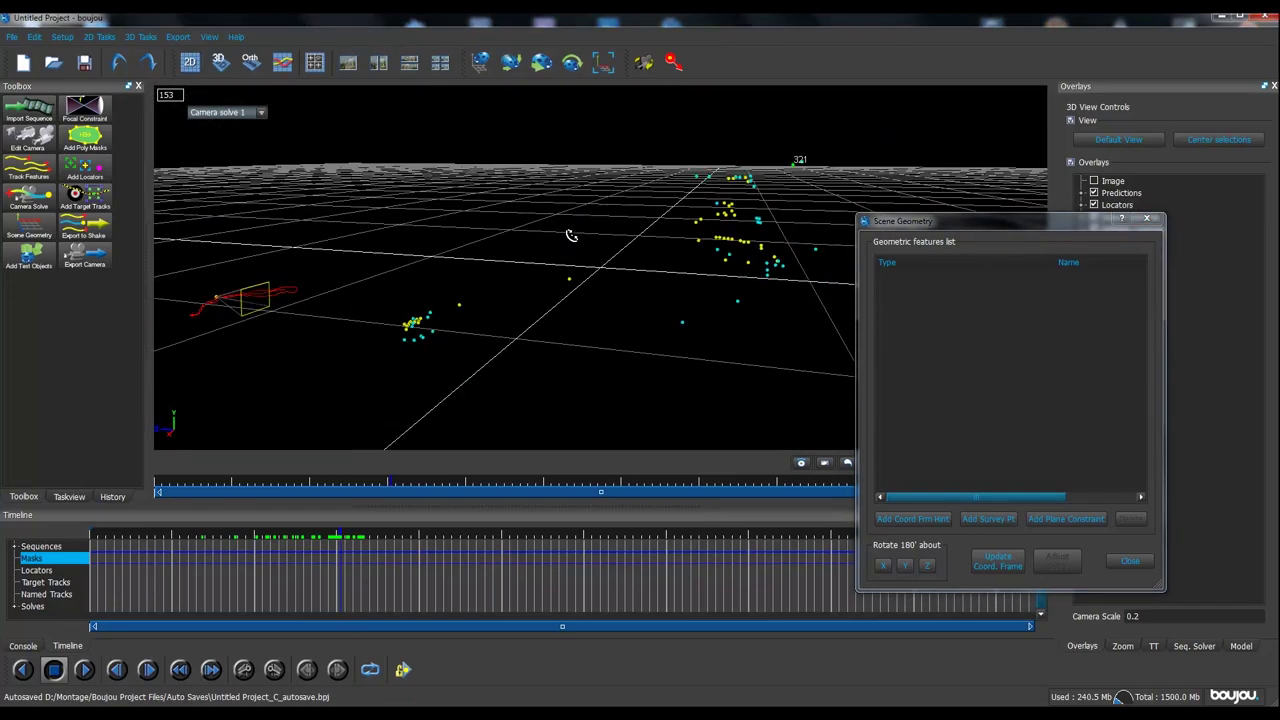
pyautogui.moveTo(918, 226); pyautogui.dragTo(848, 194)
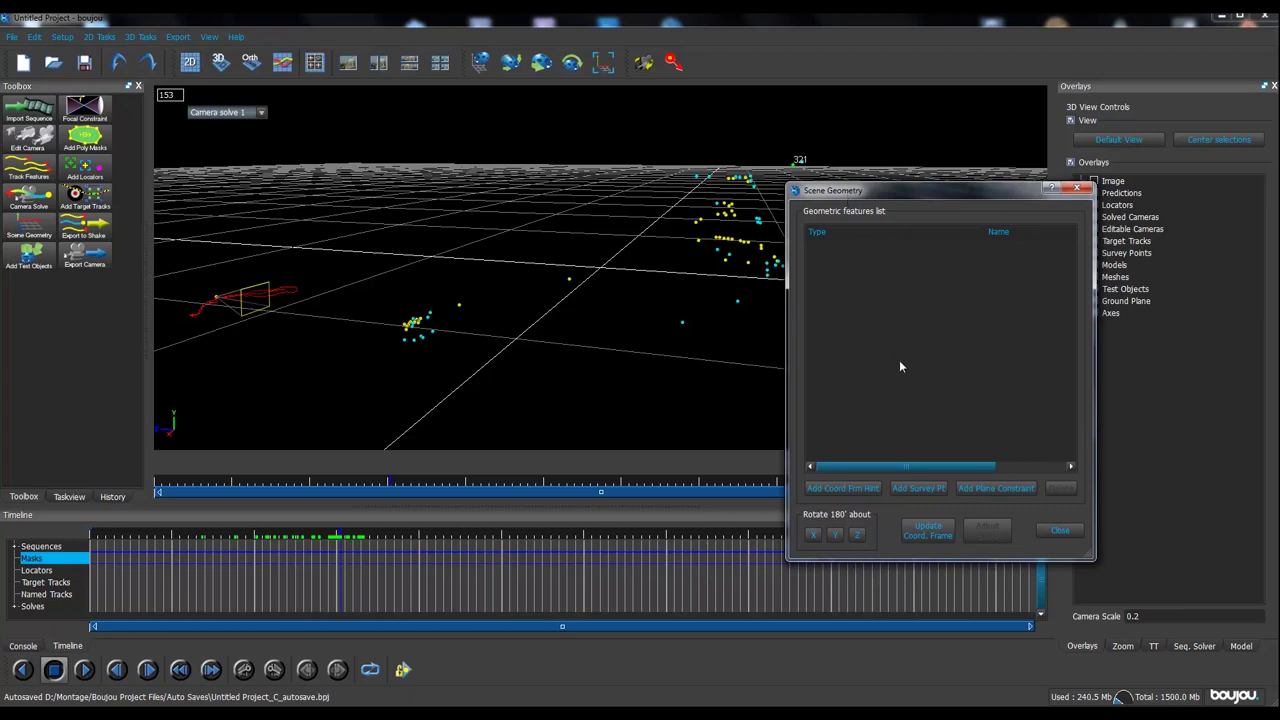
pyautogui.click(835, 490)
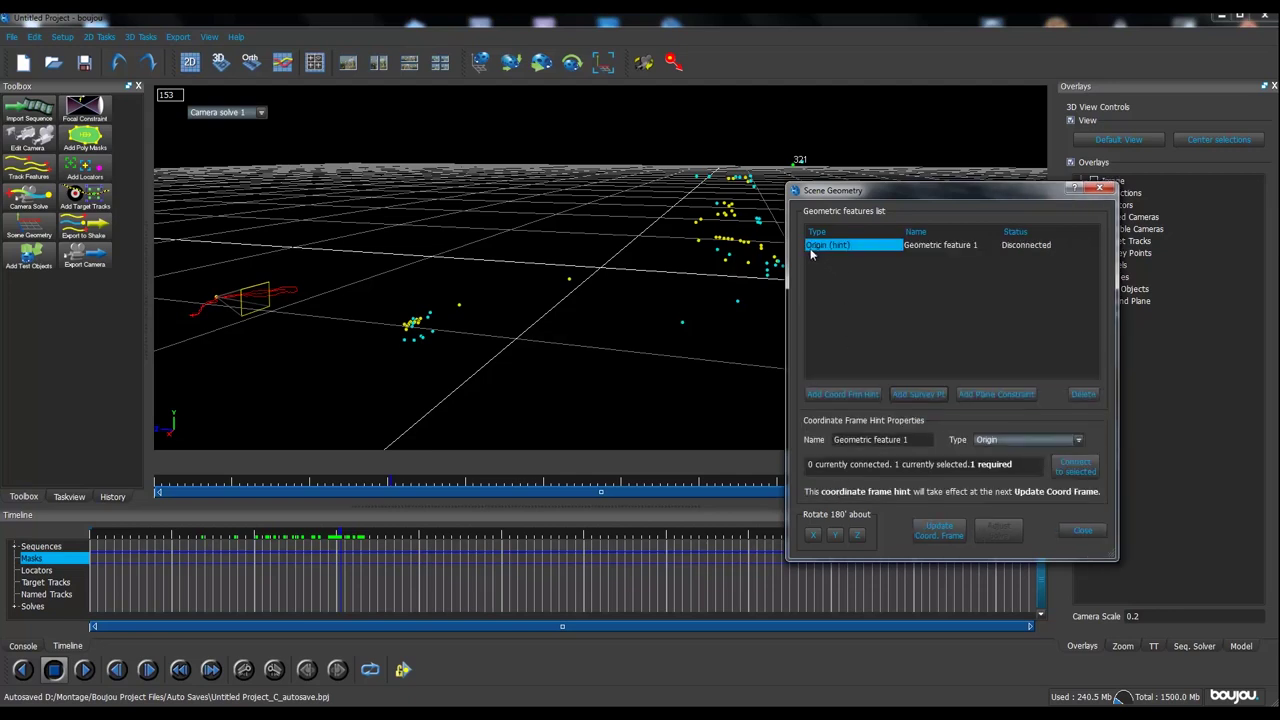
pyautogui.moveTo(893, 194); pyautogui.dragTo(911, 225)
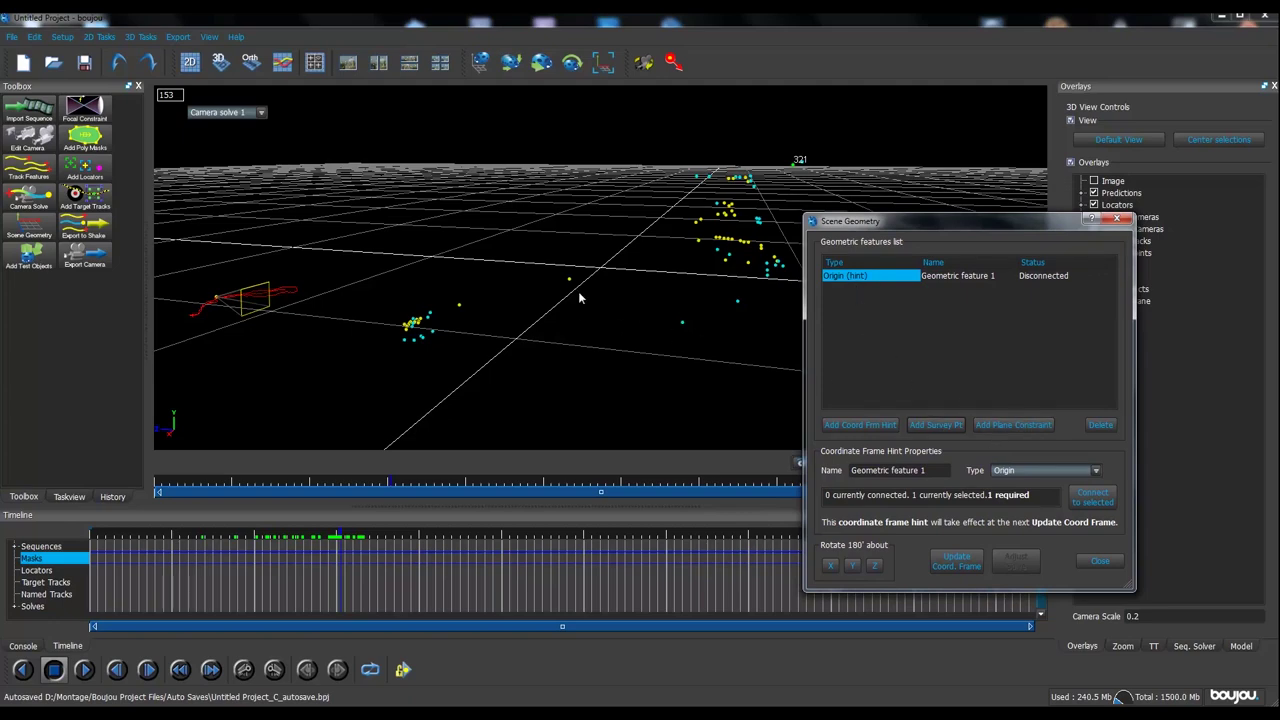
# Examine the solved track points from several angles in 3D and compare them with the 2D footage at frame 153.
pyautogui.moveTo(584, 250); pyautogui.dragTo(613, 256)
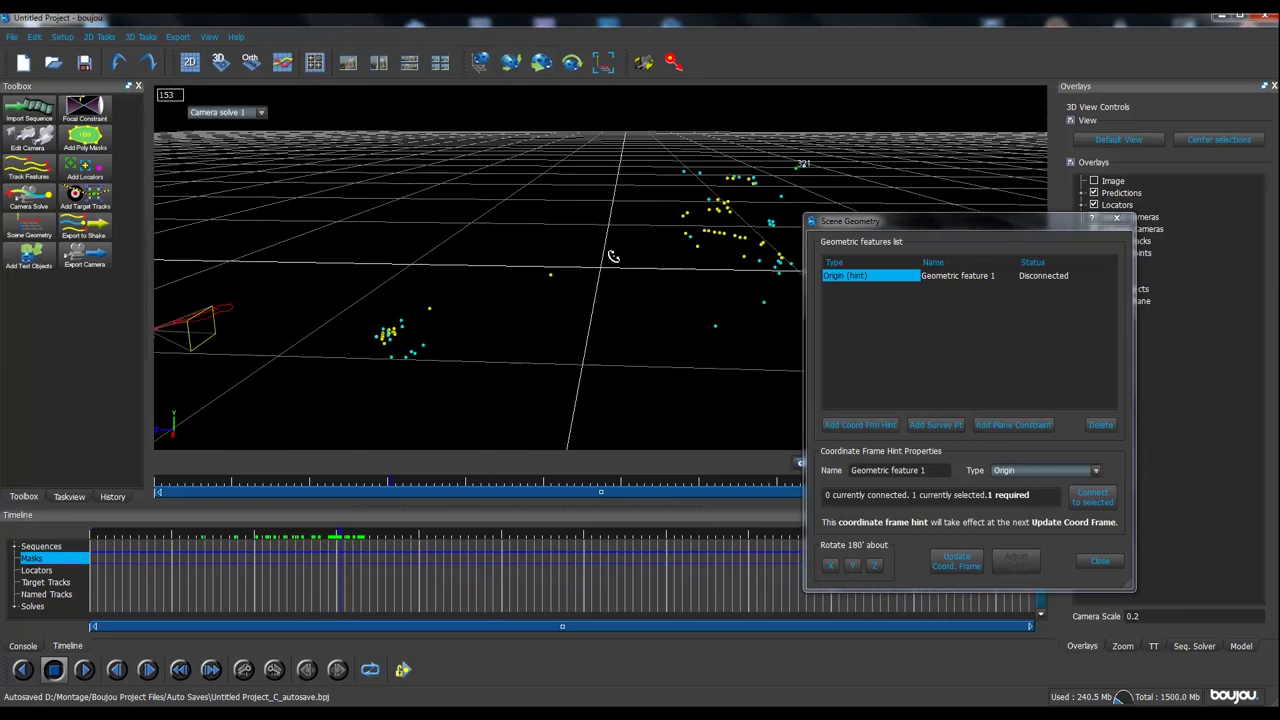
pyautogui.click(190, 62)
pyautogui.click(220, 62)
pyautogui.moveTo(582, 240); pyautogui.dragTo(517, 236)
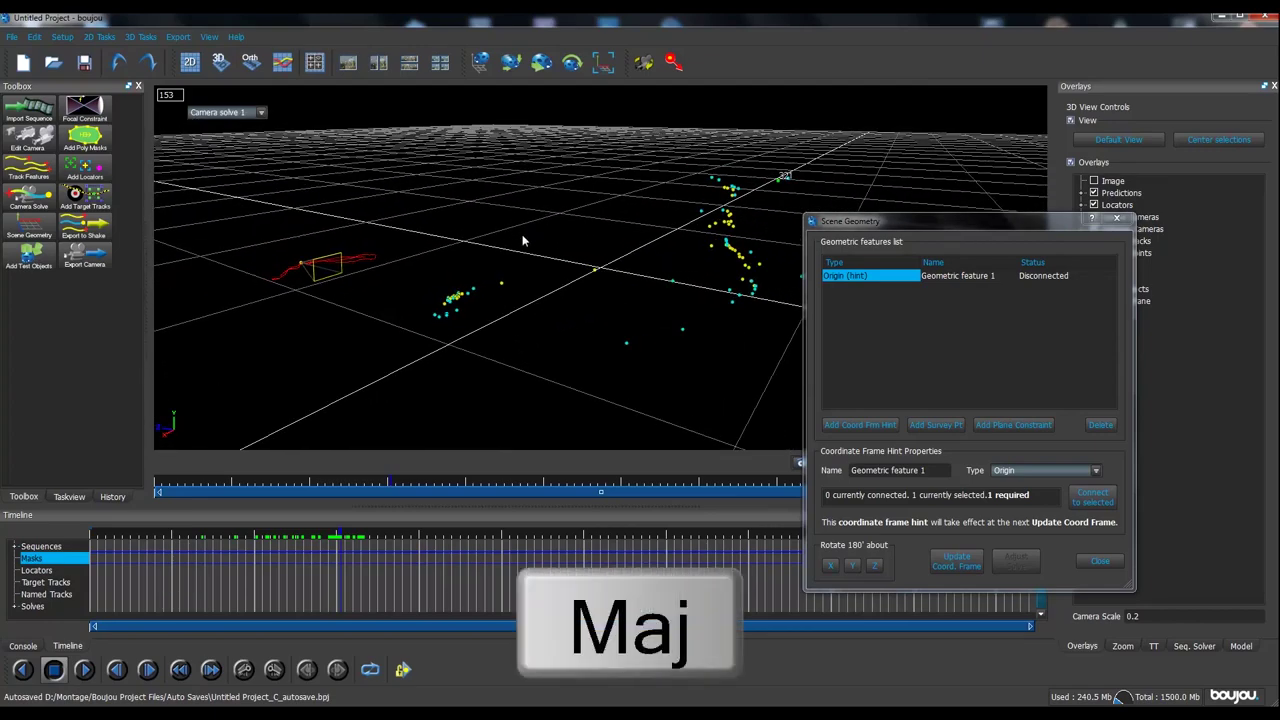
pyautogui.moveTo(525, 240); pyautogui.dragTo(560, 277)
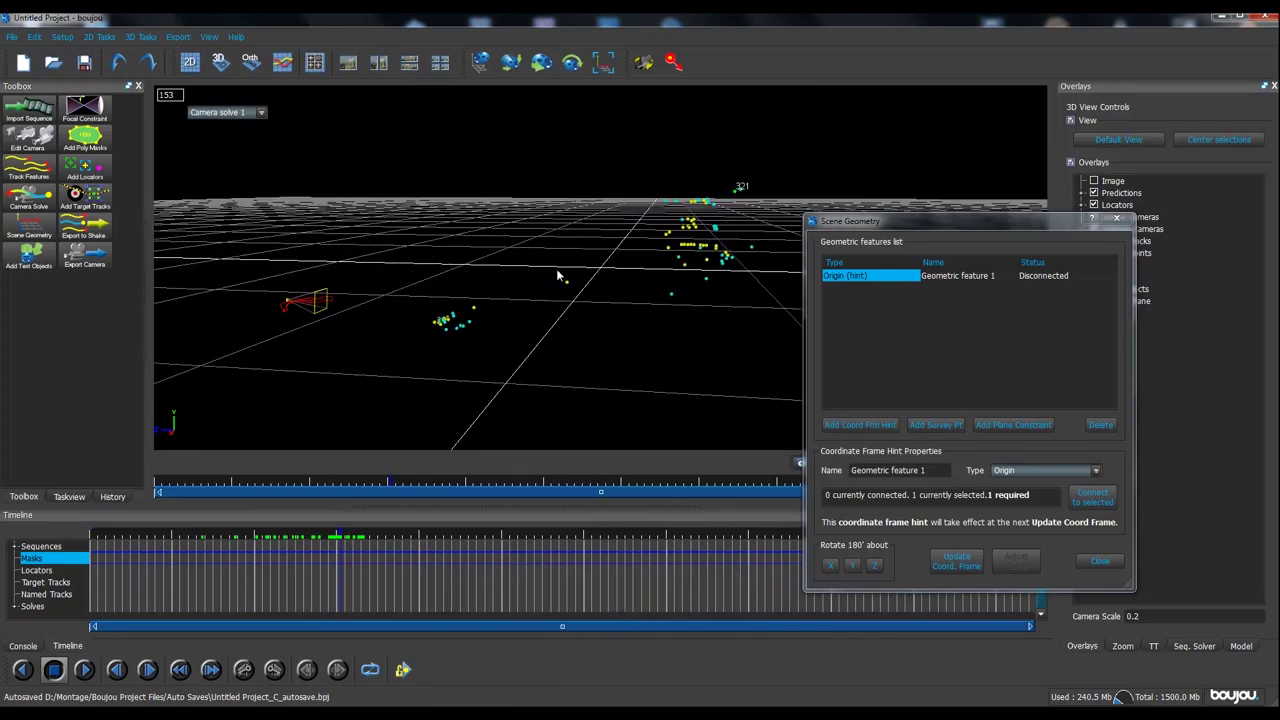
pyautogui.click(190, 62)
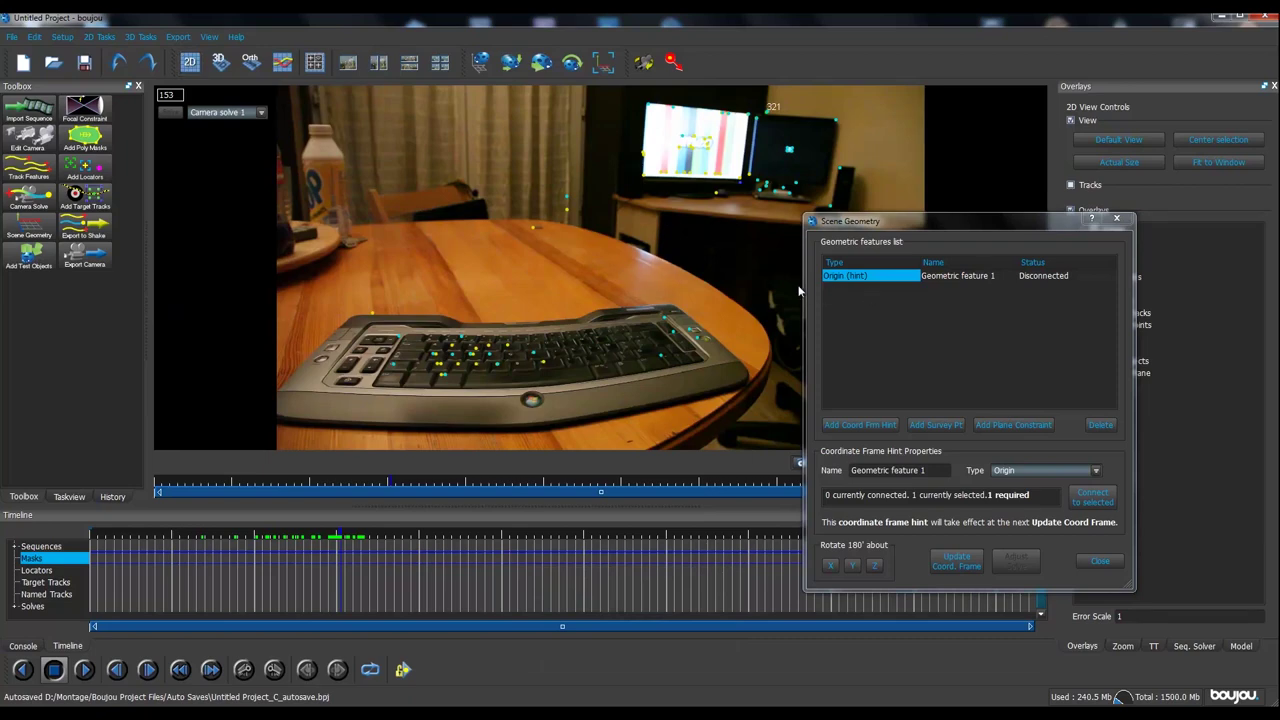
pyautogui.click(220, 62)
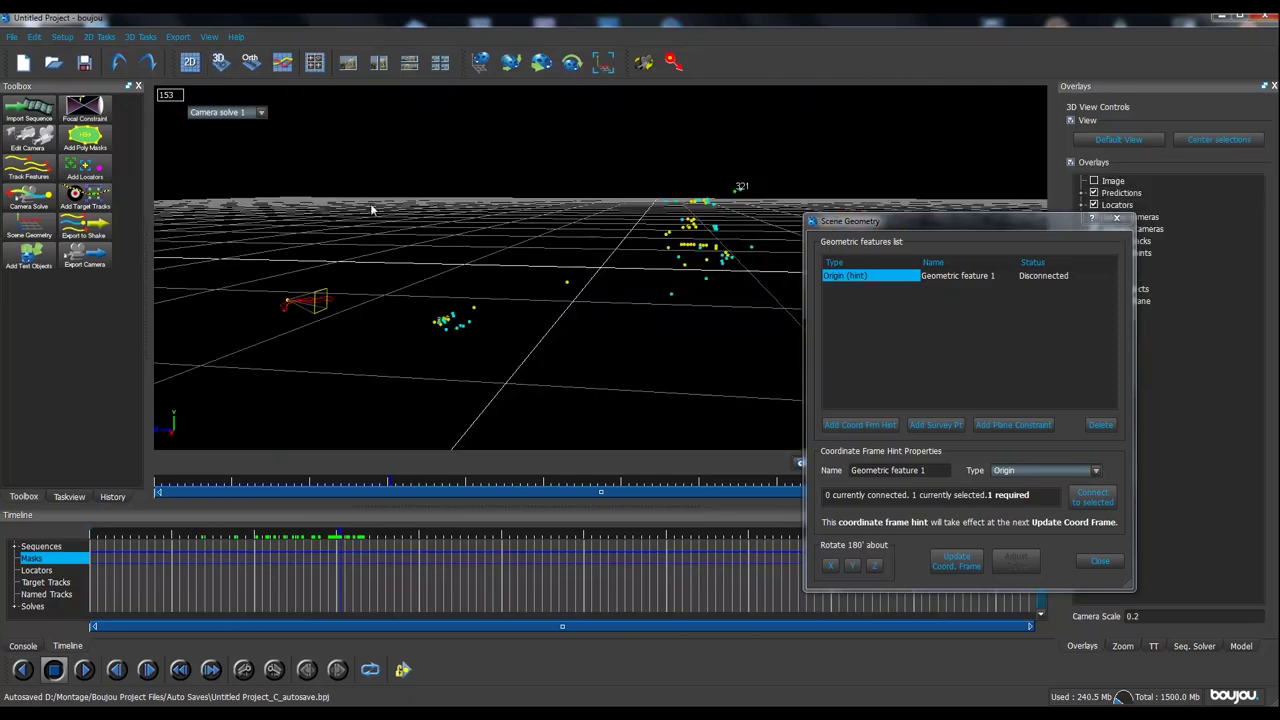
pyautogui.moveTo(510, 260); pyautogui.dragTo(606, 283)
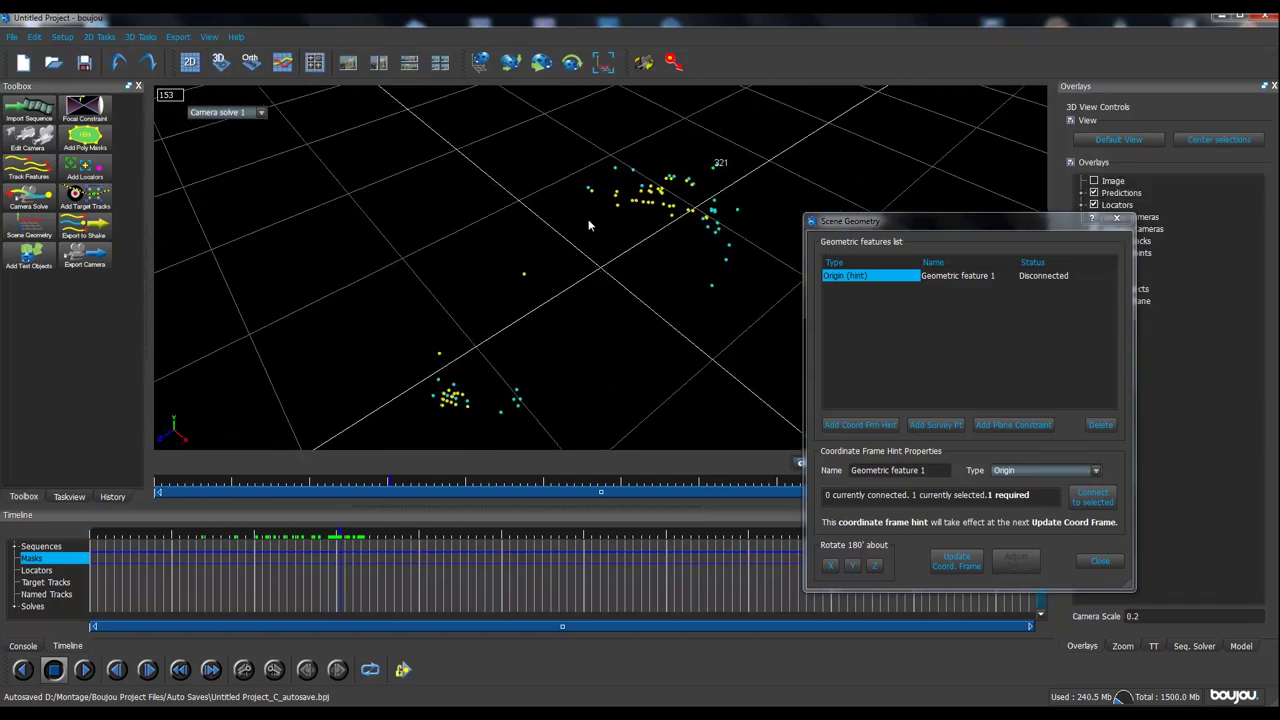
pyautogui.moveTo(568, 331); pyautogui.dragTo(545, 297)
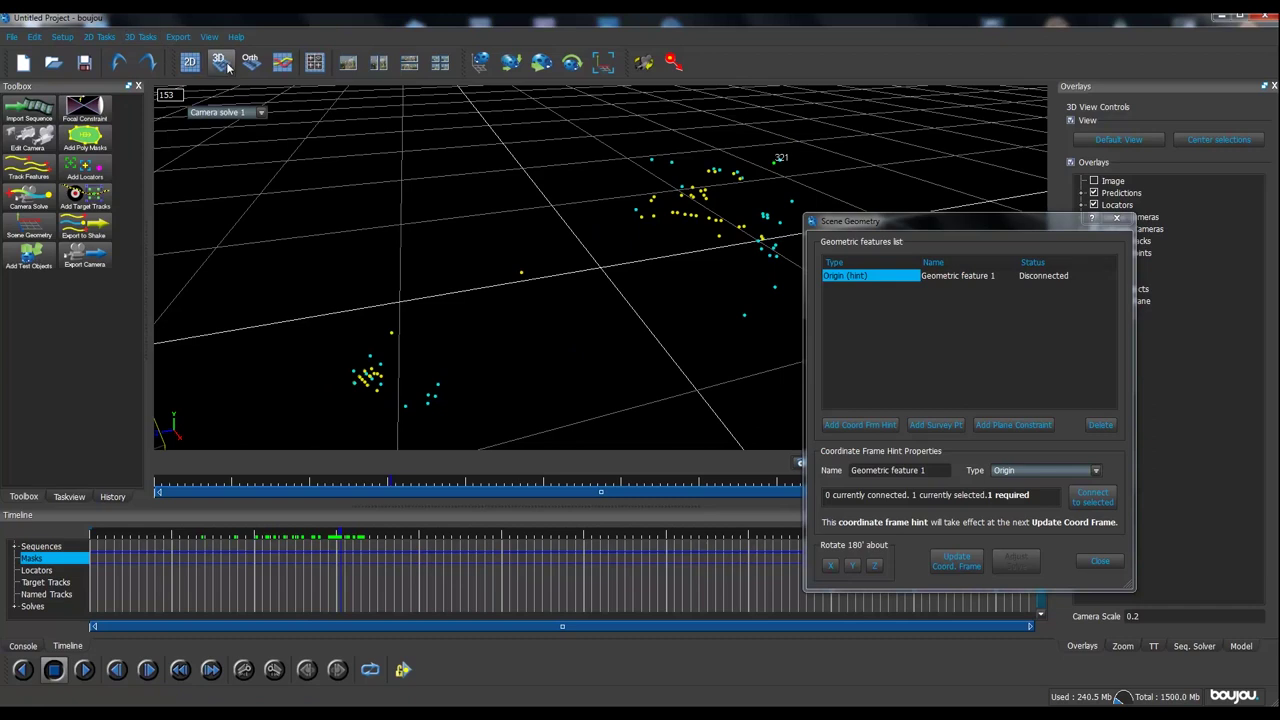
# In the 2D view at frame 168, connect track 12723 on the desk below the dark monitor to the Origin hint and update the coordinate frame.
pyautogui.click(189, 62)
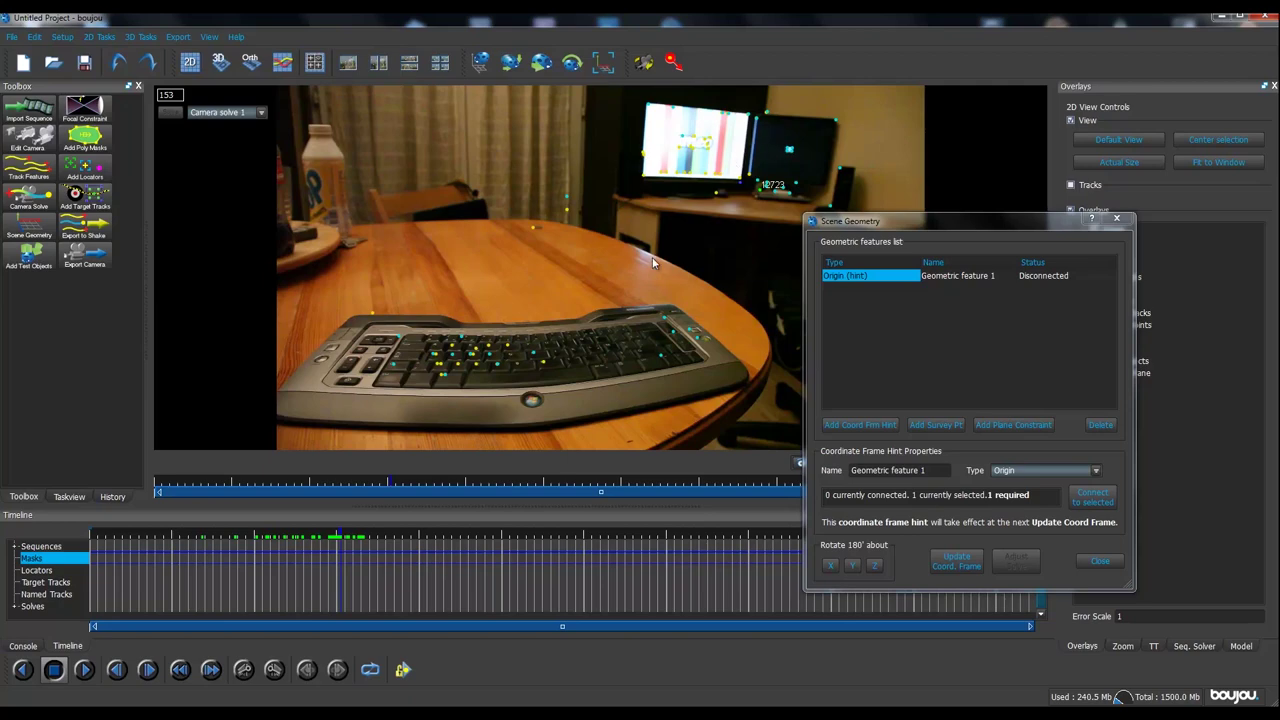
pyautogui.moveTo(368, 583)
pyautogui.mouseDown()
pyautogui.moveTo(393, 591)
pyautogui.moveTo(367, 594)
pyautogui.mouseUp()
pyautogui.moveTo(911, 220); pyautogui.dragTo(1021, 249)
pyautogui.scroll(3, 776, 203)
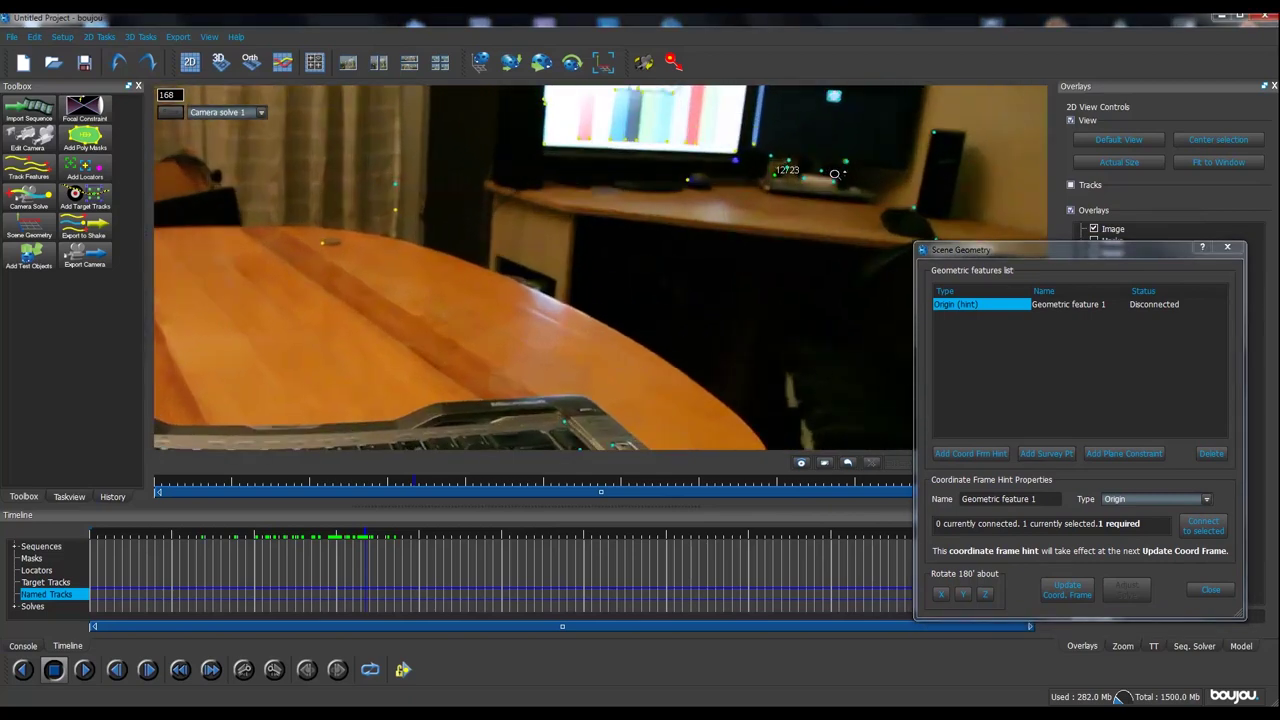
pyautogui.scroll(-3, 760, 195)
pyautogui.scroll(3, 760, 195)
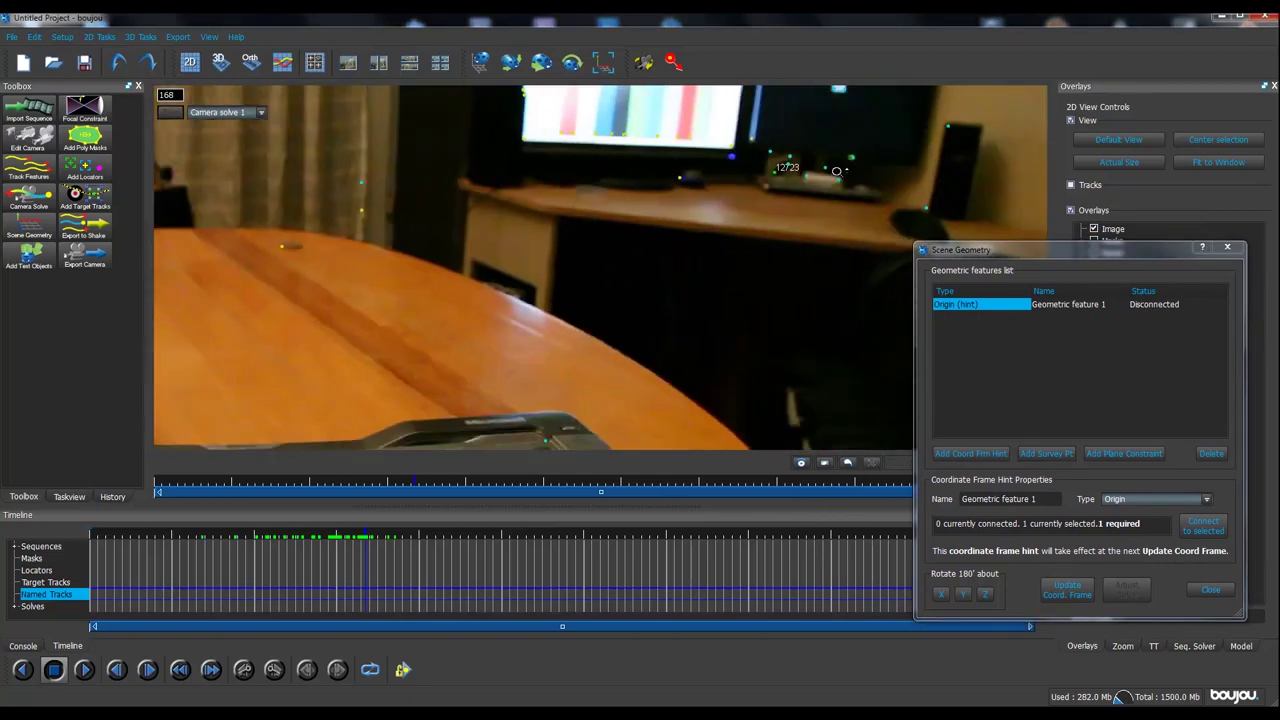
pyautogui.scroll(2, 782, 184)
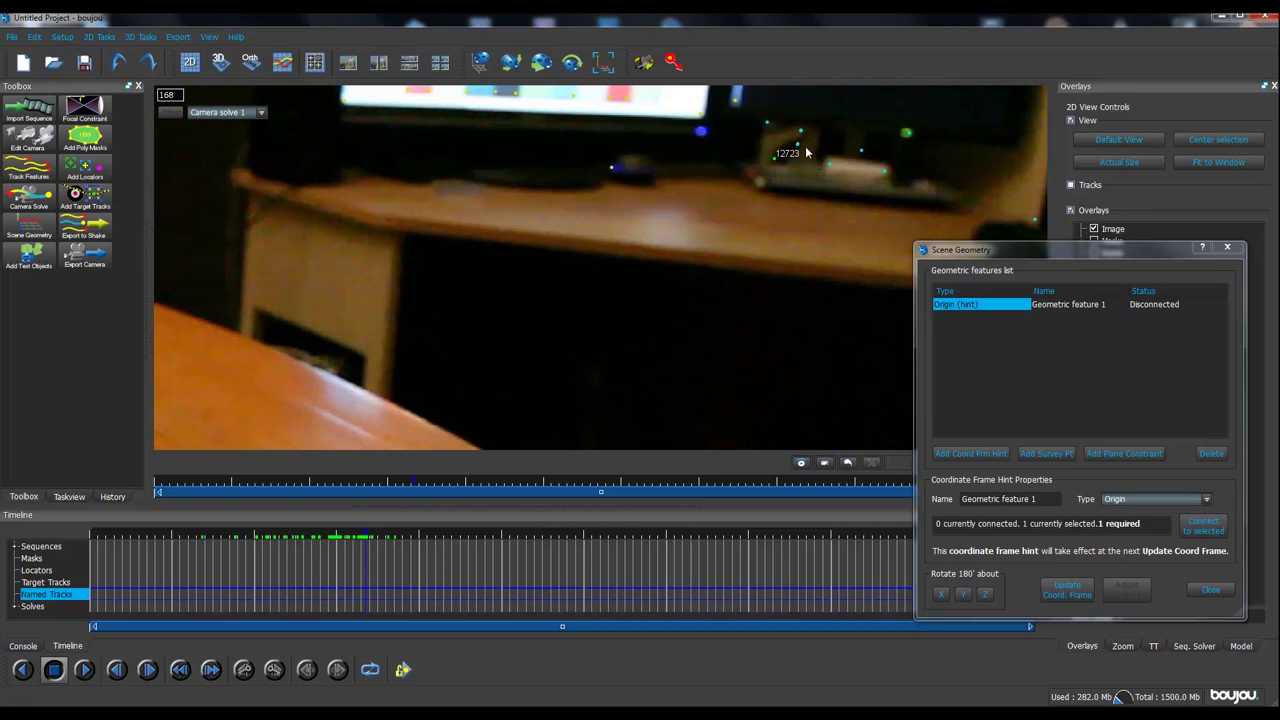
pyautogui.moveTo(808, 153); pyautogui.dragTo(665, 272)
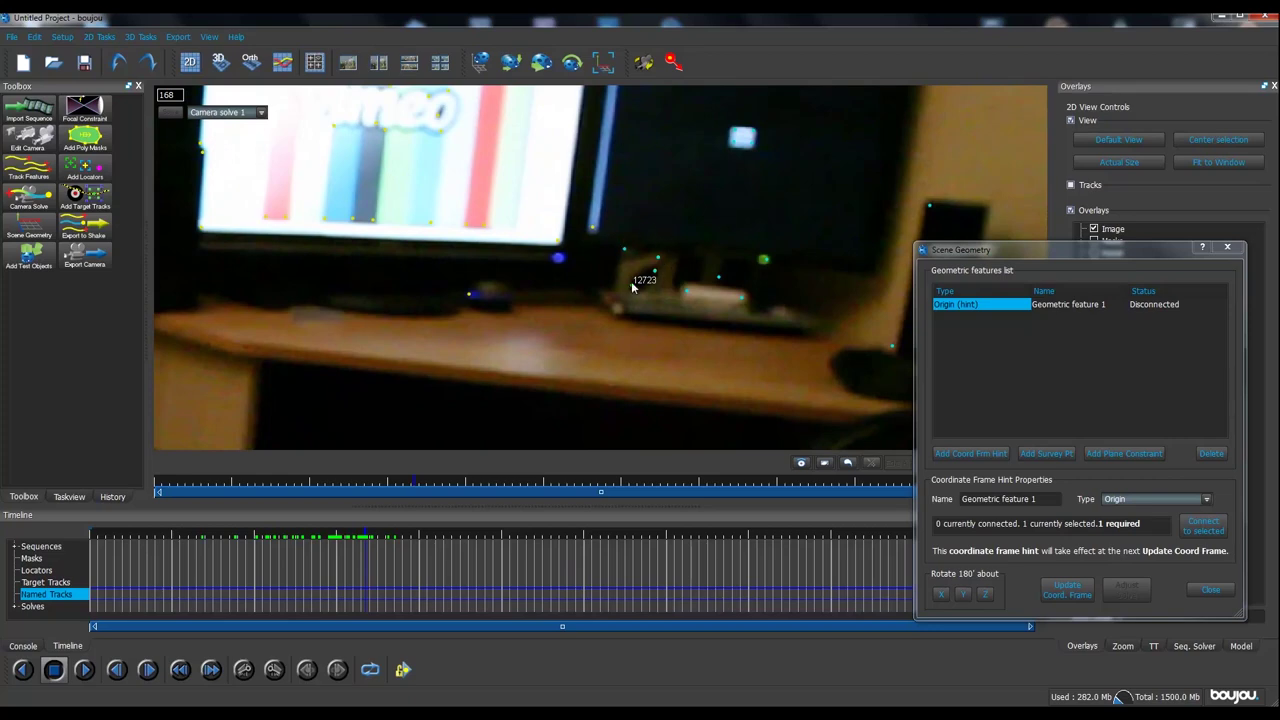
pyautogui.scroll(-3, 660, 261)
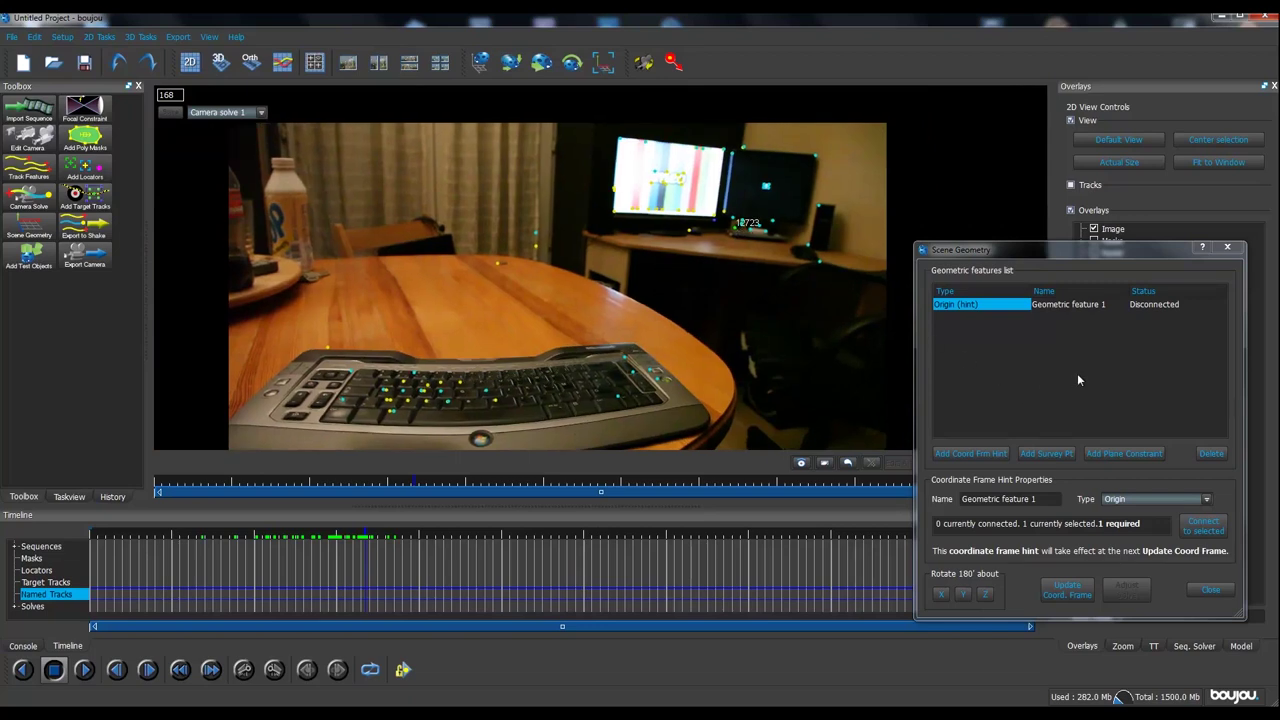
pyautogui.click(1216, 530)
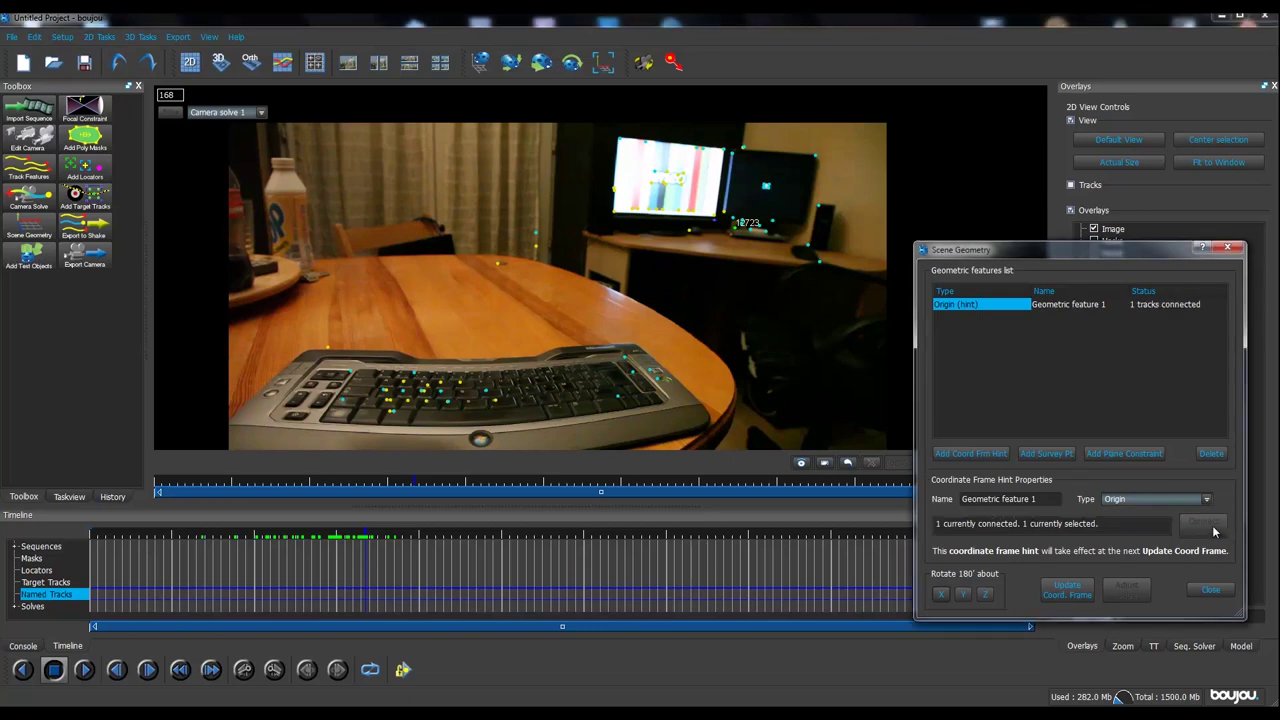
pyautogui.click(1074, 591)
pyautogui.click(1048, 357)
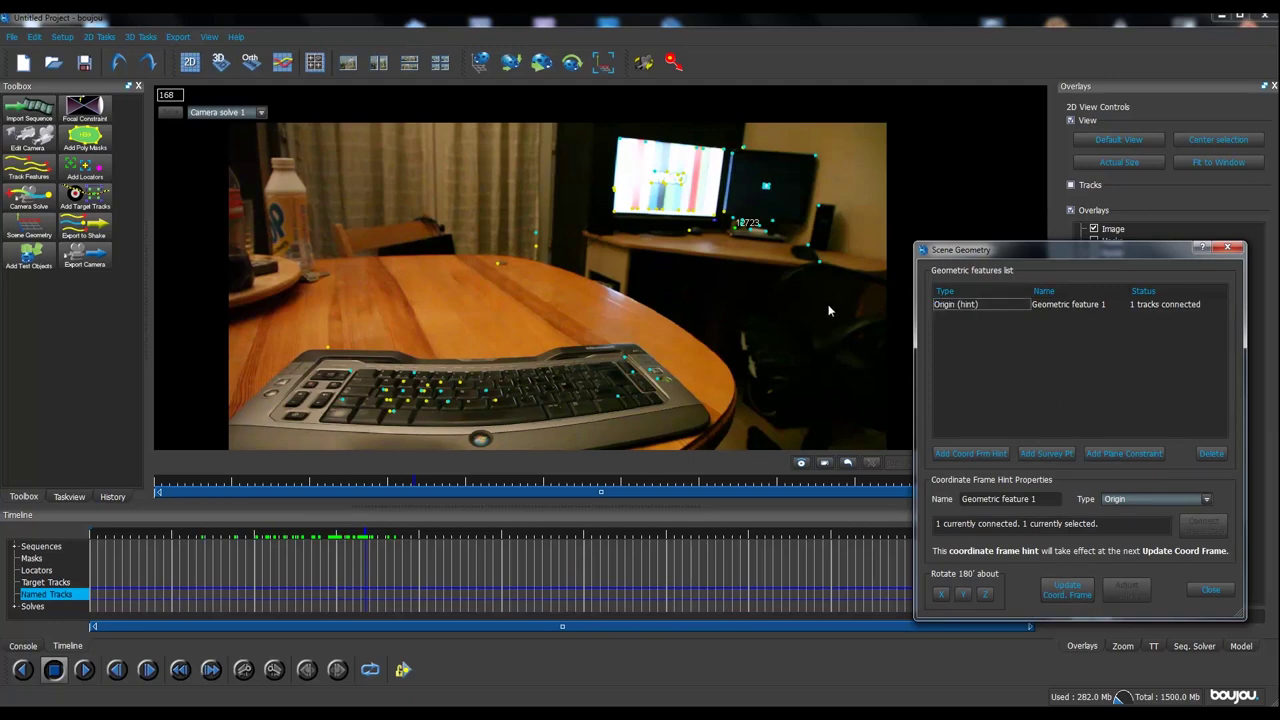
pyautogui.click(1145, 498)
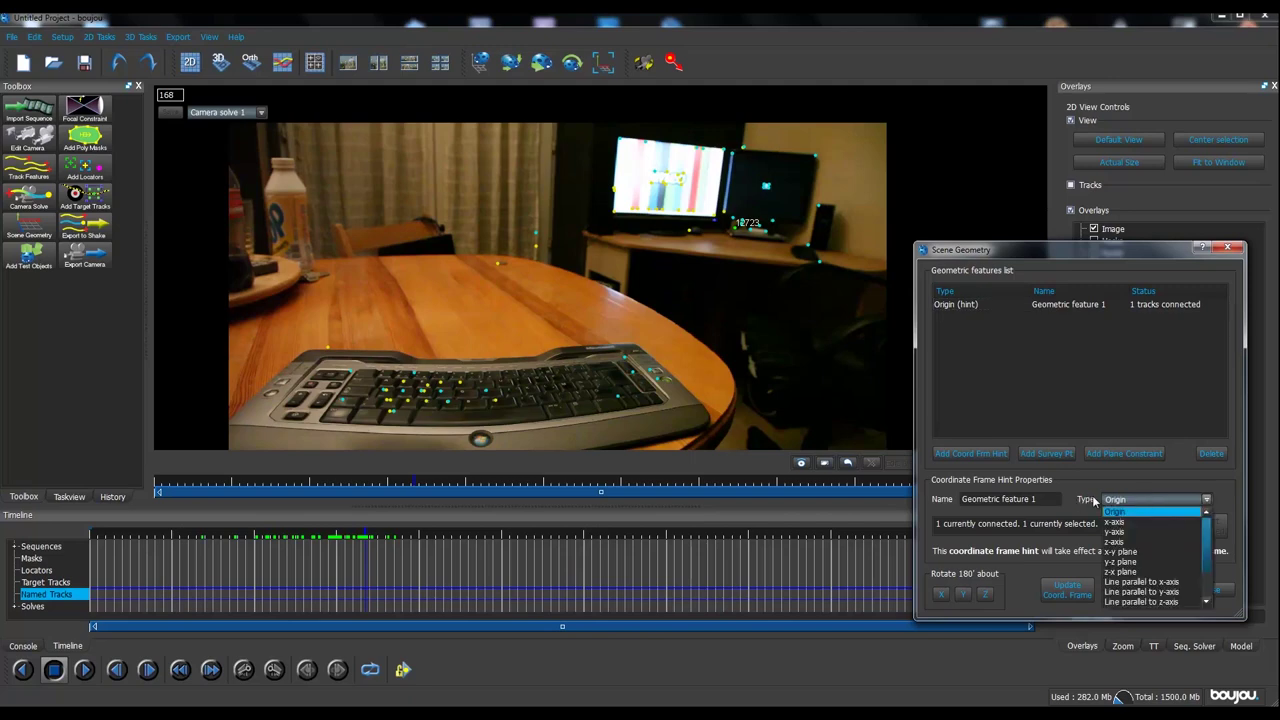
pyautogui.click(1117, 522)
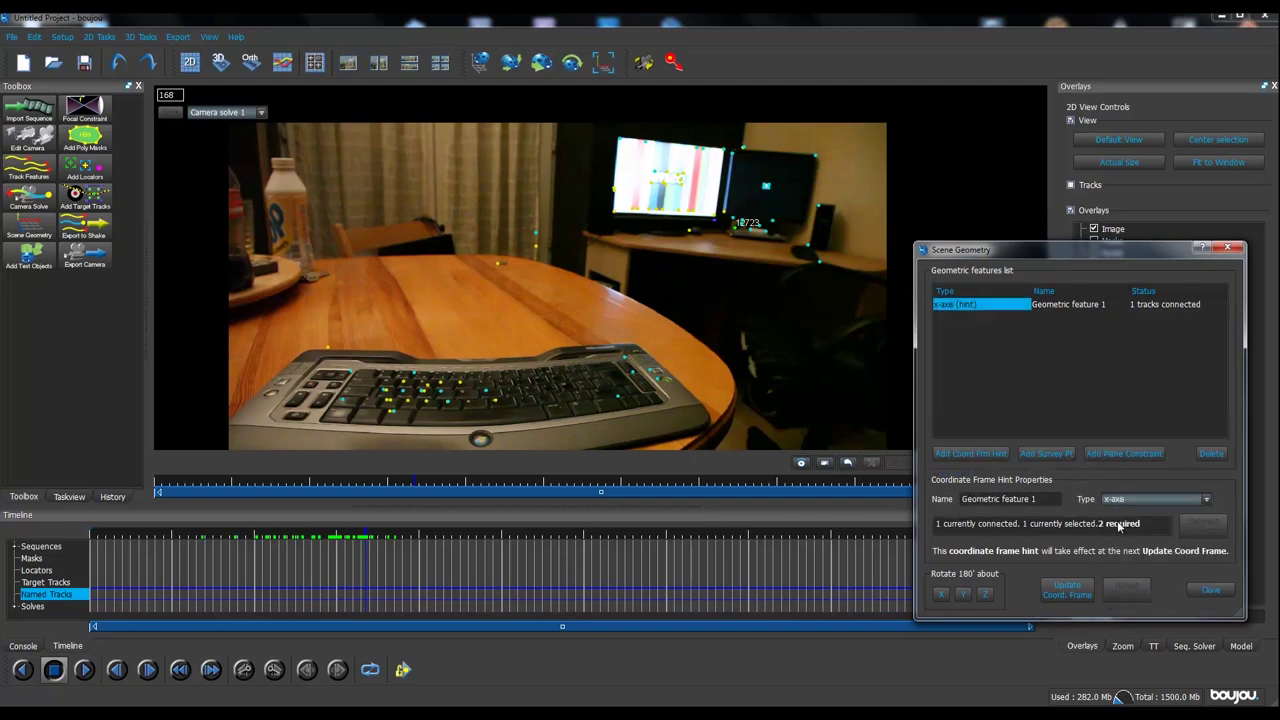
pyautogui.click(1122, 498)
pyautogui.click(1122, 514)
pyautogui.click(1023, 377)
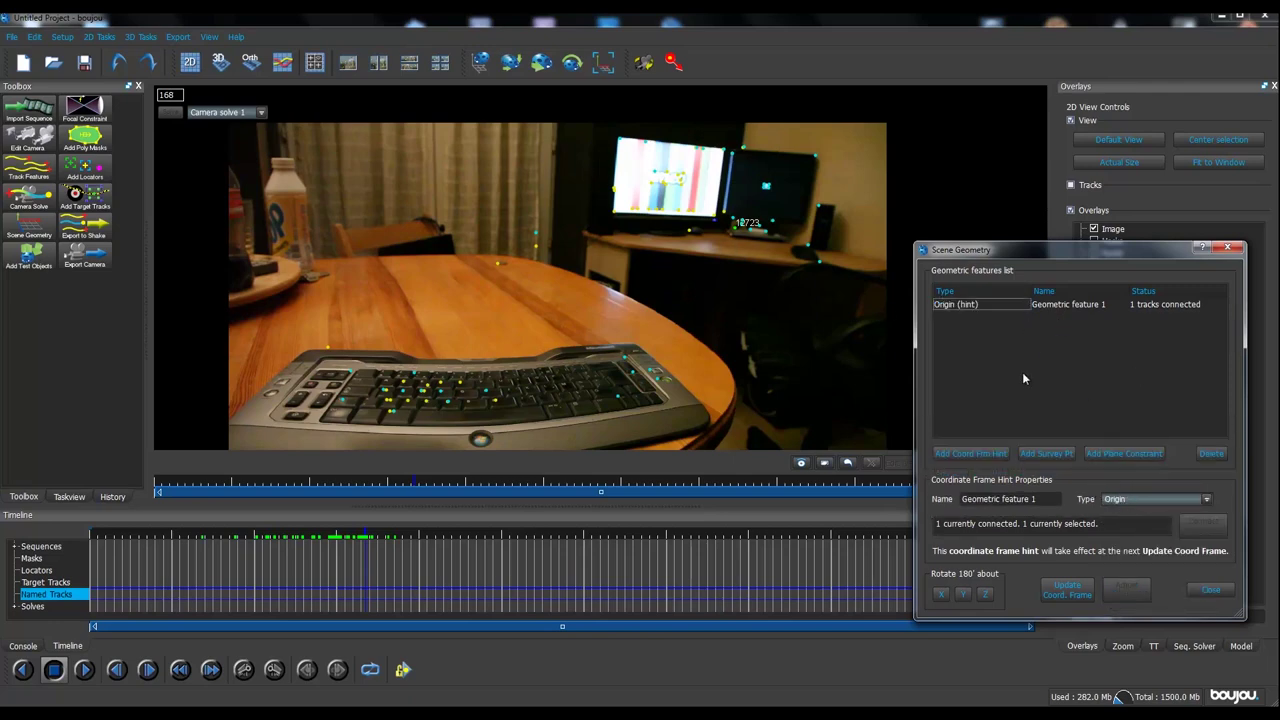
# Add a second coordinate frame hint and set its type to x-axis.
pyautogui.click(958, 454)
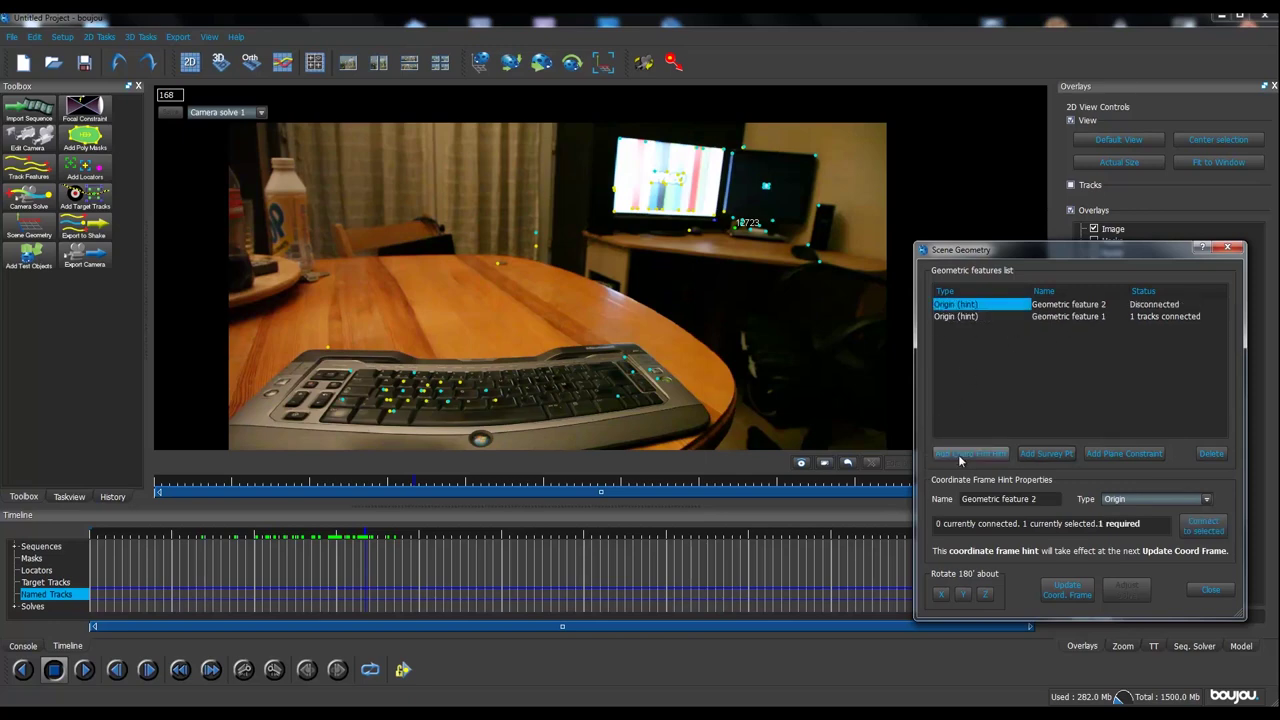
pyautogui.click(1206, 498)
pyautogui.click(1127, 522)
# At frame 11, connect tracks 14467 and 321 at the dark monitor's upper corners to the x-axis hint.
pyautogui.scroll(5, 772, 233)
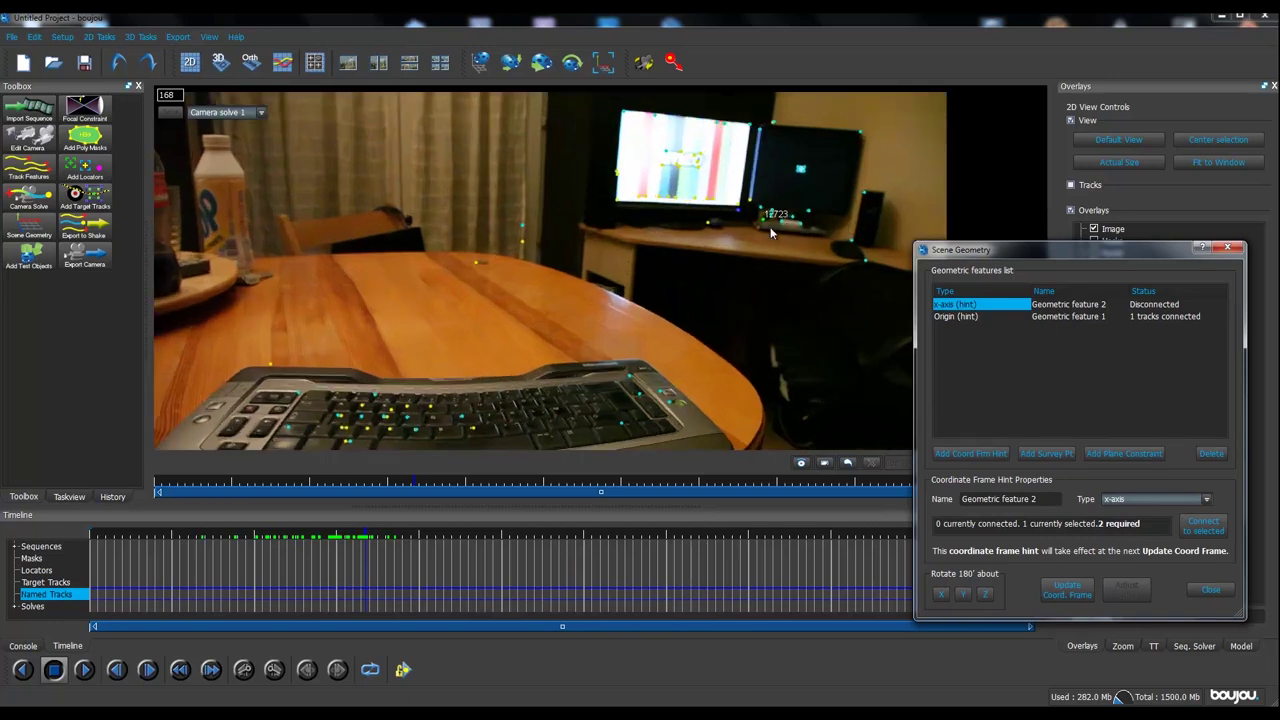
pyautogui.scroll(4, 771, 233)
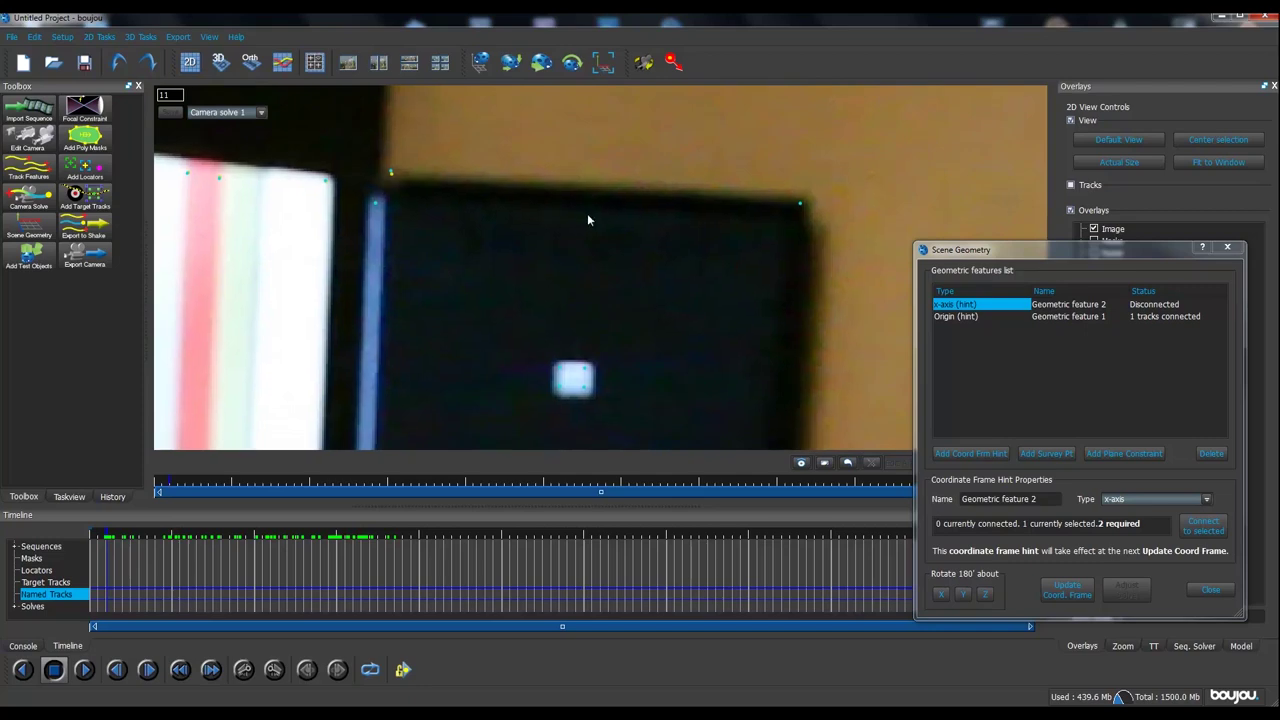
pyautogui.scroll(-5, 590, 215)
pyautogui.scroll(6, 600, 235)
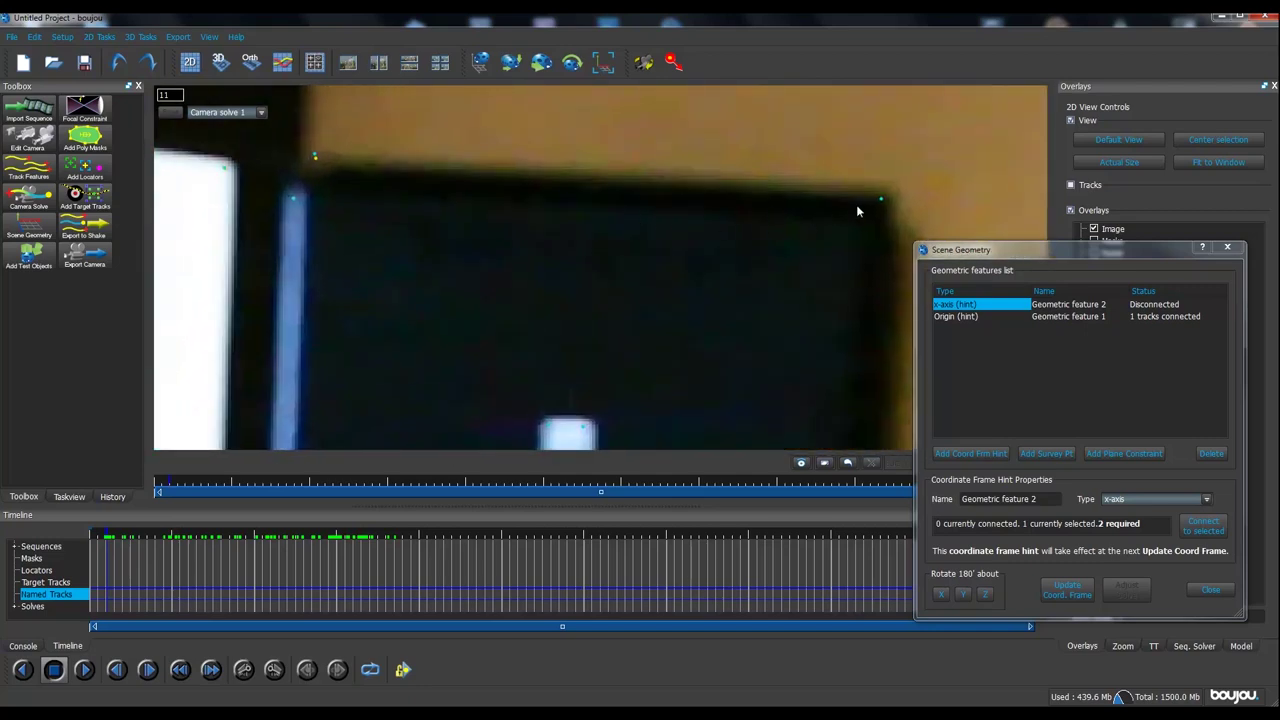
pyautogui.click(882, 199)
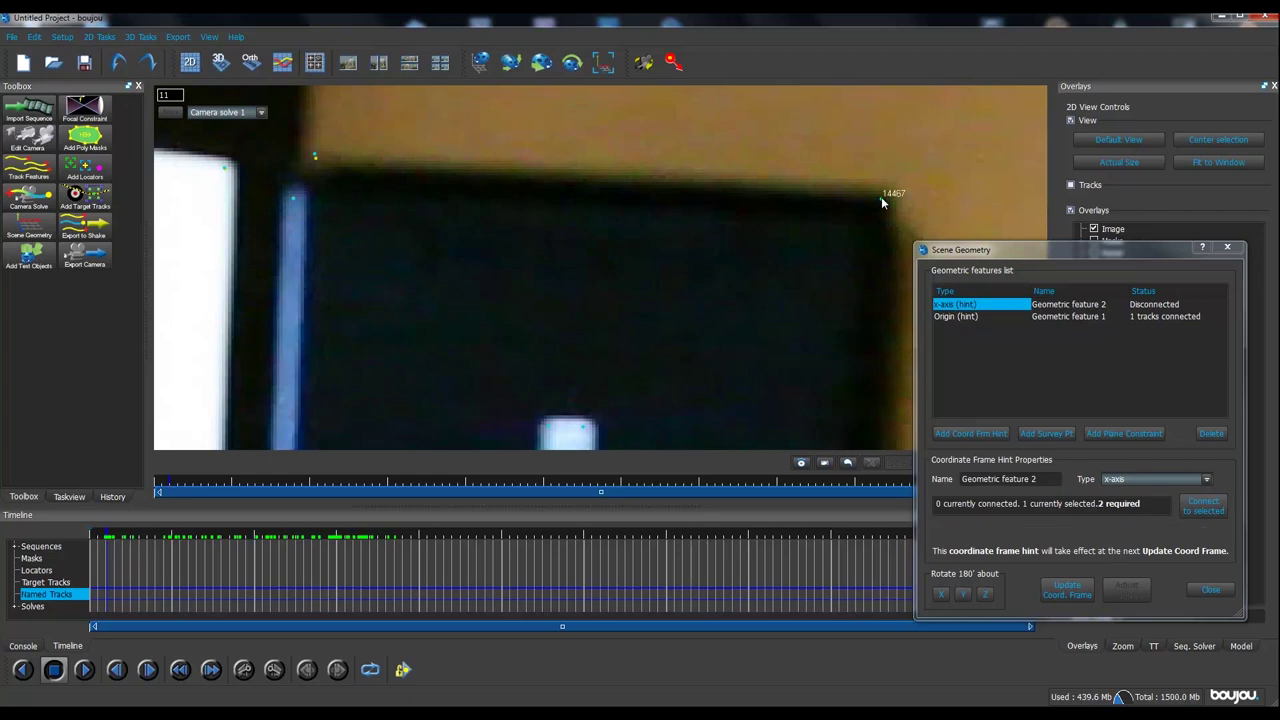
pyautogui.click(316, 162)
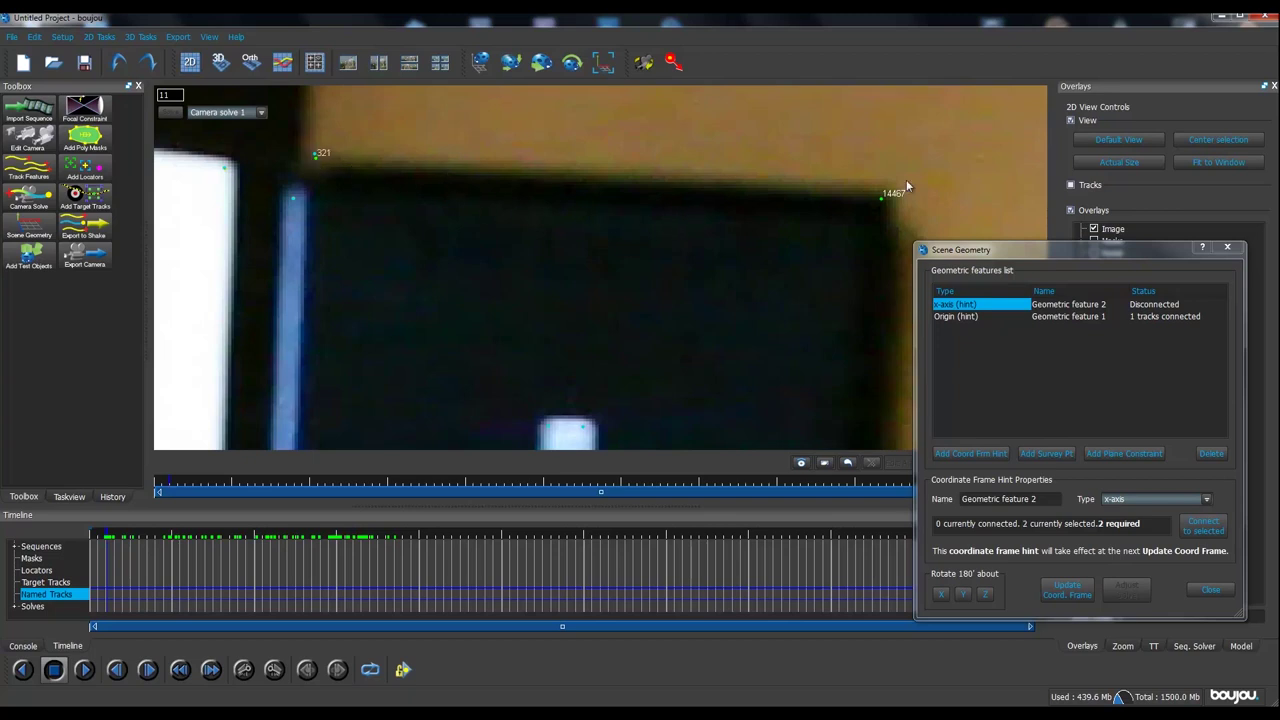
pyautogui.moveTo(974, 258); pyautogui.dragTo(949, 212)
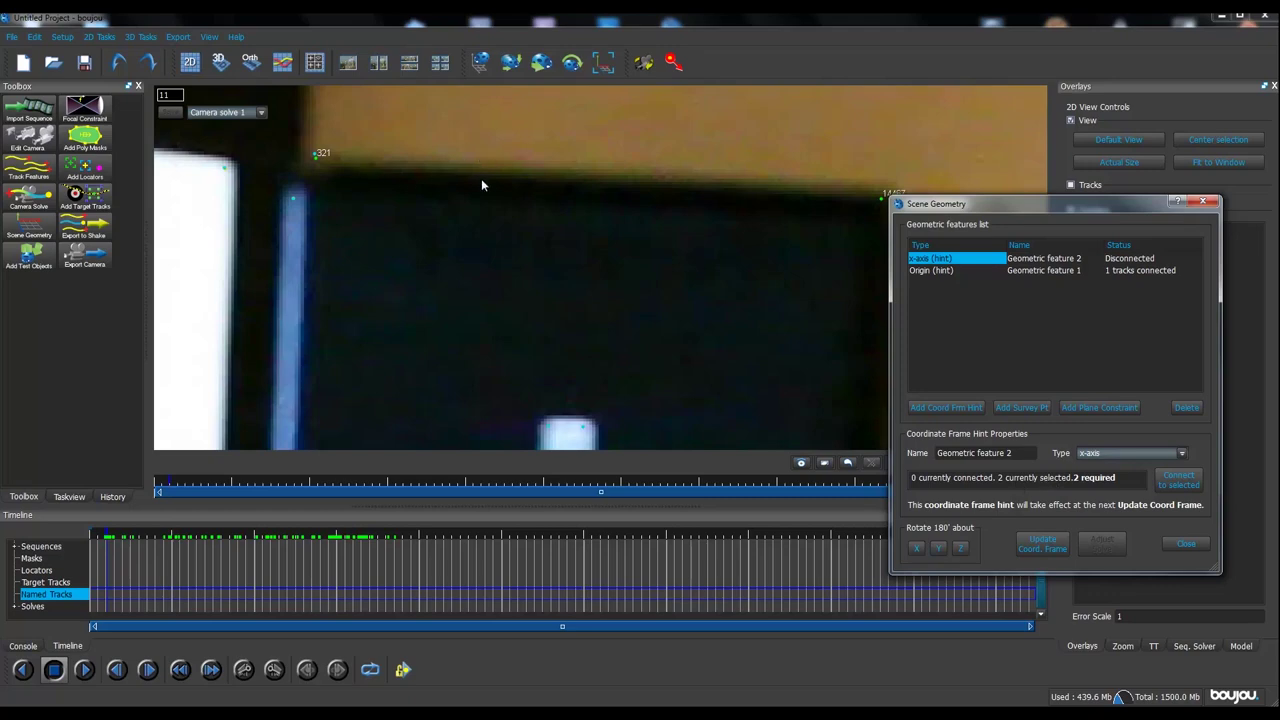
pyautogui.click(1176, 479)
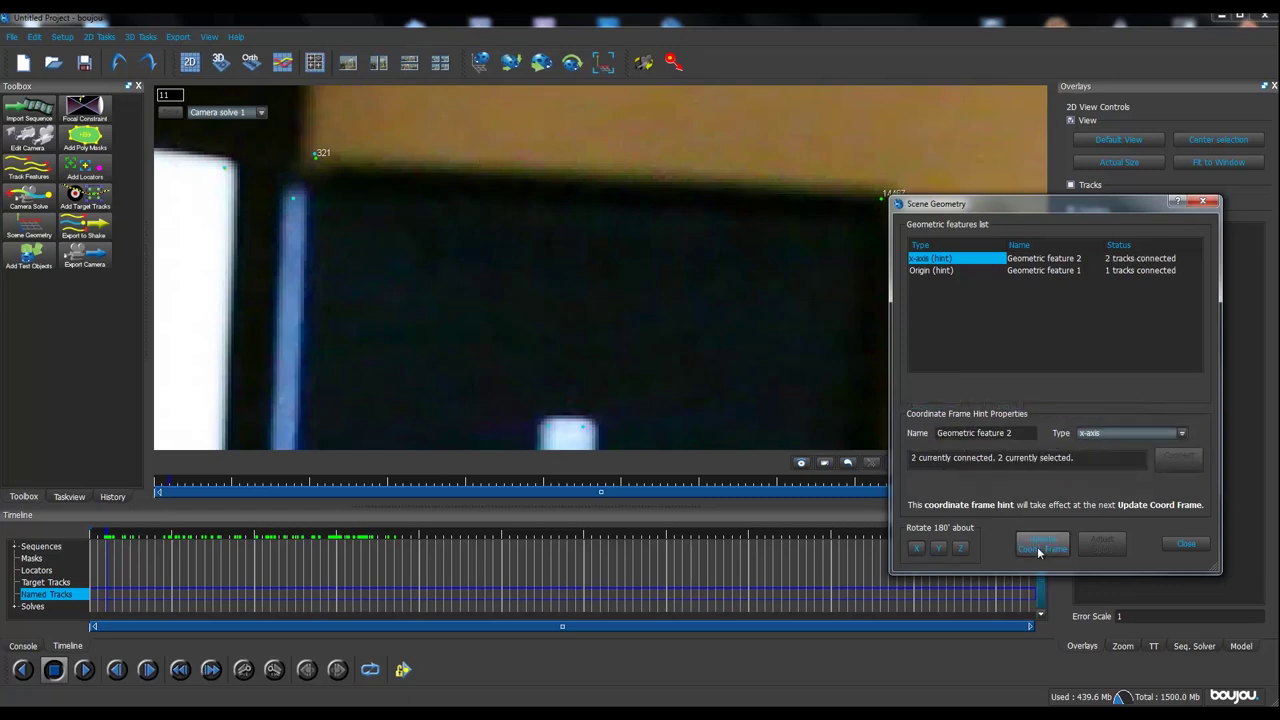
pyautogui.click(1031, 315)
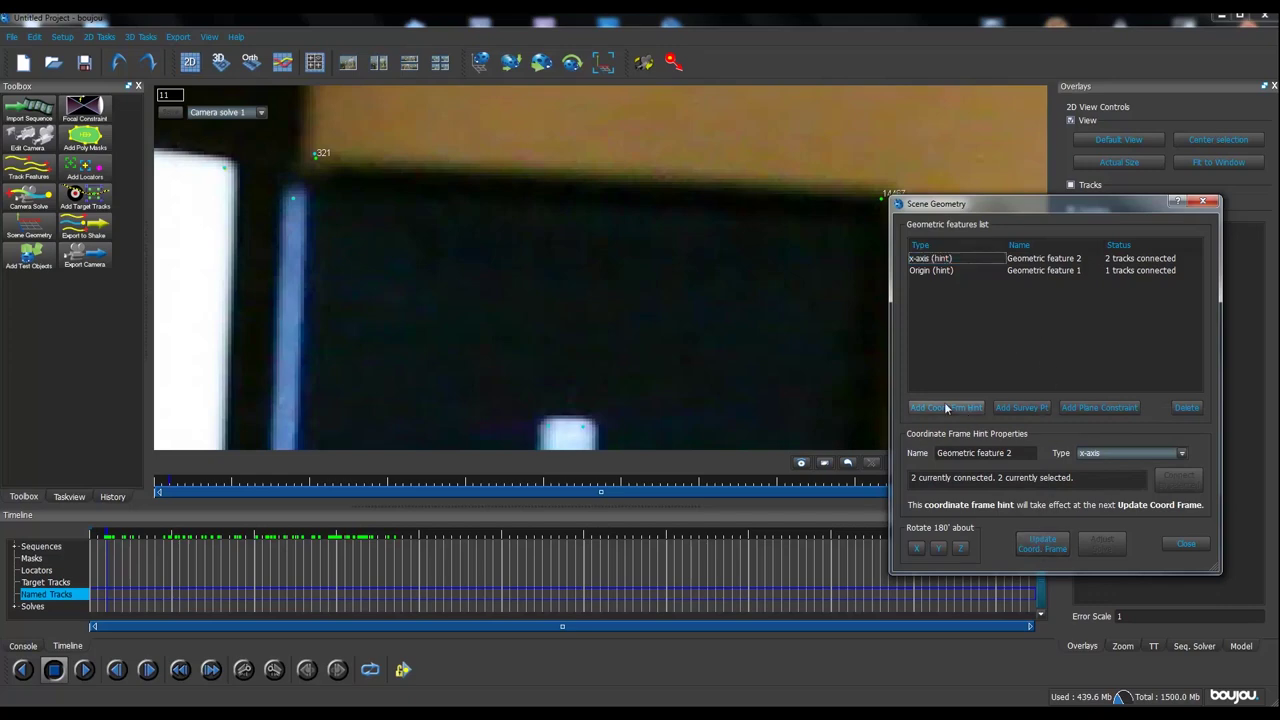
pyautogui.scroll(-3, 598, 210)
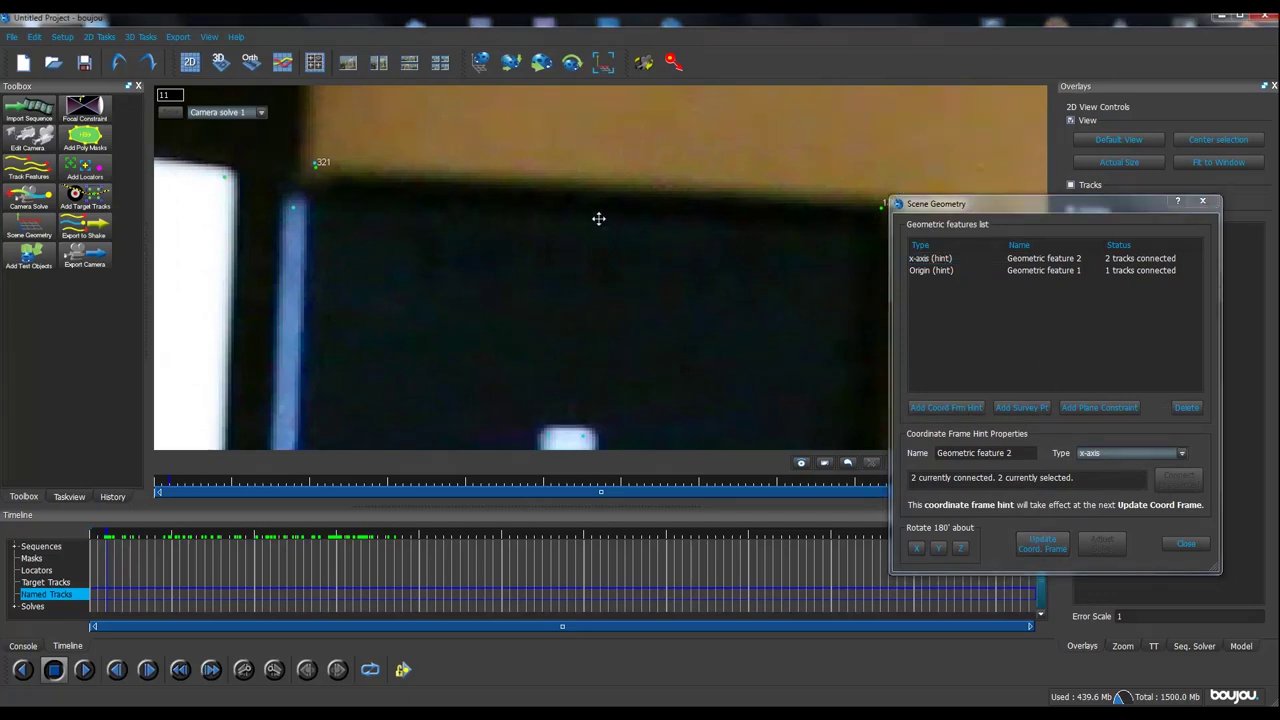
# Add a third coordinate frame hint and set its type to y-axis.
pyautogui.scroll(-6, 594, 219)
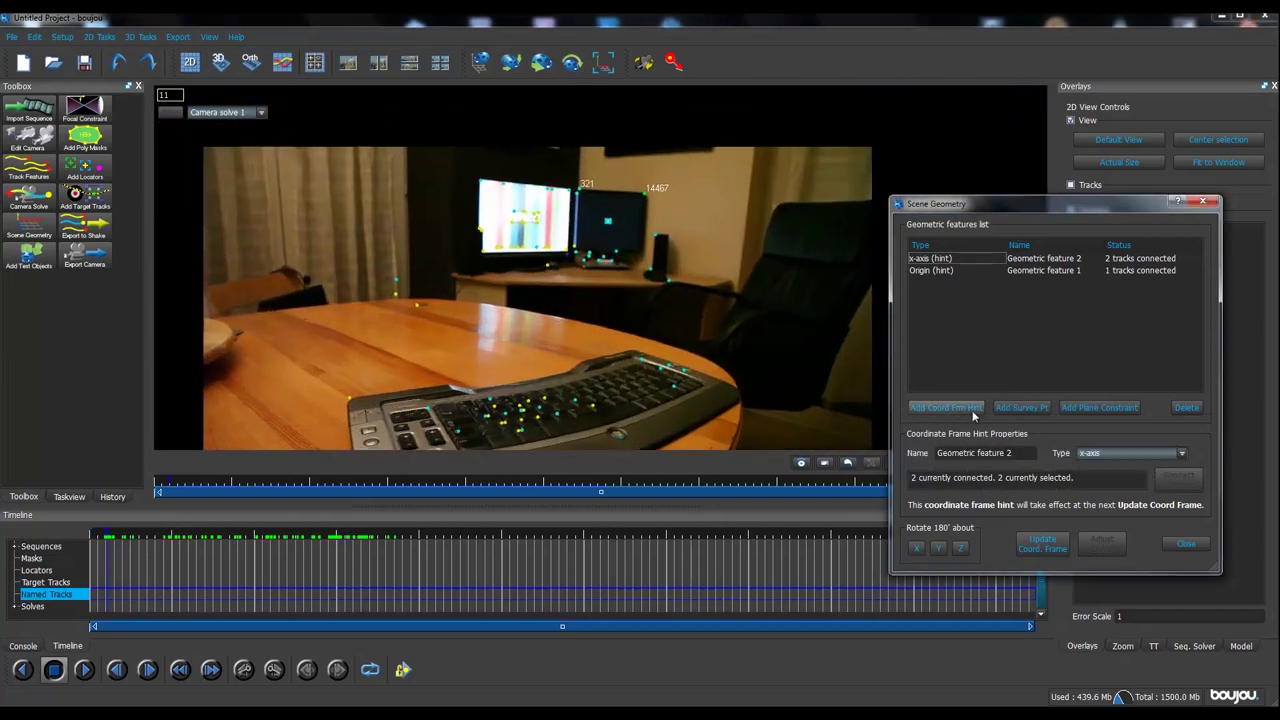
pyautogui.click(957, 407)
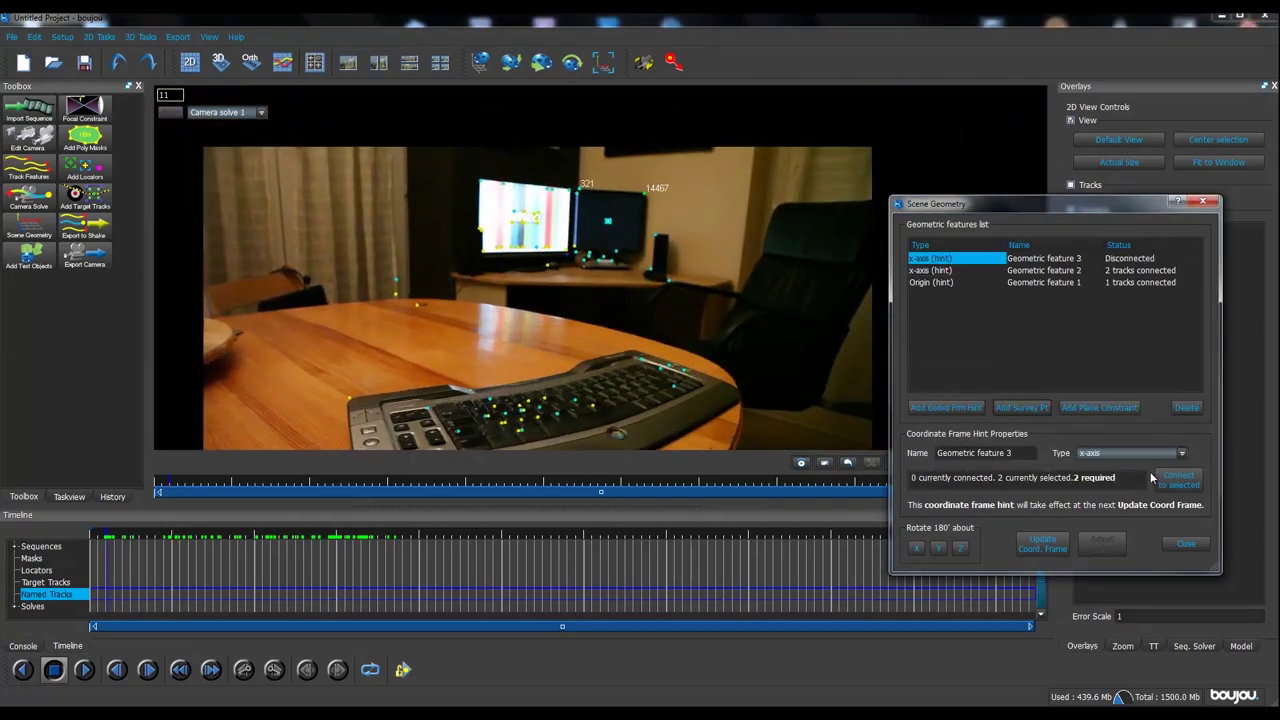
pyautogui.click(1112, 453)
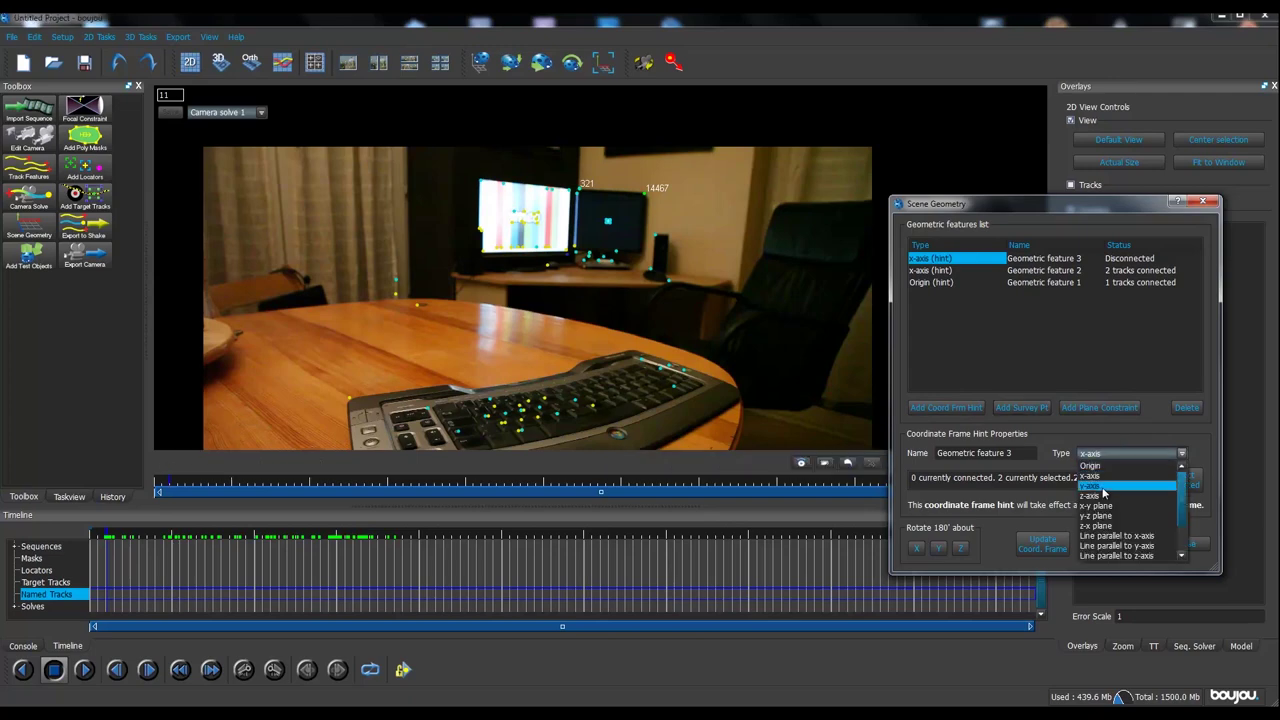
pyautogui.click(1103, 493)
# At frame 8, connect tracks 129 and 12678 along the dark monitor's left edge to the y-axis hint and update the coordinate frame.
pyautogui.moveTo(562, 291); pyautogui.dragTo(568, 270)
pyautogui.scroll(5, 598, 219)
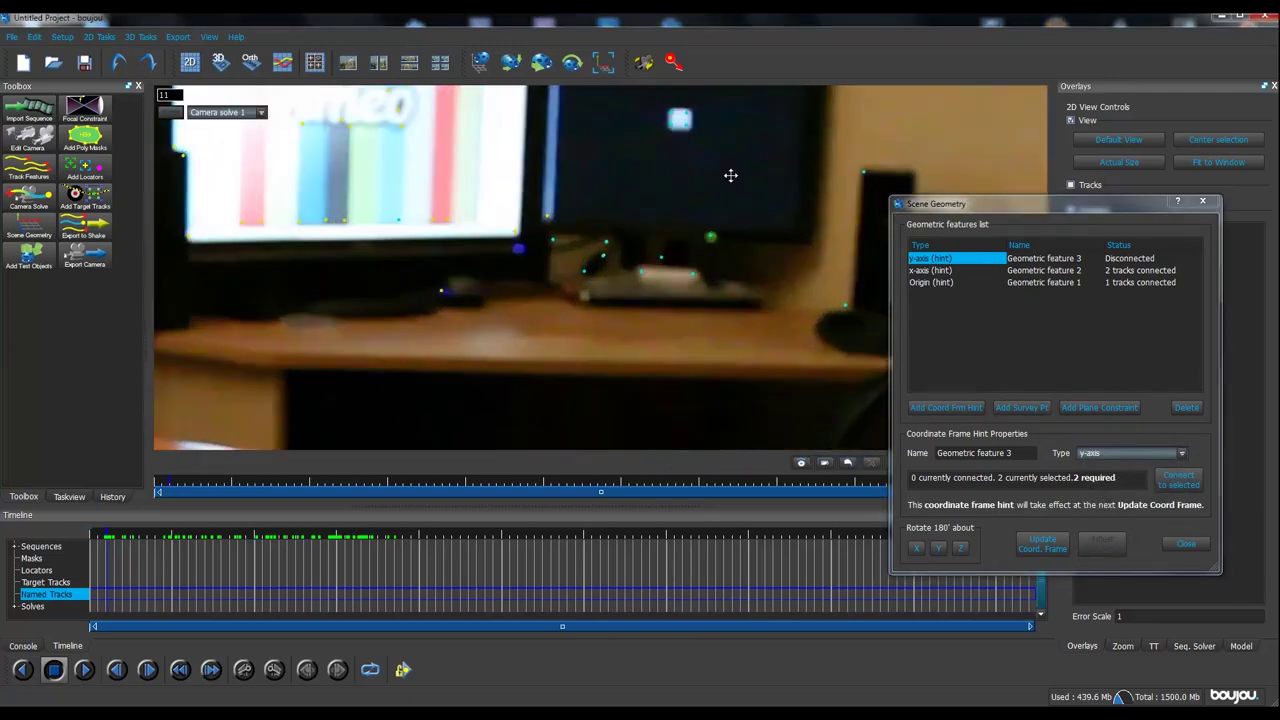
pyautogui.moveTo(602, 173); pyautogui.dragTo(582, 324)
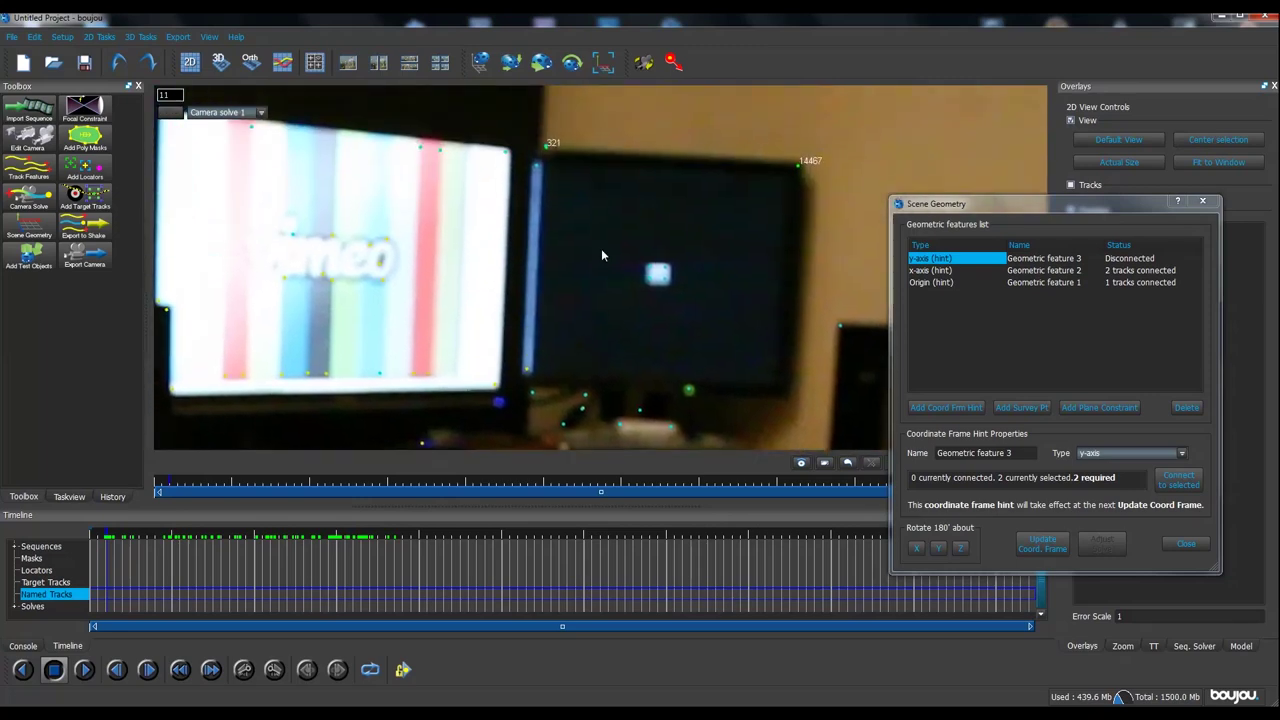
pyautogui.click(1032, 350)
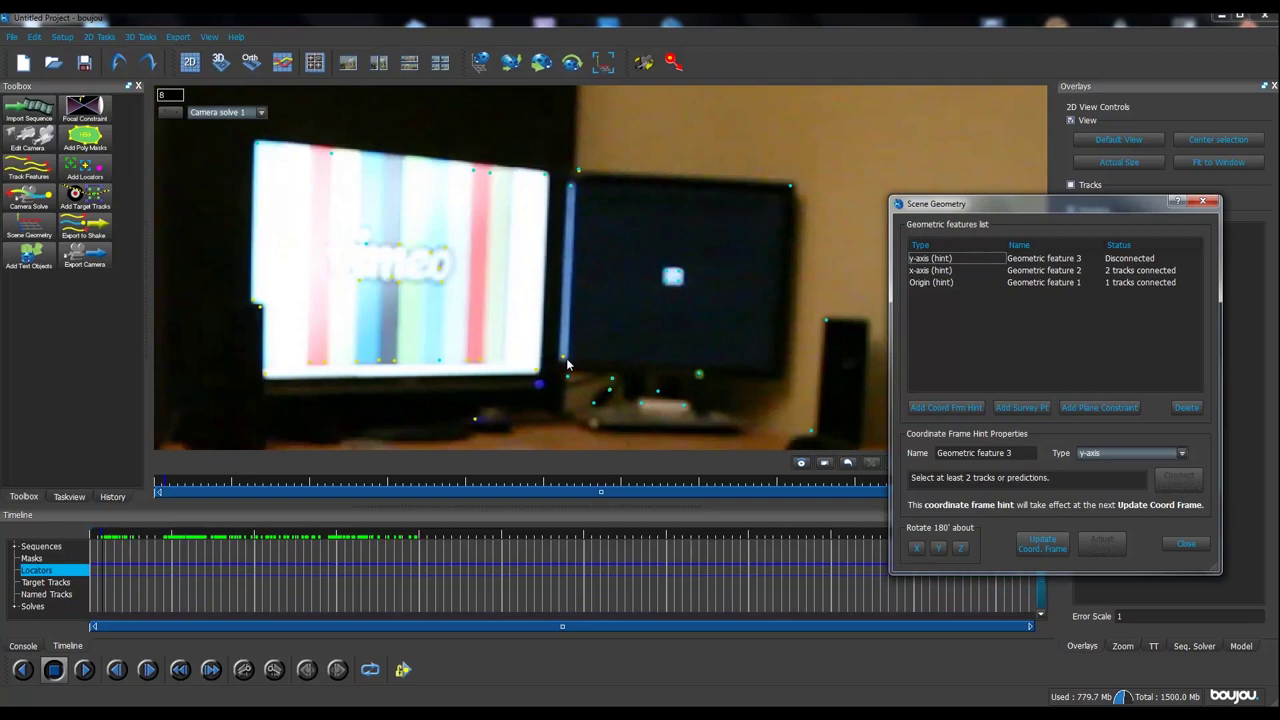
pyautogui.click(564, 357)
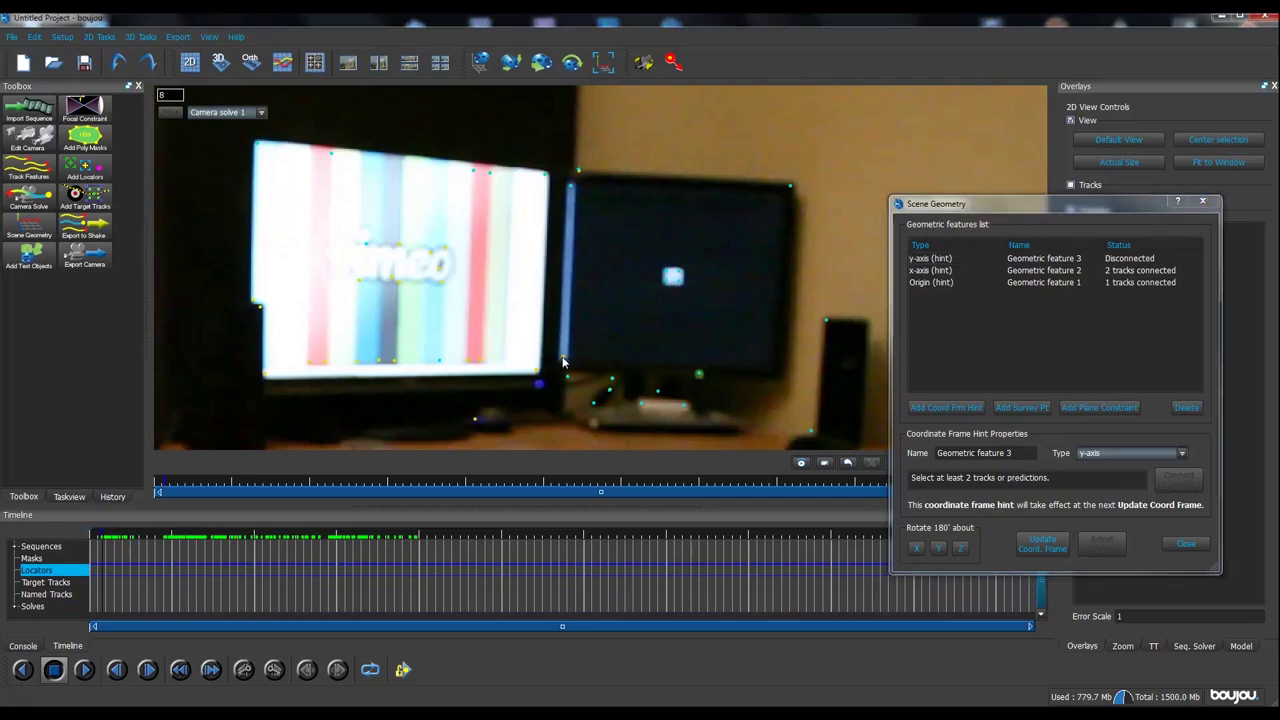
pyautogui.keyDown('shift'); pyautogui.click(571, 184); pyautogui.keyUp('shift')
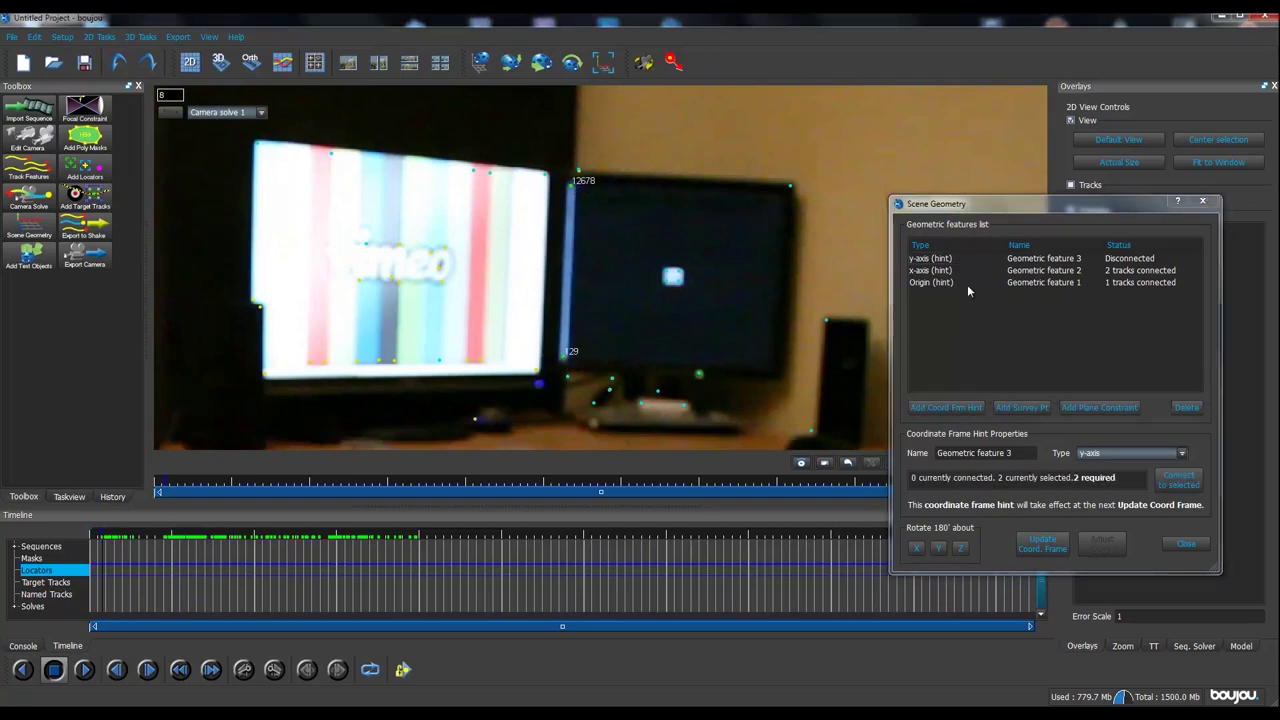
pyautogui.click(1177, 486)
pyautogui.click(1046, 548)
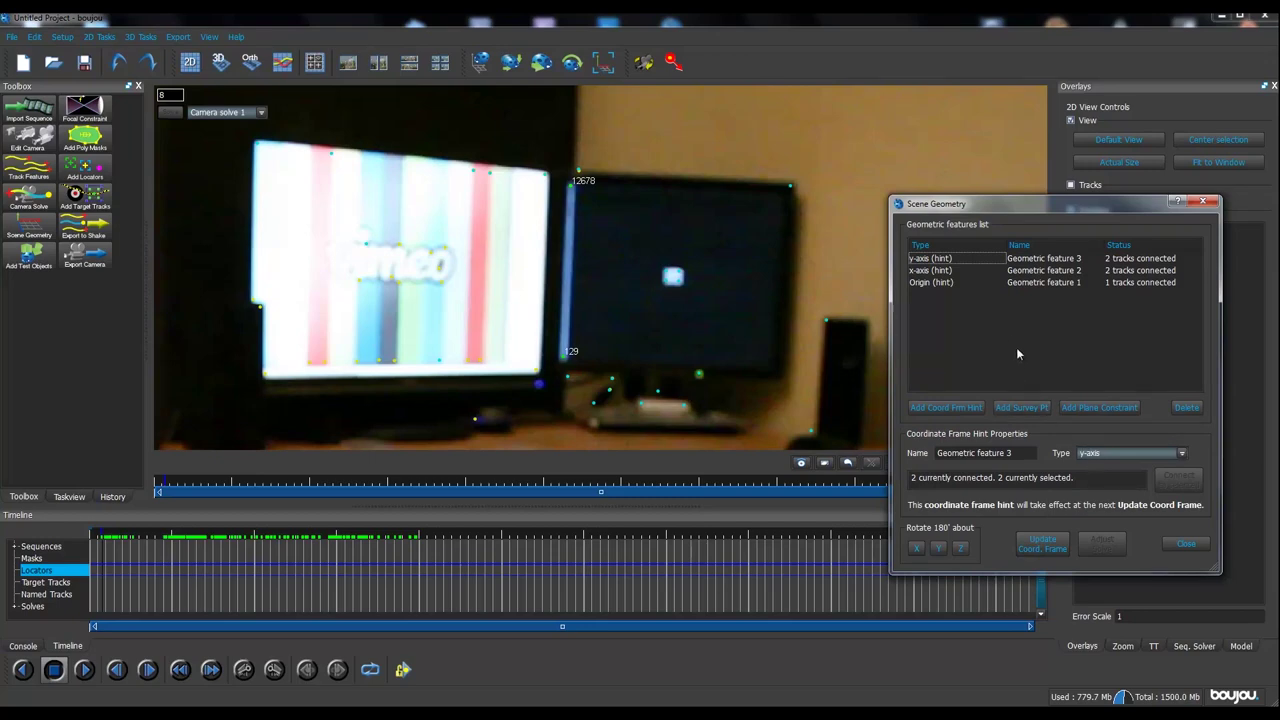
# Add a fourth coordinate frame hint and set its type to z-axis.
pyautogui.click(950, 407)
pyautogui.click(1101, 454)
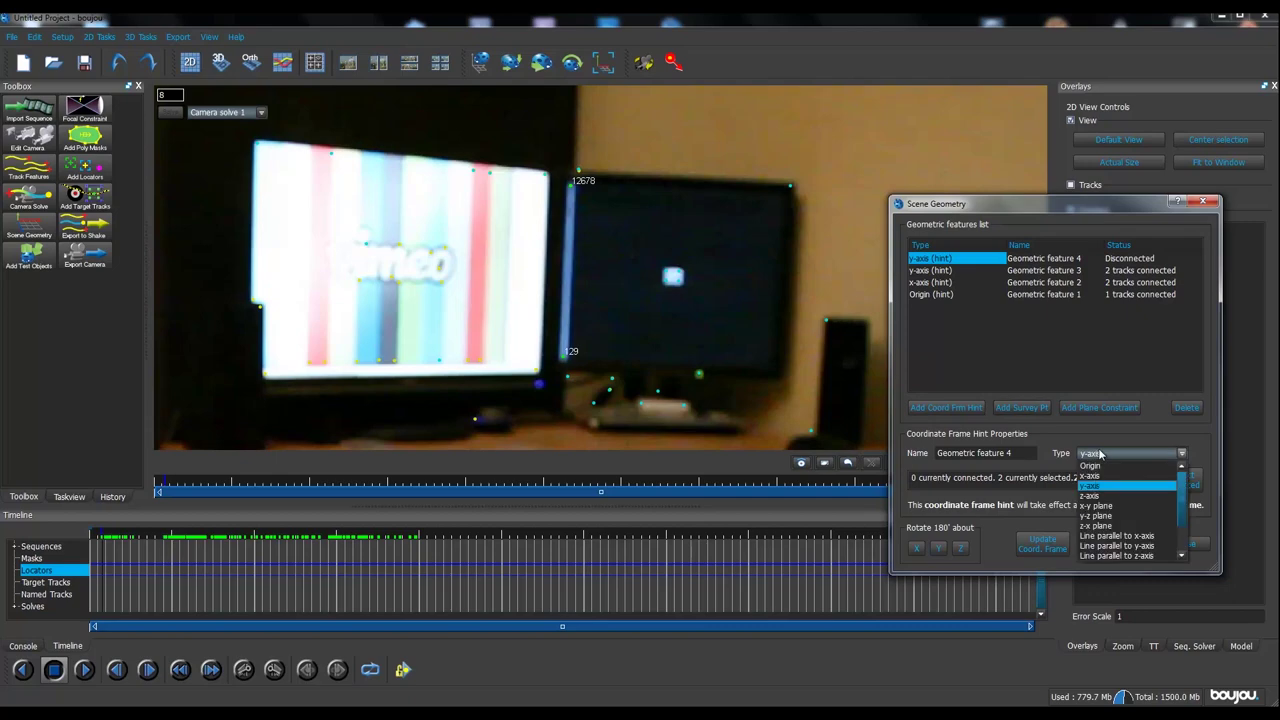
pyautogui.click(1097, 497)
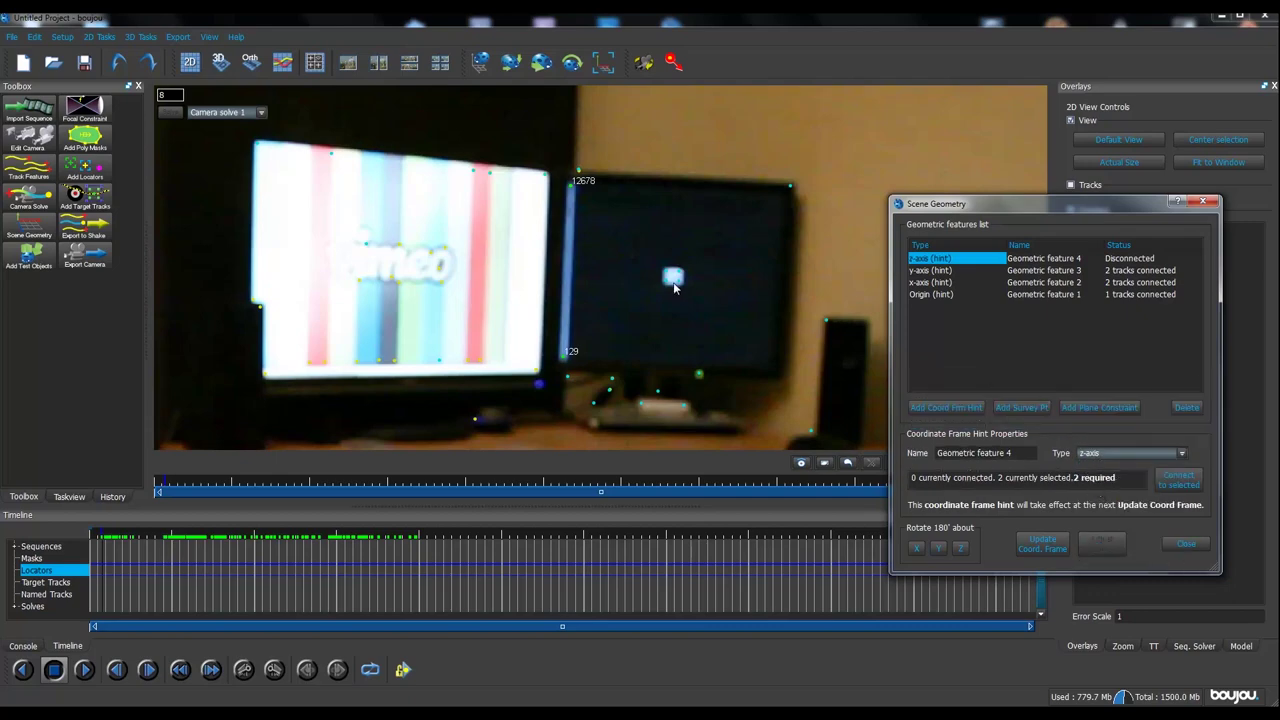
# Connect track 14199 on the keyboard and track 12723 on the desk below the dark monitor to the z-axis hint, and update the coordinate frame.
pyautogui.scroll(-5, 673, 282)
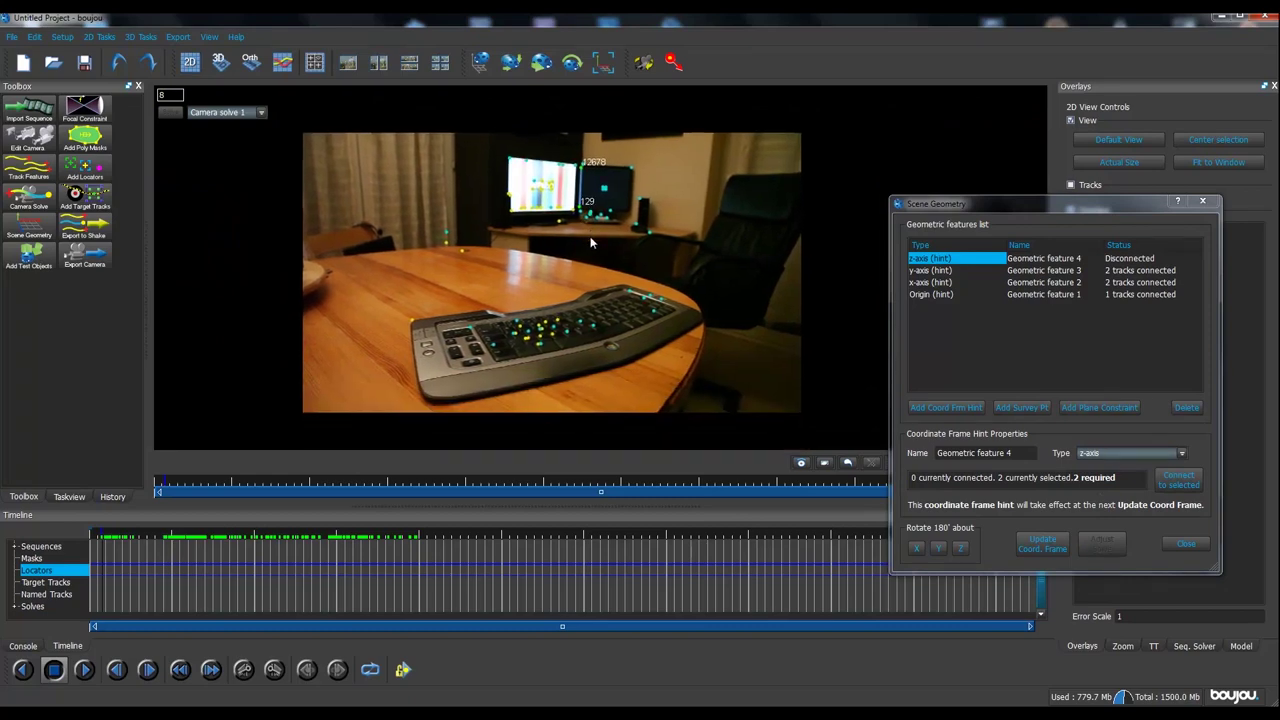
pyautogui.scroll(1, 590, 242)
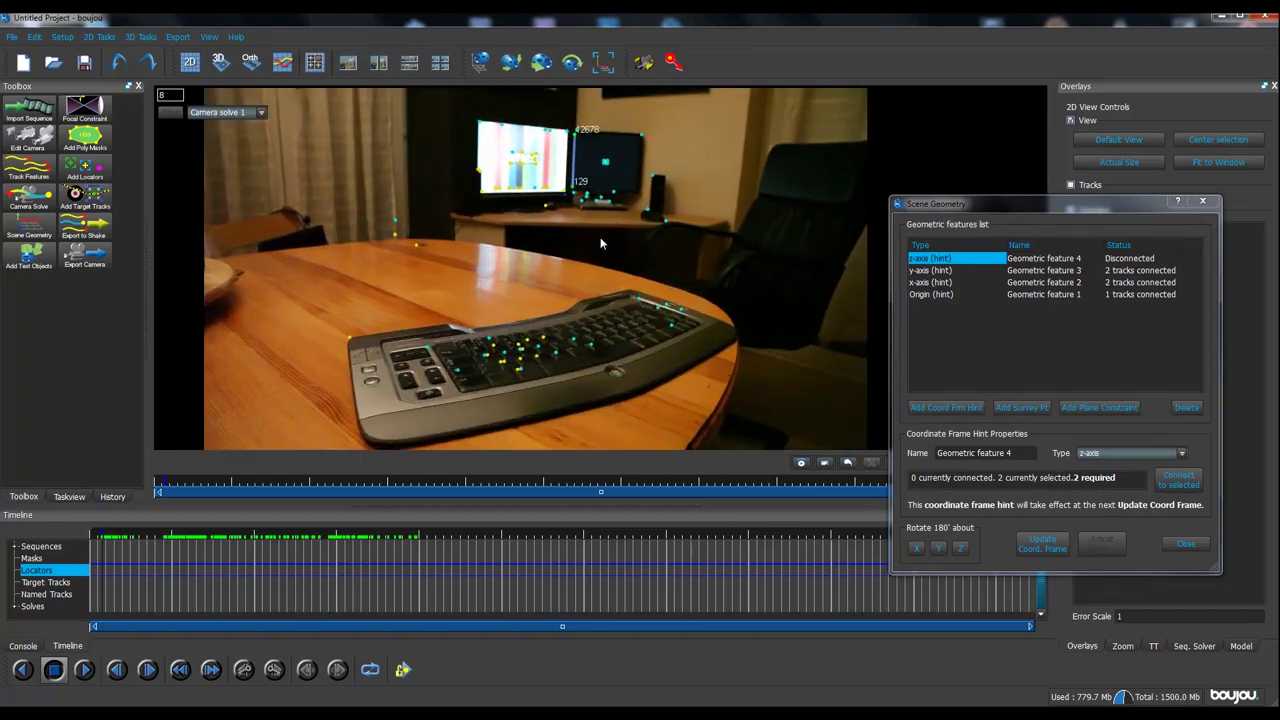
pyautogui.scroll(1, 600, 242)
pyautogui.scroll(1, 600, 242)
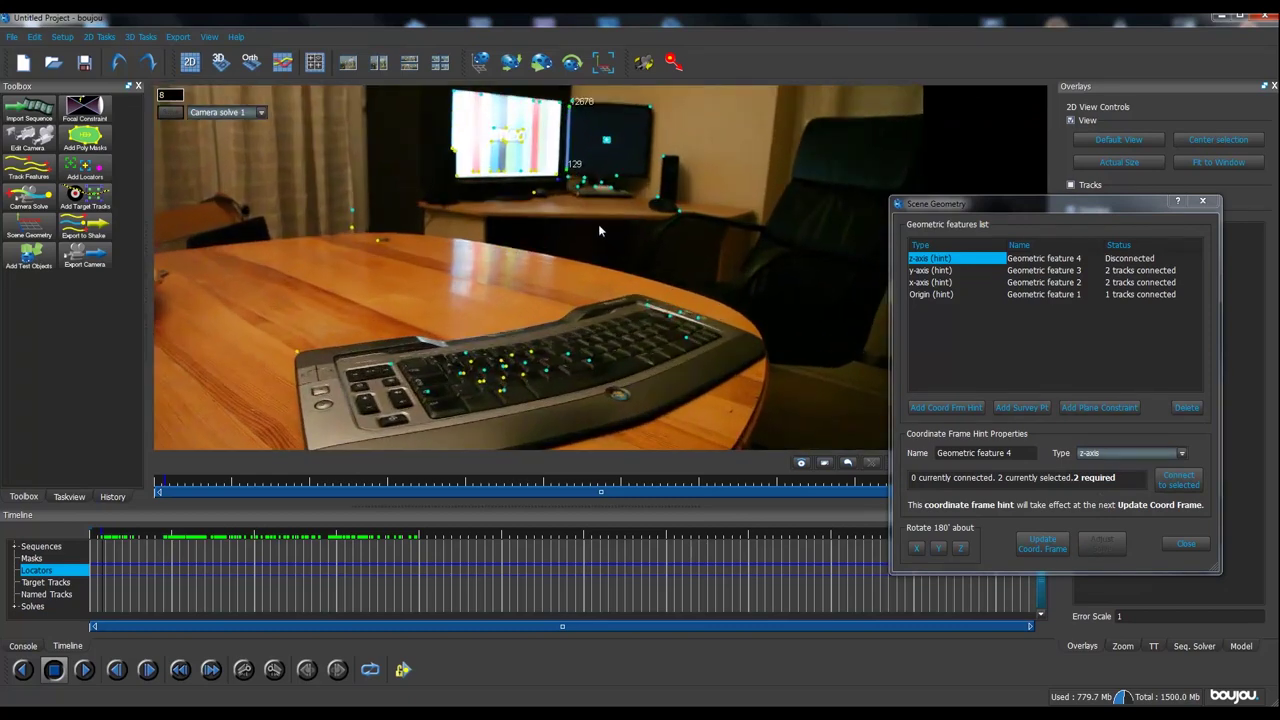
pyautogui.scroll(-1, 605, 198)
pyautogui.scroll(1, 605, 198)
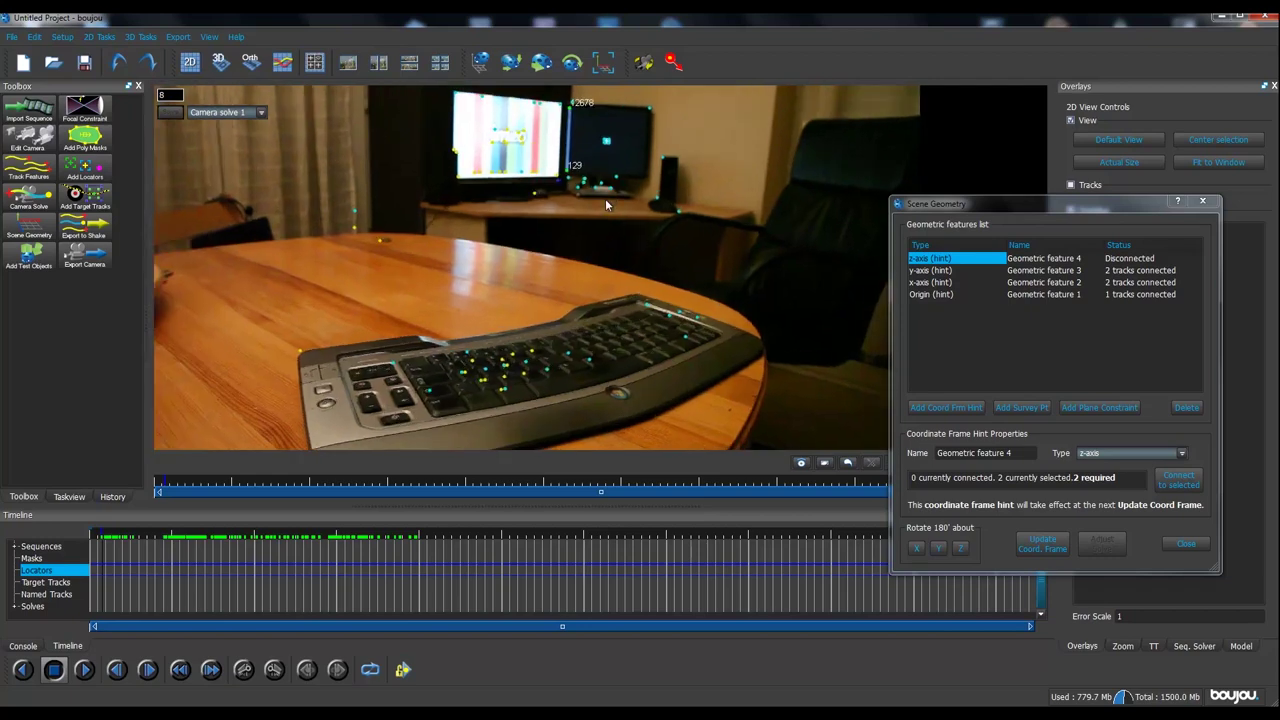
pyautogui.scroll(-1, 605, 198)
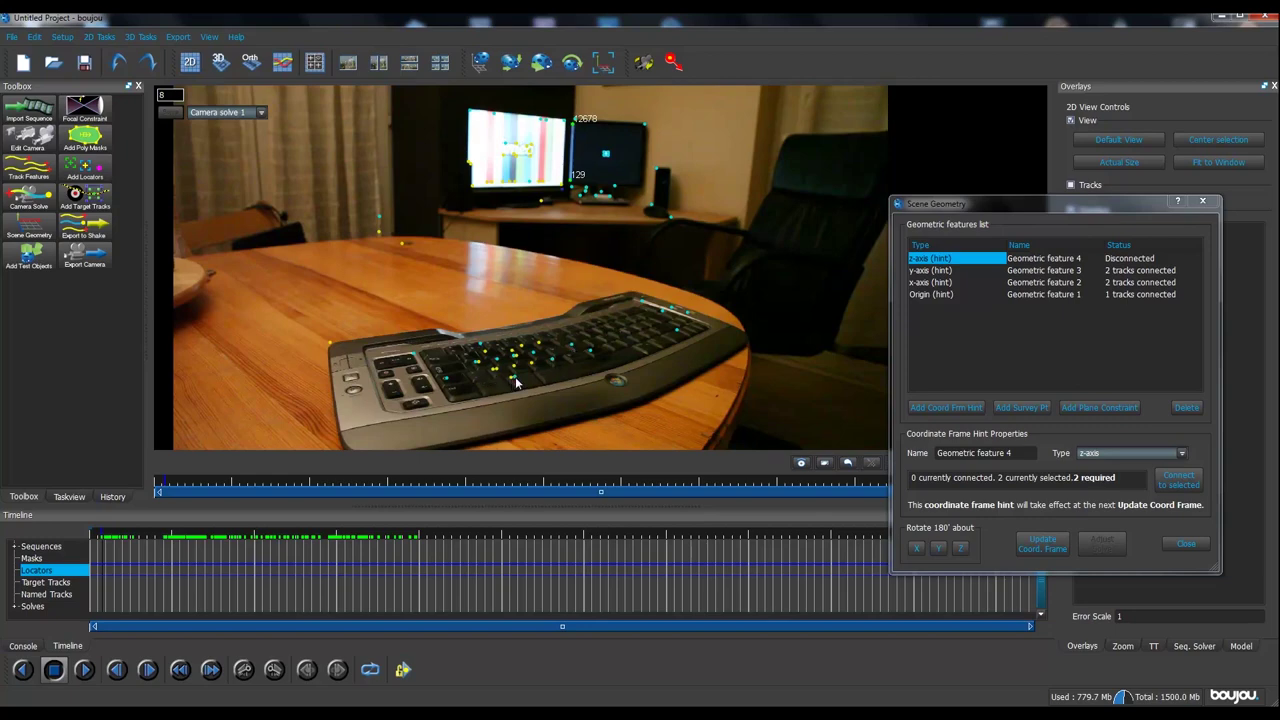
pyautogui.click(588, 186)
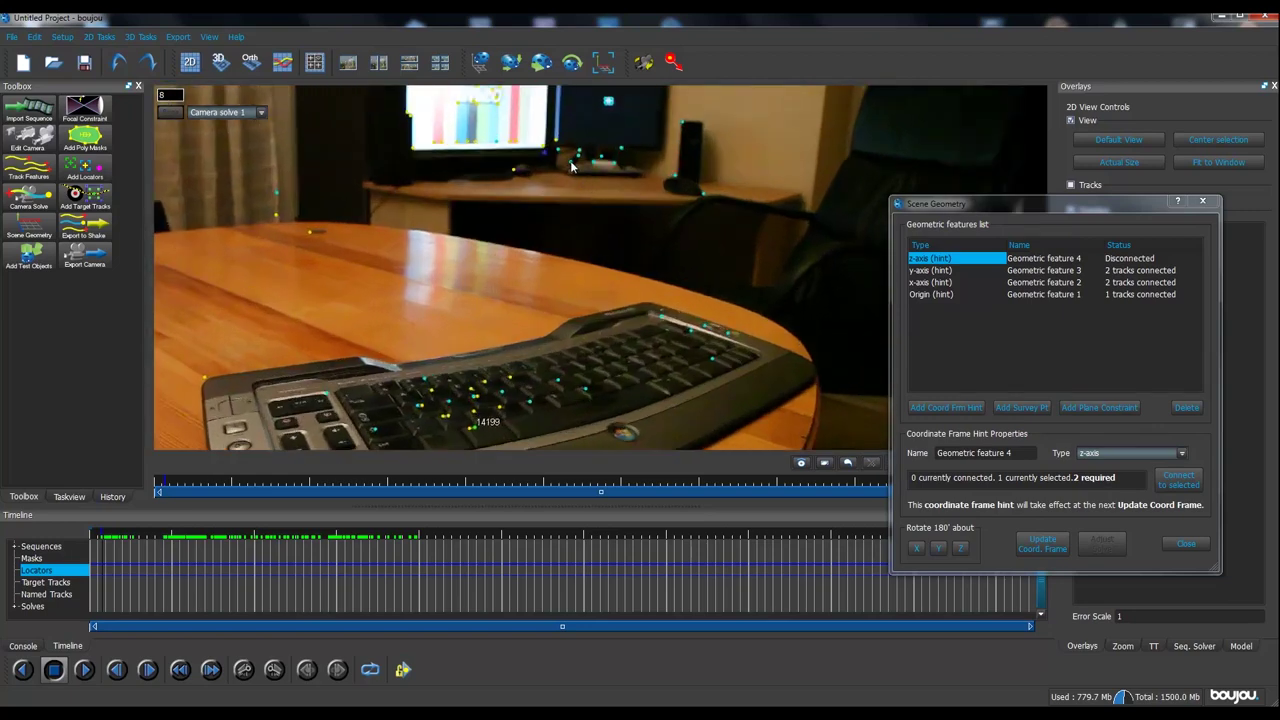
pyautogui.keyDown('ctrl'); pyautogui.click(622, 200); pyautogui.keyUp('ctrl')
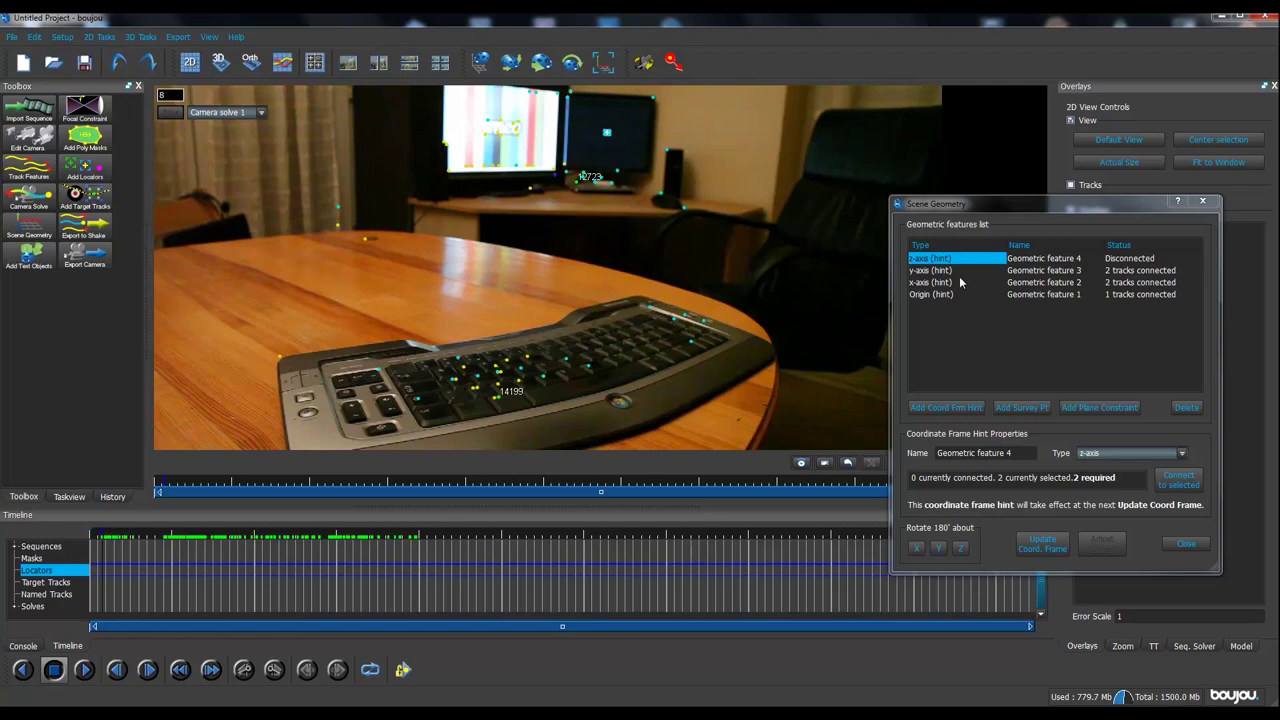
pyautogui.click(1180, 482)
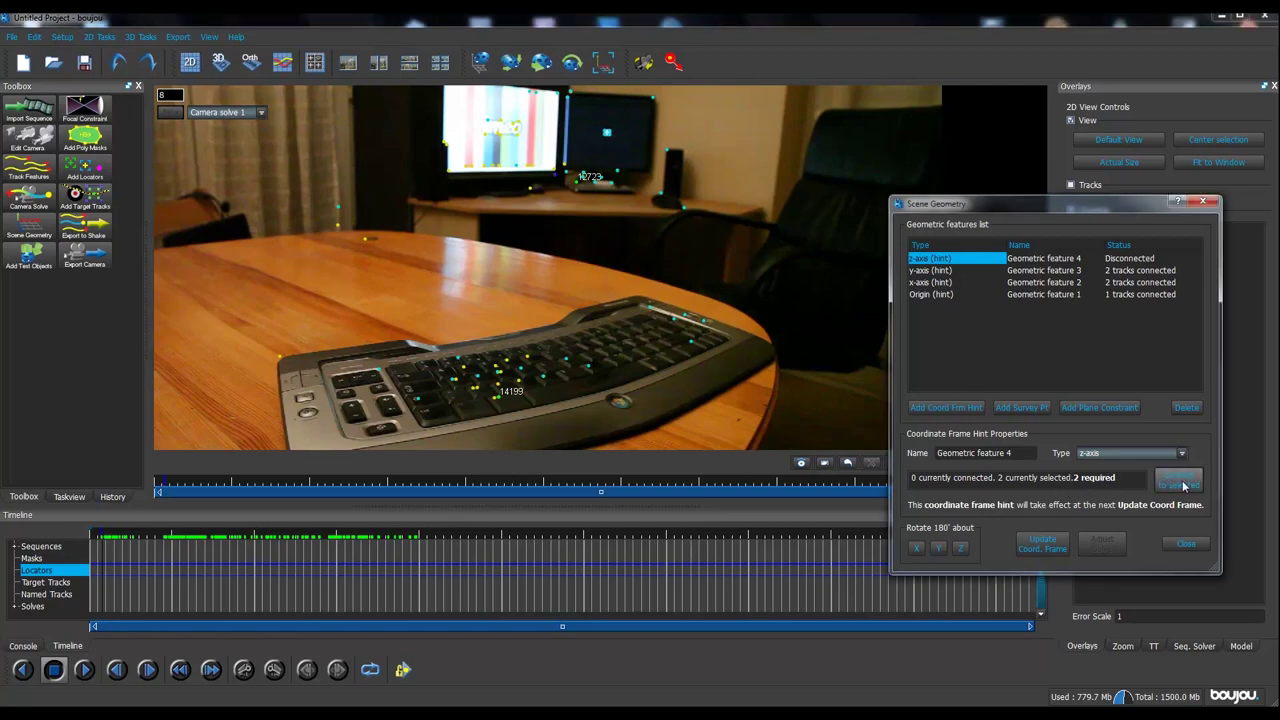
pyautogui.click(1046, 549)
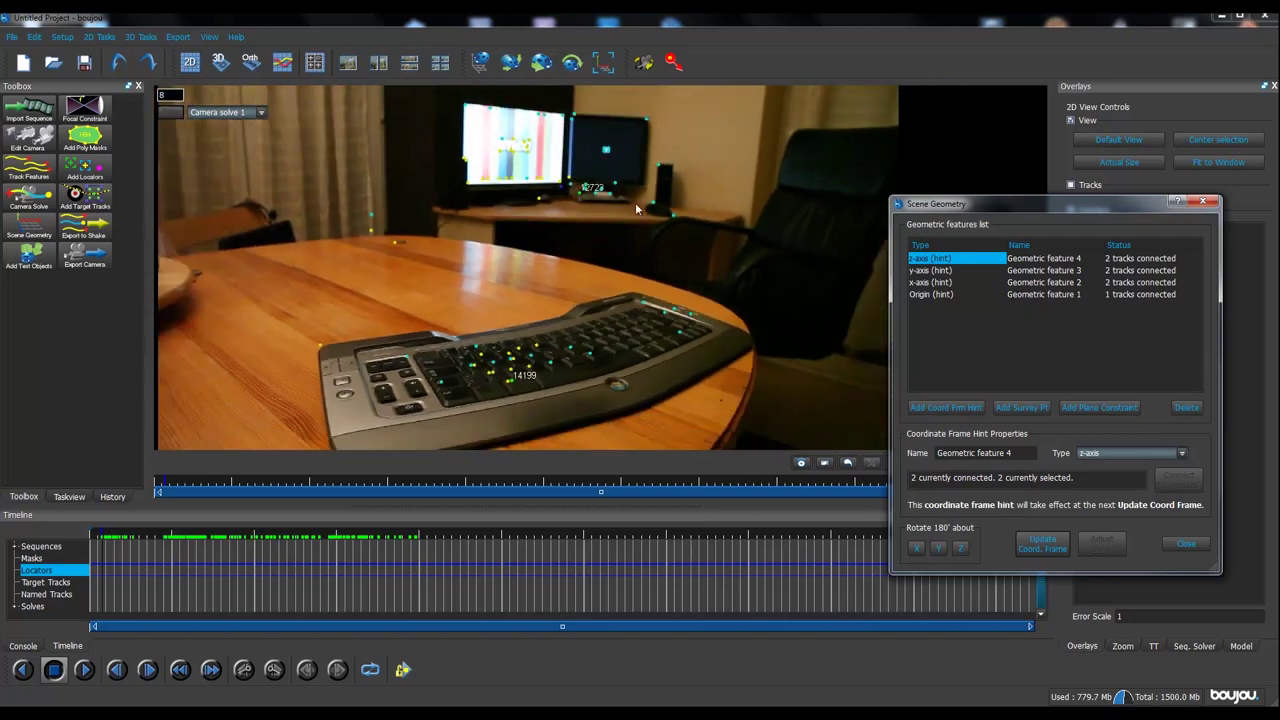
# Add a fifth coordinate frame hint and set its type to z-x plane.
pyautogui.click(1017, 330)
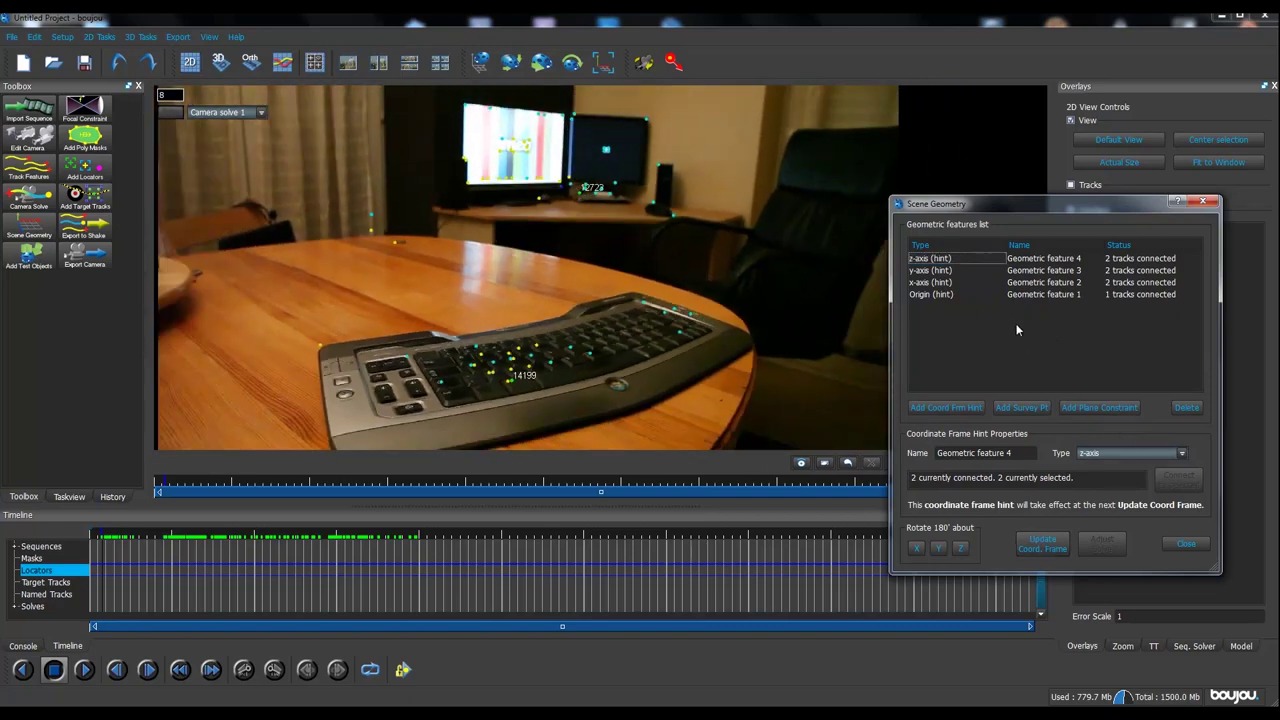
pyautogui.click(933, 408)
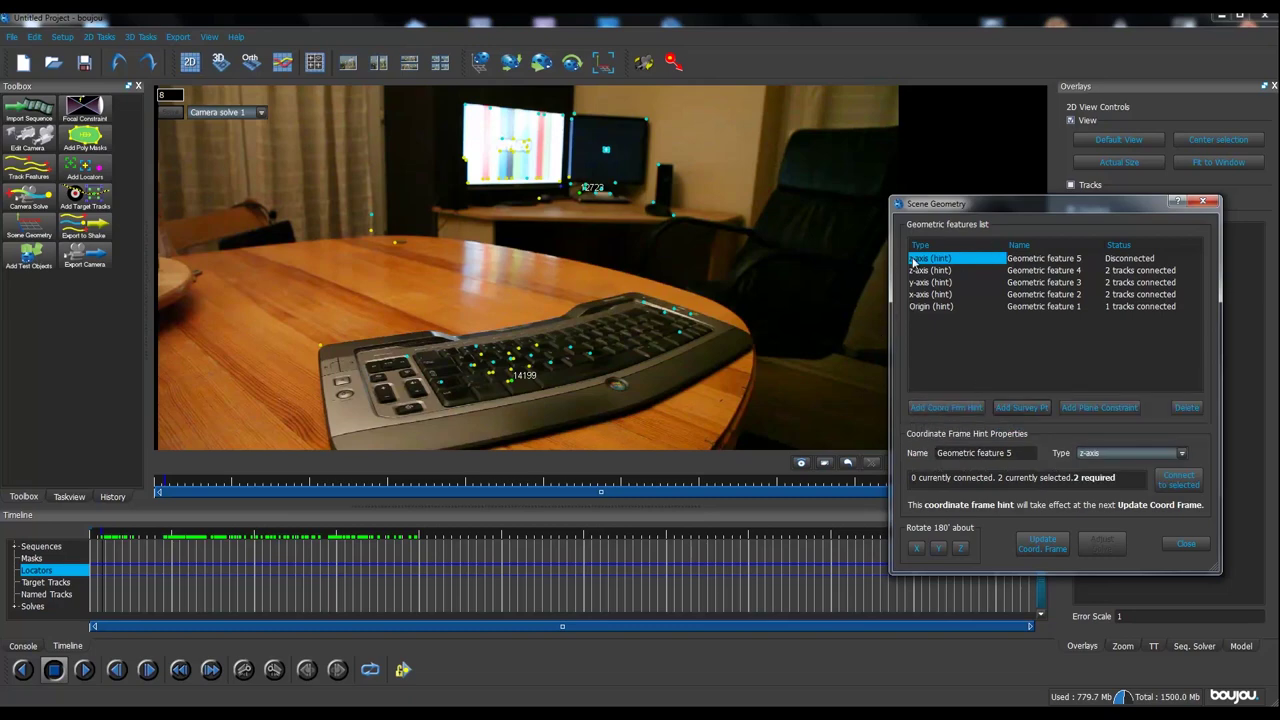
pyautogui.click(1107, 455)
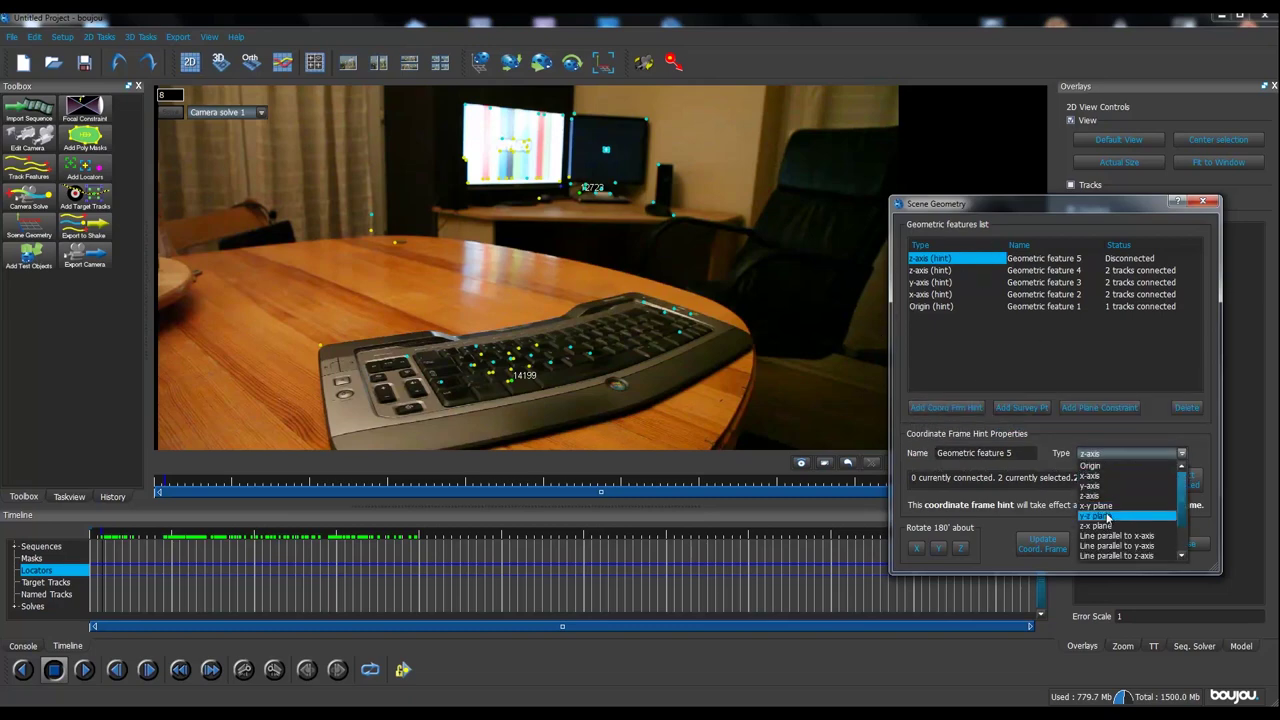
pyautogui.click(1103, 525)
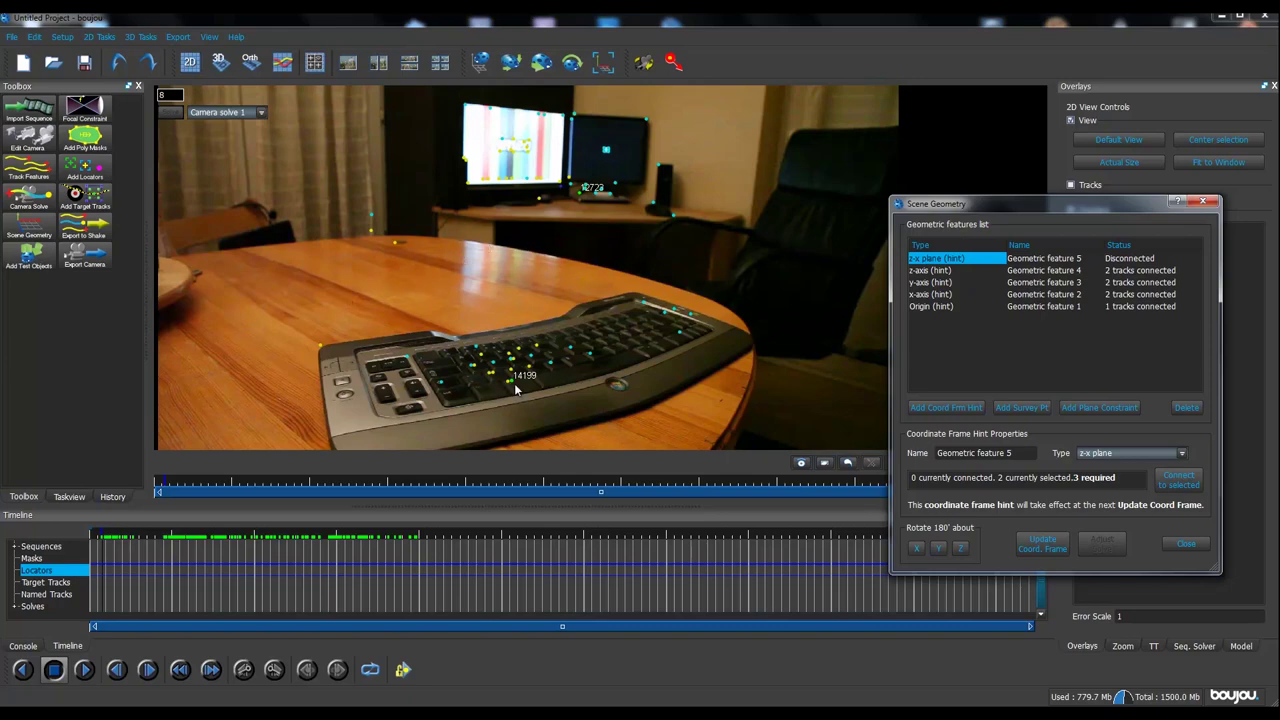
pyautogui.click(580, 197)
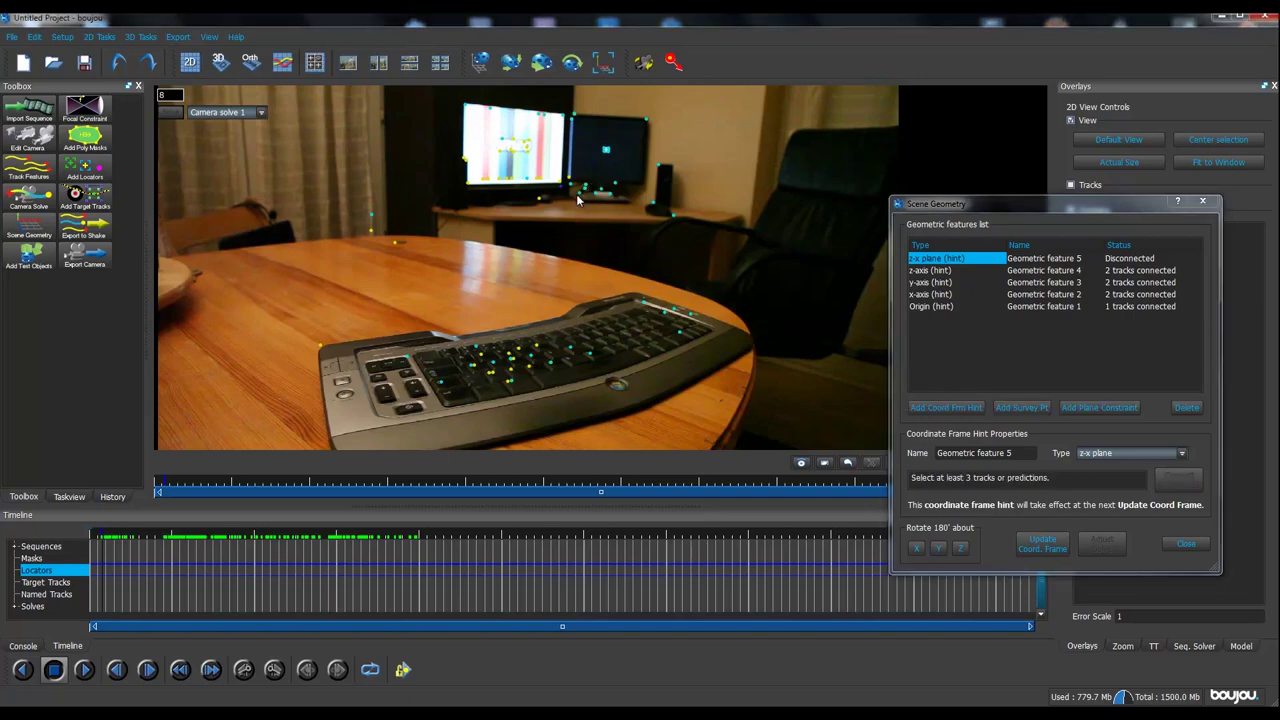
pyautogui.click(580, 197)
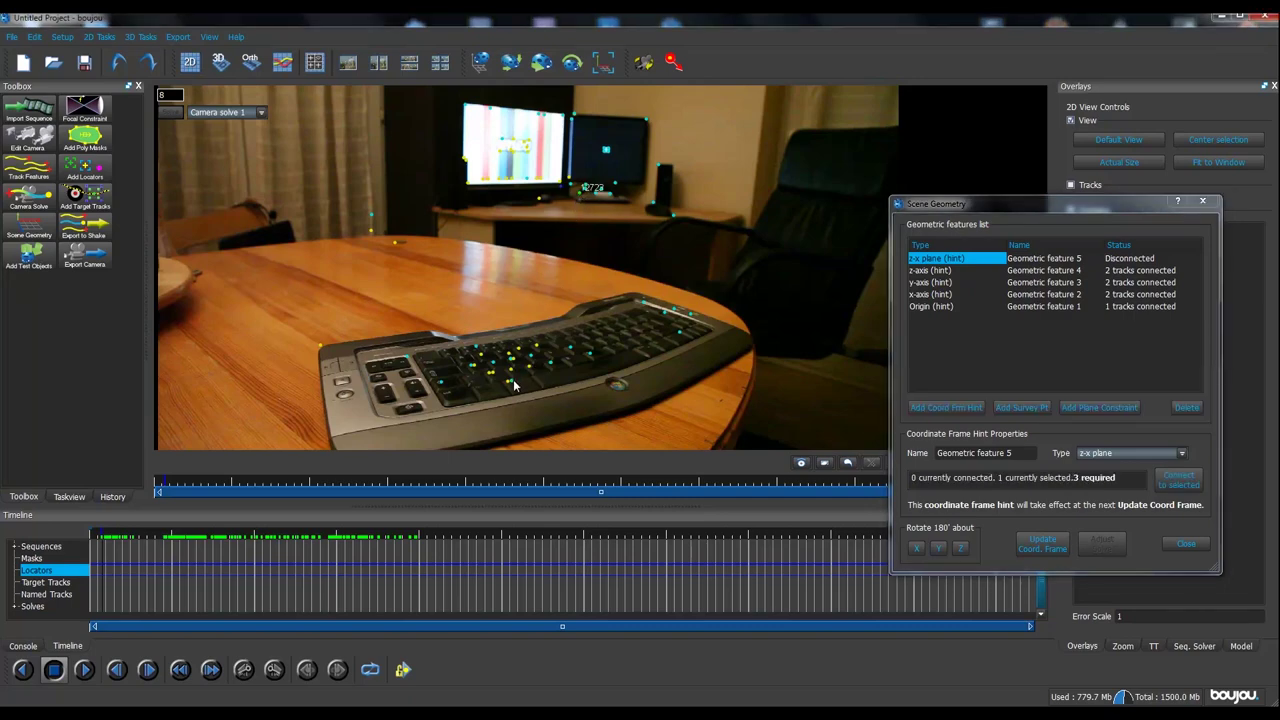
pyautogui.keyDown('ctrl'); pyautogui.click(513, 379); pyautogui.keyUp('ctrl')
# At frame 89, connect track 14368 at the speaker's base, track 20823 on the keyboard and one at the table's far edge to the z-x plane hint.
pyautogui.moveTo(258, 562)
pyautogui.mouseDown()
pyautogui.moveTo(311, 564)
pyautogui.moveTo(235, 564)
pyautogui.mouseUp()
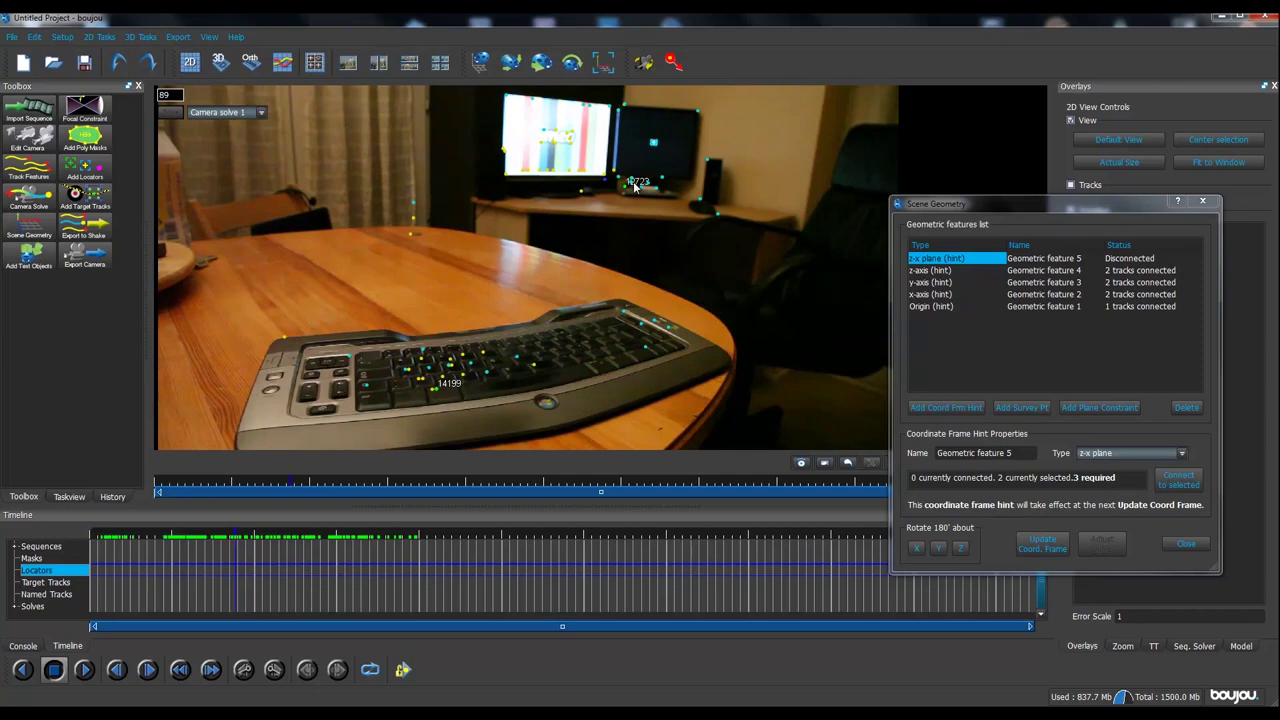
pyautogui.click(700, 200)
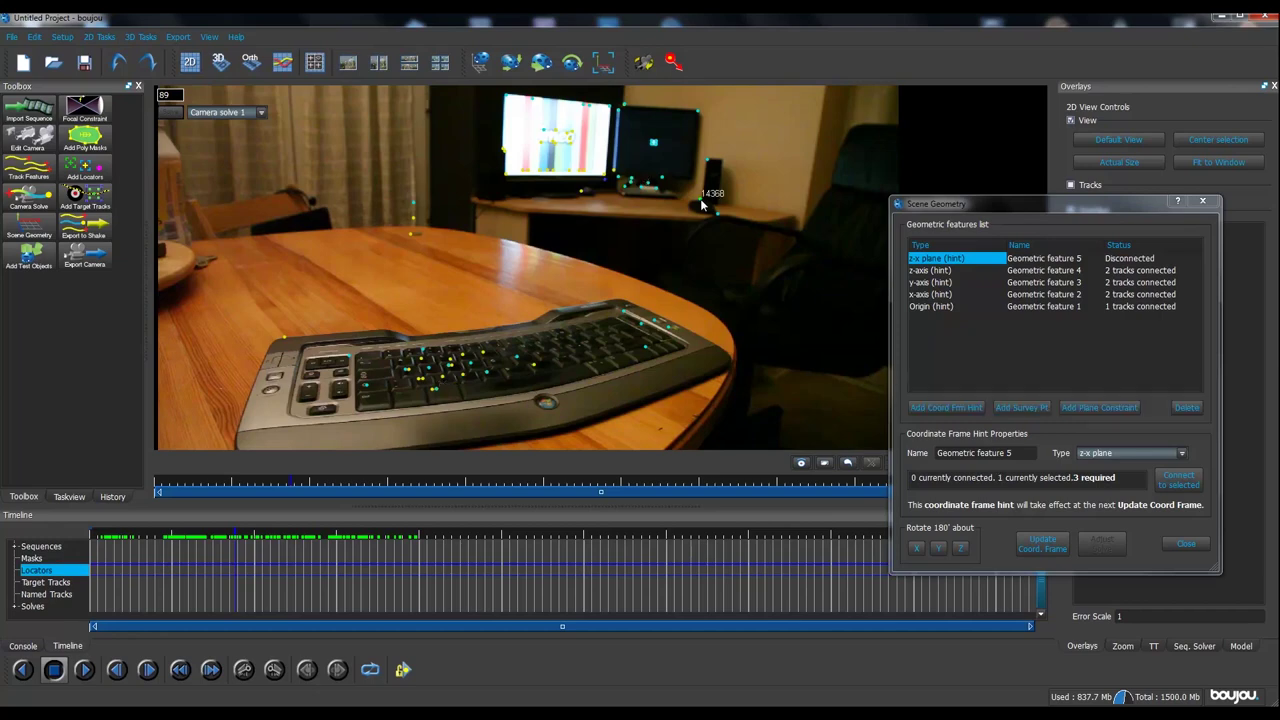
pyautogui.keyDown('ctrl'); pyautogui.click(519, 362); pyautogui.keyUp('ctrl')
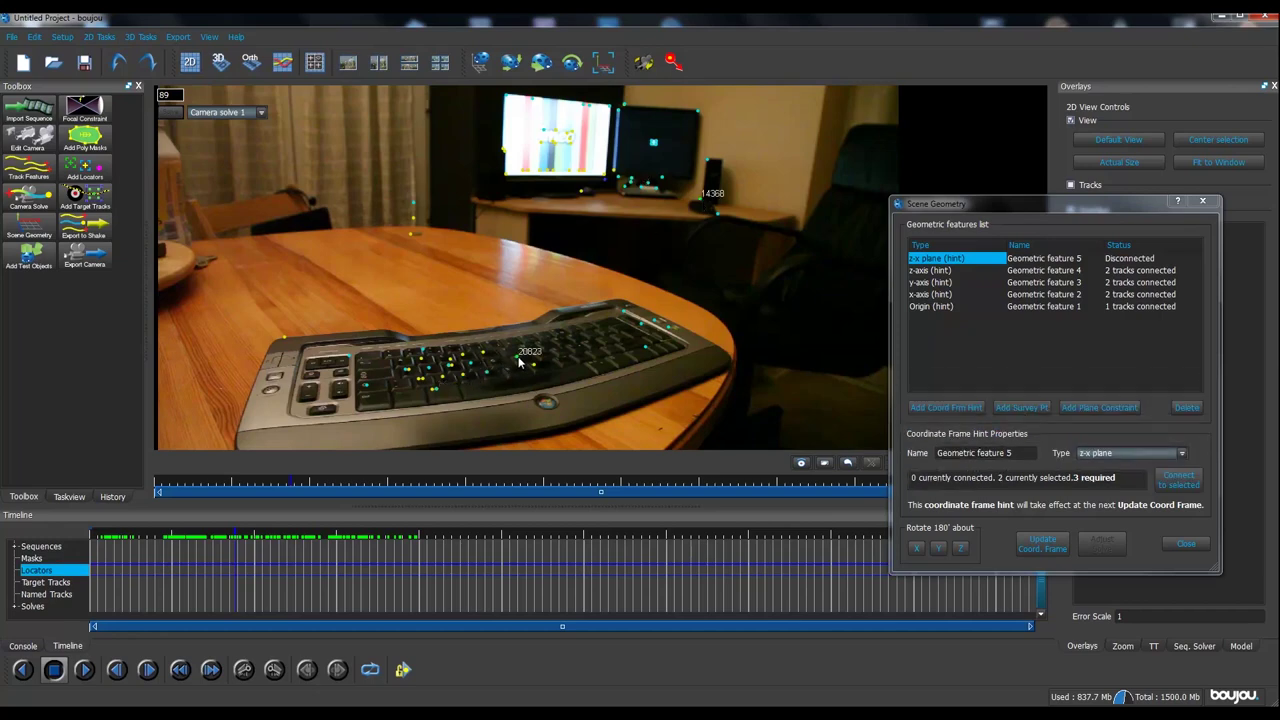
pyautogui.keyDown('ctrl'); pyautogui.click(412, 232); pyautogui.keyUp('ctrl')
pyautogui.click(1162, 482)
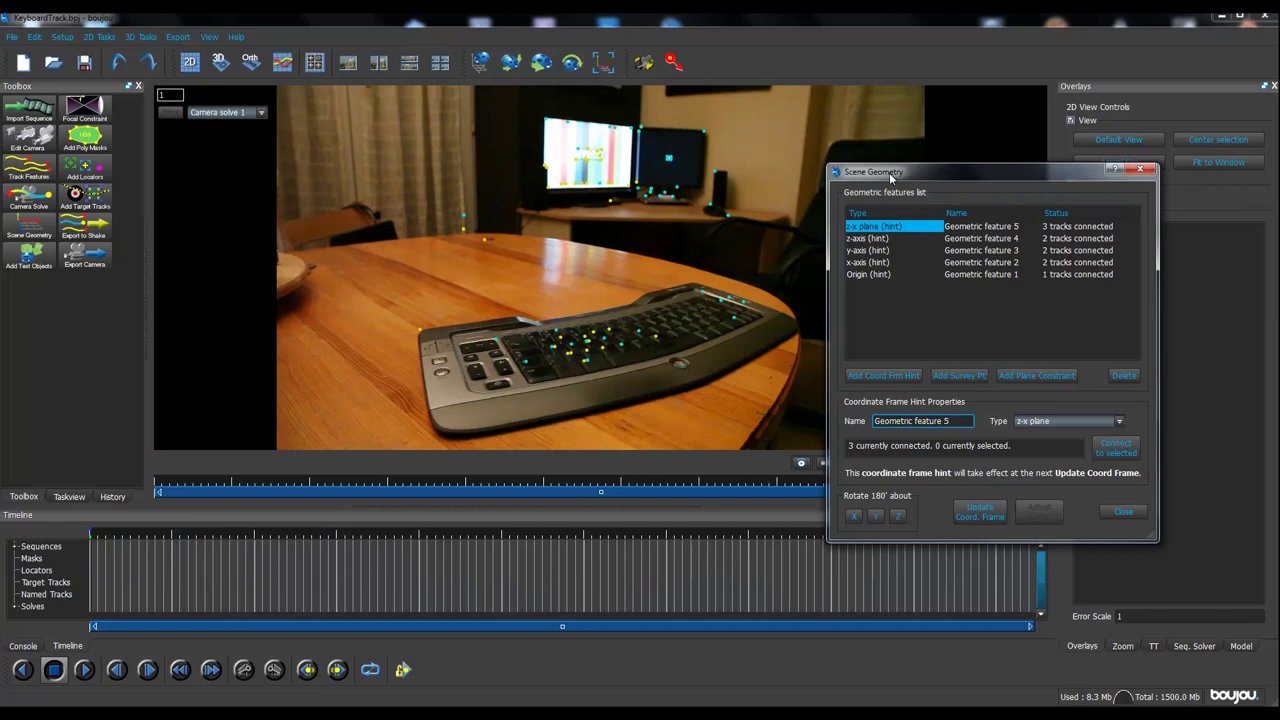
# Close the scene geometry settings and examine the solved points and camera path against the ground plane from several angles in 3D.
pyautogui.moveTo(889, 172); pyautogui.dragTo(877, 172)
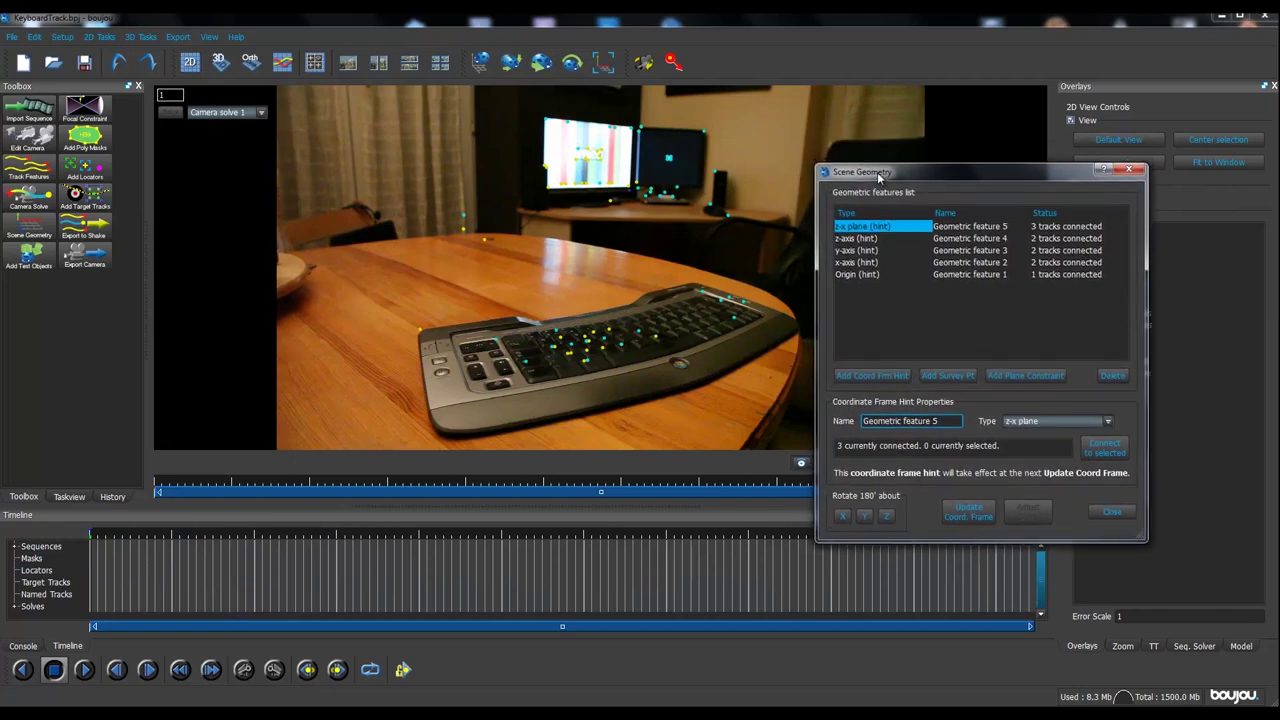
pyautogui.click(1112, 512)
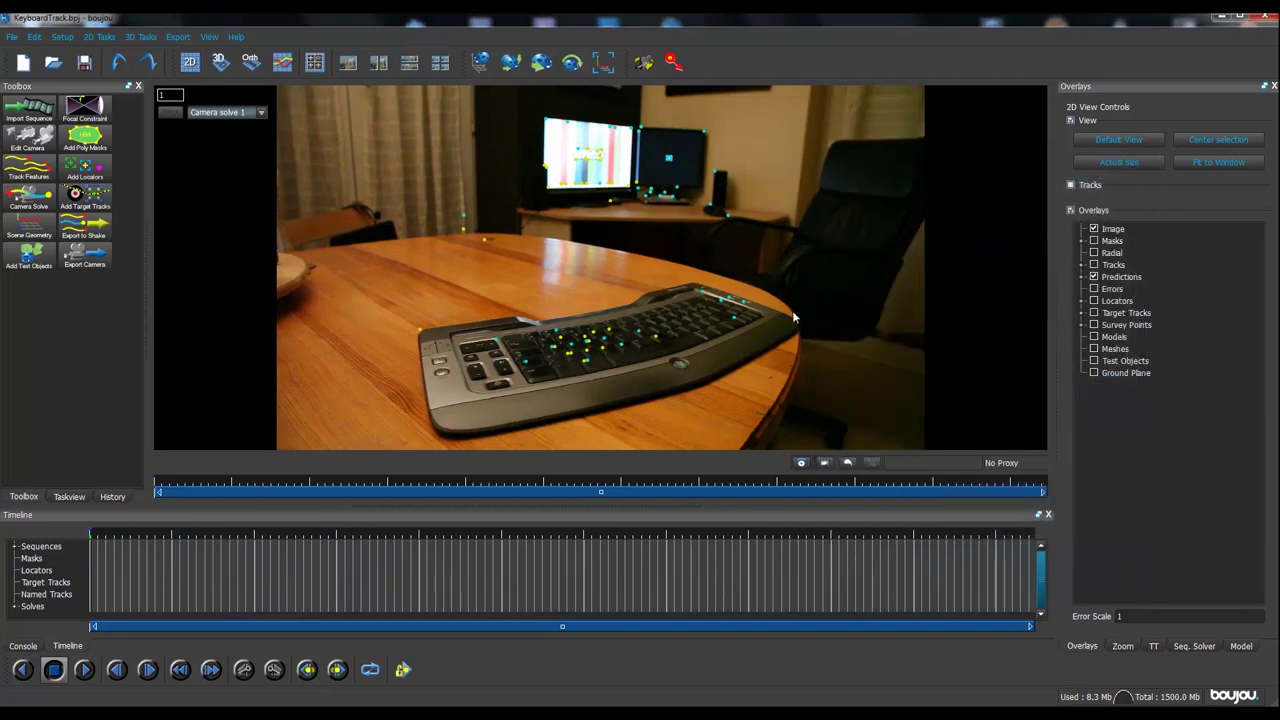
pyautogui.click(219, 64)
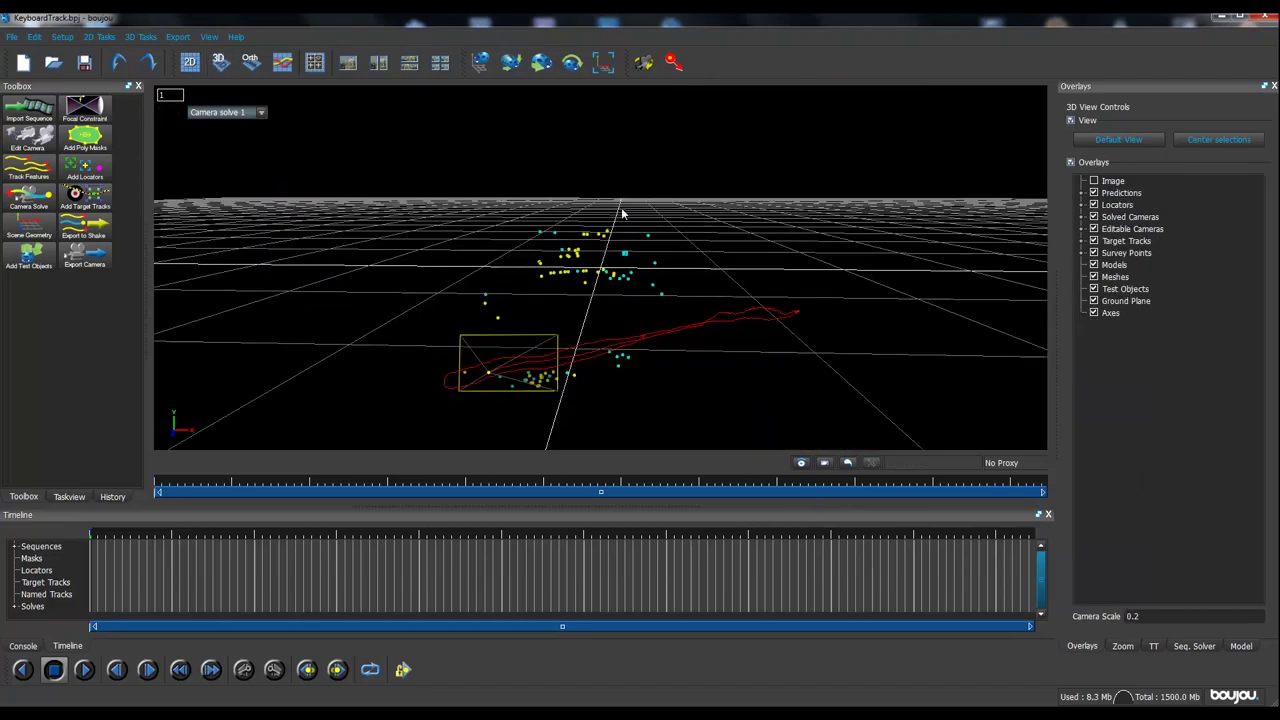
pyautogui.rightClick(693, 250)
pyautogui.click(703, 213)
pyautogui.moveTo(712, 258); pyautogui.dragTo(573, 275)
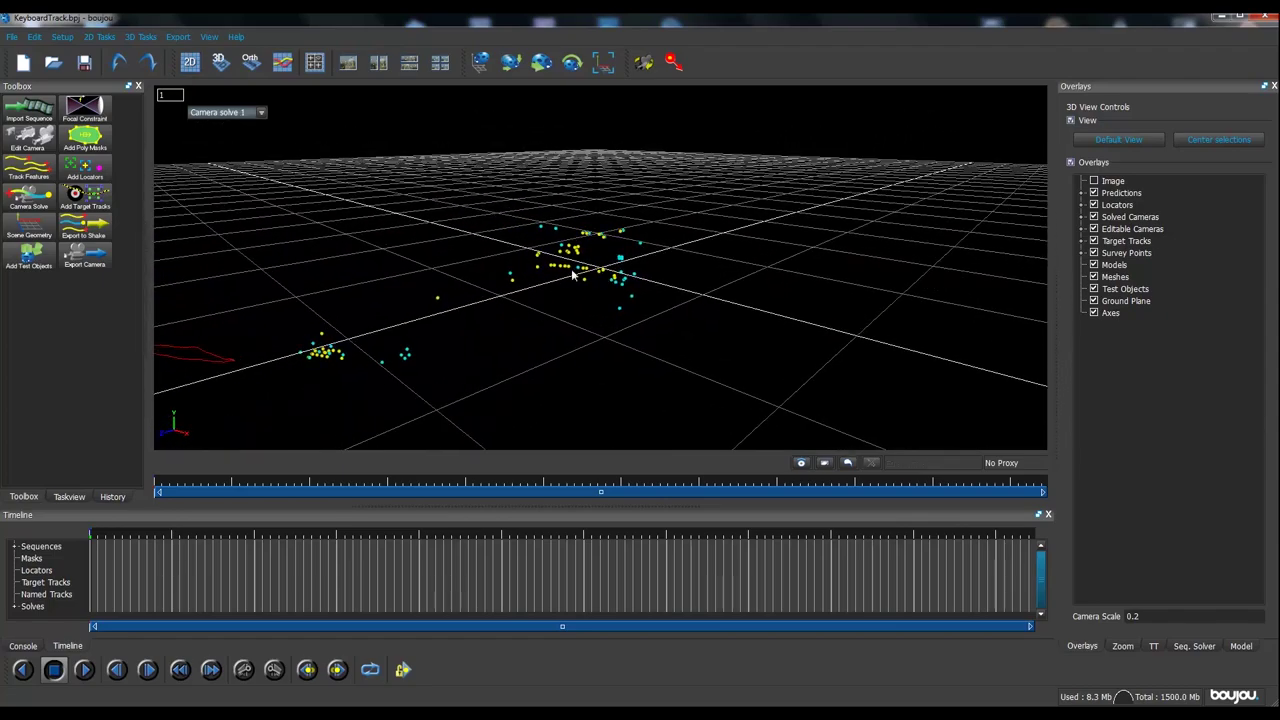
pyautogui.moveTo(383, 258); pyautogui.dragTo(529, 211)
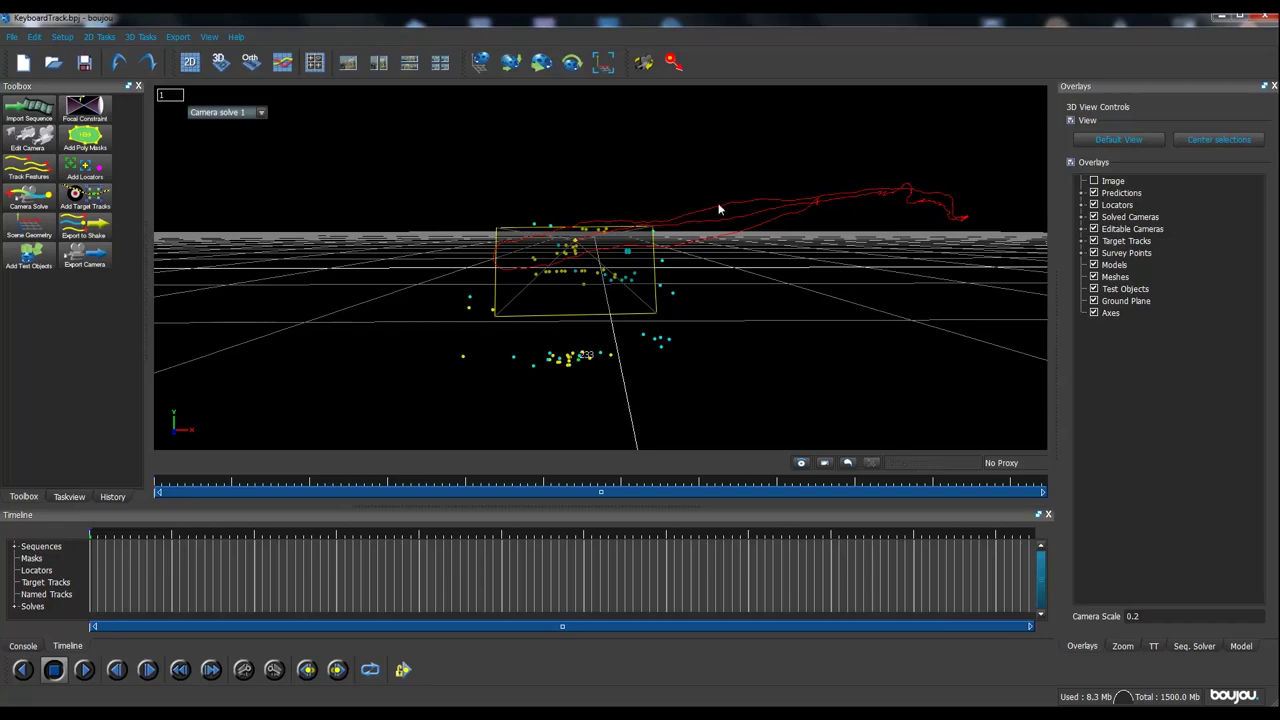
# Orbit the solved 3D scene to check the camera path against the ground plane, and return to the 2D view.
pyautogui.moveTo(766, 143)
pyautogui.mouseDown()
pyautogui.moveTo(686, 171)
pyautogui.moveTo(661, 147)
pyautogui.moveTo(714, 131)
pyautogui.moveTo(759, 146)
pyautogui.moveTo(760, 134)
pyautogui.moveTo(749, 150)
pyautogui.mouseUp()
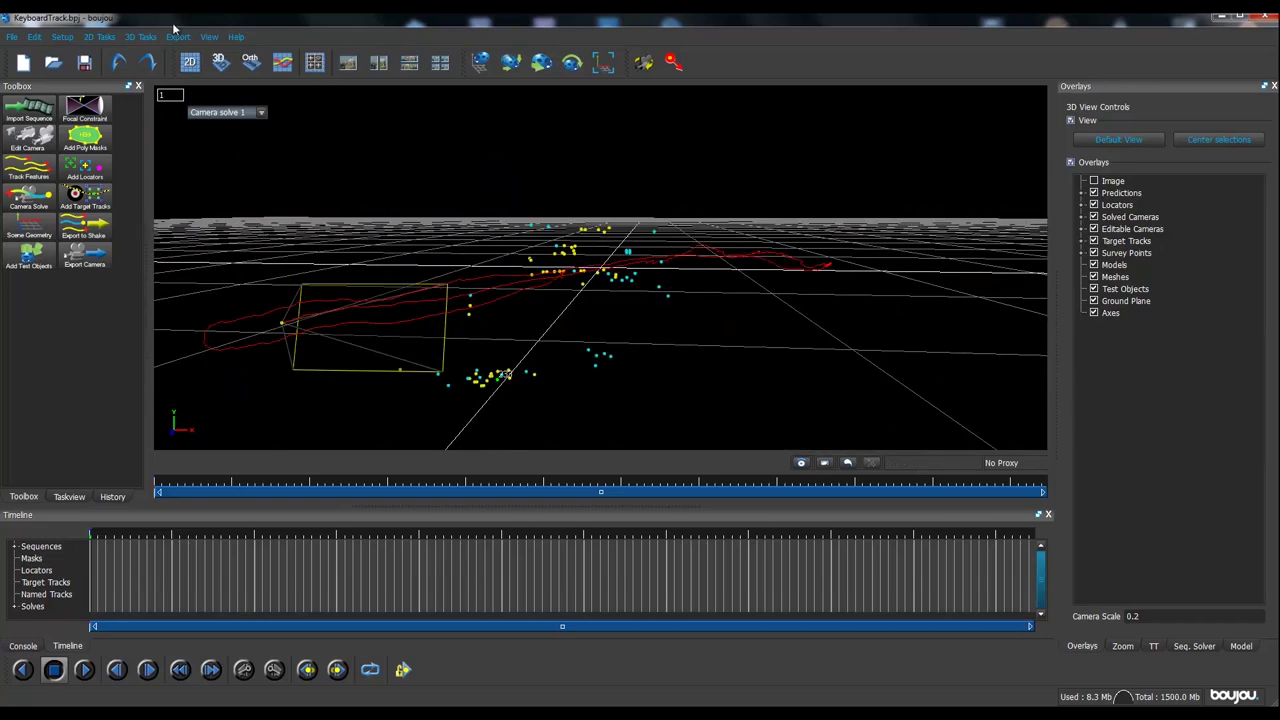
pyautogui.click(190, 62)
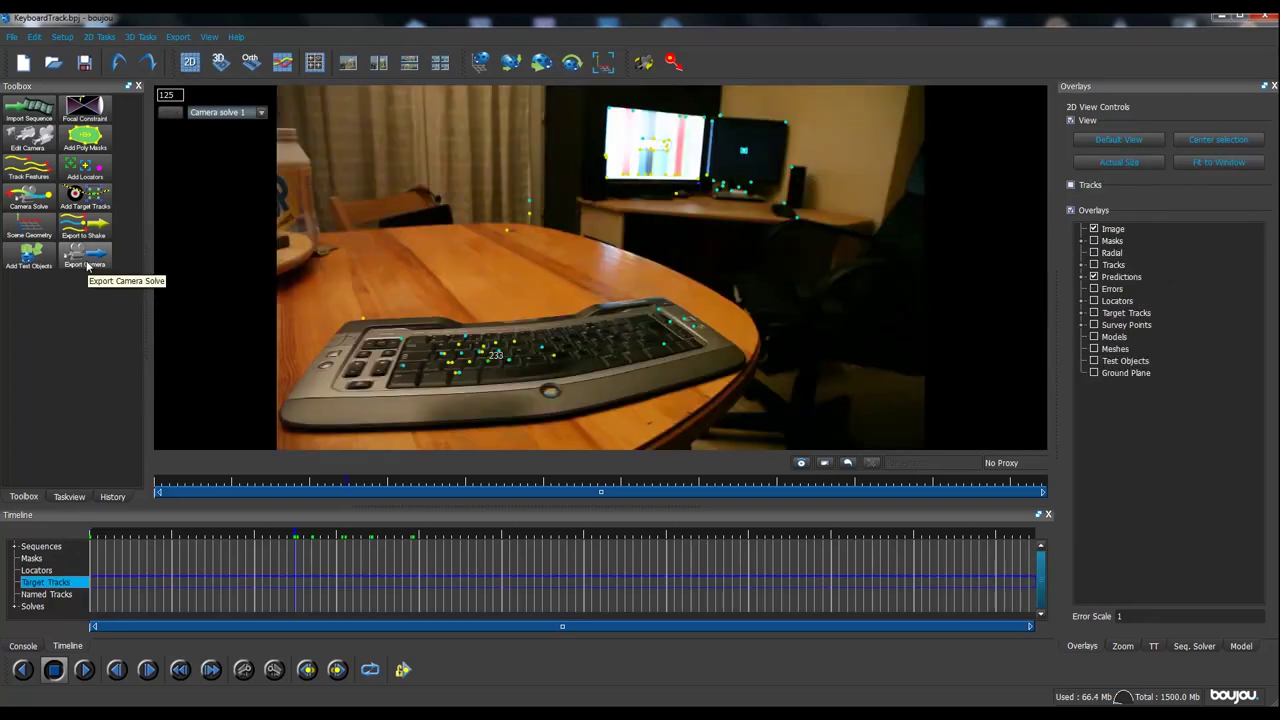
# Start a camera solve export and set its file name to KeyboardTrackTut.ma in the Boujou folder.
pyautogui.click(86, 258)
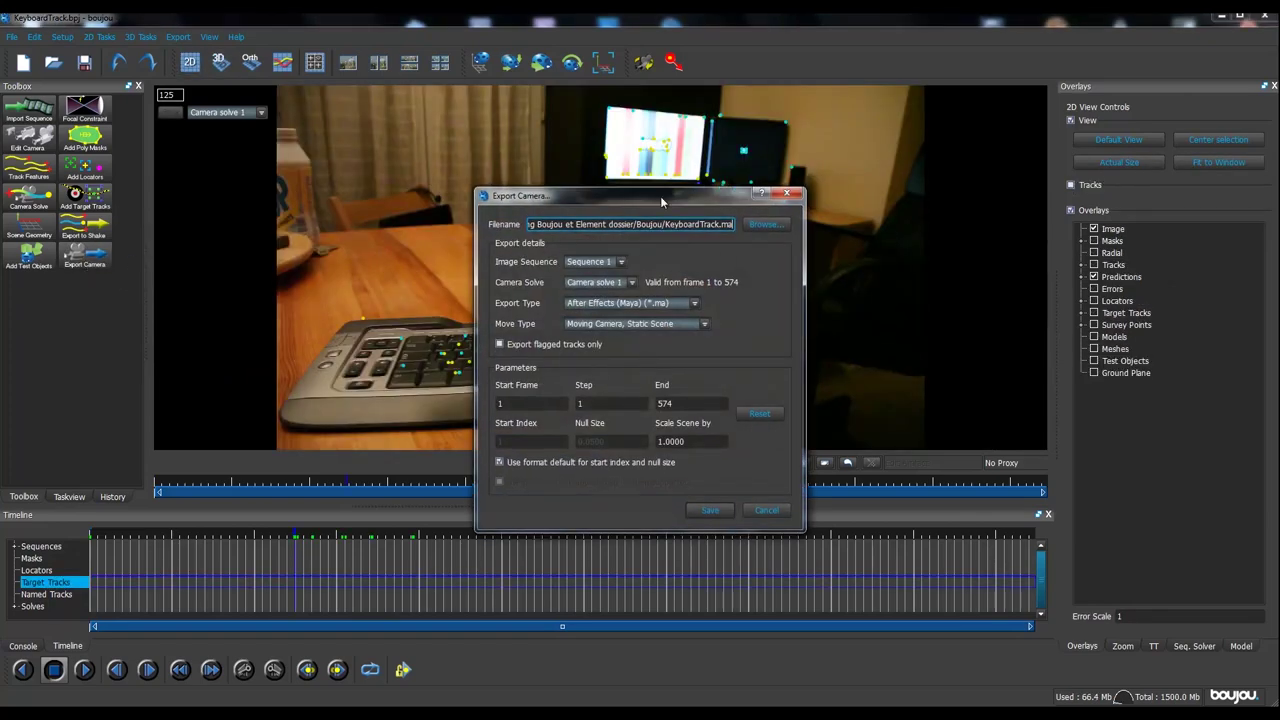
pyautogui.moveTo(660, 196); pyautogui.dragTo(605, 194)
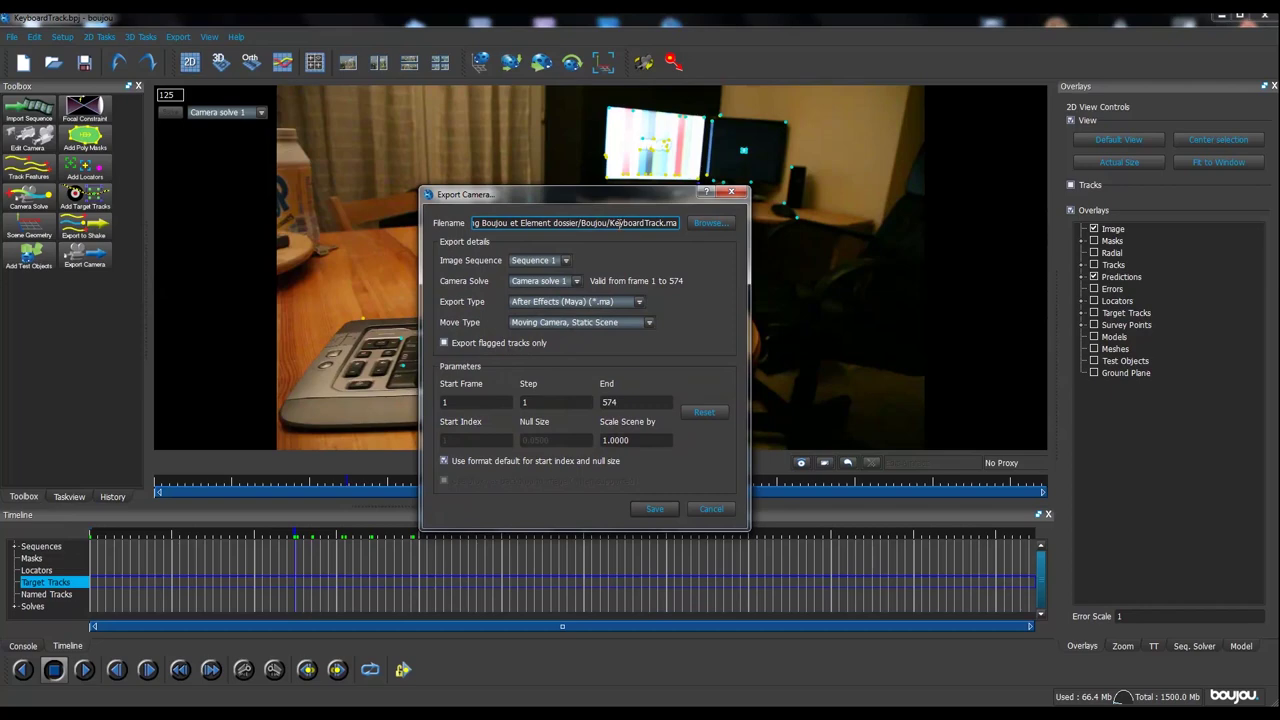
pyautogui.moveTo(611, 223); pyautogui.dragTo(676, 223)
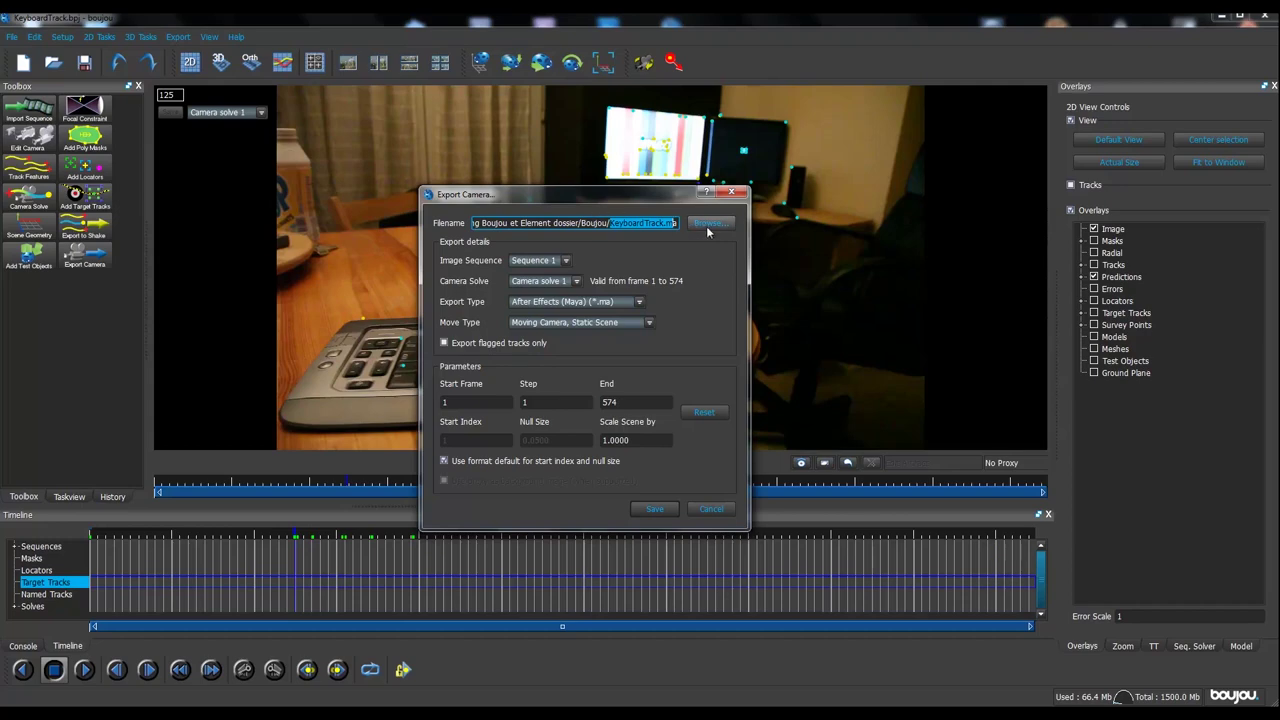
pyautogui.click(595, 289)
pyautogui.click(710, 222)
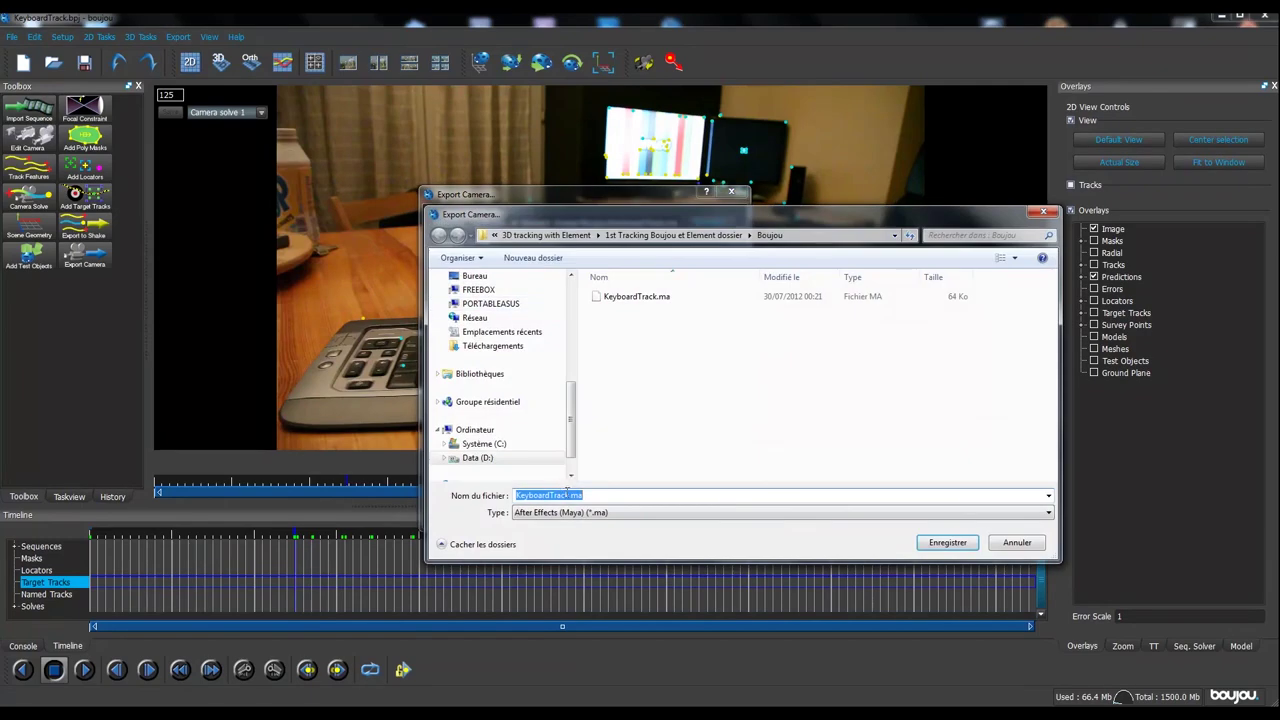
pyautogui.write('Tut')
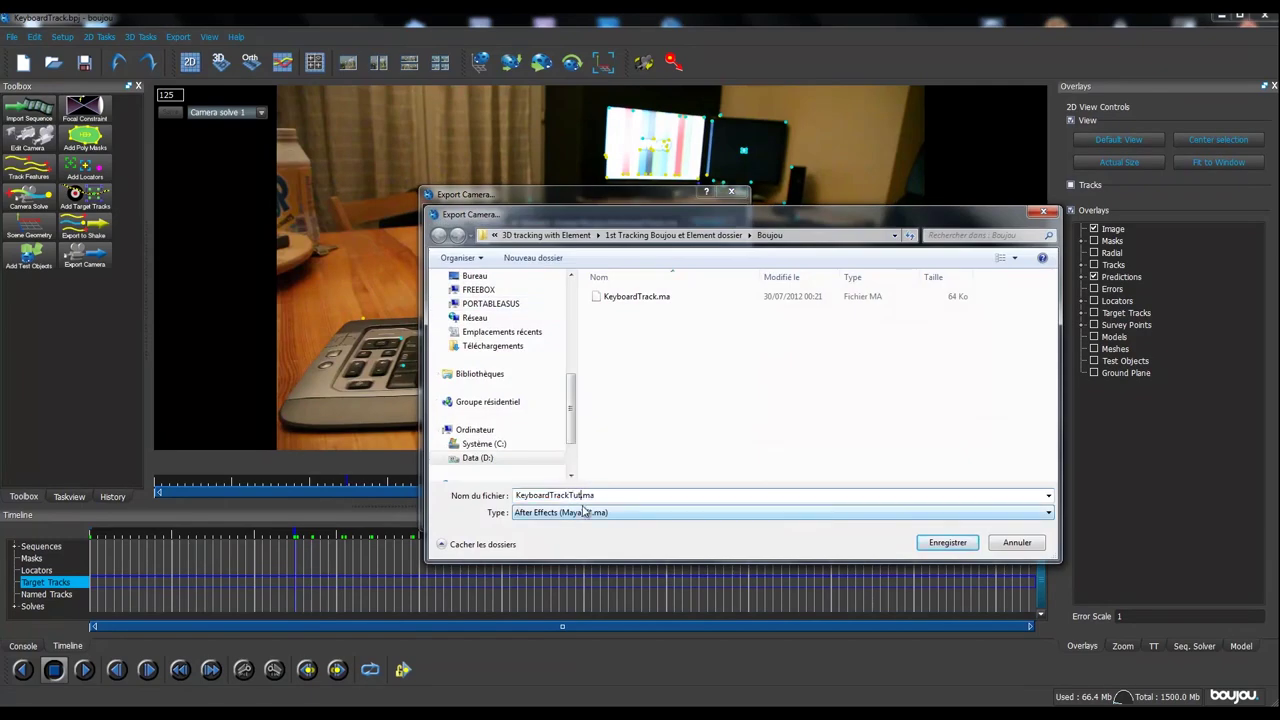
pyautogui.click(940, 543)
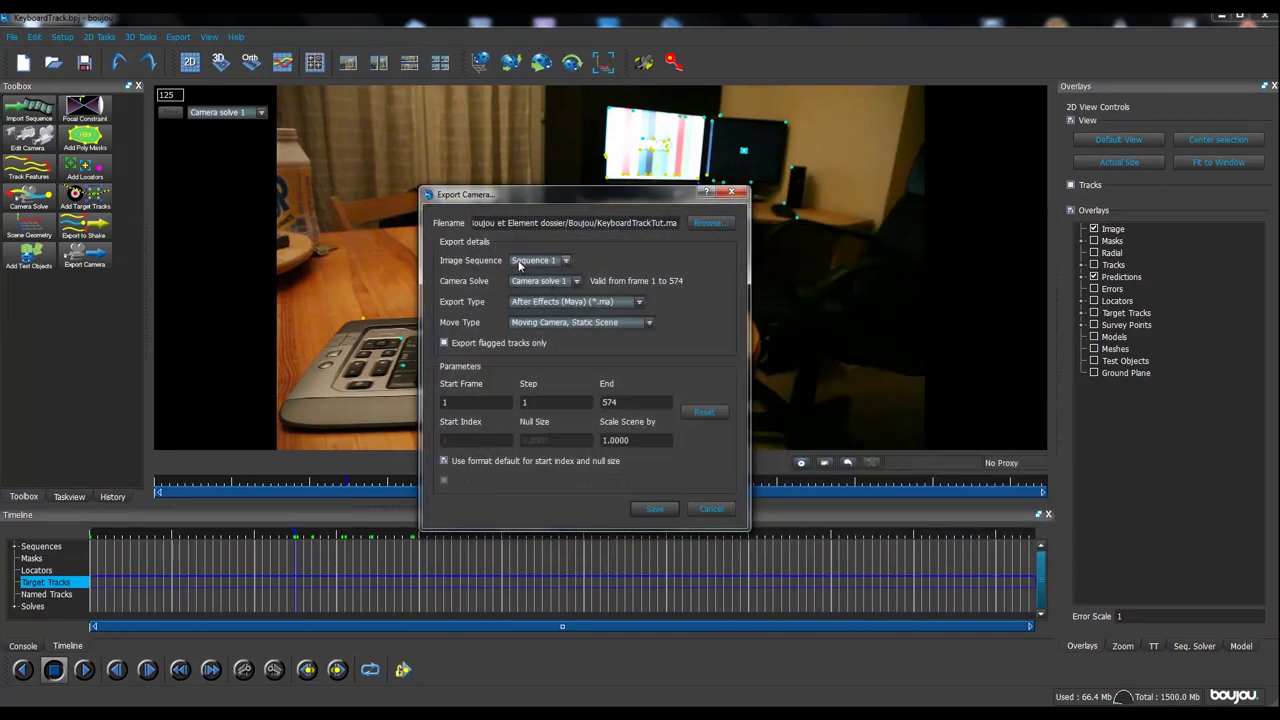
# Try the export options After Effects (Maya) (*.ma), Moving Camera, Static Scene and flagged tracks only, and cancel the camera export.
pyautogui.click(576, 281)
pyautogui.click(575, 283)
pyautogui.click(563, 302)
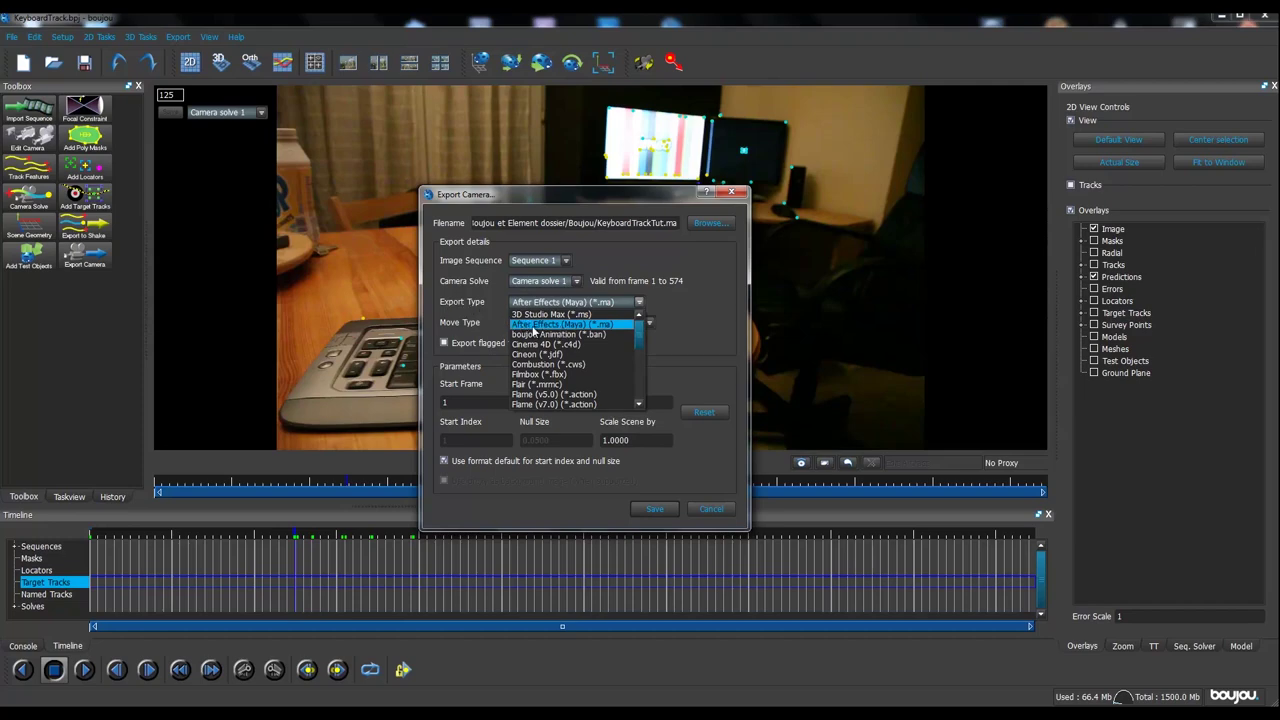
pyautogui.click(530, 325)
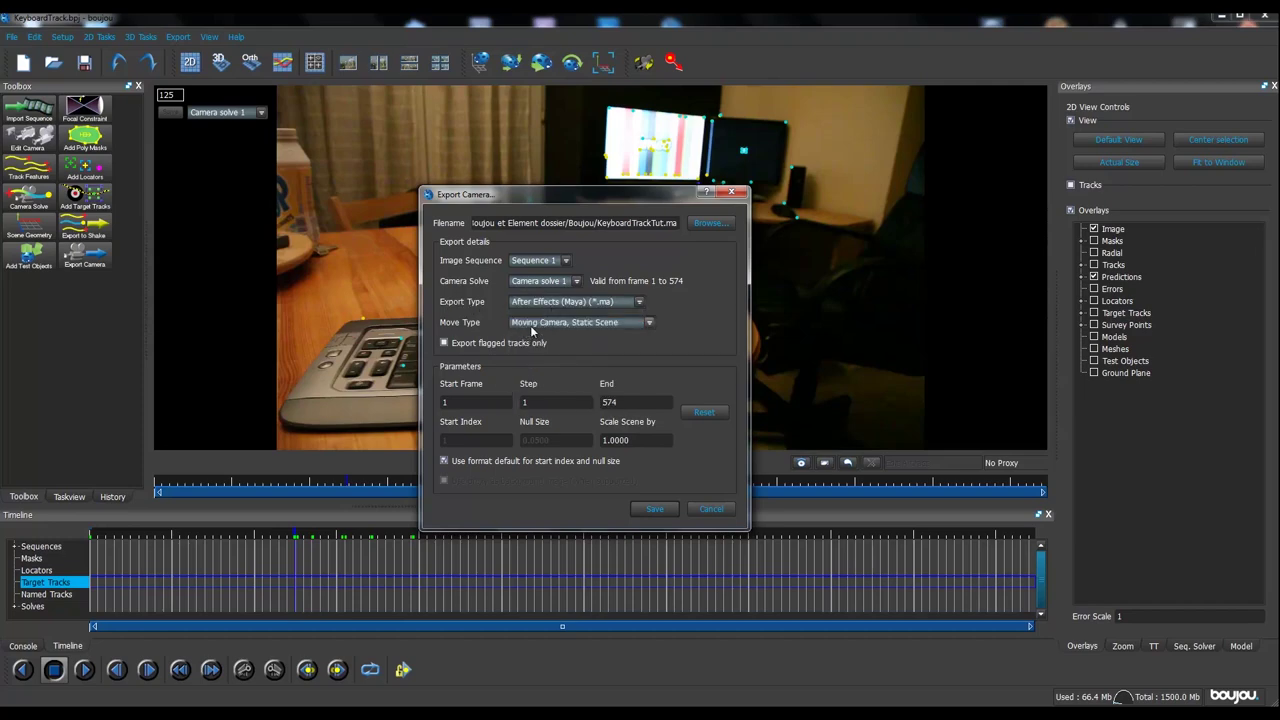
pyautogui.click(532, 325)
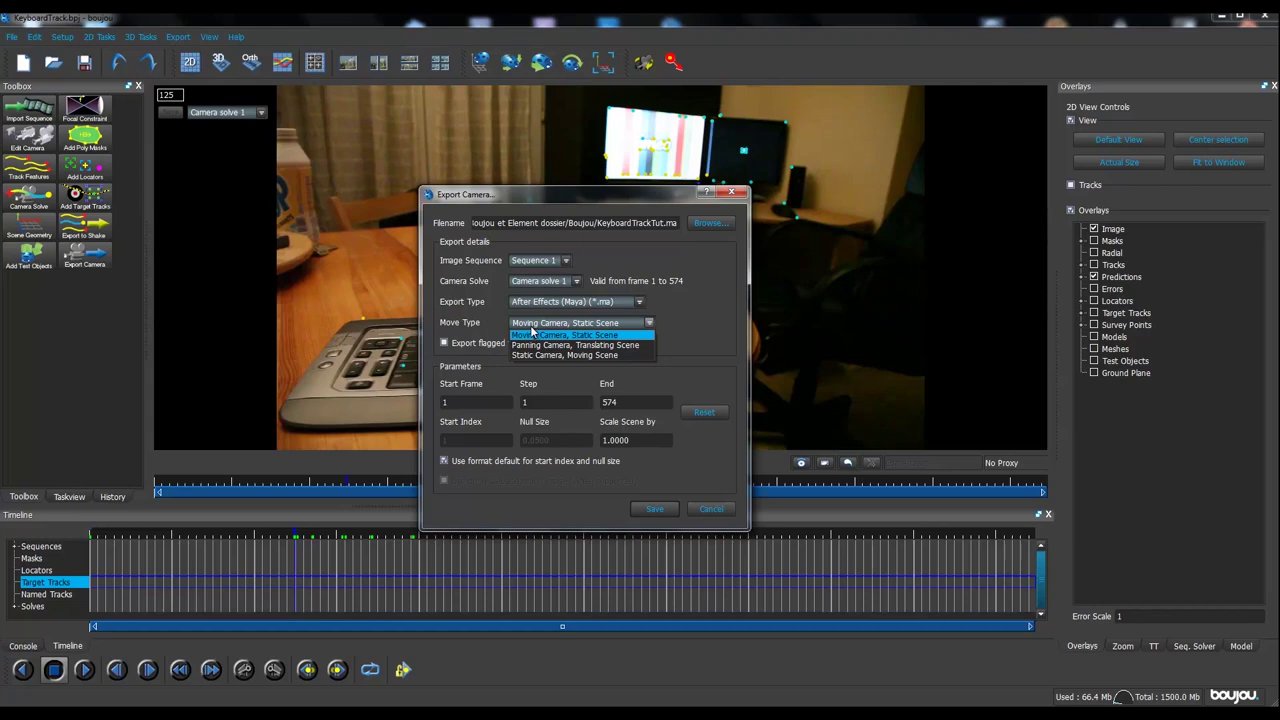
pyautogui.click(533, 333)
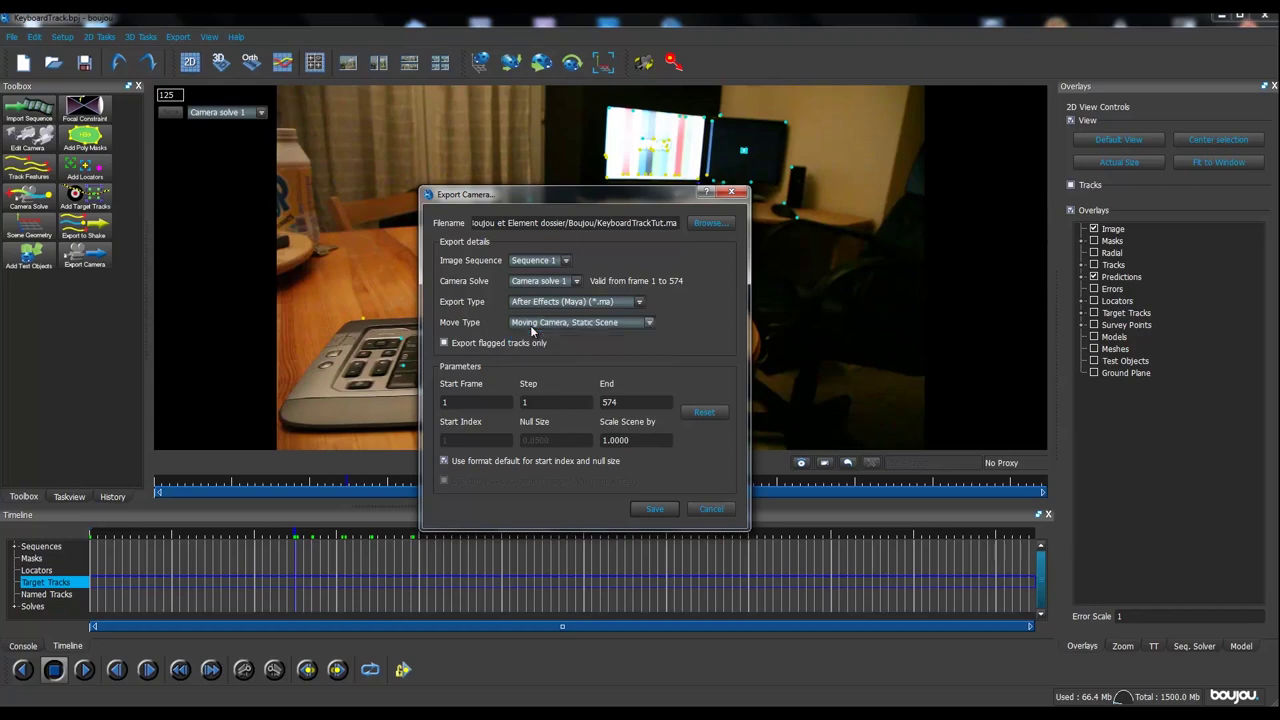
pyautogui.click(444, 344)
pyautogui.moveTo(525, 196); pyautogui.dragTo(861, 181)
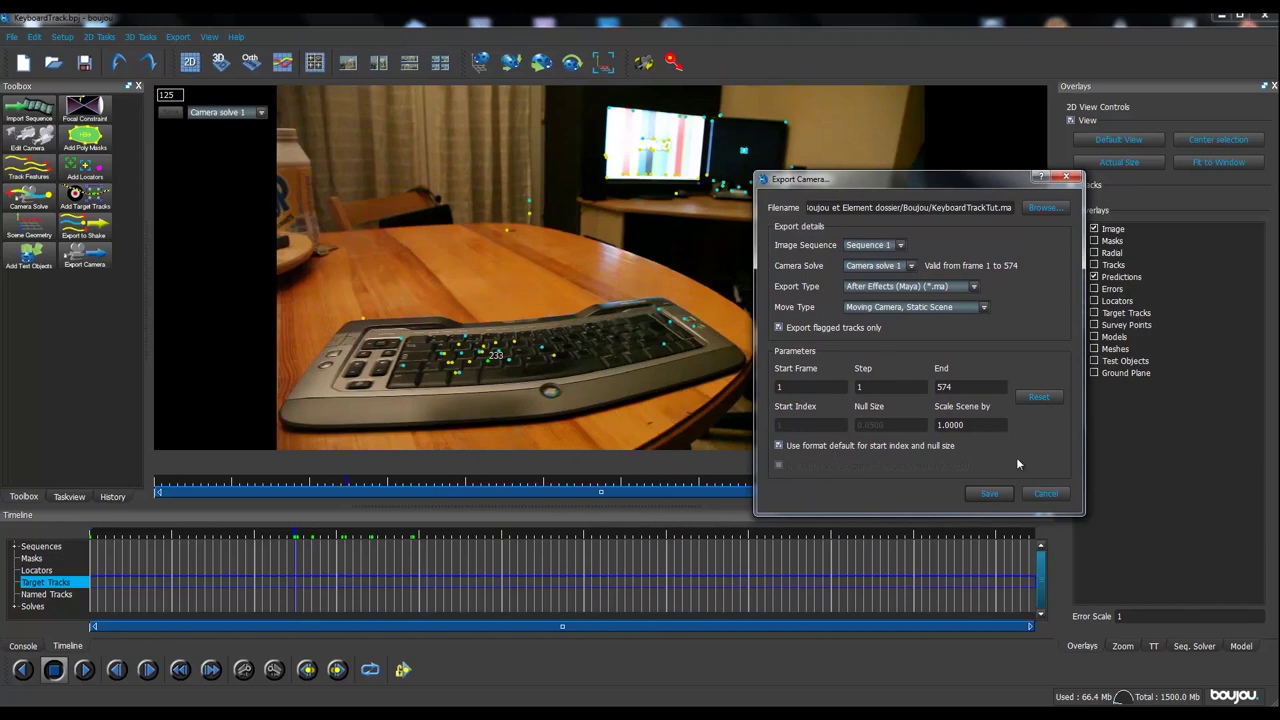
pyautogui.click(1044, 494)
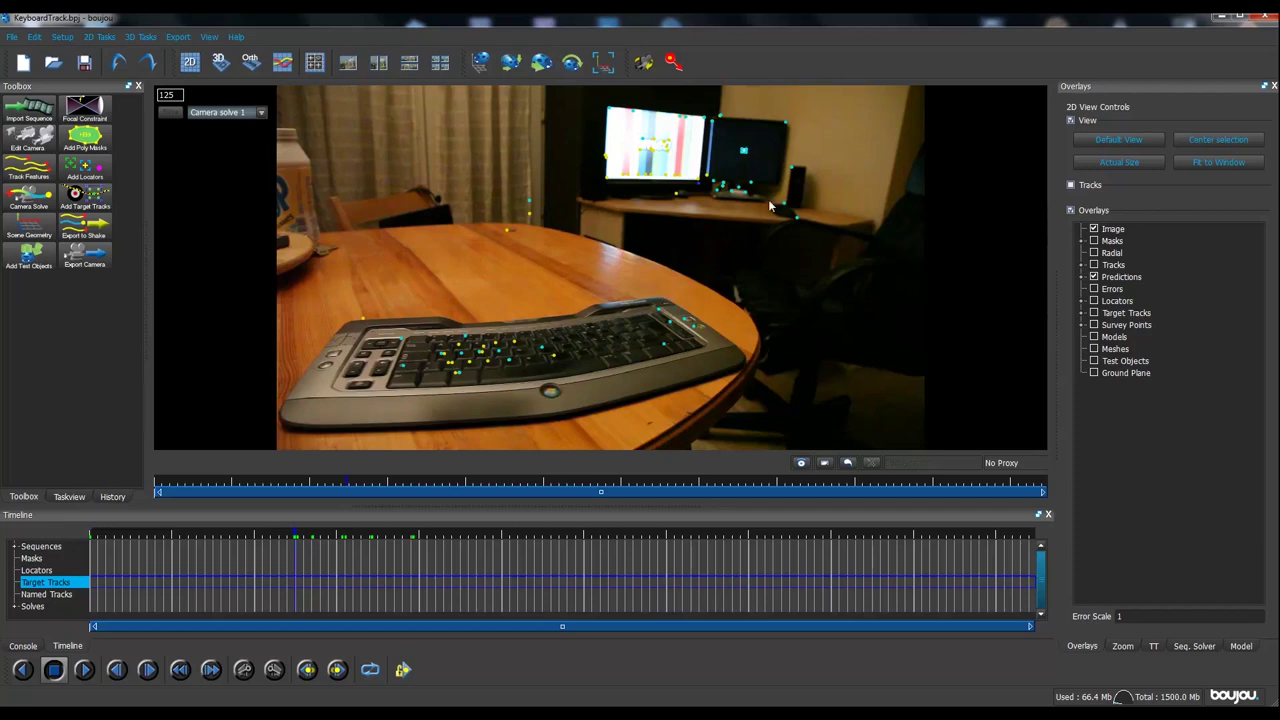
# At frame 167, check the name of the track in the middle of the keyboard and keep it as Keyboard middle.
pyautogui.moveTo(354, 568)
pyautogui.mouseDown()
pyautogui.moveTo(406, 570)
pyautogui.moveTo(333, 572)
pyautogui.moveTo(421, 573)
pyautogui.moveTo(339, 575)
pyautogui.moveTo(365, 577)
pyautogui.mouseUp()
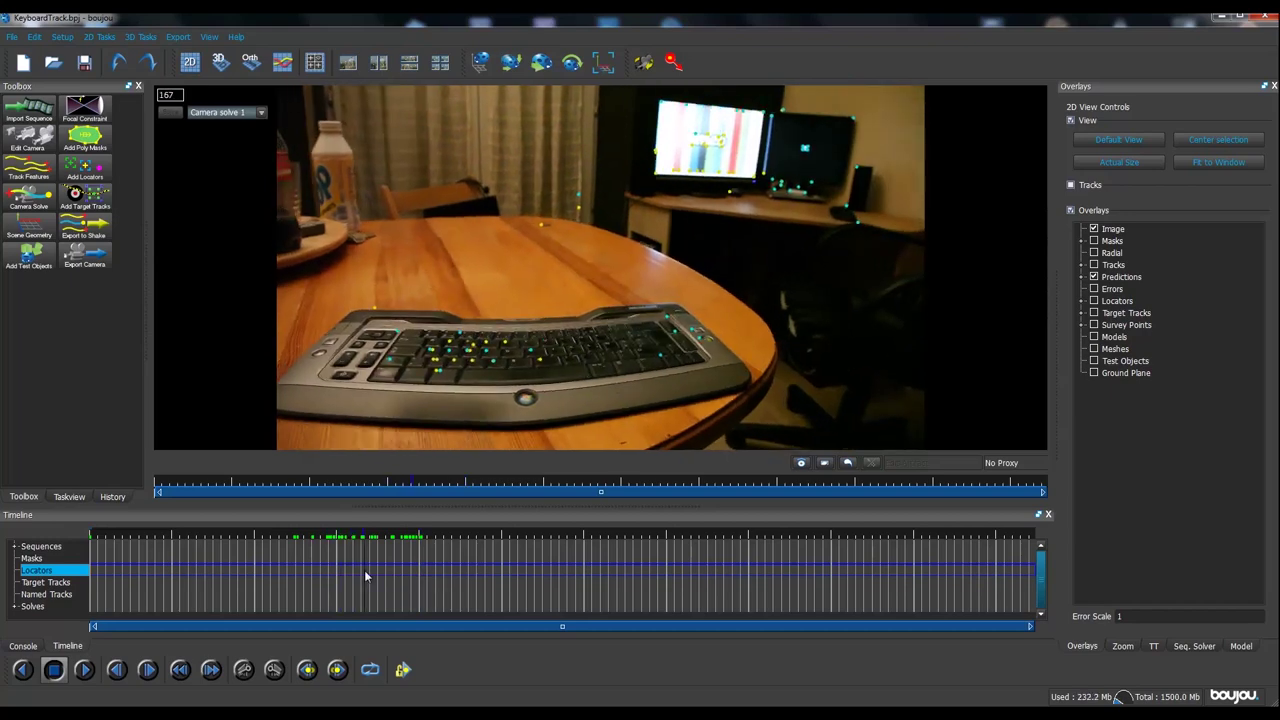
pyautogui.rightClick(532, 352)
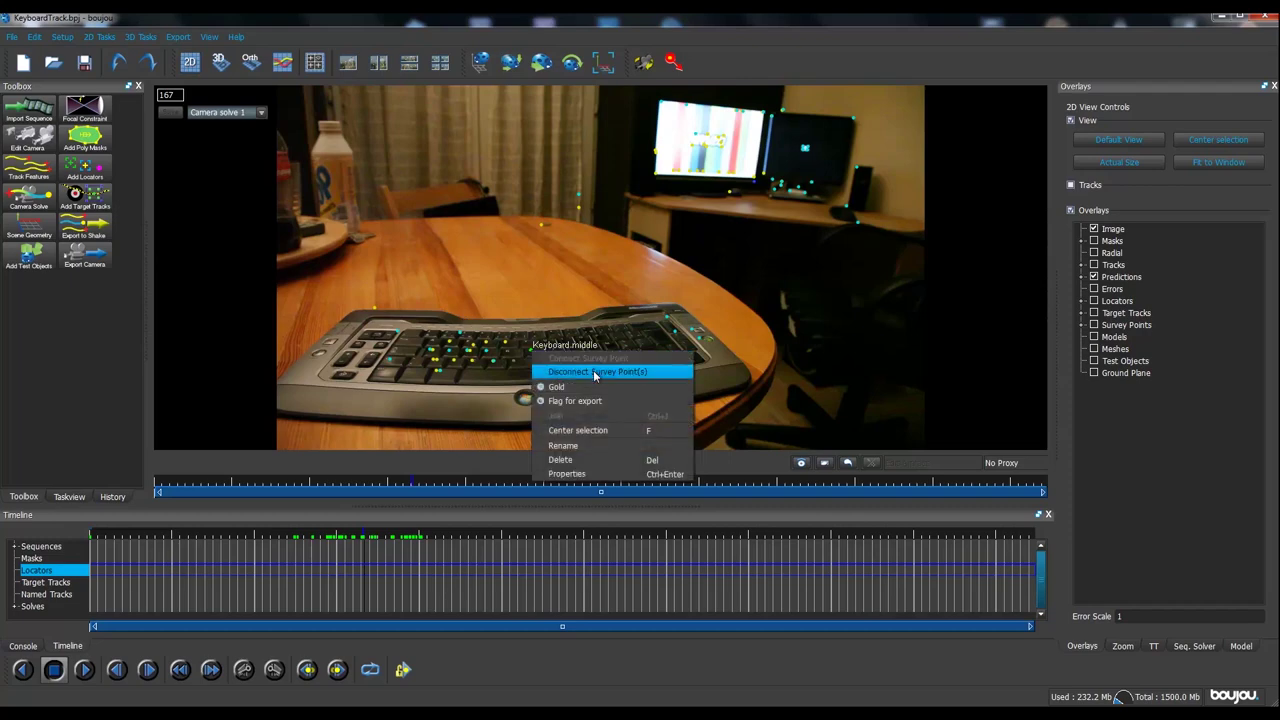
pyautogui.click(578, 445)
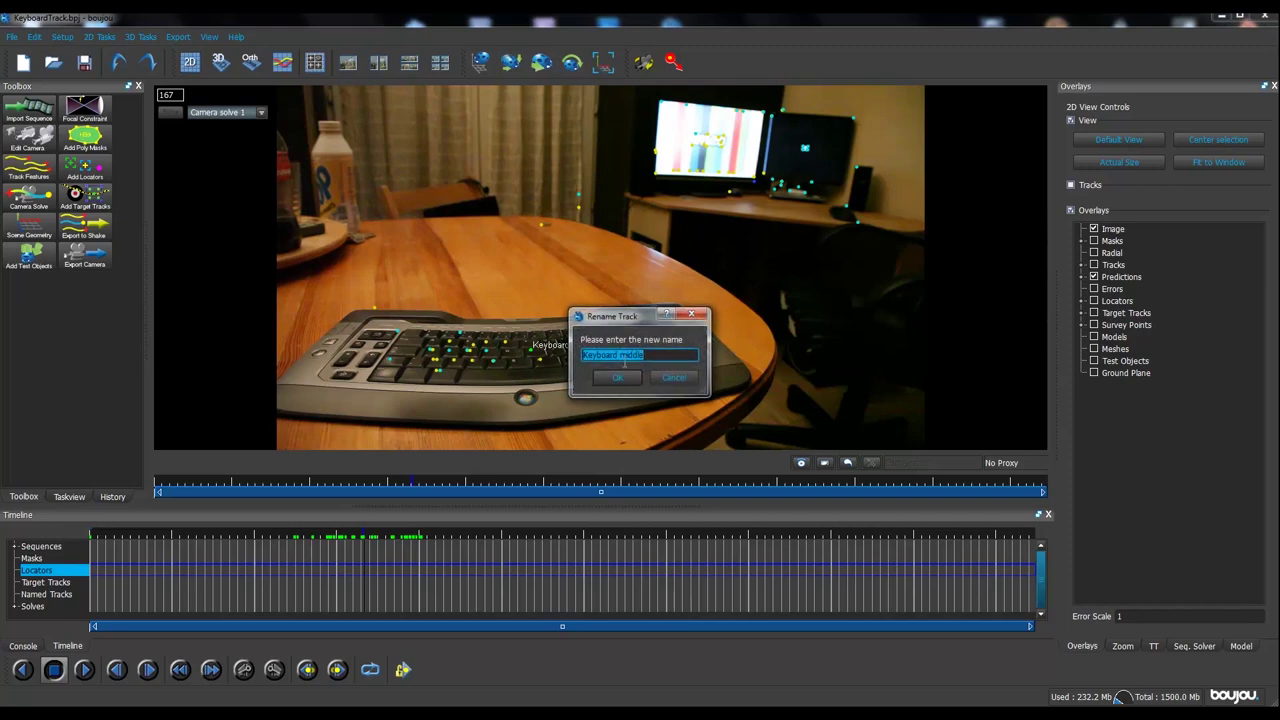
pyautogui.press('End')
pyautogui.moveTo(658, 355); pyautogui.dragTo(581, 356)
pyautogui.click(632, 381)
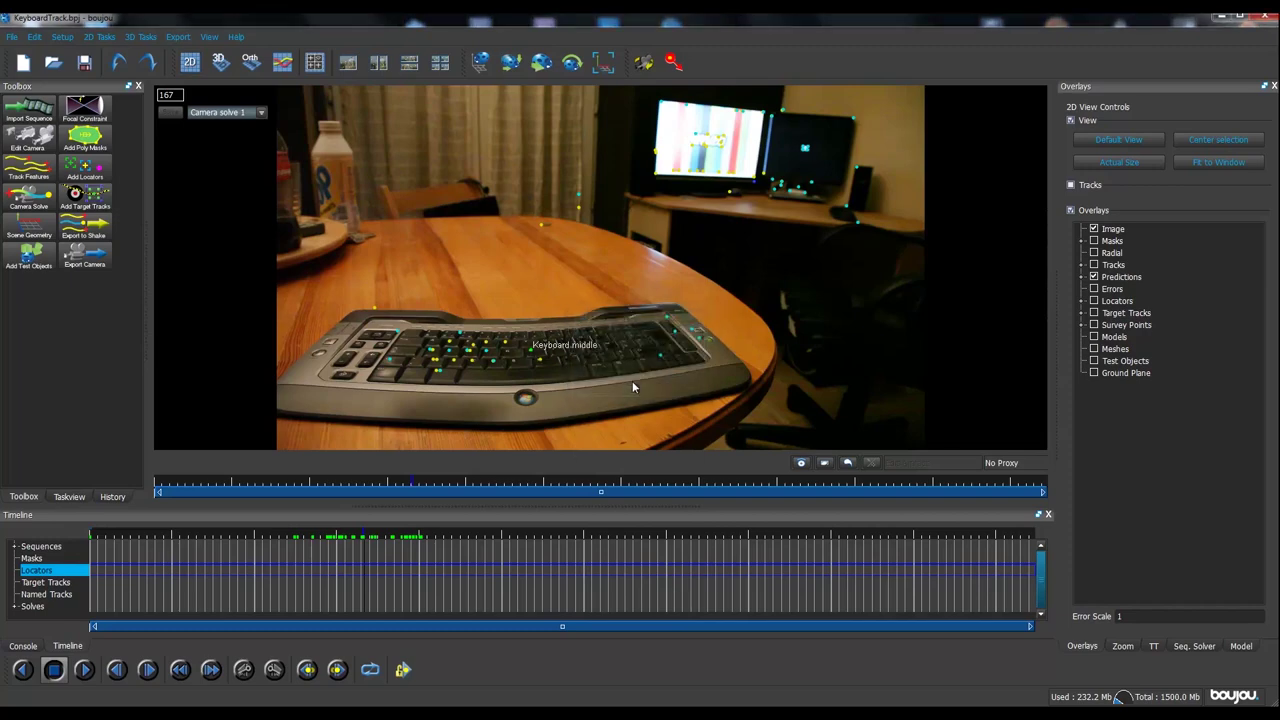
# Toggle the Keyboard middle track's export flag off and on again, and check the export flag of the Keyboard Right track.
pyautogui.rightClick(532, 351)
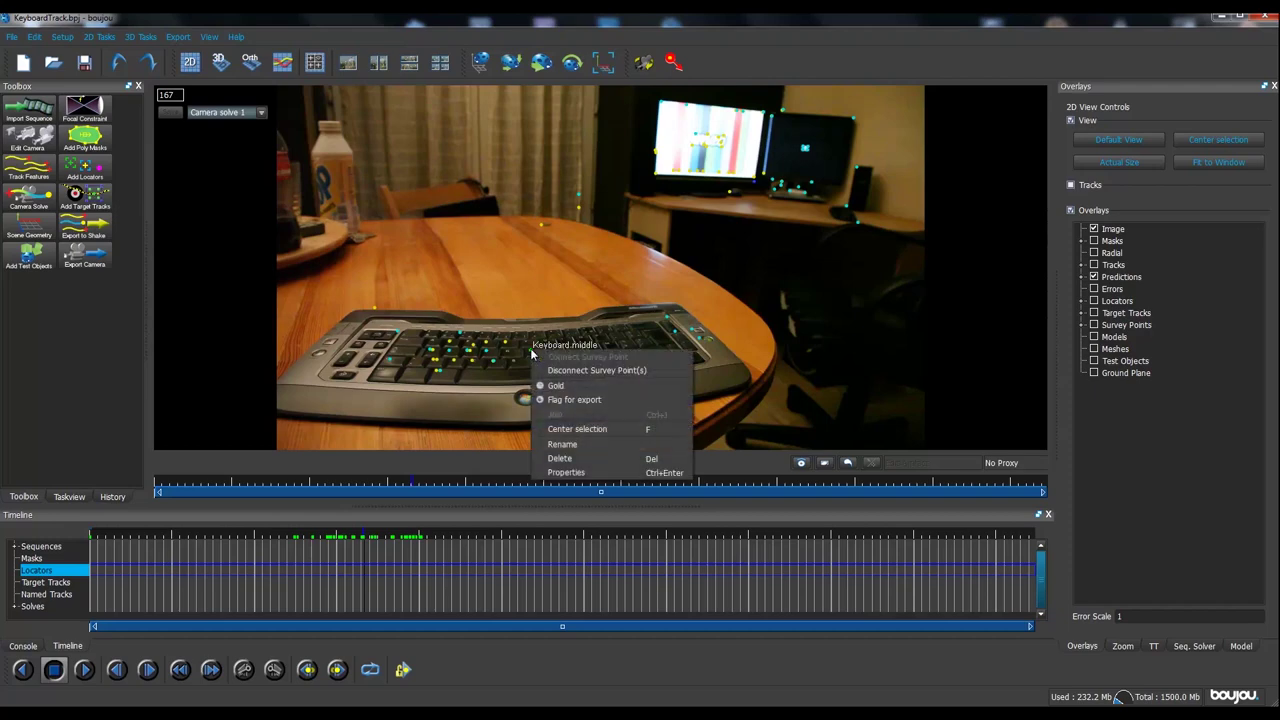
pyautogui.click(617, 403)
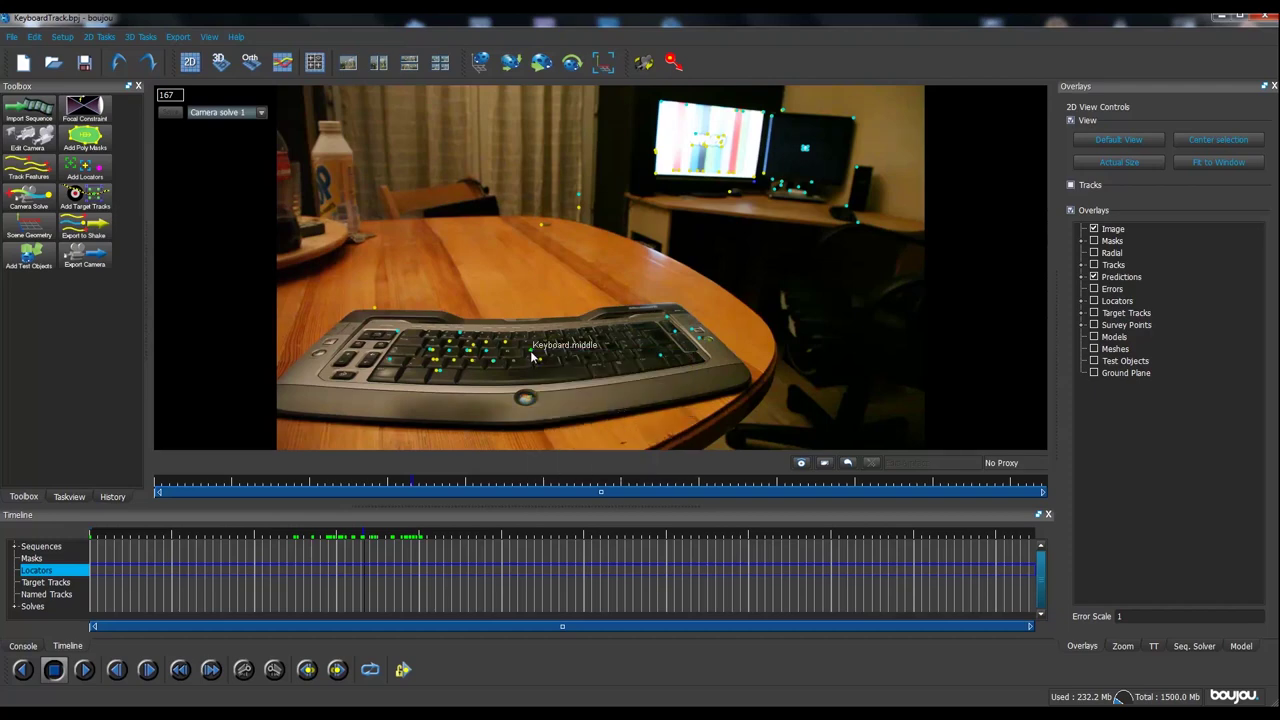
pyautogui.rightClick(534, 358)
pyautogui.click(571, 403)
pyautogui.rightClick(676, 333)
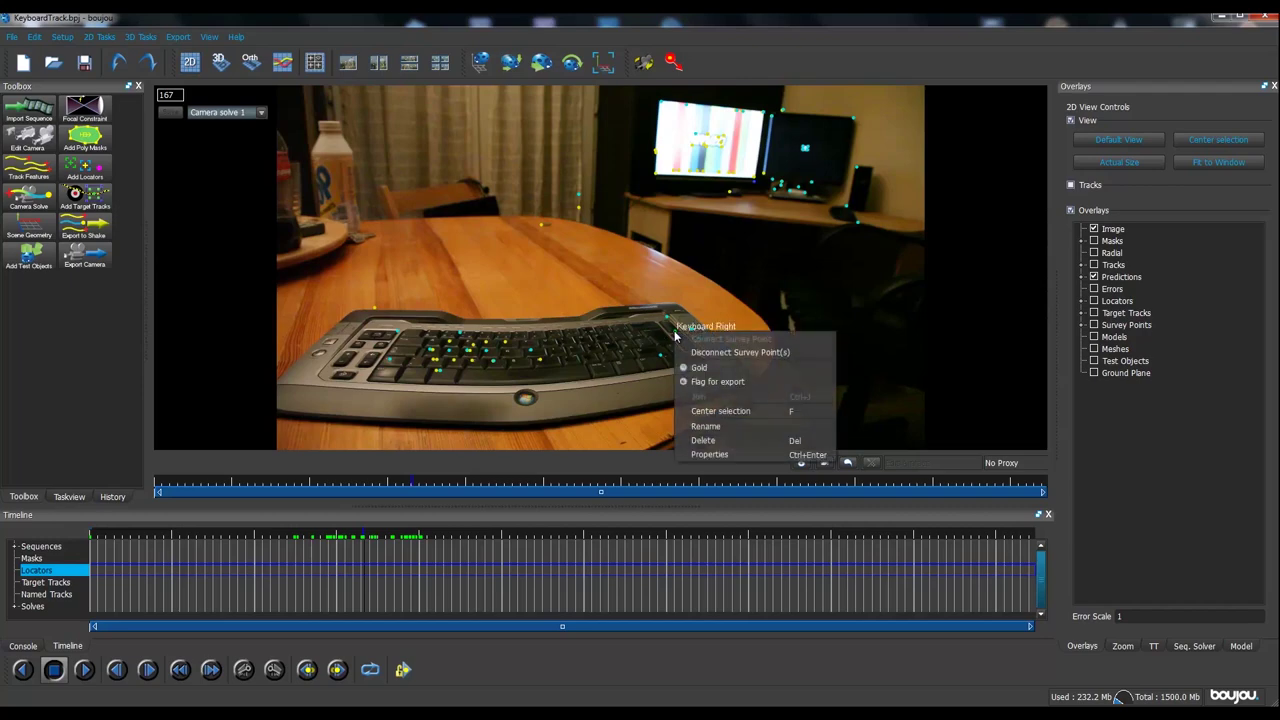
pyautogui.click(744, 297)
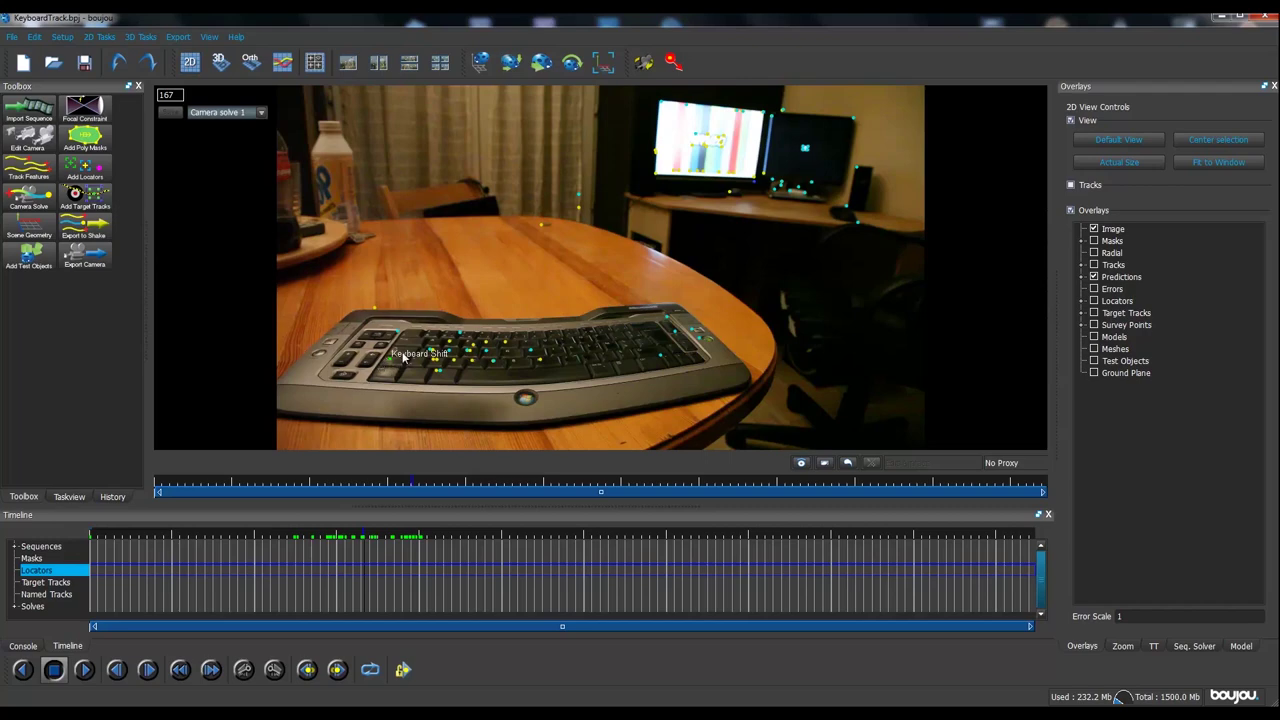
# Start the camera solve export and restrict it to flagged tracks only.
pyautogui.click(82, 262)
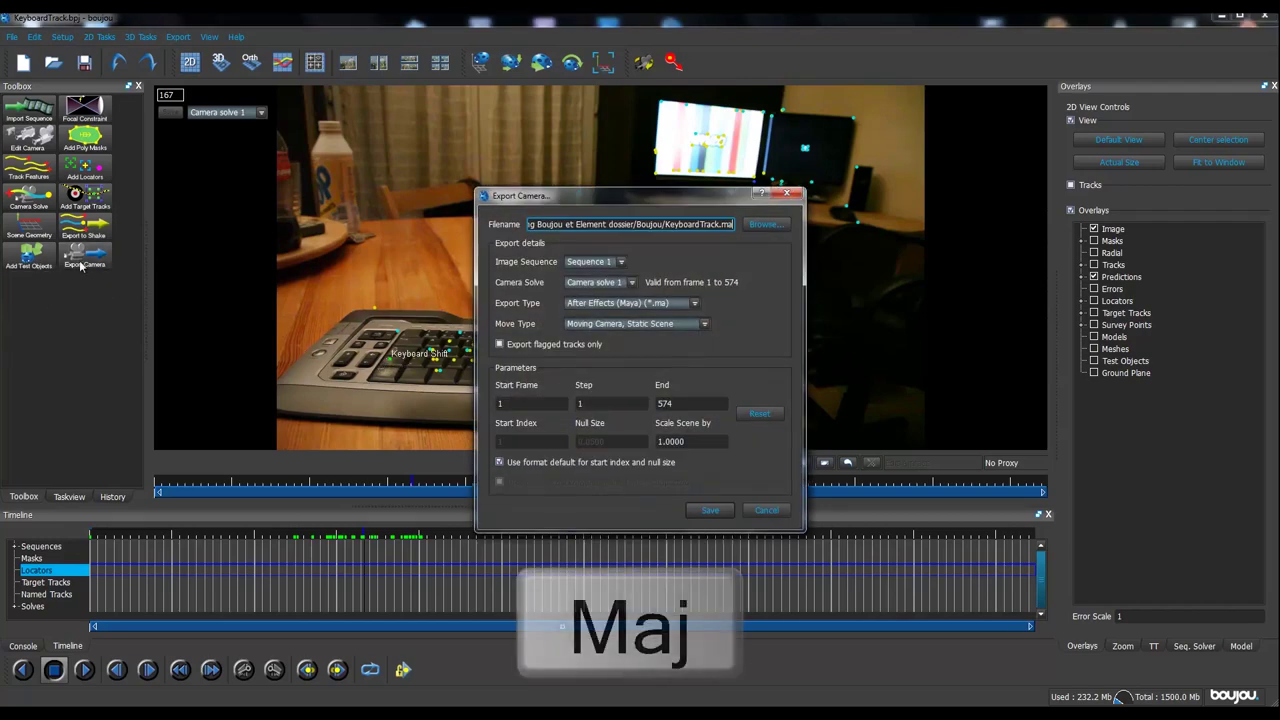
pyautogui.click(500, 345)
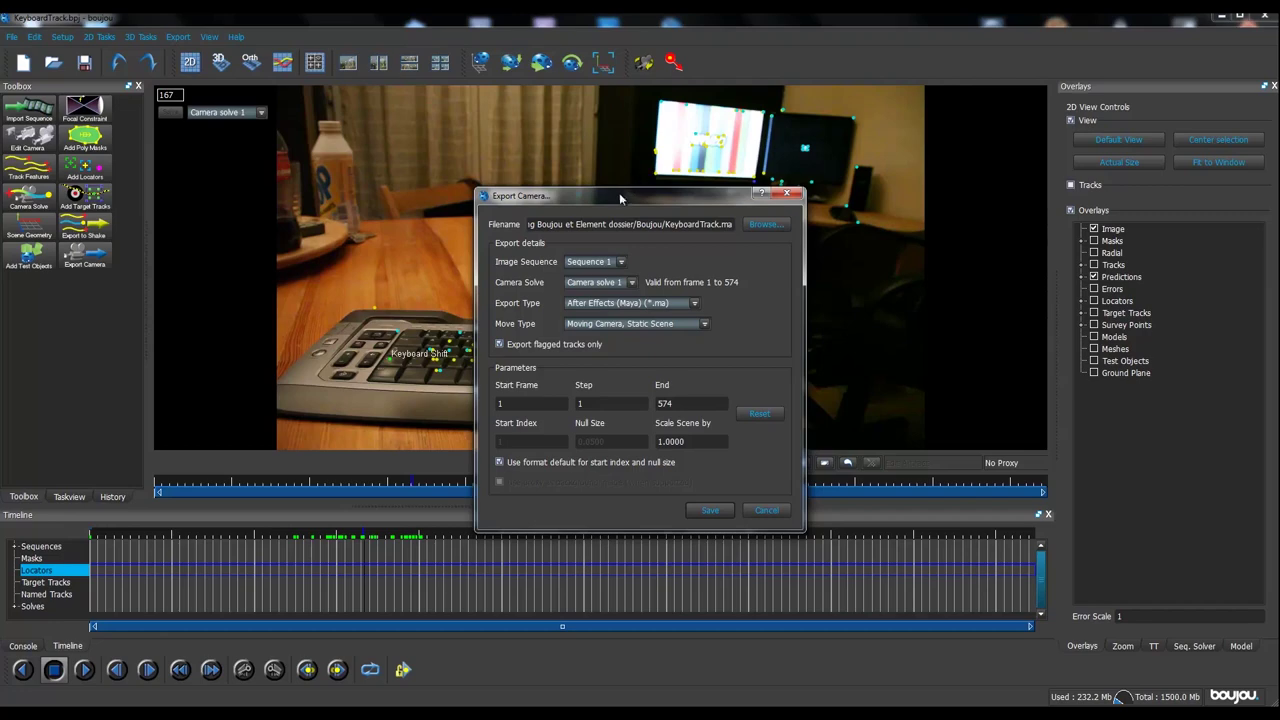
pyautogui.moveTo(619, 192); pyautogui.dragTo(690, 190)
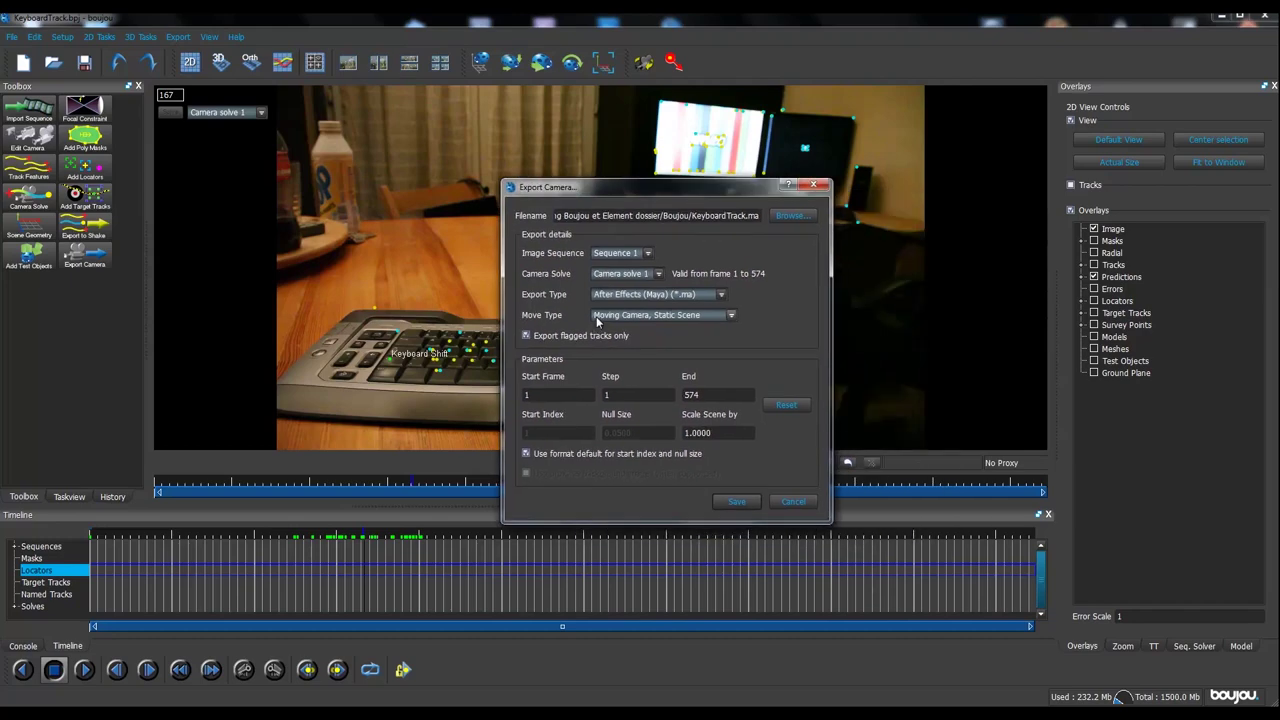
pyautogui.moveTo(653, 190); pyautogui.dragTo(496, 170)
# Turn off the format default for start index and null size, and set the null size to 1,0000.
pyautogui.click(369, 434)
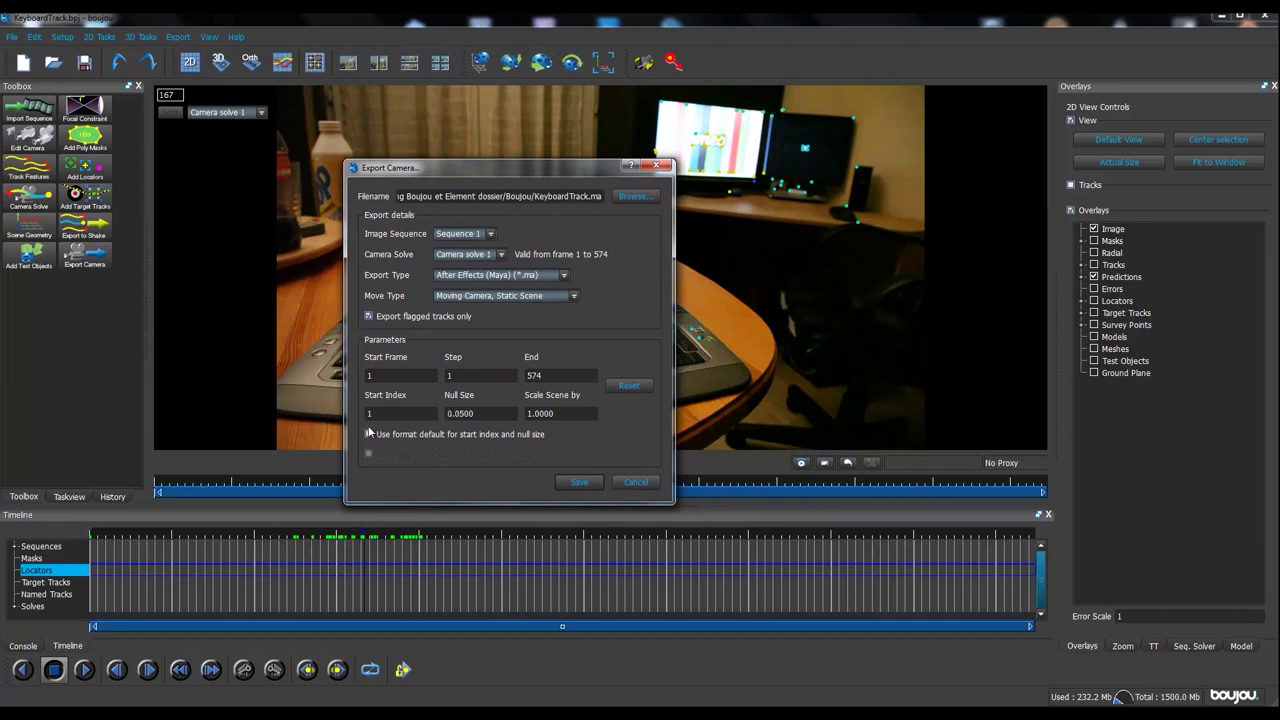
pyautogui.press('Tab')
pyautogui.write('1,0000')
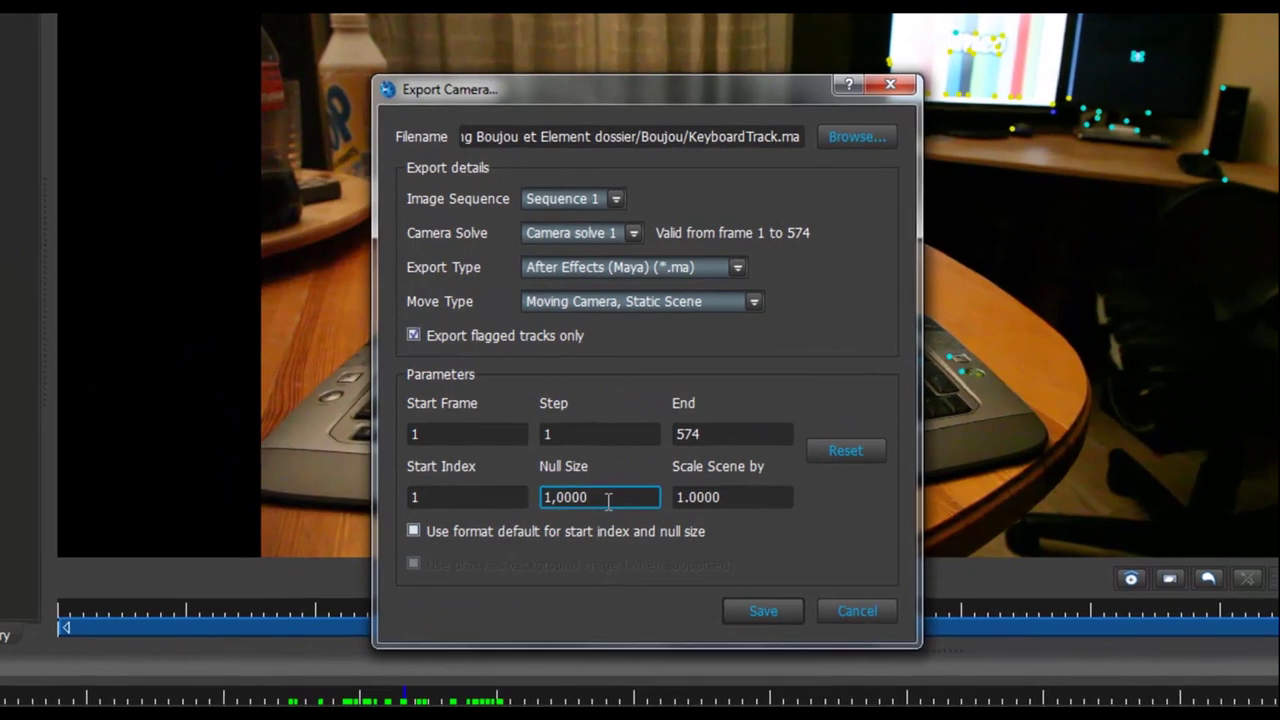
pyautogui.moveTo(487, 413); pyautogui.dragTo(431, 413)
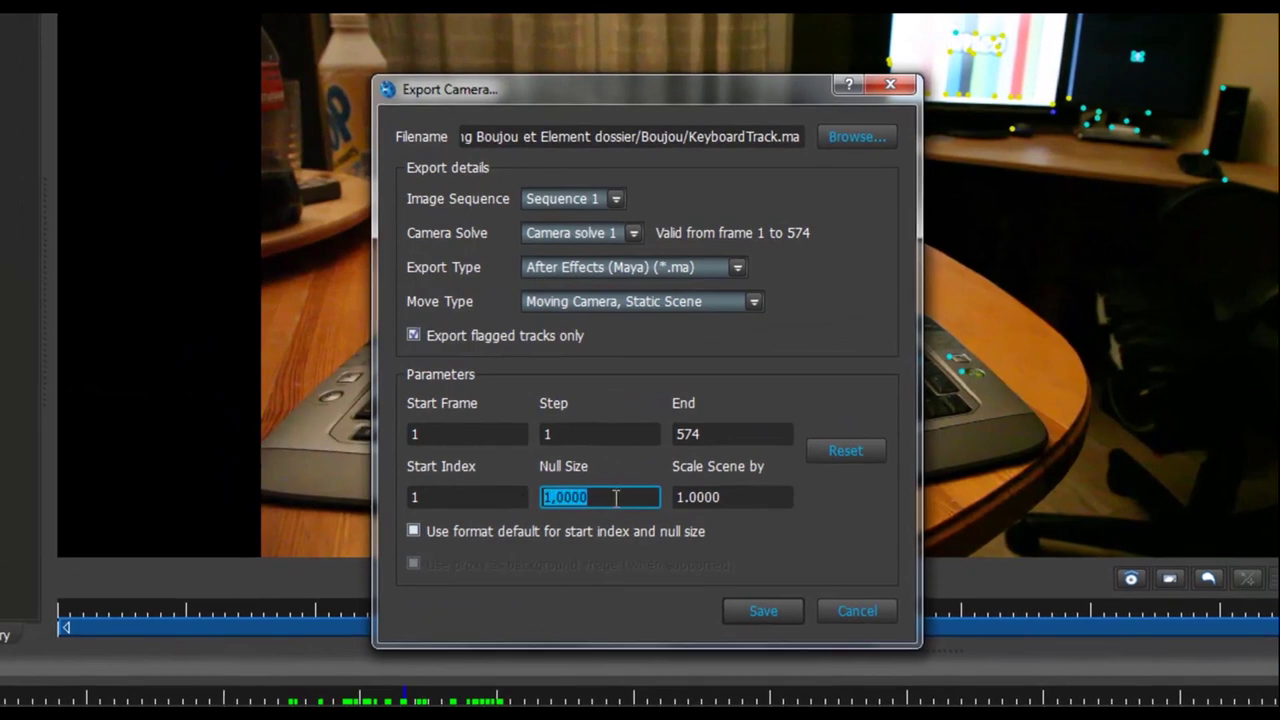
pyautogui.click(617, 494)
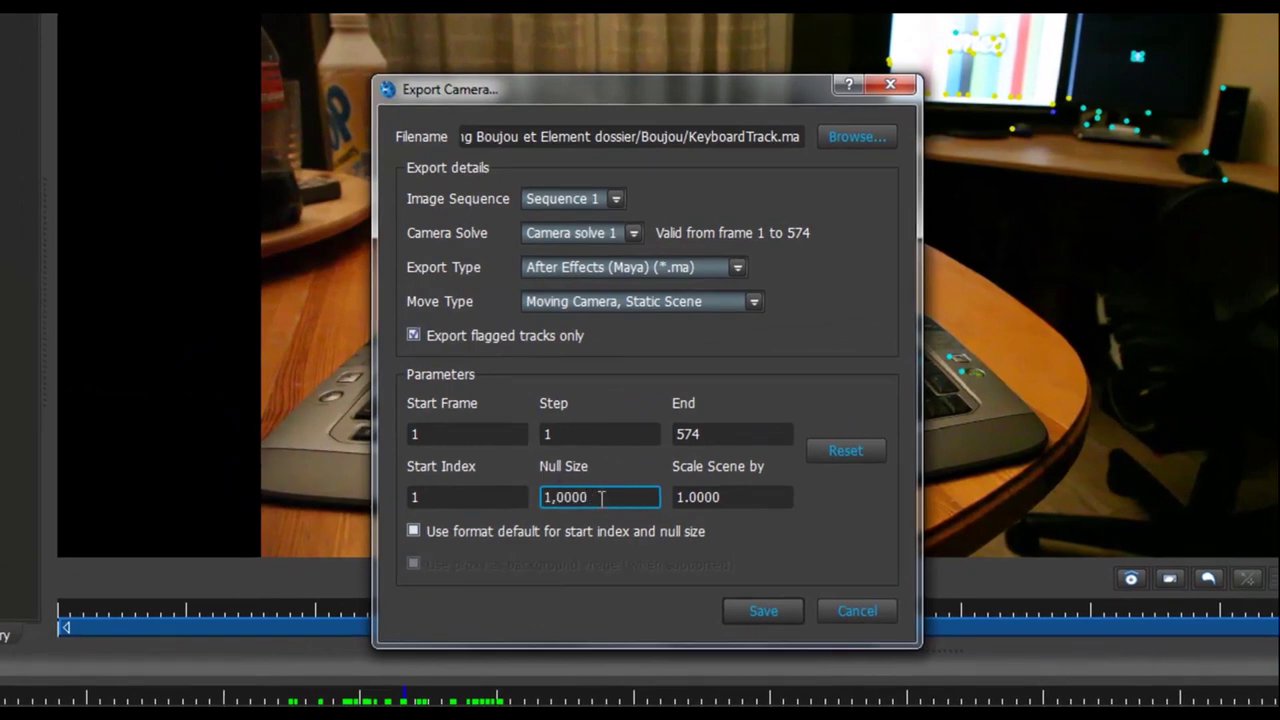
pyautogui.moveTo(592, 497); pyautogui.dragTo(519, 505)
# Set the export's scene scale to 100 and save the camera export.
pyautogui.moveTo(770, 507); pyautogui.dragTo(622, 503)
pyautogui.write('100')
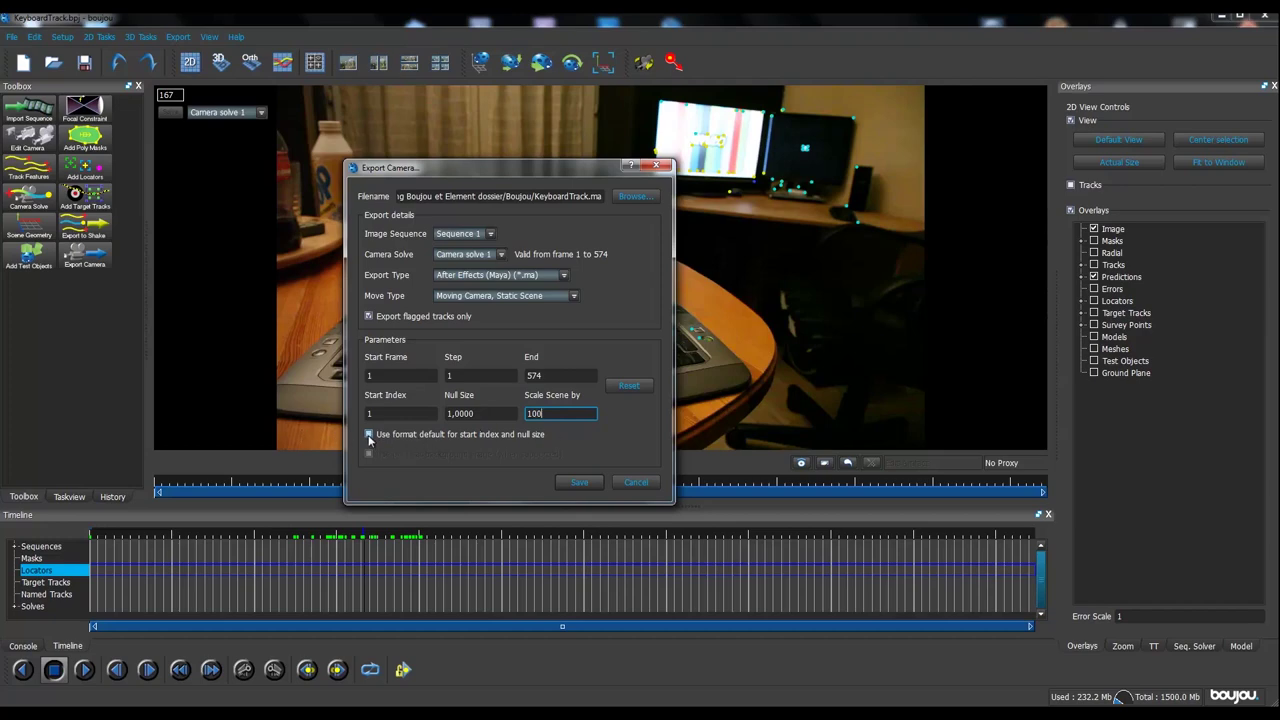
pyautogui.click(482, 413)
pyautogui.click(546, 413)
pyautogui.click(579, 482)
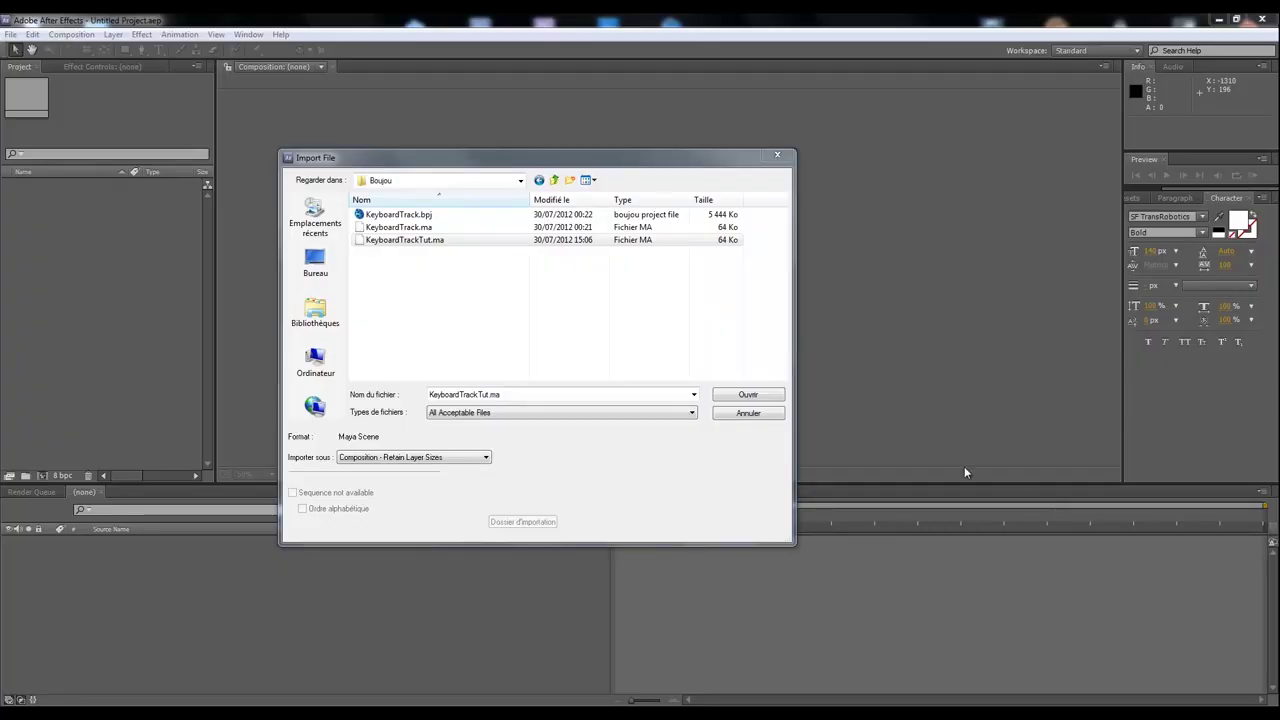
# In After Effects, import KeyboardTrackTut.ma as Composition - Retain Layer Sizes and open the KeyboardTrackTut composition.
pyautogui.moveTo(469, 160); pyautogui.dragTo(456, 190)
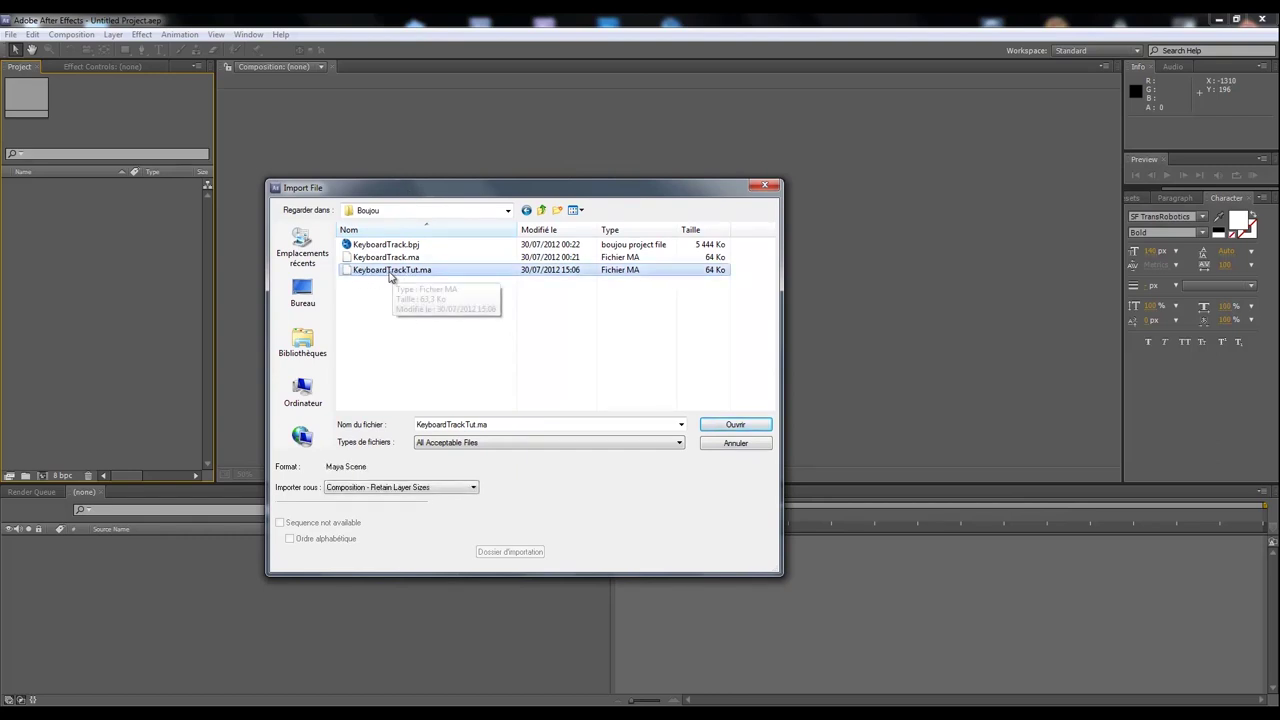
pyautogui.click(746, 426)
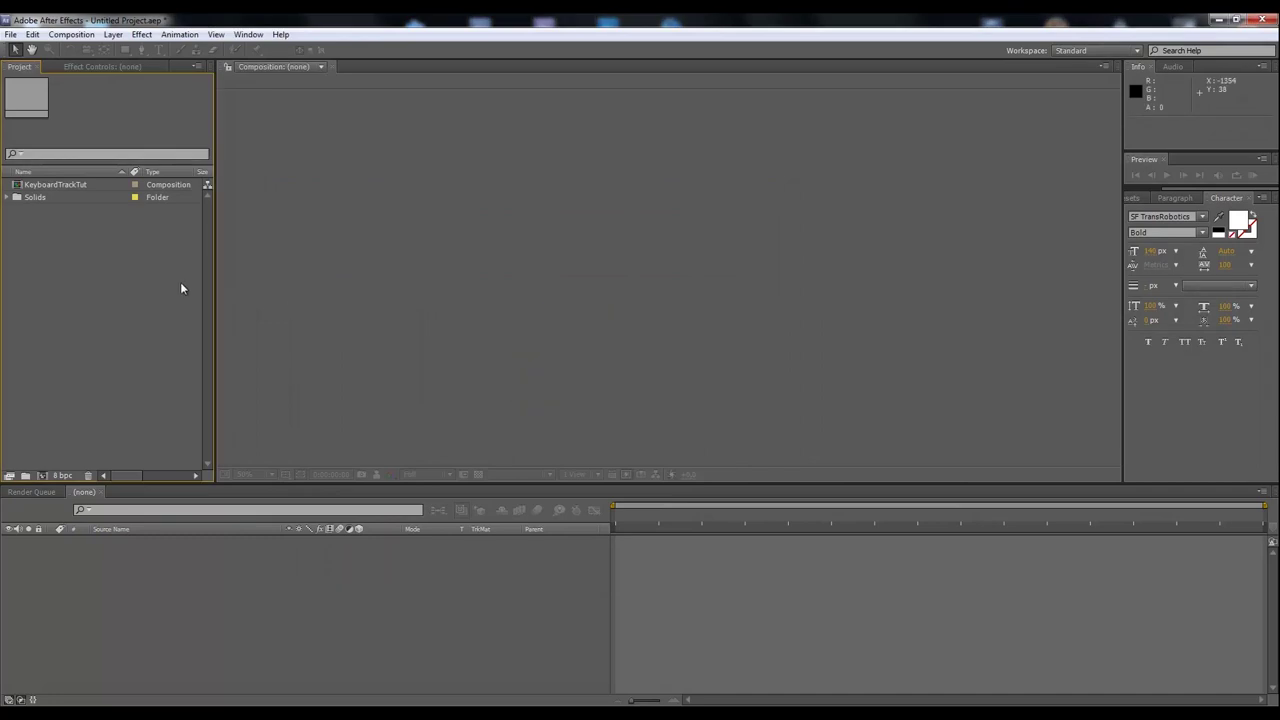
pyautogui.click(20, 189)
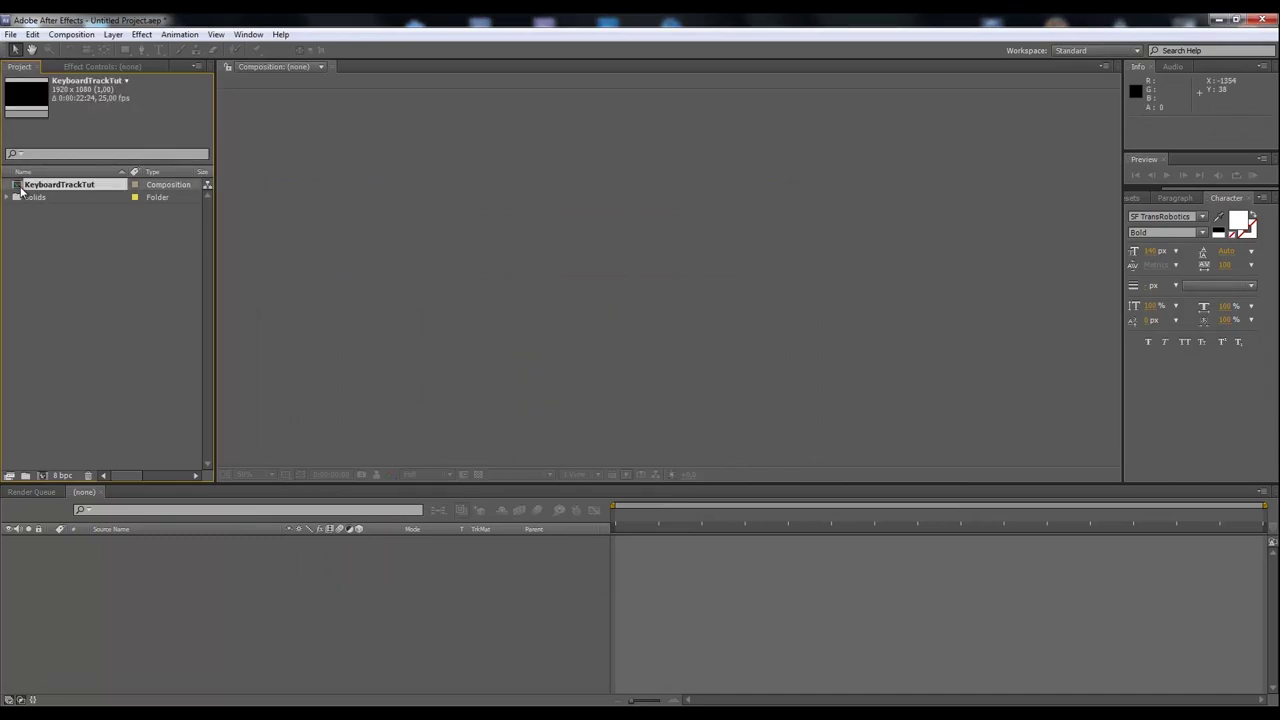
pyautogui.doubleClick(20, 190)
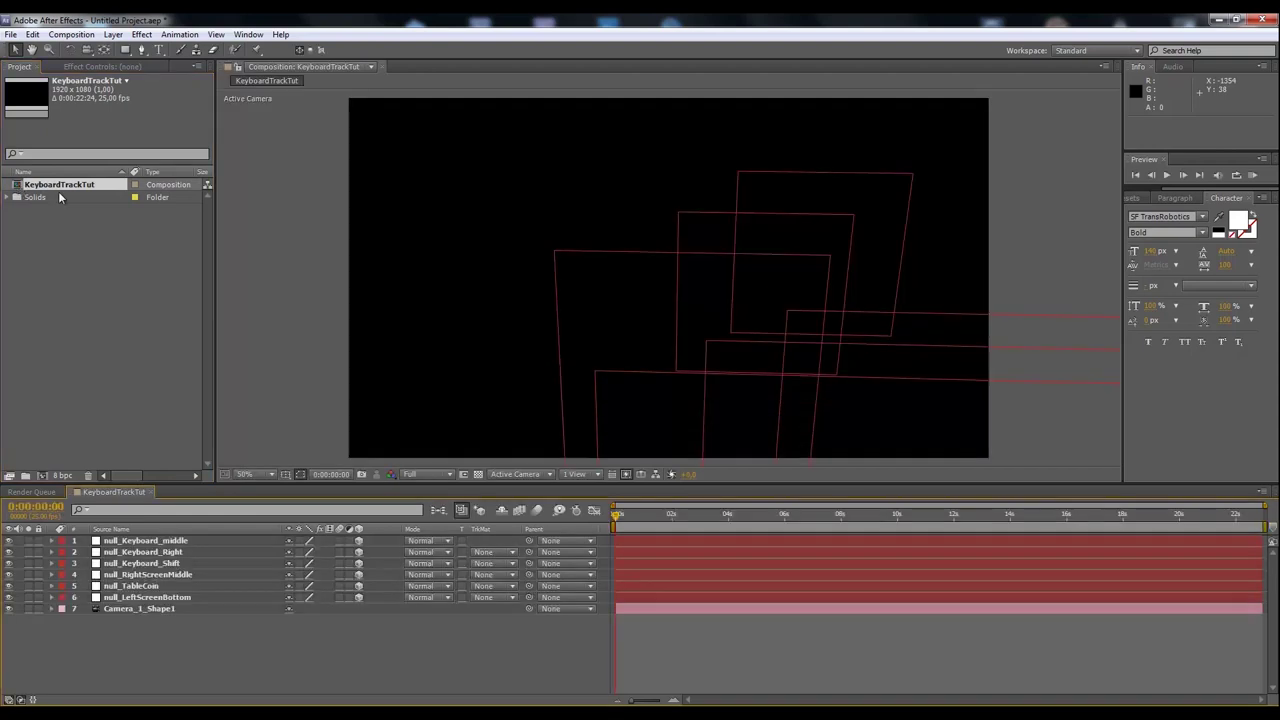
# Check the imported nulls and Camera_1_Shape1, scrubbing the composition from the start to about 0:00:06:10 to see their motion.
pyautogui.click(127, 546)
pyautogui.click(125, 563)
pyautogui.click(121, 609)
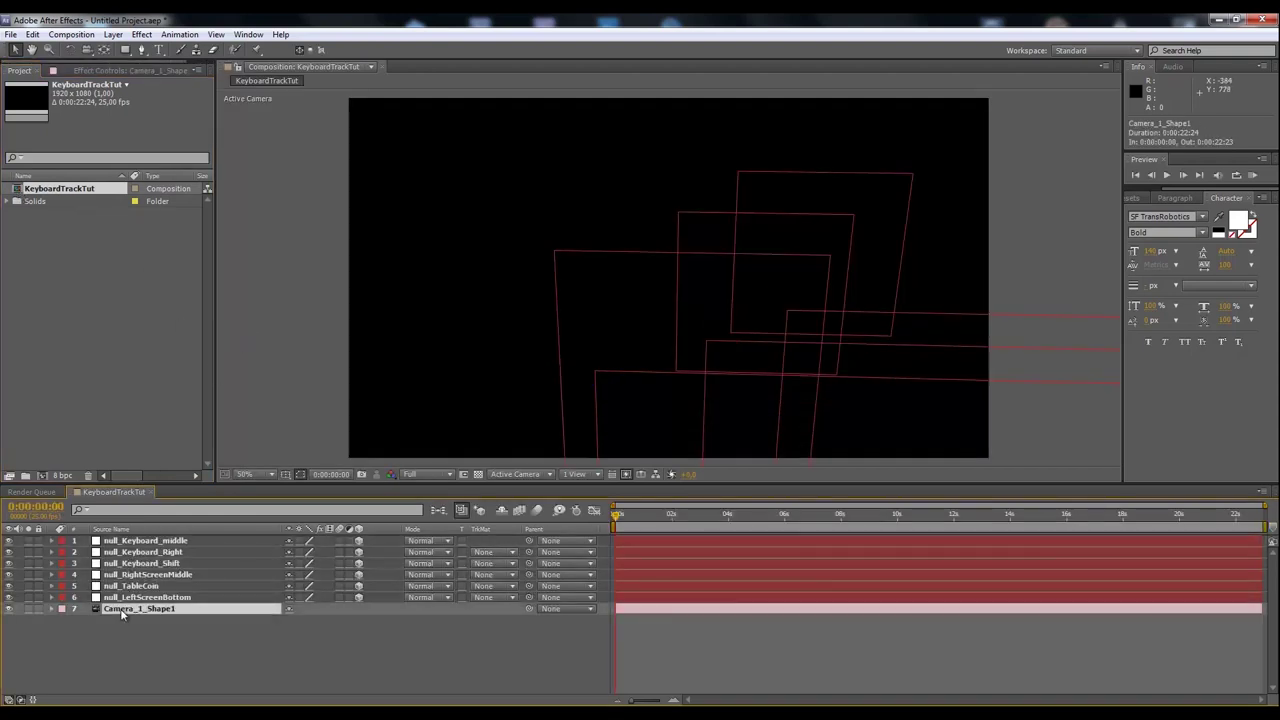
pyautogui.click(195, 643)
pyautogui.moveTo(679, 514); pyautogui.dragTo(797, 512)
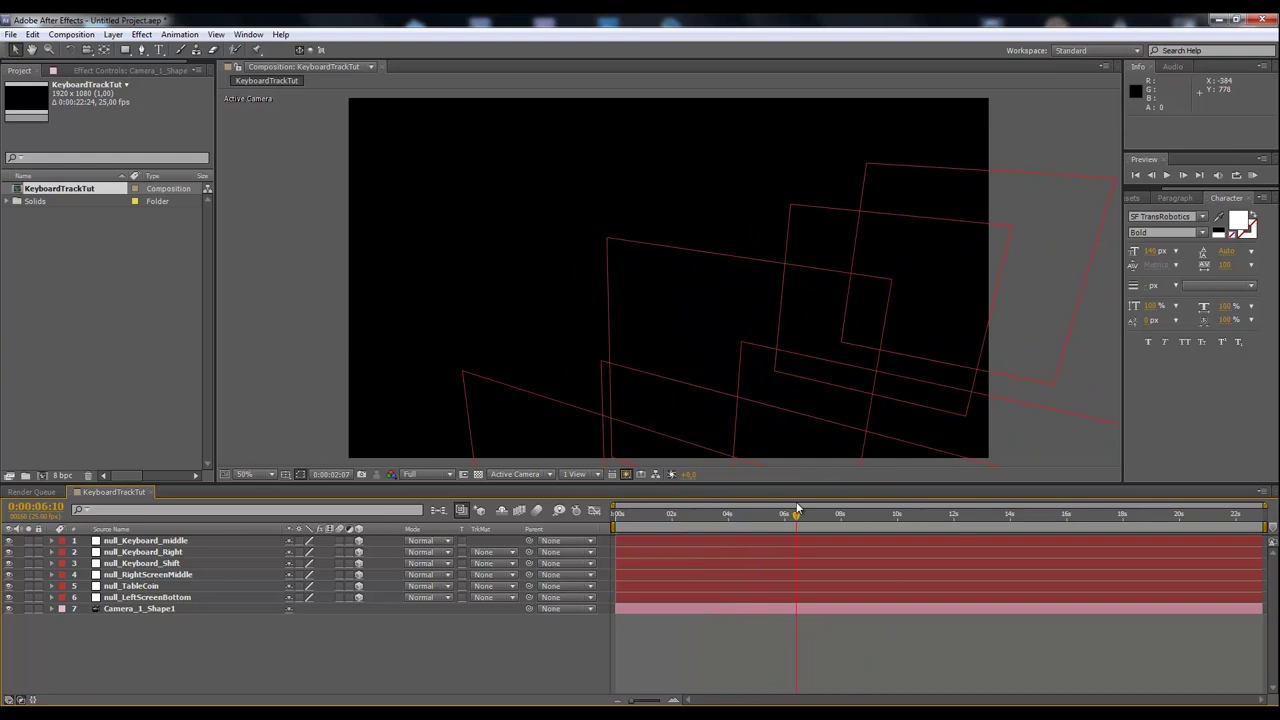
# Switch the composition to 2 Views - Horizontal and examine the motion path of Camera_1_Shape1 up close in the Top view.
pyautogui.click(584, 474)
pyautogui.click(590, 506)
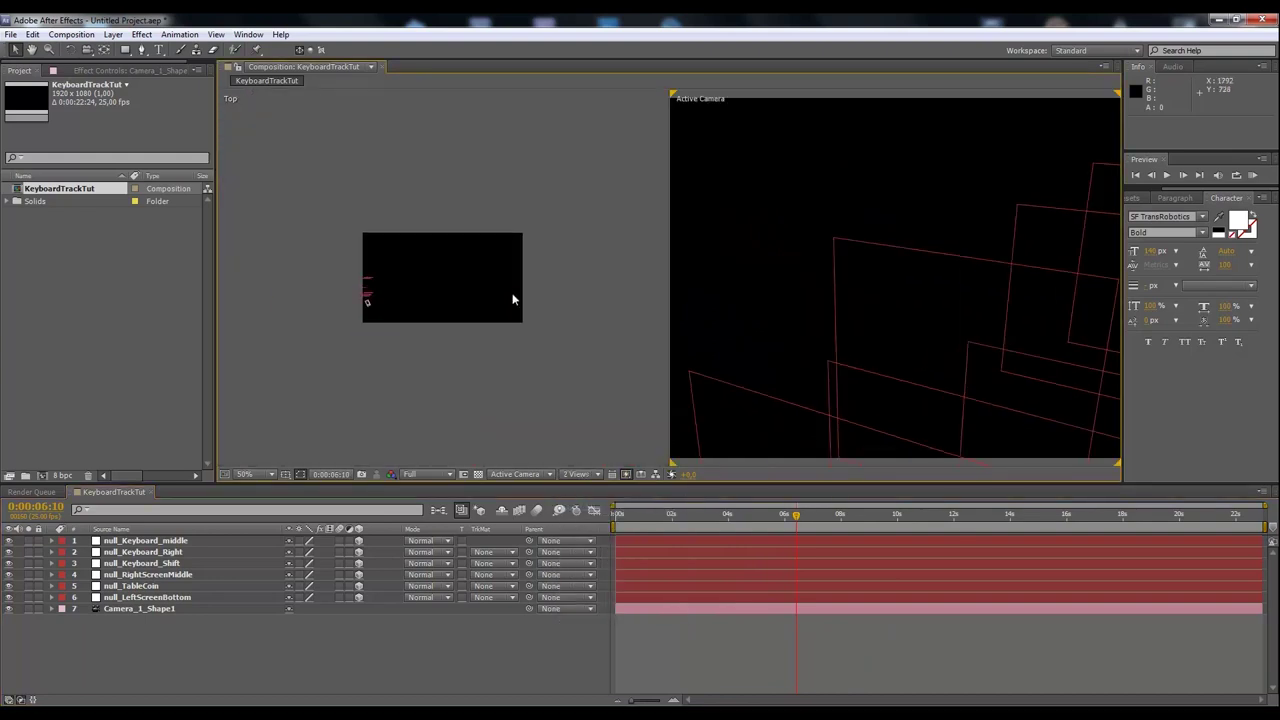
pyautogui.scroll(2, 420, 308)
pyautogui.press('space')
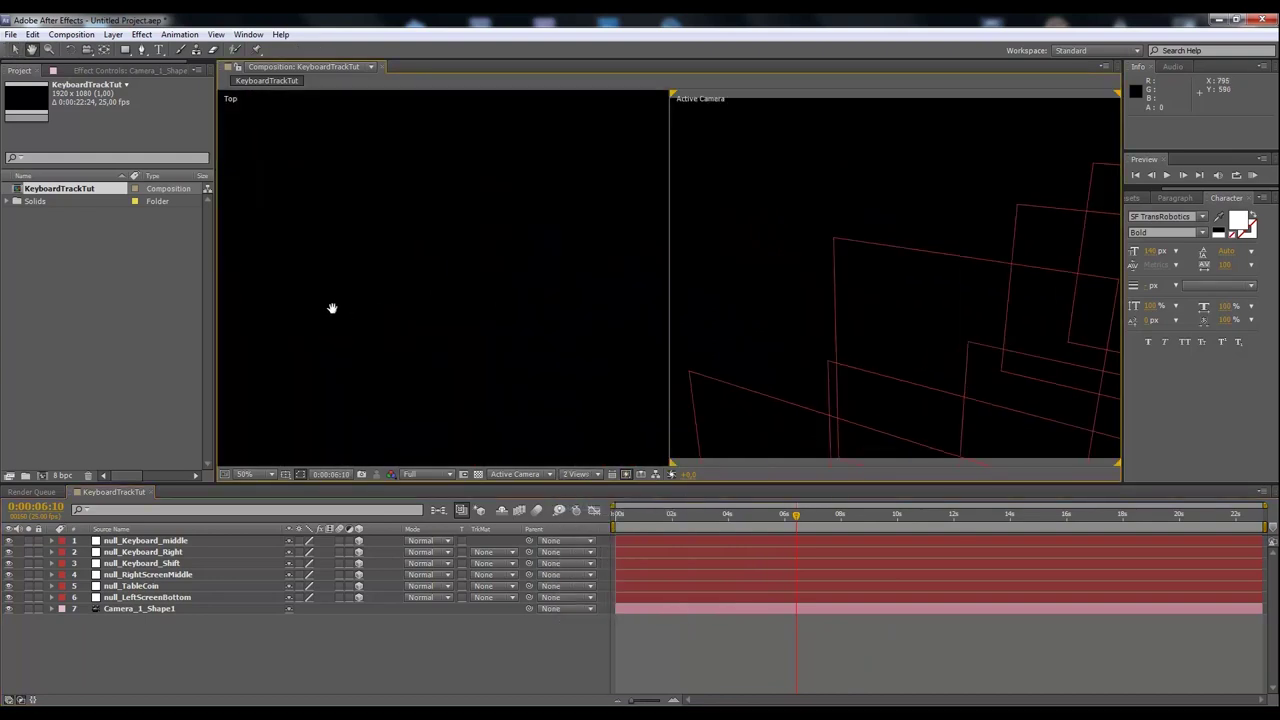
pyautogui.scroll(4, 320, 291)
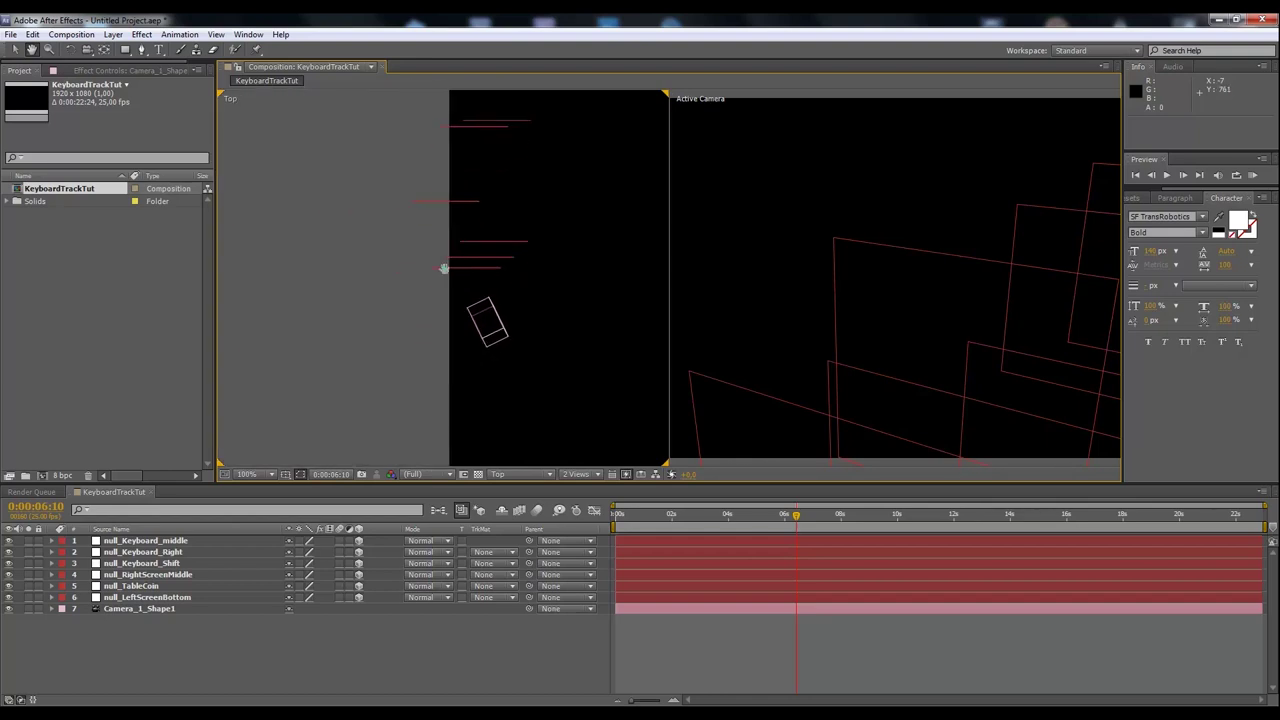
pyautogui.scroll(-2, 479, 309)
pyautogui.moveTo(554, 329); pyautogui.dragTo(380, 246)
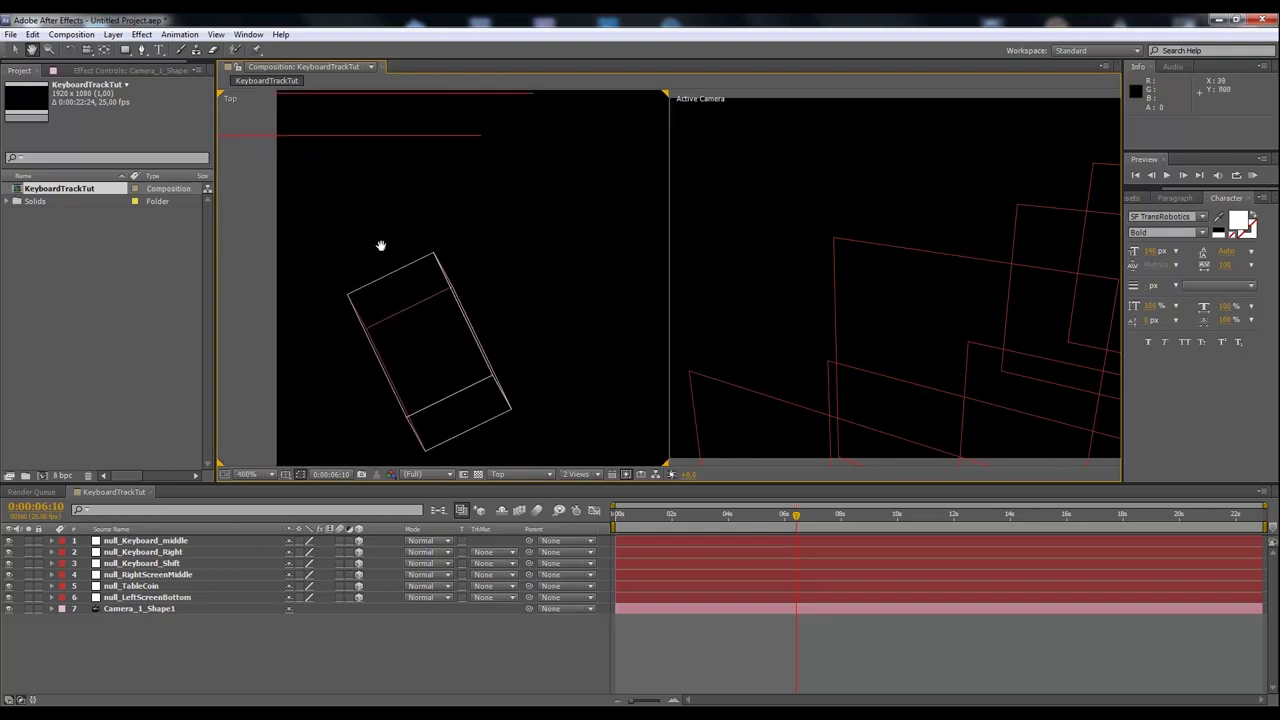
pyautogui.click(145, 607)
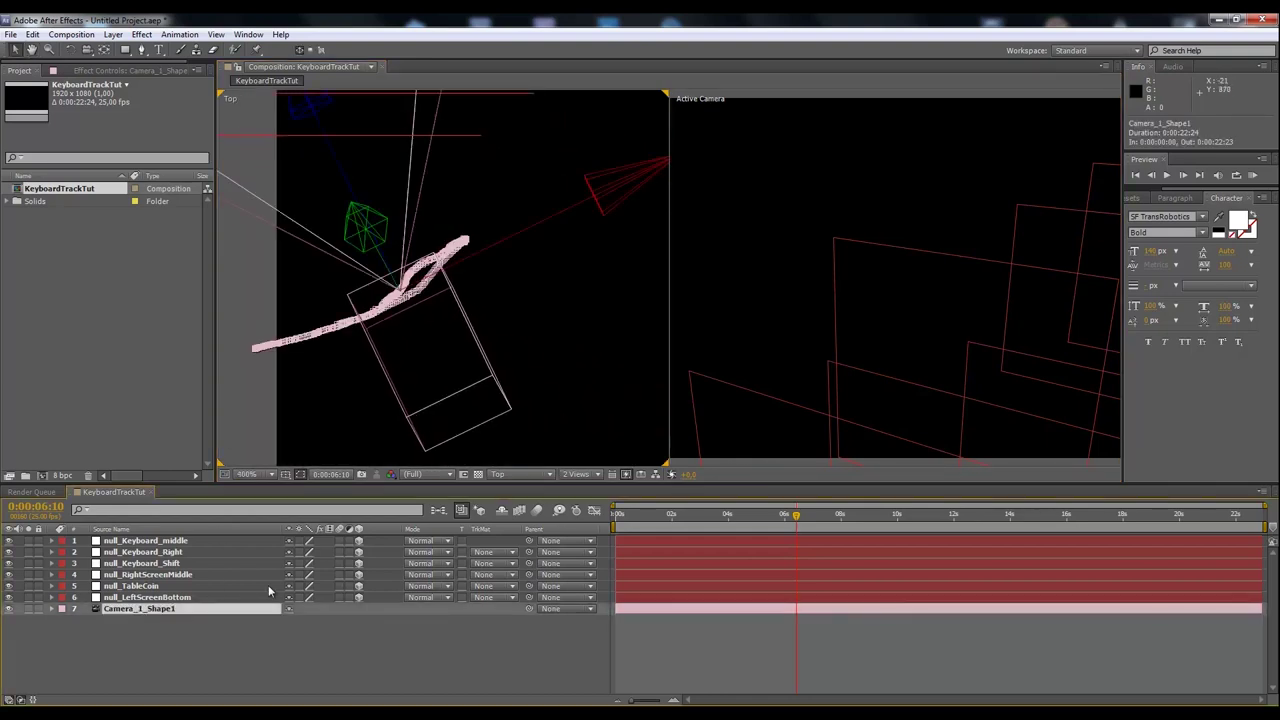
pyautogui.scroll(2, 394, 297)
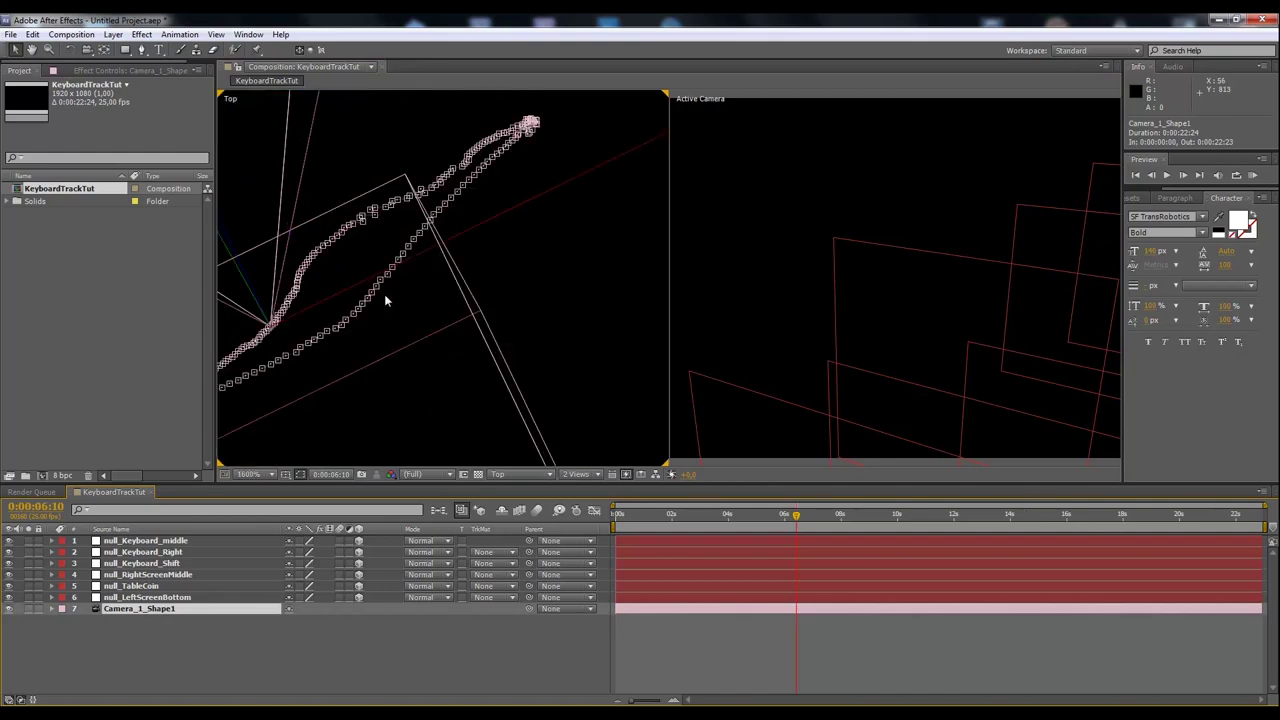
pyautogui.moveTo(329, 291); pyautogui.dragTo(568, 239)
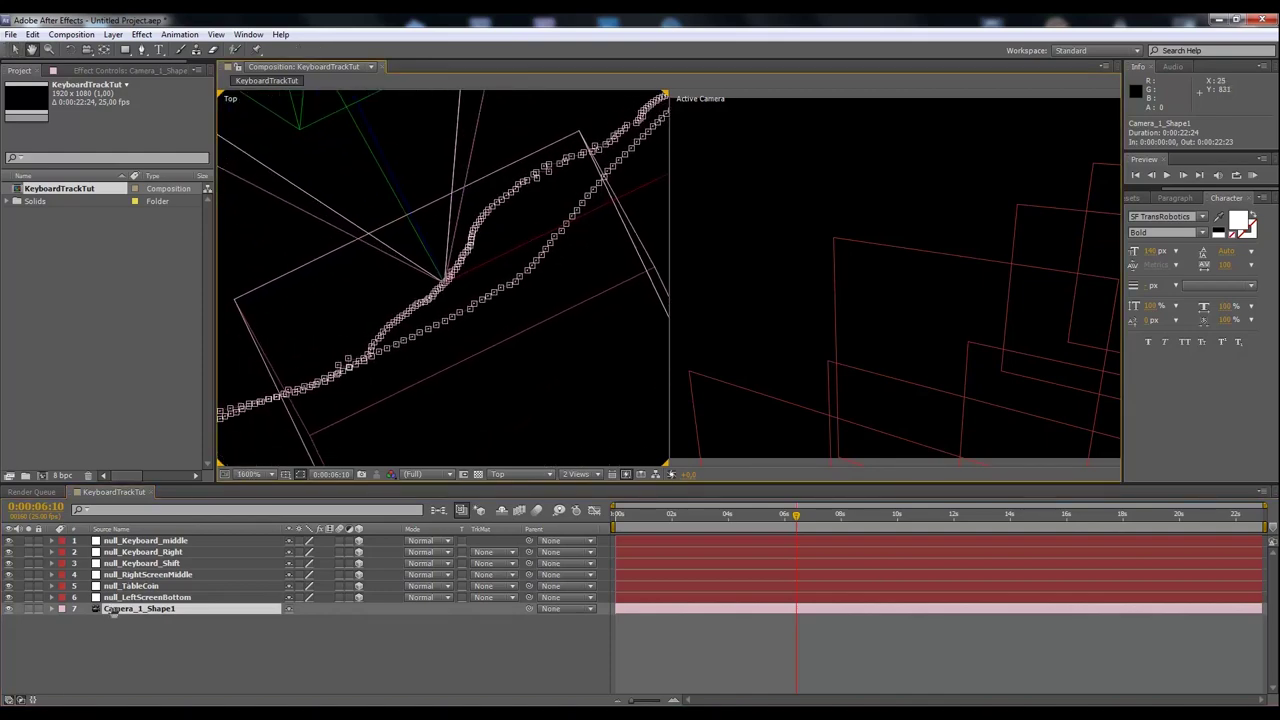
pyautogui.press('v')
pyautogui.click(130, 630)
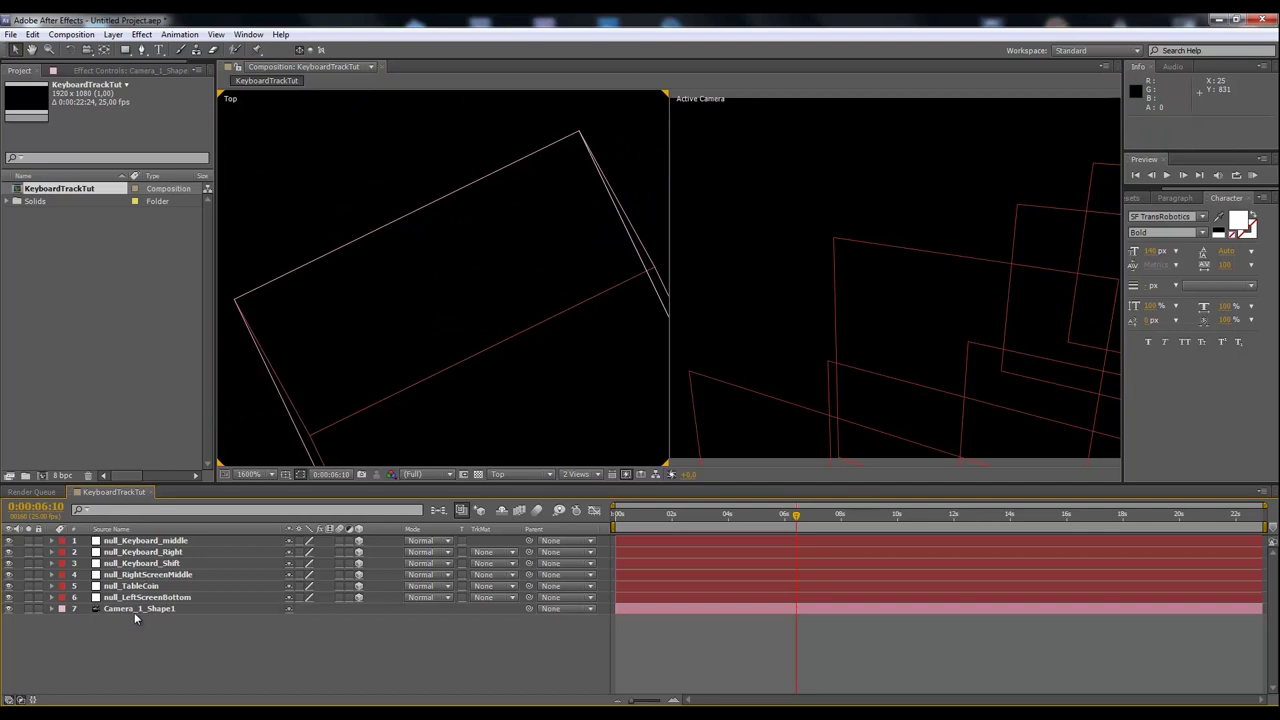
# Reveal the keyframed properties of Camera_1_Shape1 to inspect its keyframes, and return the composition to 1 View.
pyautogui.click(129, 609)
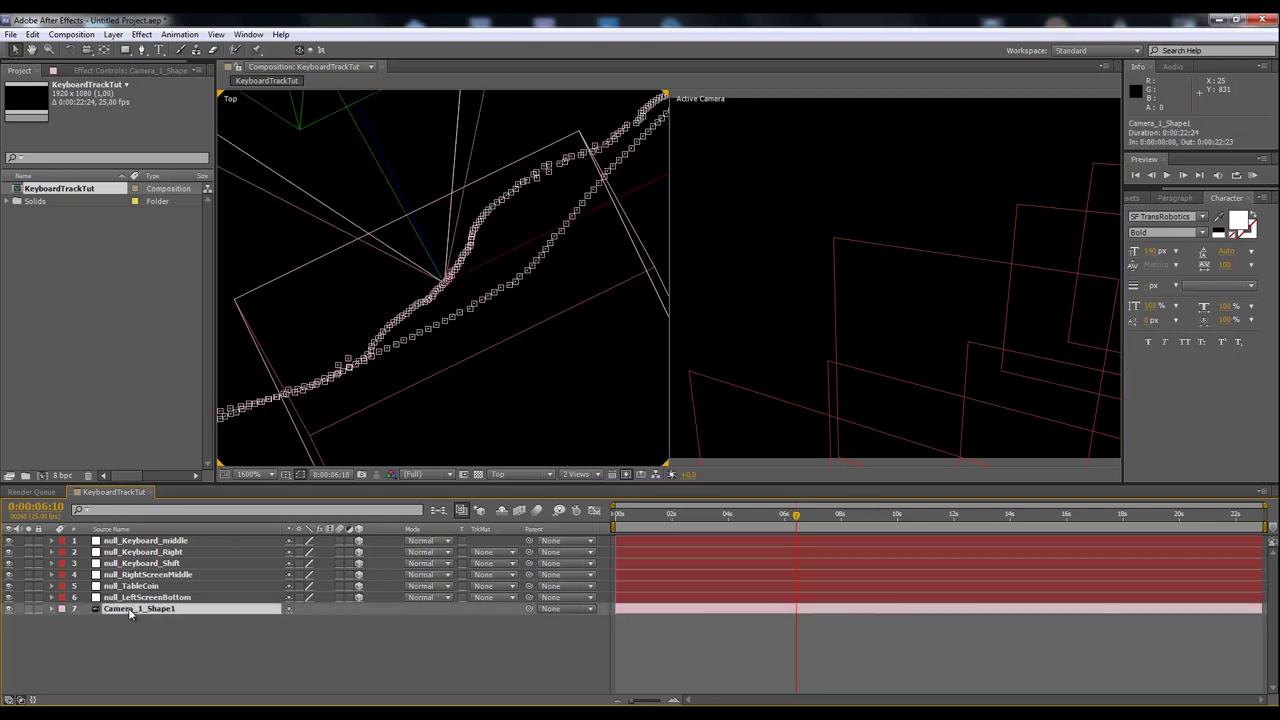
pyautogui.press('u')
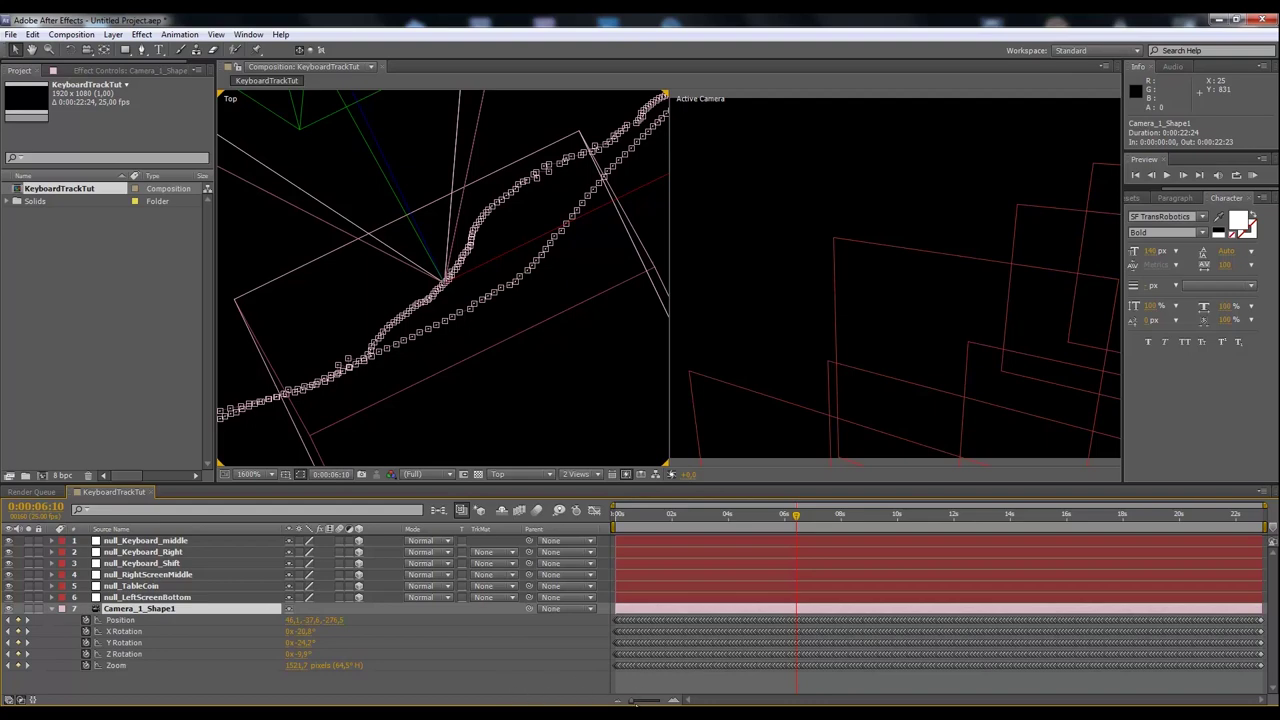
pyautogui.moveTo(643, 704)
pyautogui.mouseDown()
pyautogui.moveTo(672, 699)
pyautogui.moveTo(636, 701)
pyautogui.mouseUp()
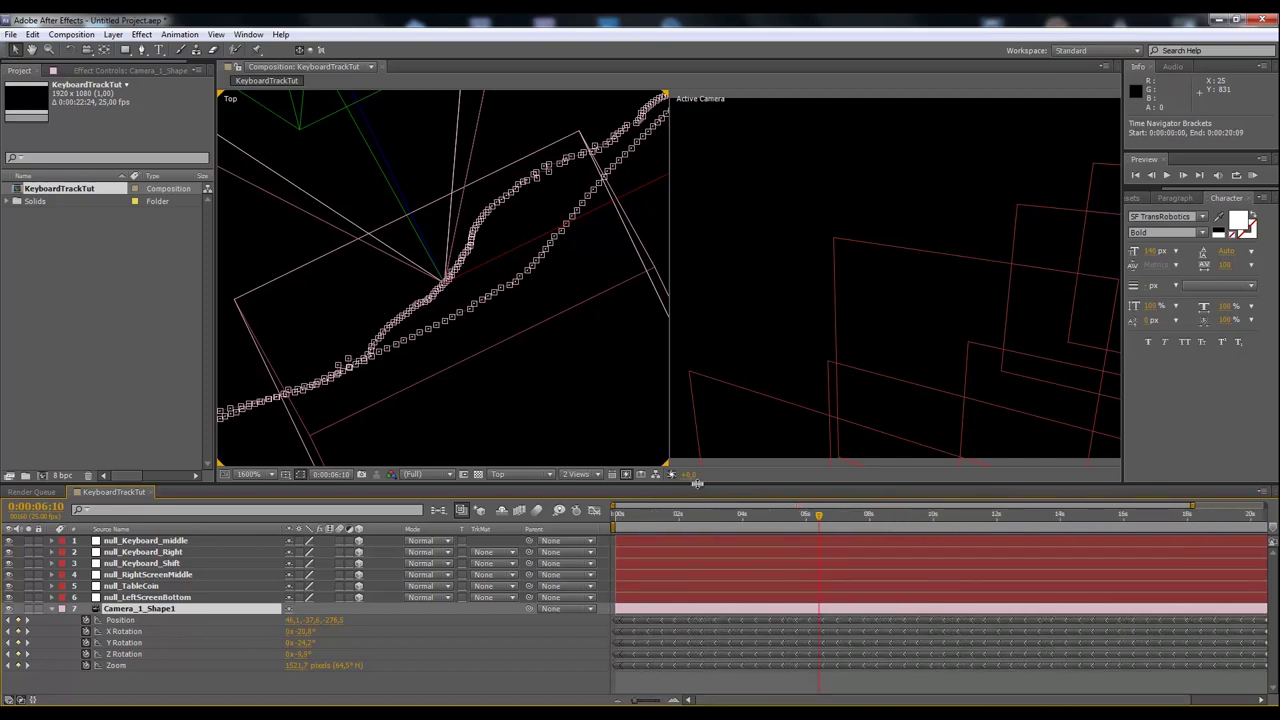
pyautogui.moveTo(697, 483); pyautogui.dragTo(690, 488)
pyautogui.click(580, 479)
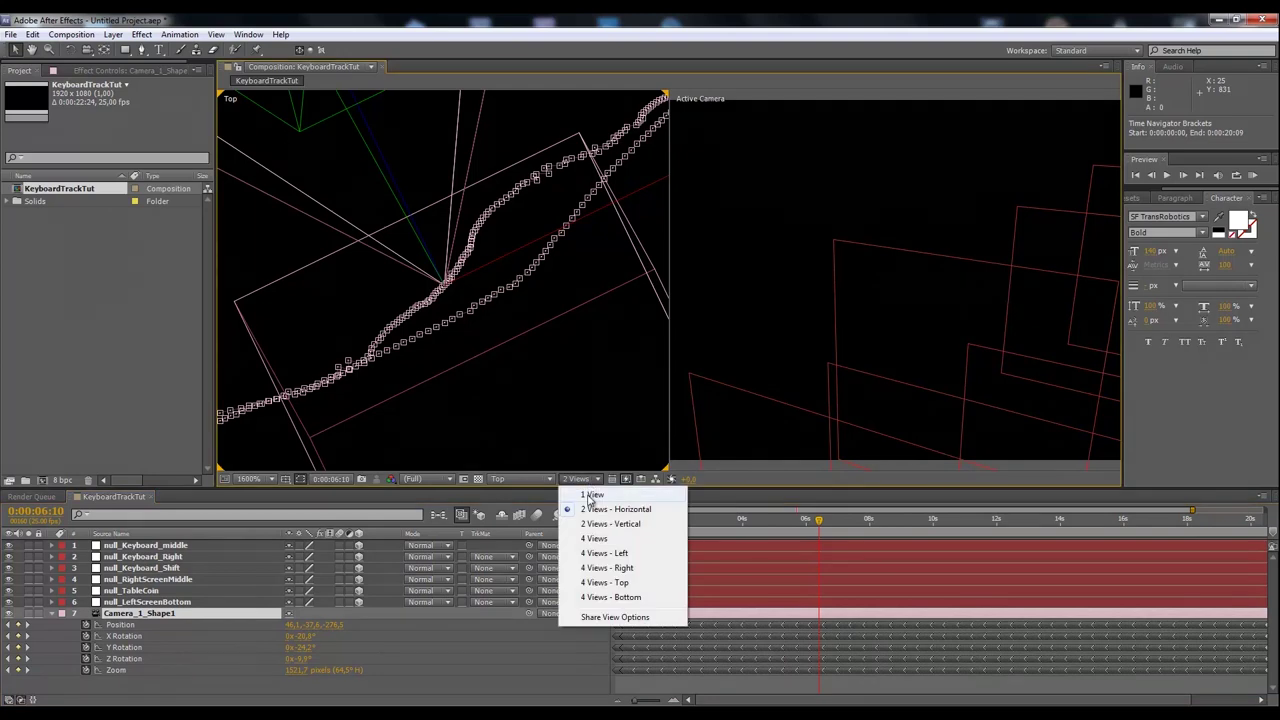
pyautogui.click(590, 495)
# Import the footage MVI_2698.MOV from the (Metrage) folder into the project.
pyautogui.rightClick(30, 244)
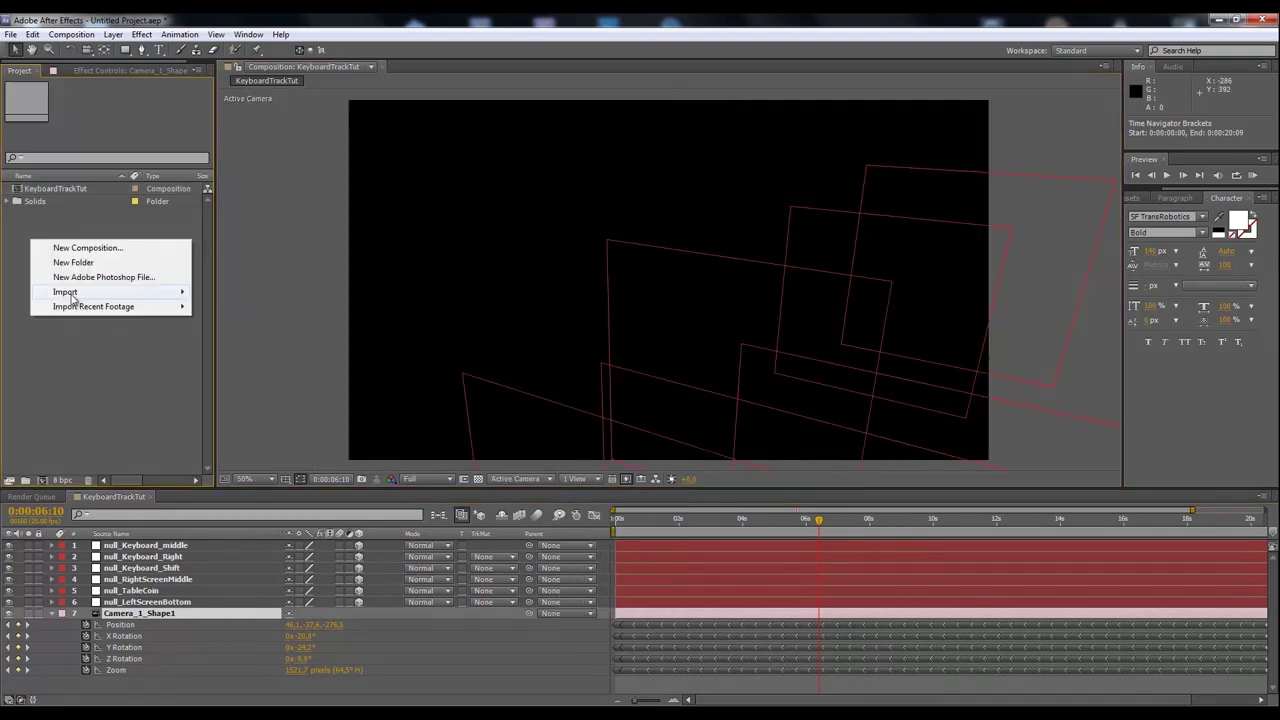
pyautogui.moveTo(172, 292)
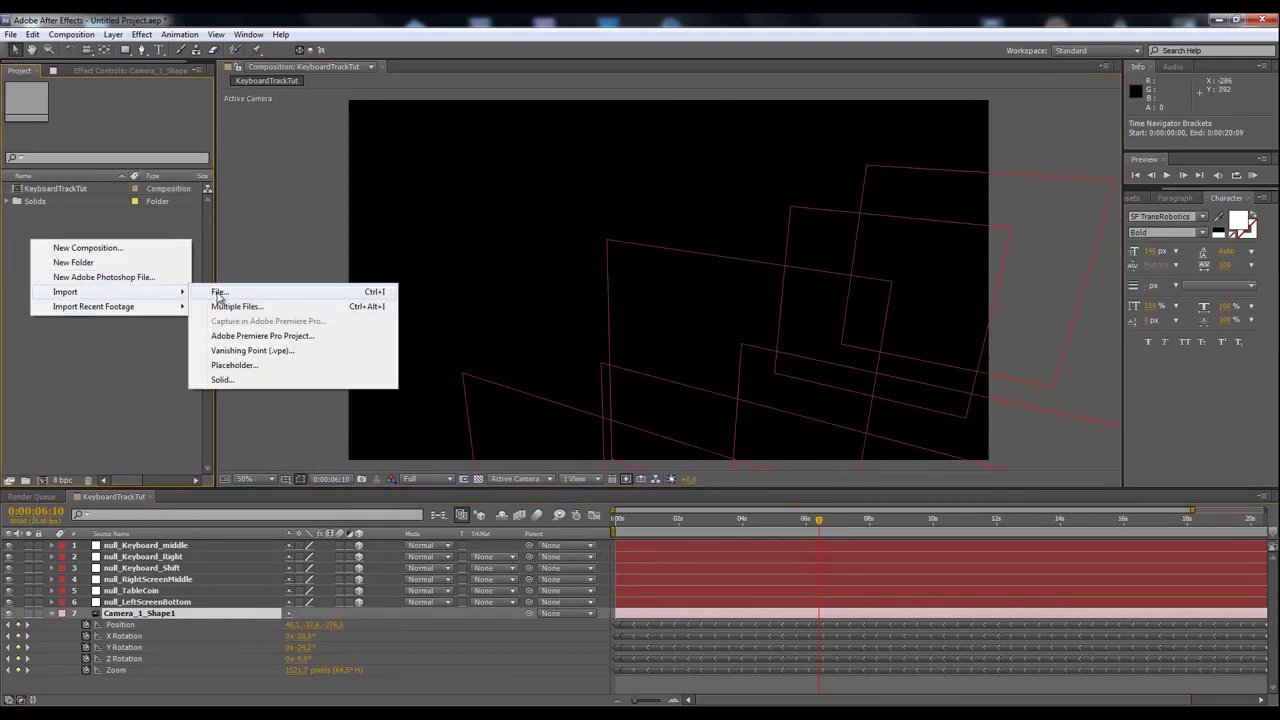
pyautogui.click(216, 292)
pyautogui.click(456, 212)
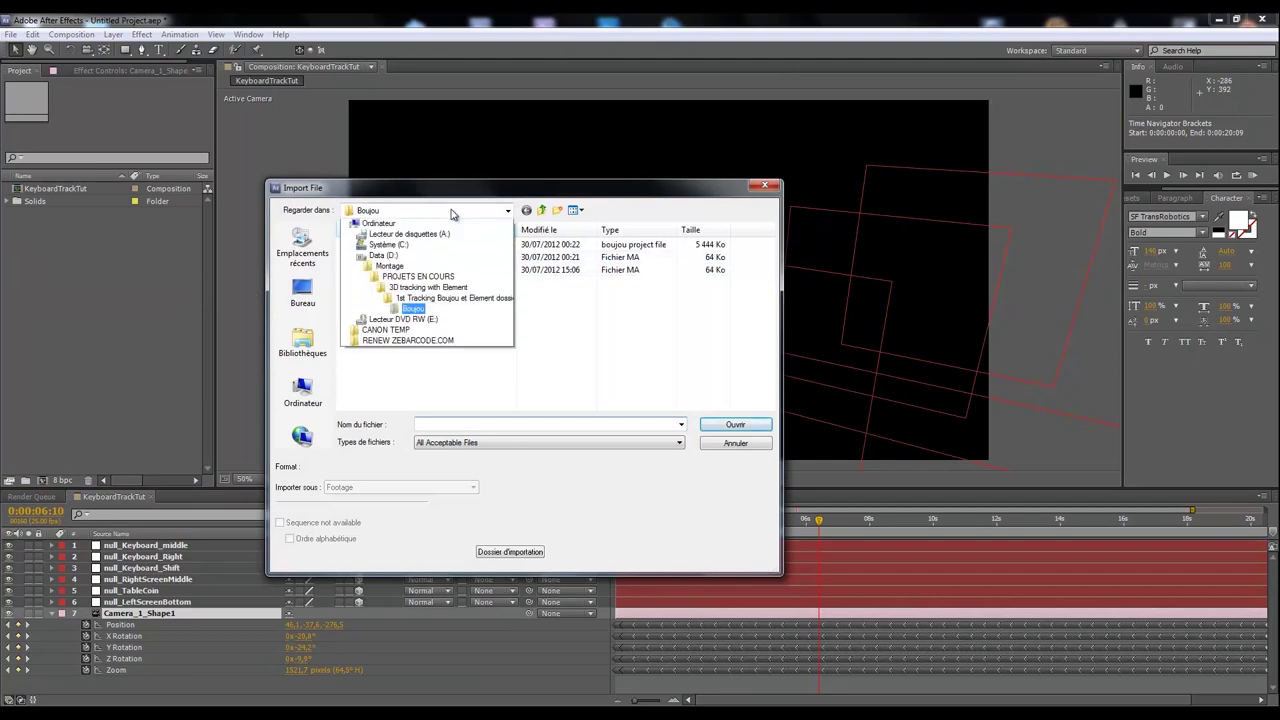
pyautogui.click(543, 211)
pyautogui.click(543, 211)
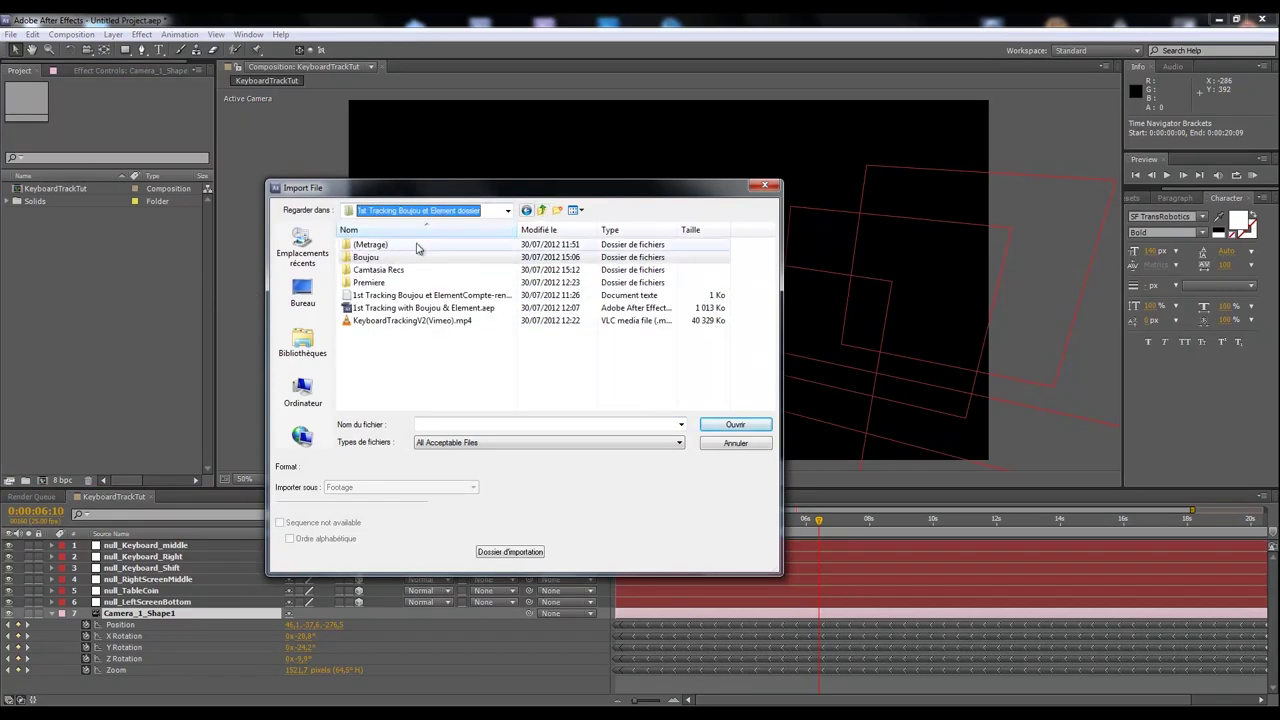
pyautogui.doubleClick(370, 245)
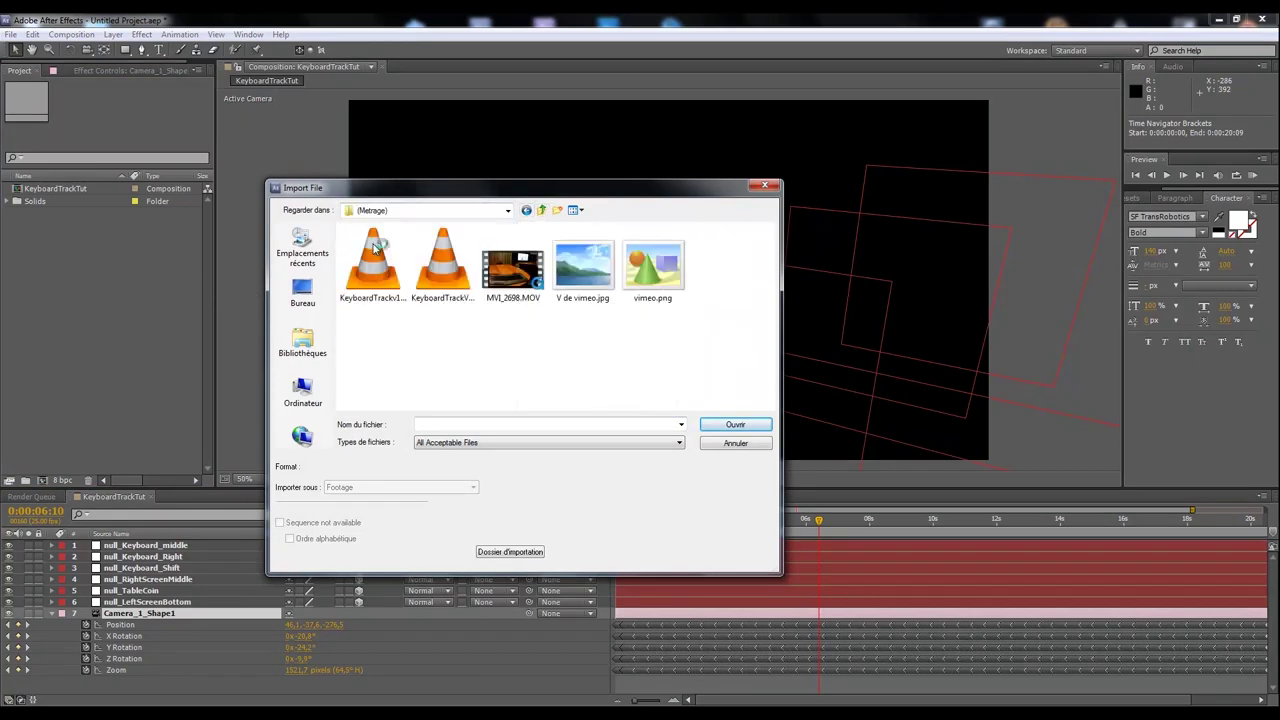
pyautogui.doubleClick(514, 290)
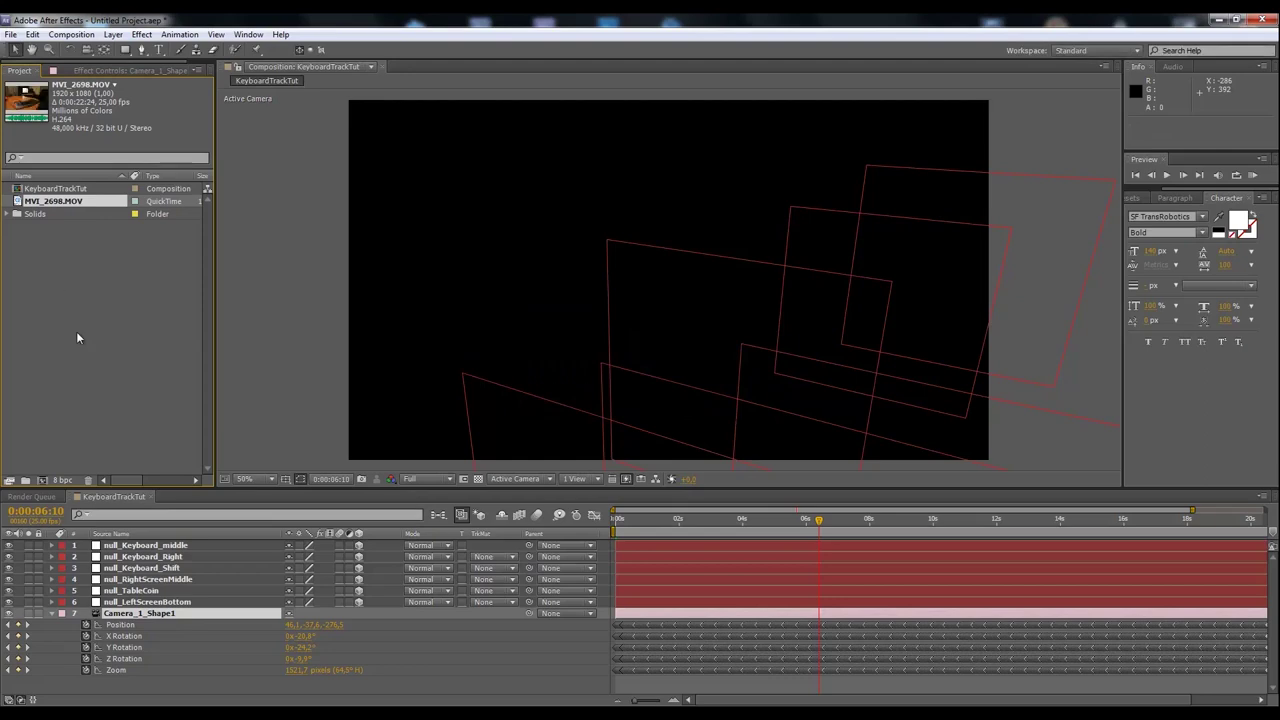
# Collapse the camera layer's properties and add MVI_2698.MOV to the KeyboardTrackTut composition as the lowest layer, beneath the camera.
pyautogui.click(53, 613)
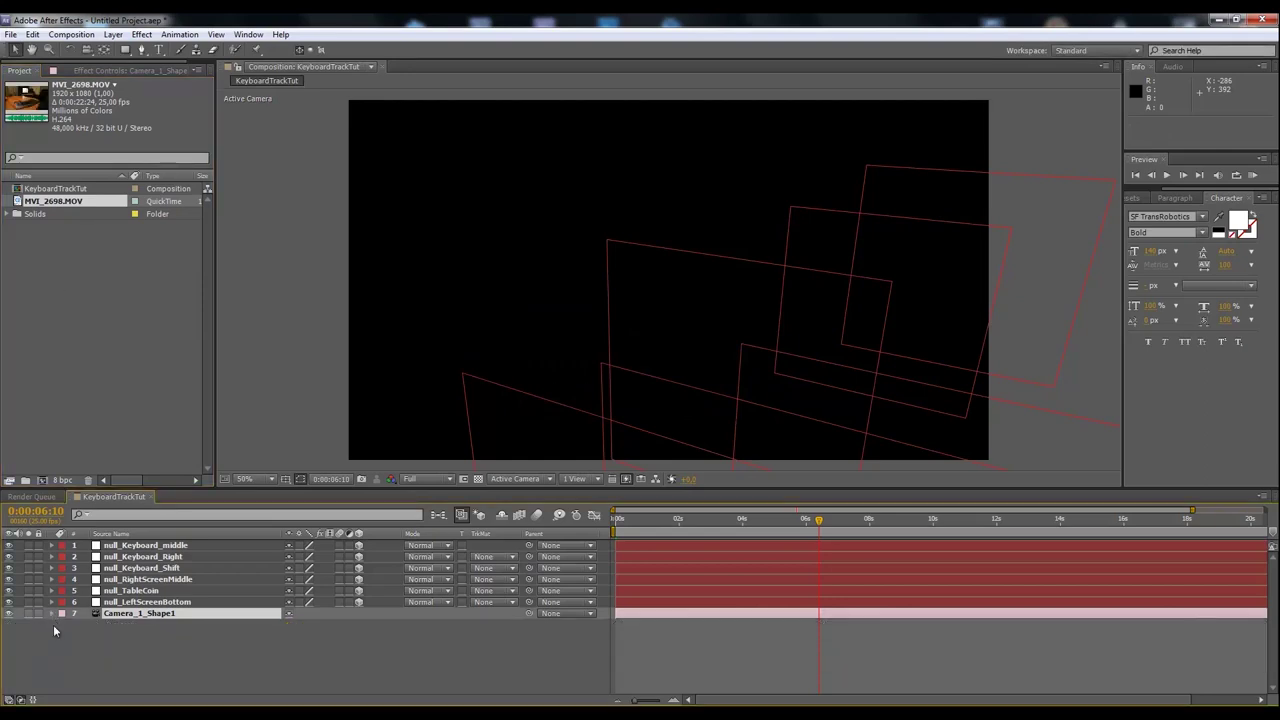
pyautogui.click(113, 638)
pyautogui.moveTo(20, 203); pyautogui.dragTo(200, 658)
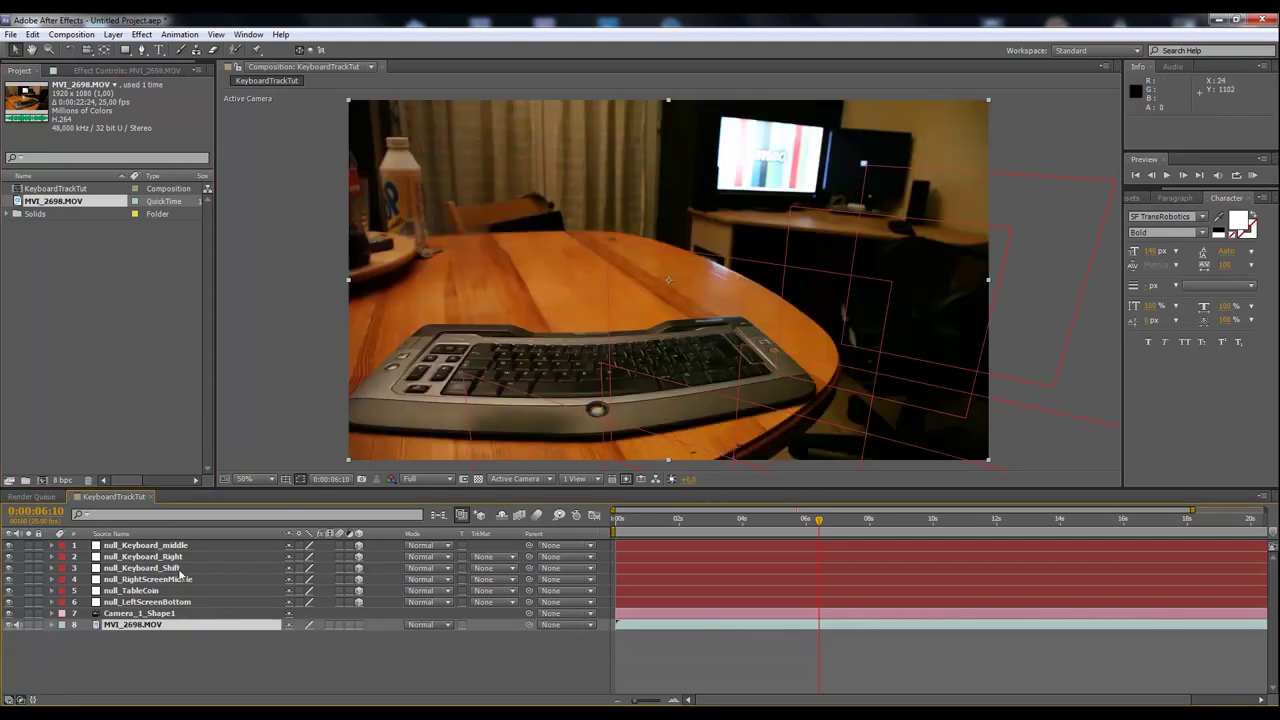
# Select null_Keyboard_middle and scrub the timeline to check how the tracked null follows the keyboard in the footage.
pyautogui.click(150, 547)
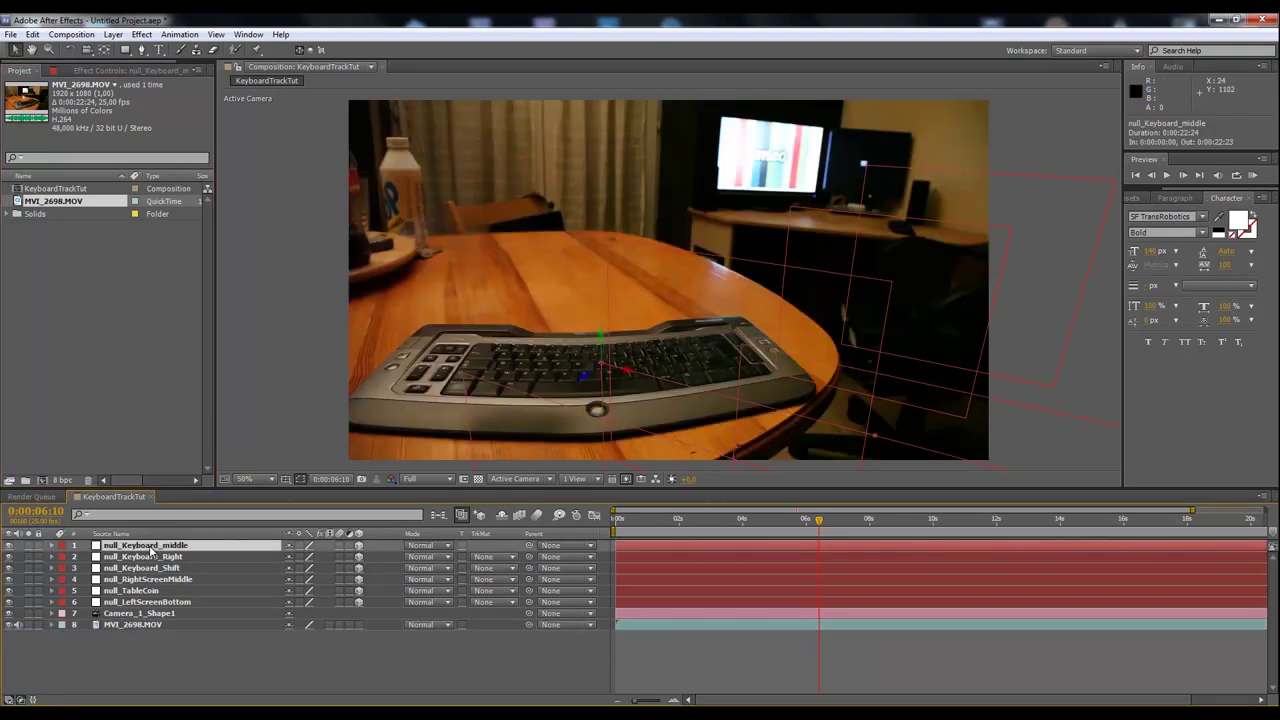
pyautogui.moveTo(836, 527); pyautogui.dragTo(895, 520)
pyautogui.moveTo(714, 487); pyautogui.dragTo(718, 561)
pyautogui.moveTo(930, 600); pyautogui.dragTo(818, 507)
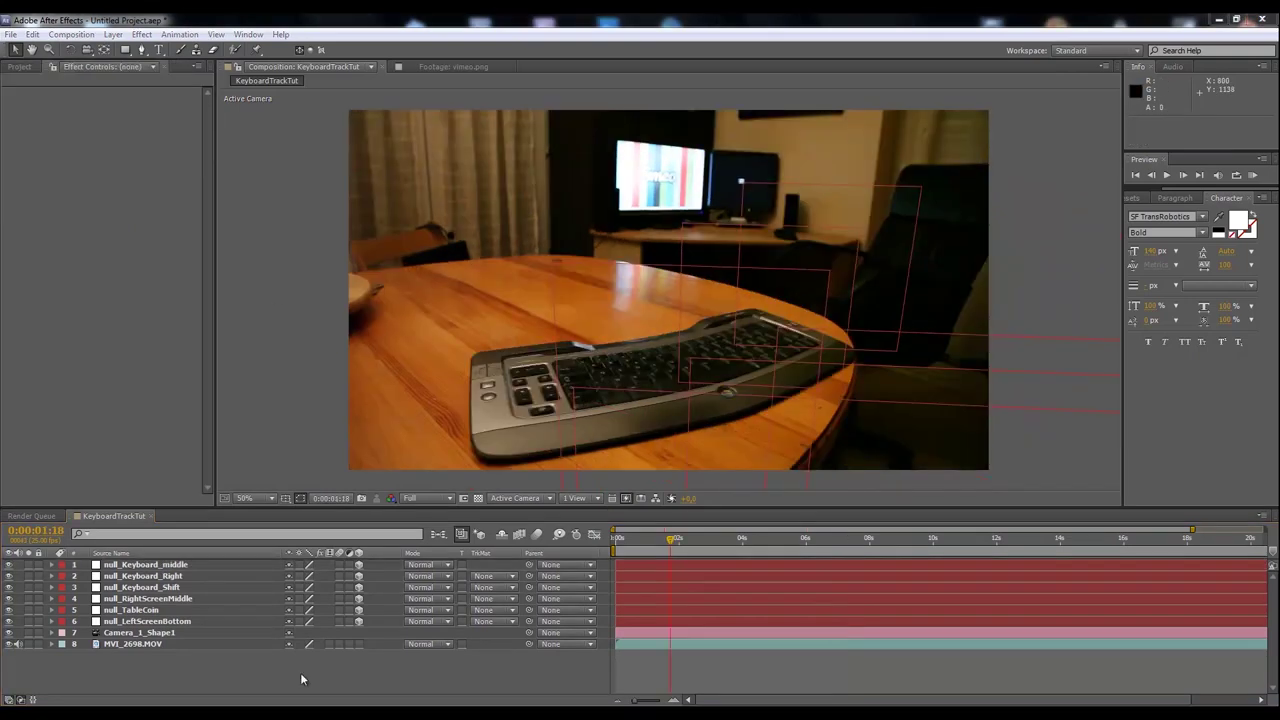
# Create a new comp-sized solid layer named Element in the KeyboardTrackTut composition.
pyautogui.rightClick(303, 670)
pyautogui.moveTo(400, 542)
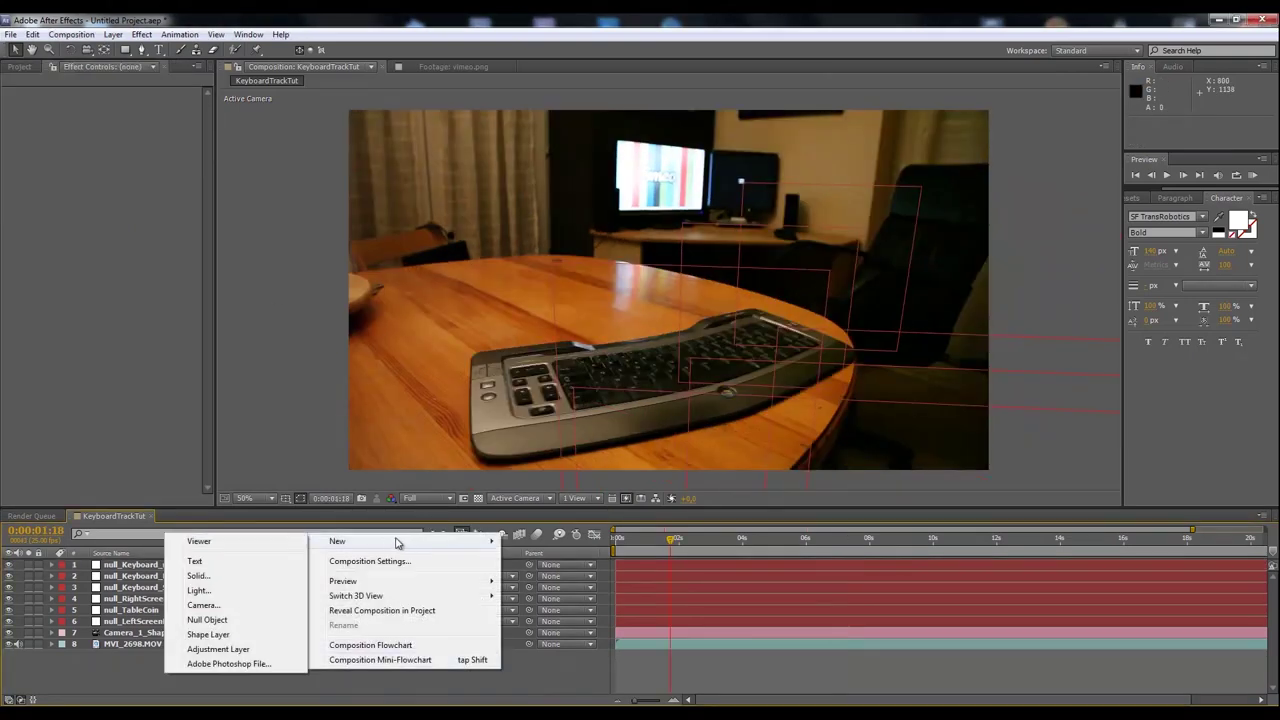
pyautogui.click(205, 579)
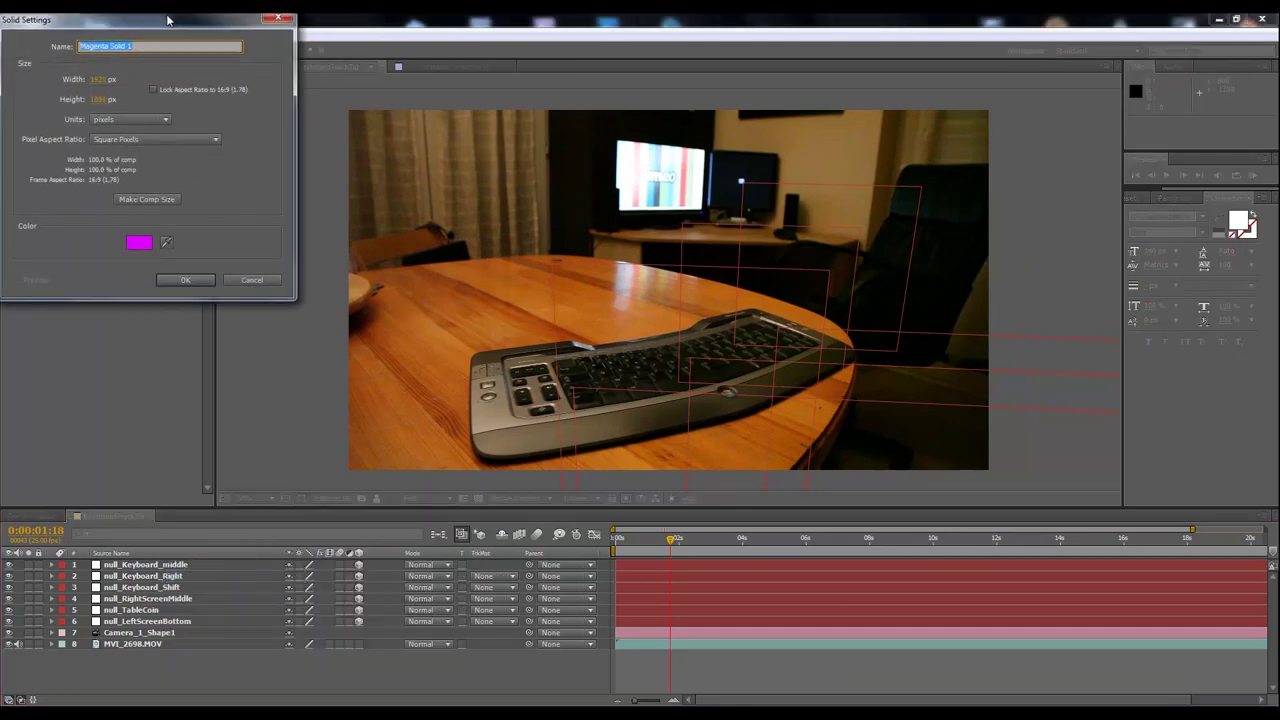
pyautogui.moveTo(168, 19); pyautogui.dragTo(340, 181)
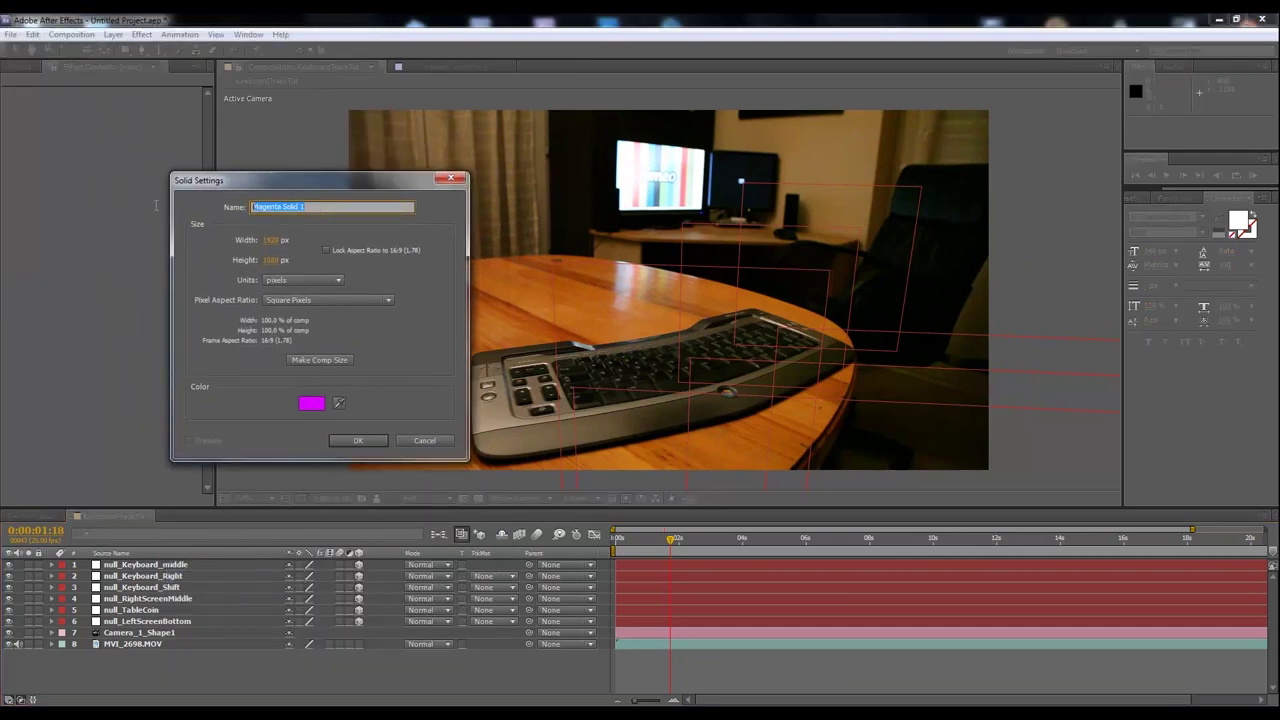
pyautogui.write('Element')
pyautogui.click(341, 441)
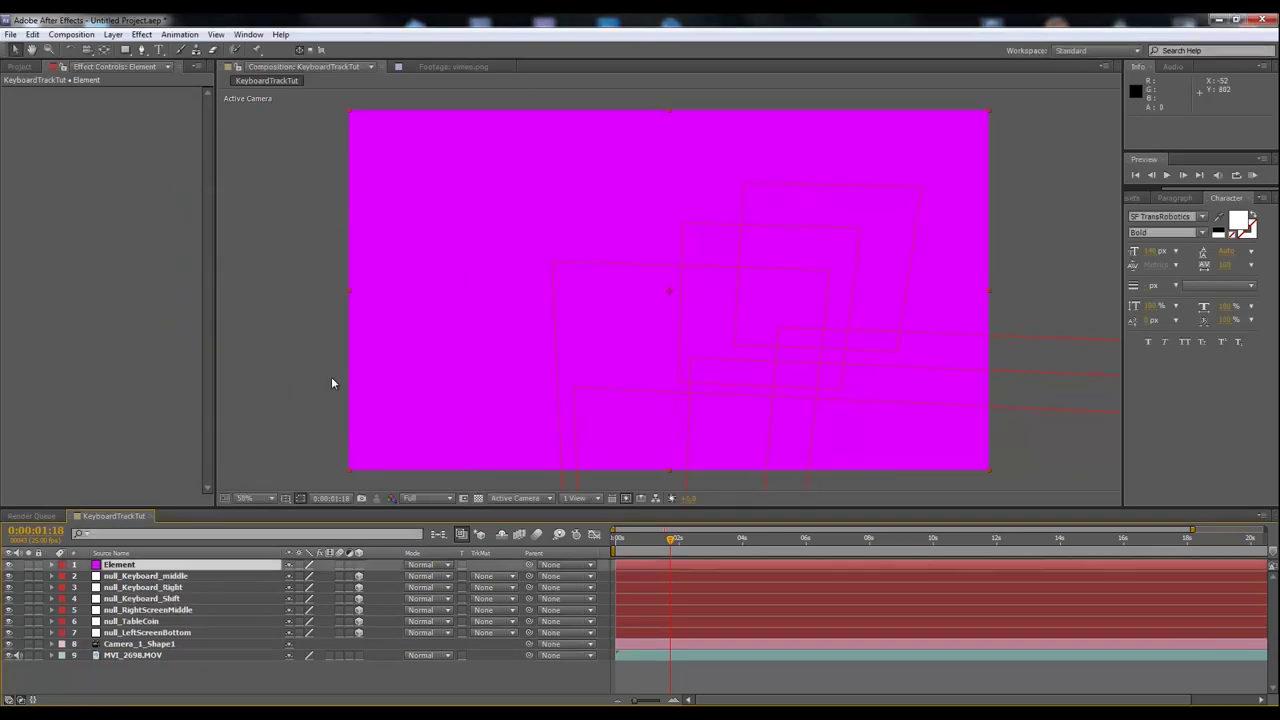
# Apply the Video Copilot Element effect to the Element solid.
pyautogui.click(141, 34)
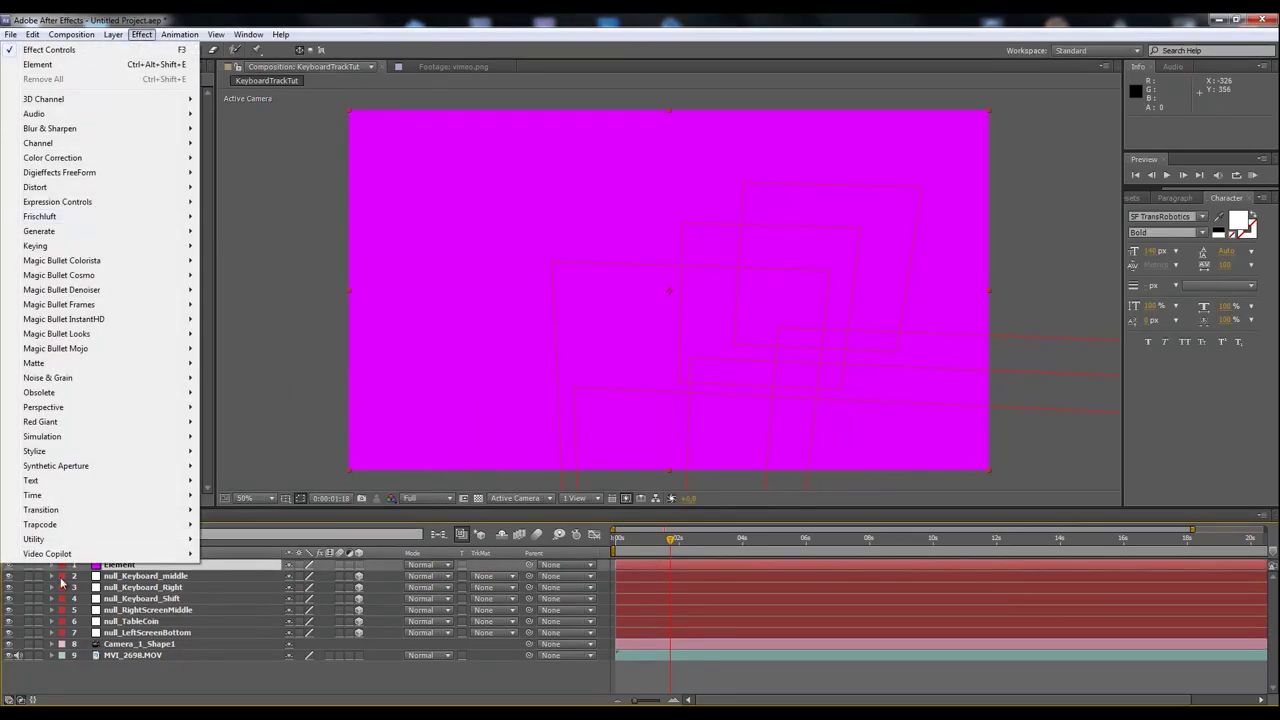
pyautogui.moveTo(74, 554)
pyautogui.click(250, 556)
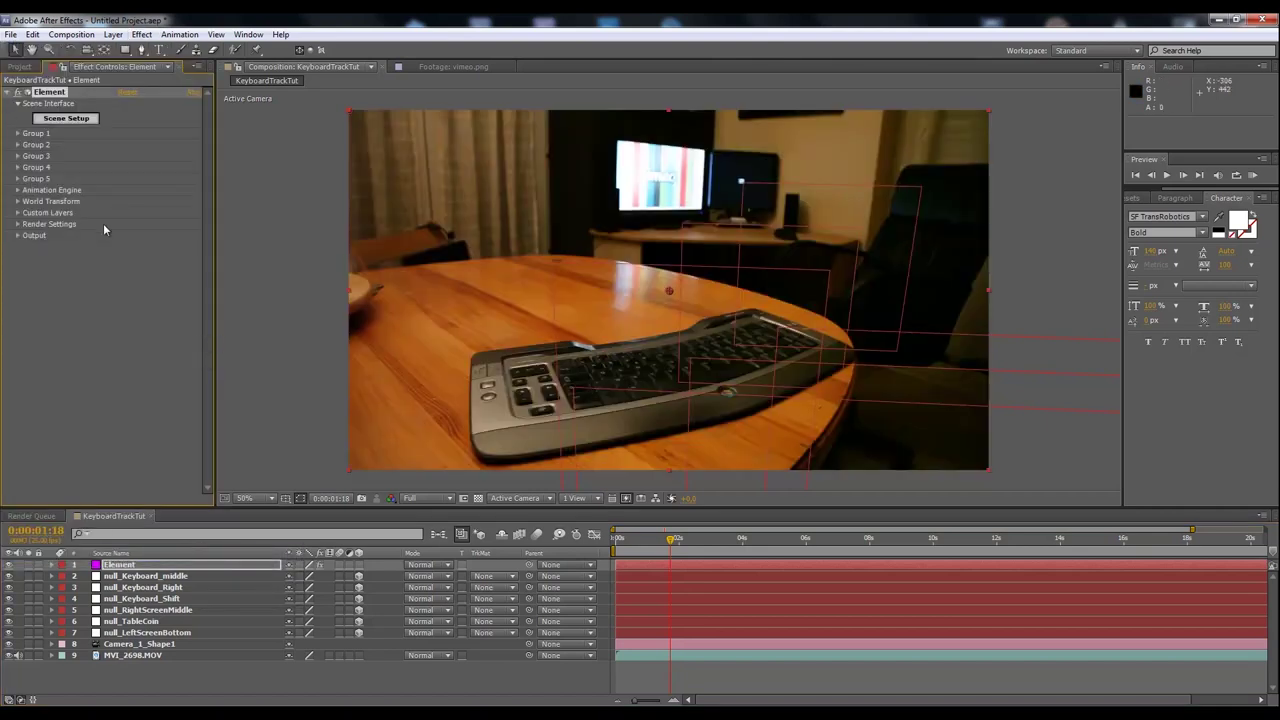
# Open vimeo.png from the project as footage and examine the outline of its lettering up close.
pyautogui.click(19, 66)
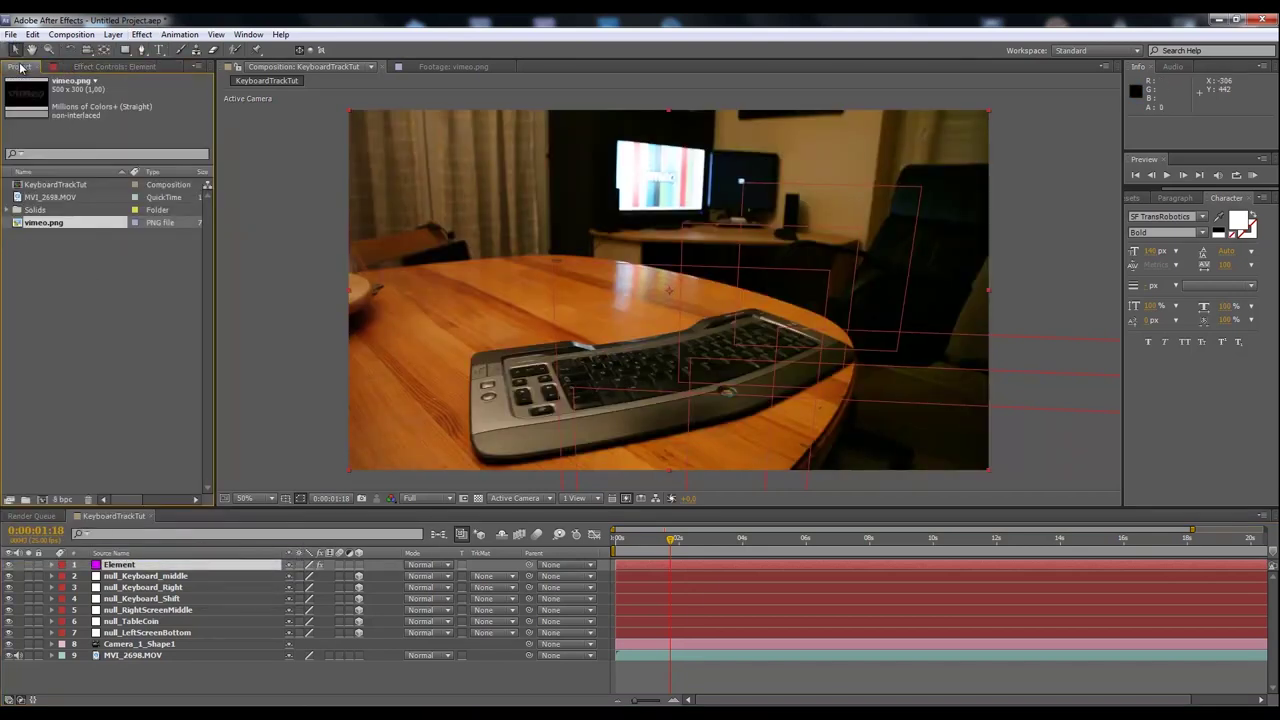
pyautogui.doubleClick(19, 224)
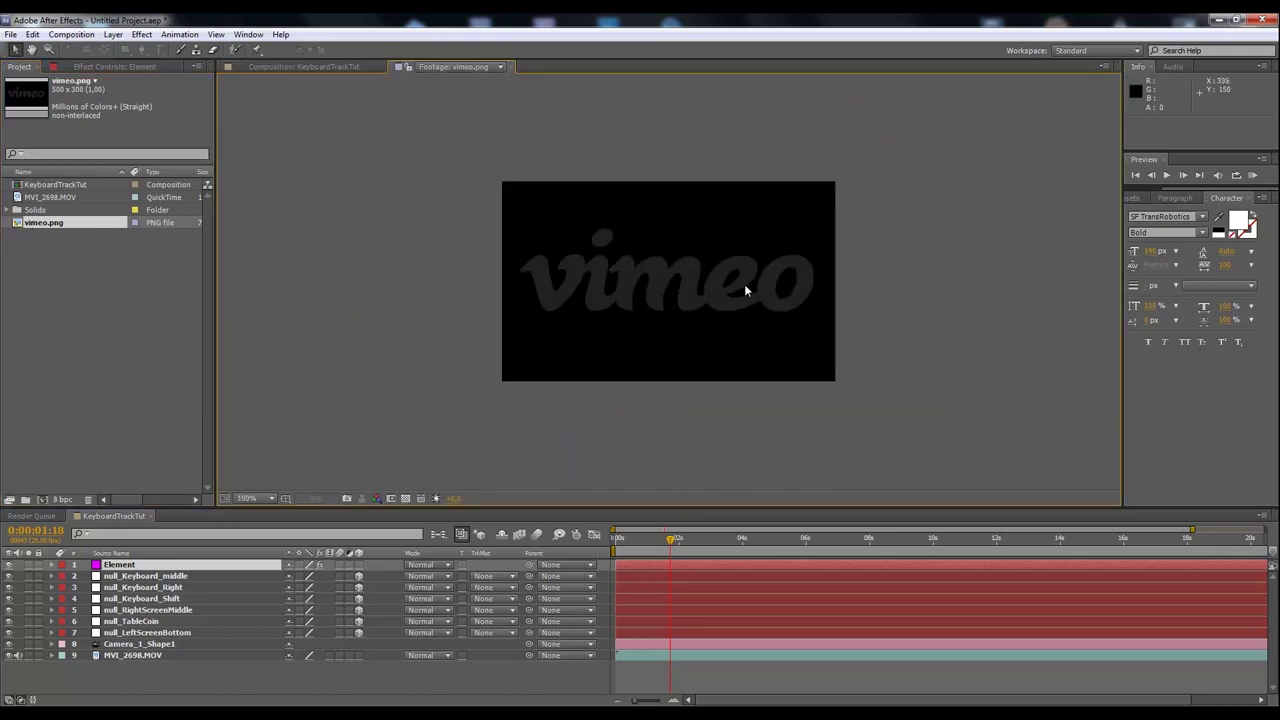
pyautogui.scroll(2, 713, 285)
pyautogui.scroll(-2, 713, 285)
pyautogui.scroll(2, 713, 285)
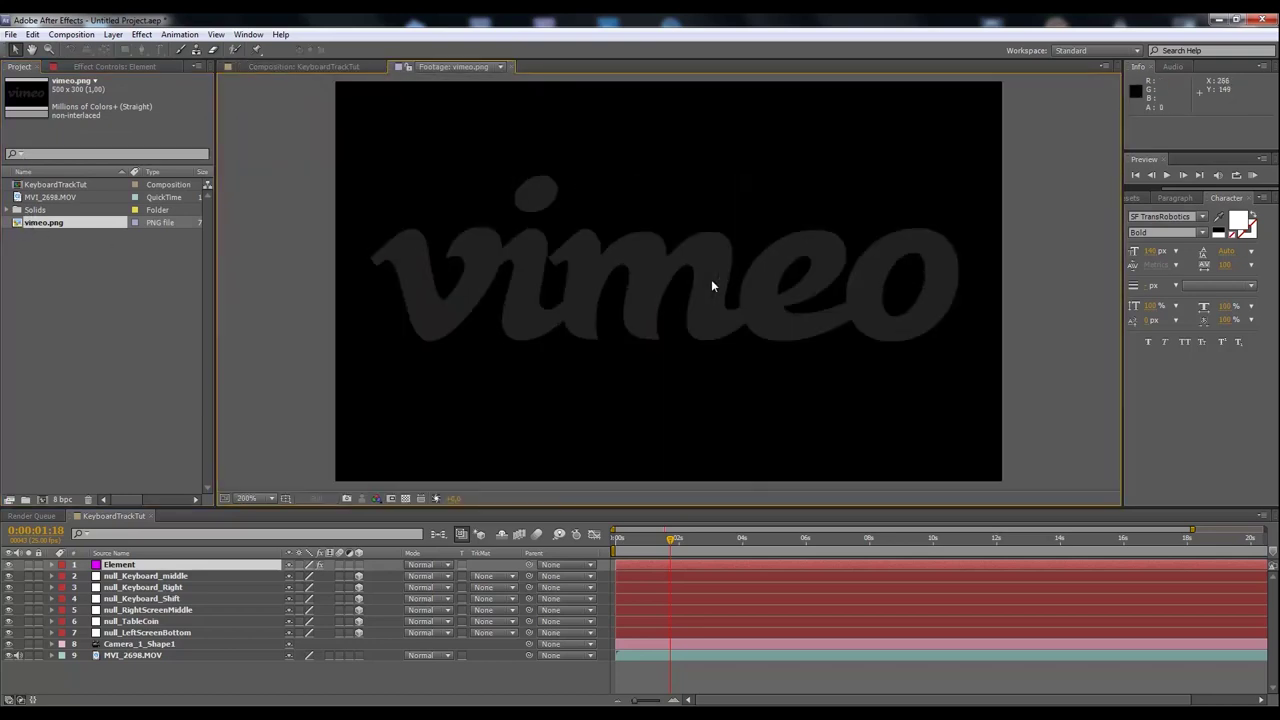
pyautogui.scroll(-3, 712, 285)
pyautogui.scroll(3, 712, 285)
pyautogui.scroll(1, 712, 285)
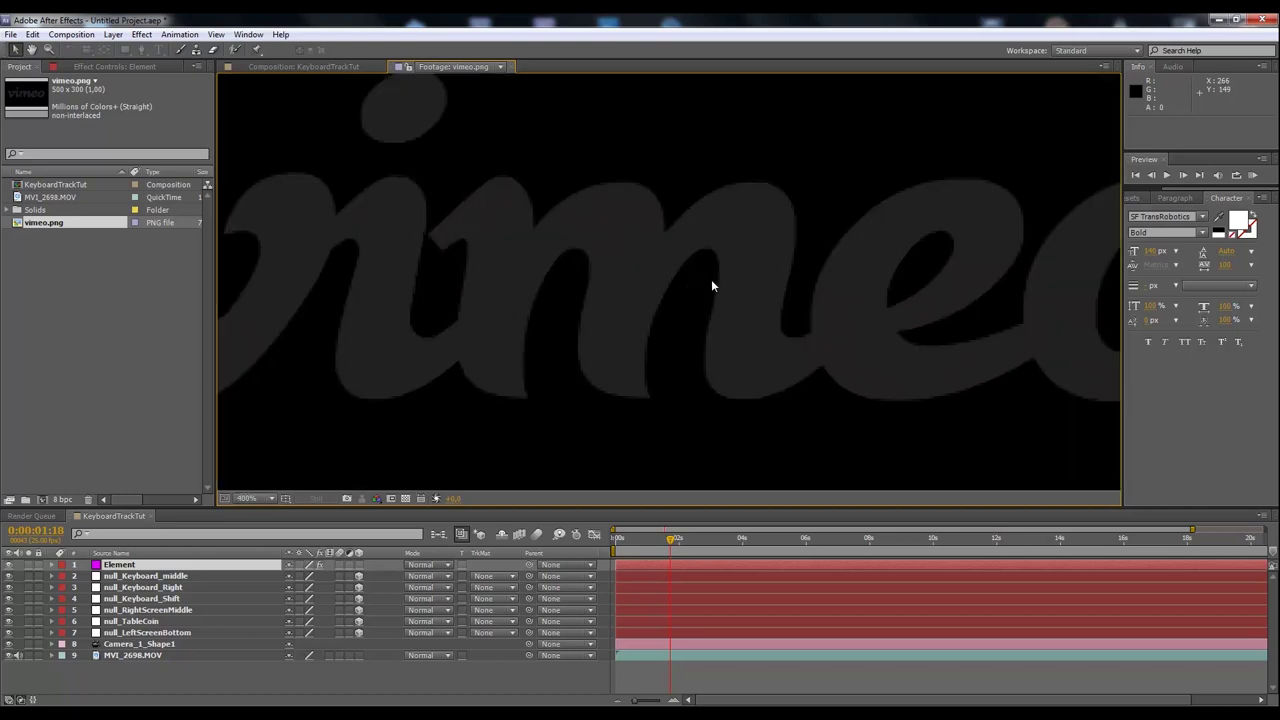
pyautogui.scroll(-1, 712, 285)
pyautogui.scroll(1, 712, 285)
pyautogui.scroll(-1, 712, 285)
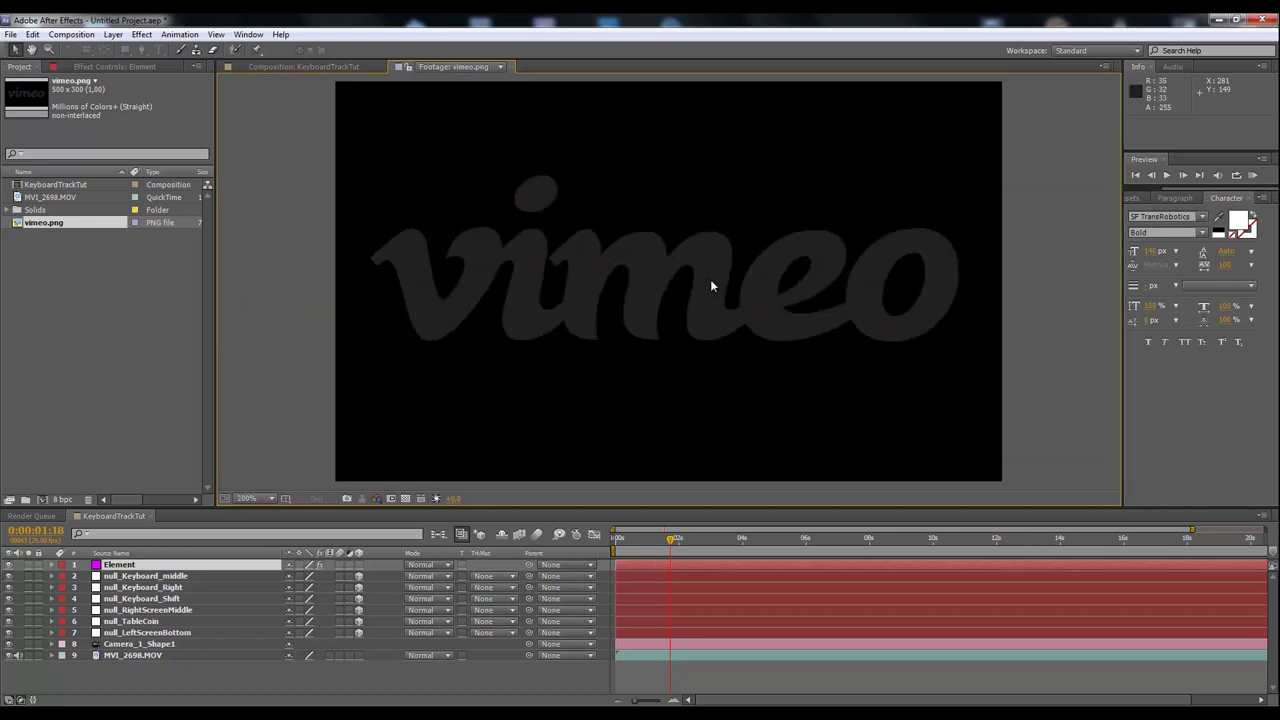
# Add vimeo.png from the project to the KeyboardTrackTut composition as the top layer, above Element.
pyautogui.scroll(1, 712, 285)
pyautogui.scroll(-1, 712, 285)
pyautogui.scroll(-1, 712, 285)
pyautogui.scroll(1, 712, 285)
pyautogui.click(21, 262)
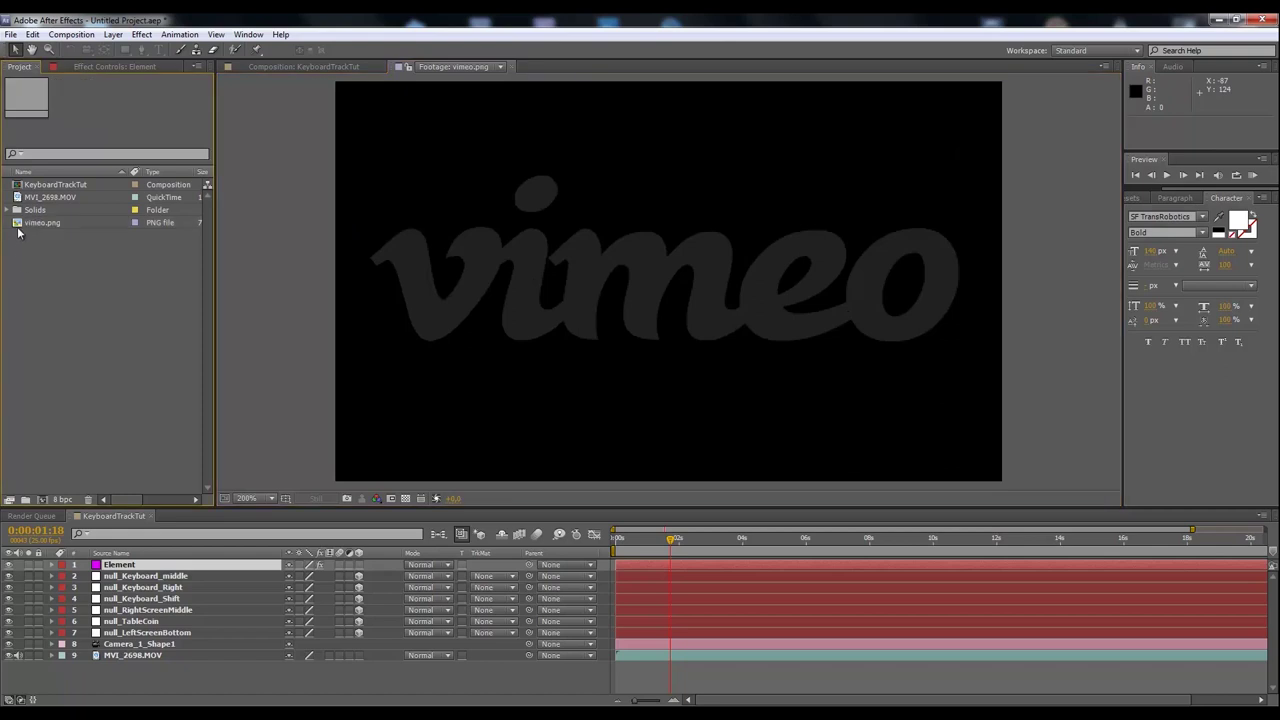
pyautogui.click(19, 229)
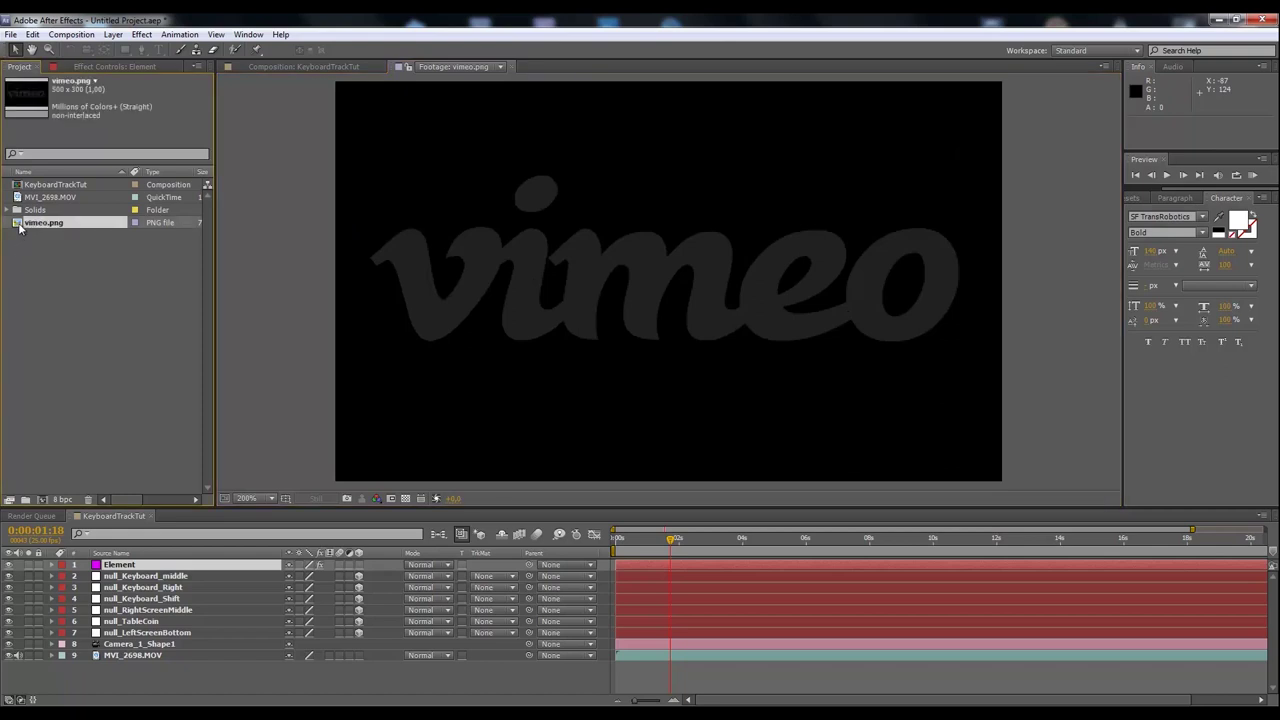
pyautogui.moveTo(19, 229); pyautogui.dragTo(130, 565)
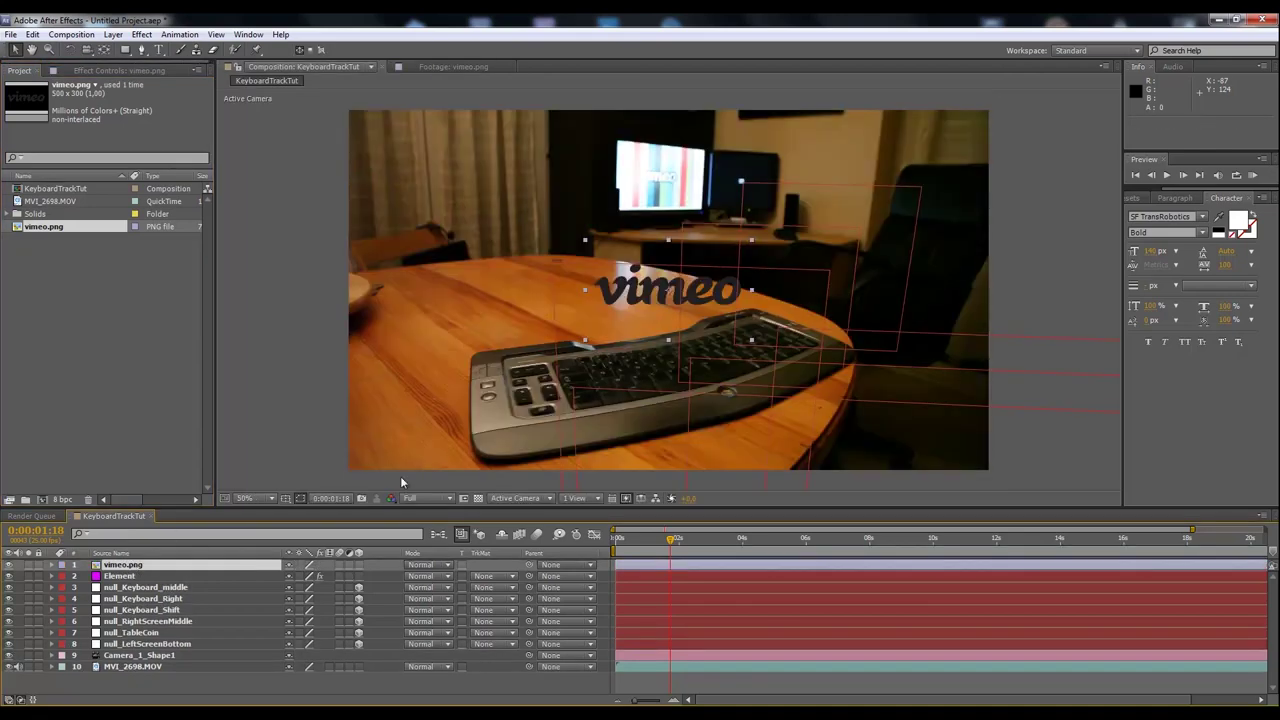
# Examine the edges of the vimeo logo against the footage, both up close and in the full frame.
pyautogui.scroll(2, 670, 303)
pyautogui.scroll(2, 686, 297)
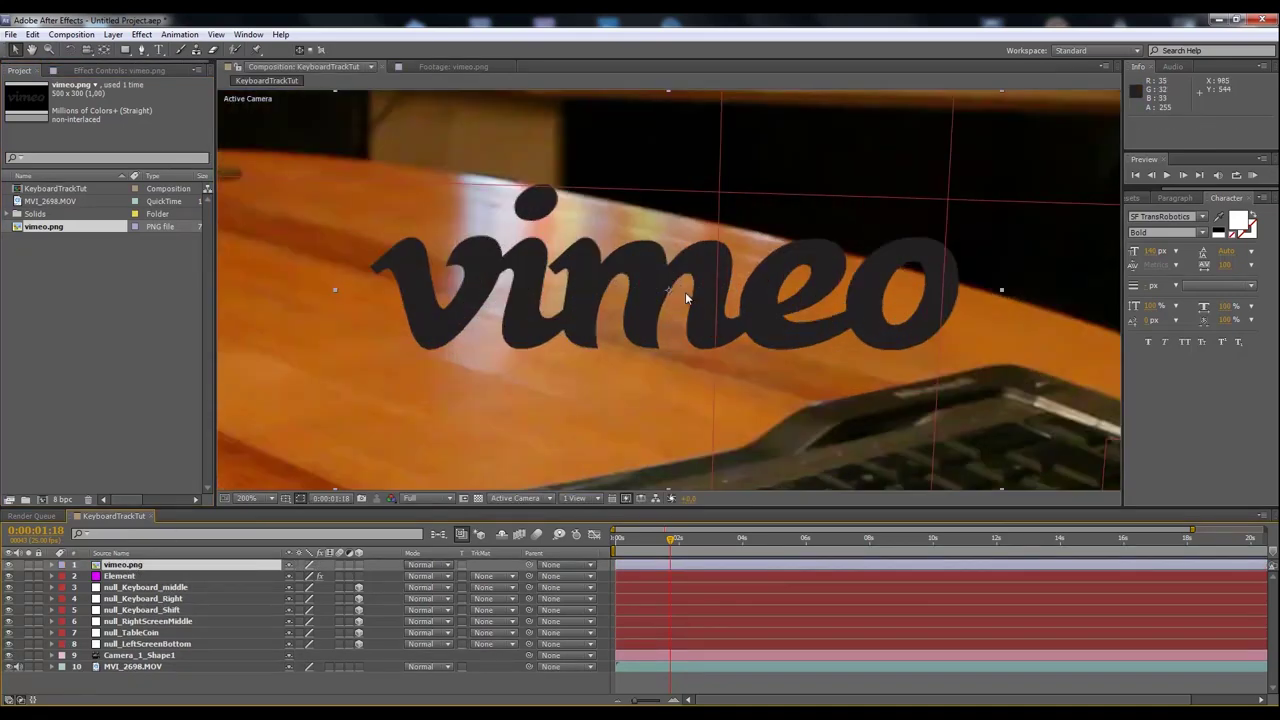
pyautogui.scroll(-2, 686, 297)
pyautogui.scroll(-1, 686, 297)
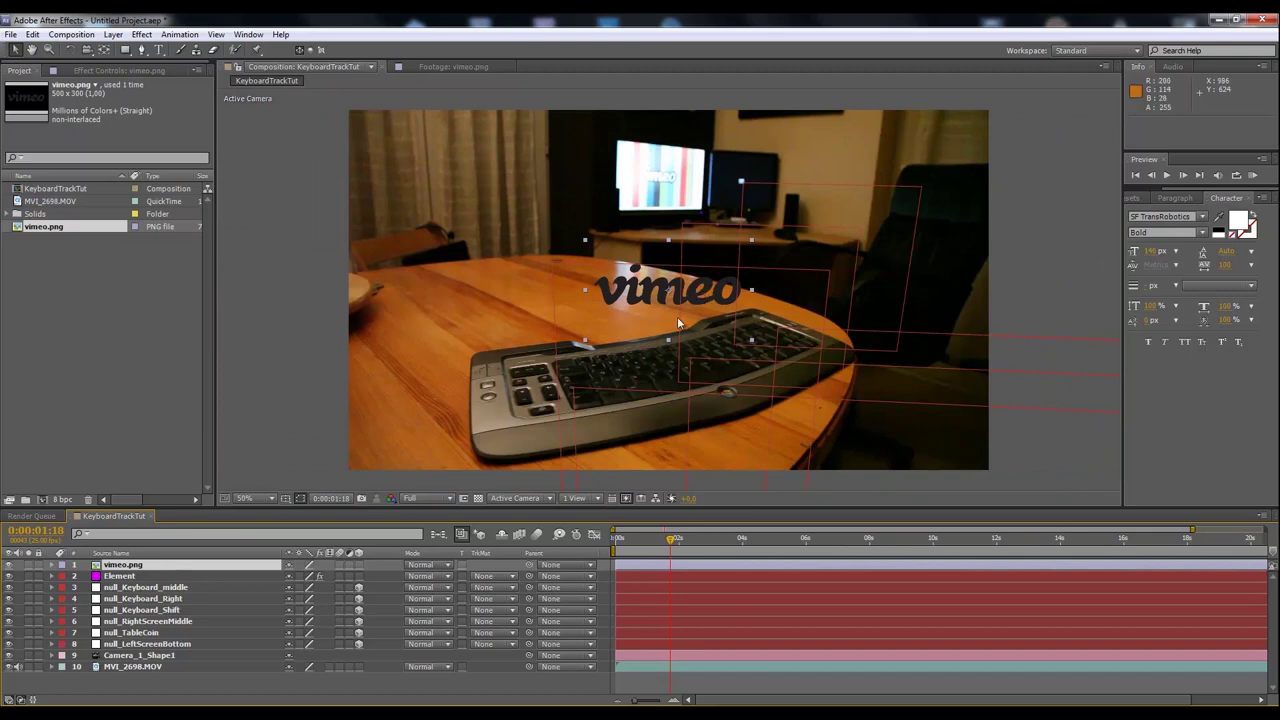
pyautogui.scroll(2, 677, 316)
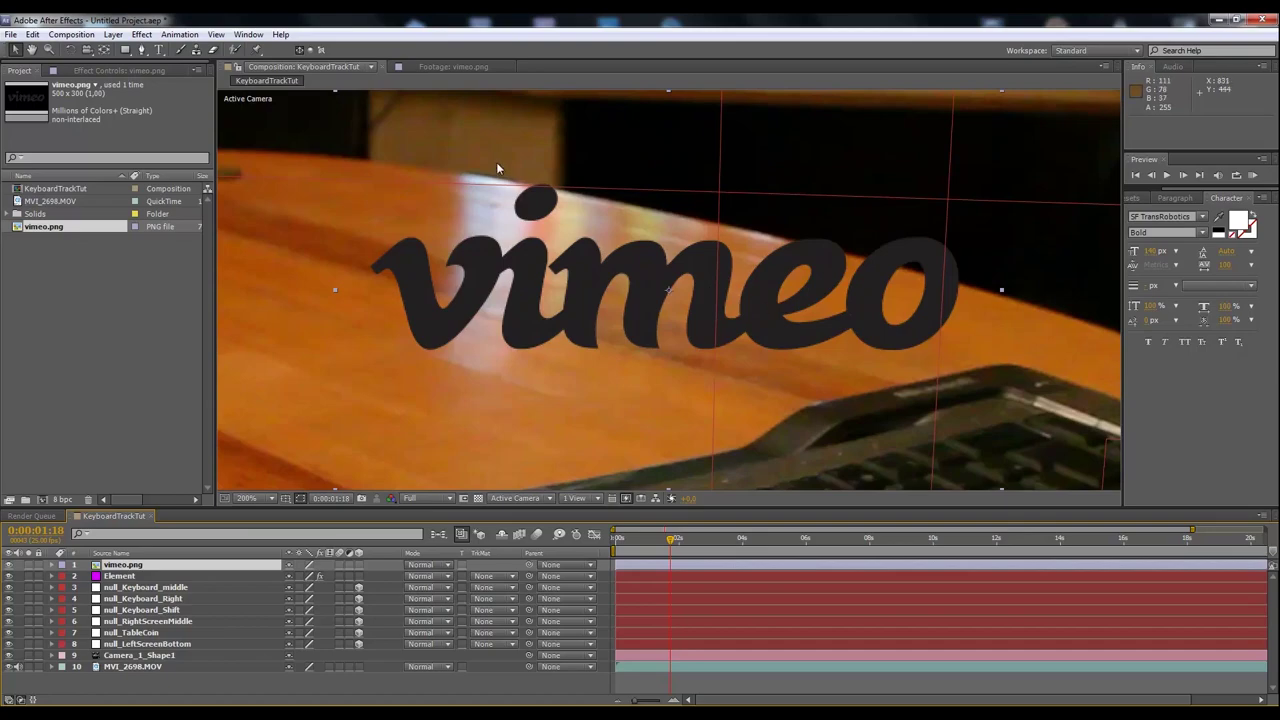
pyautogui.scroll(-5, 659, 265)
pyautogui.scroll(5, 659, 262)
pyautogui.scroll(-2, 659, 265)
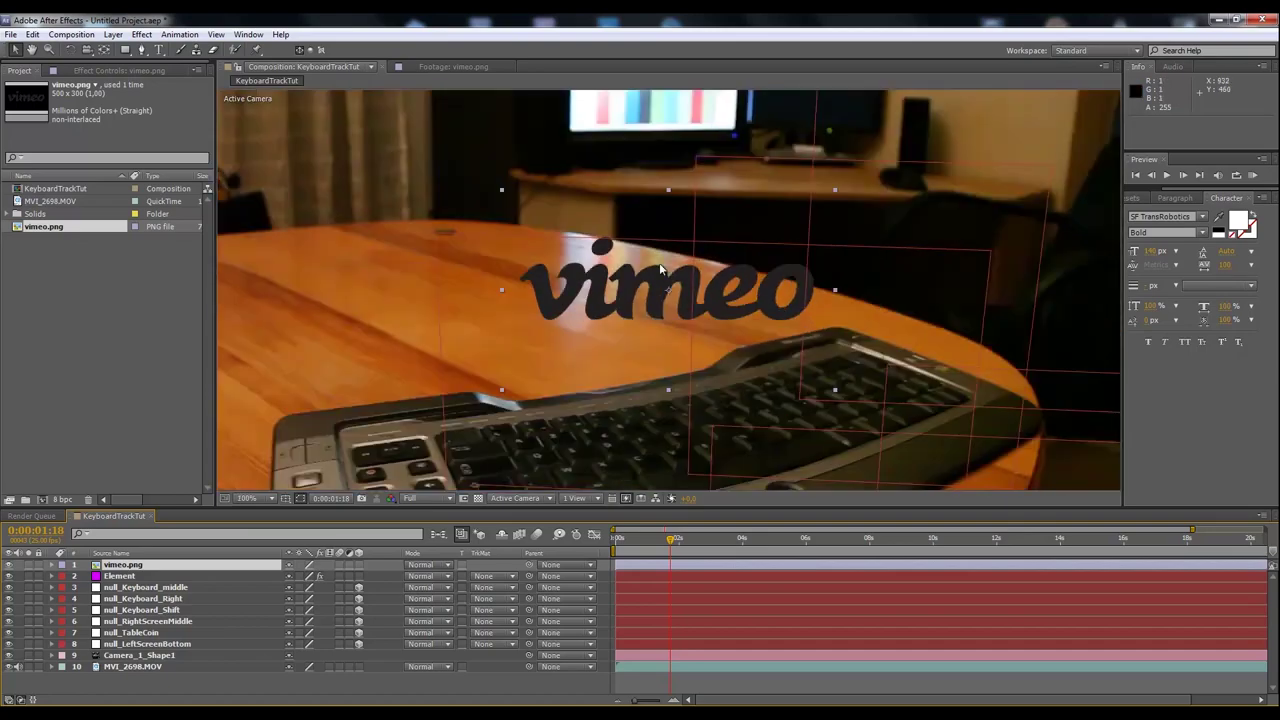
# Auto-trace the alpha channel of the vimeo.png layer for the current frame, with blur enabled before tracing.
pyautogui.click(113, 34)
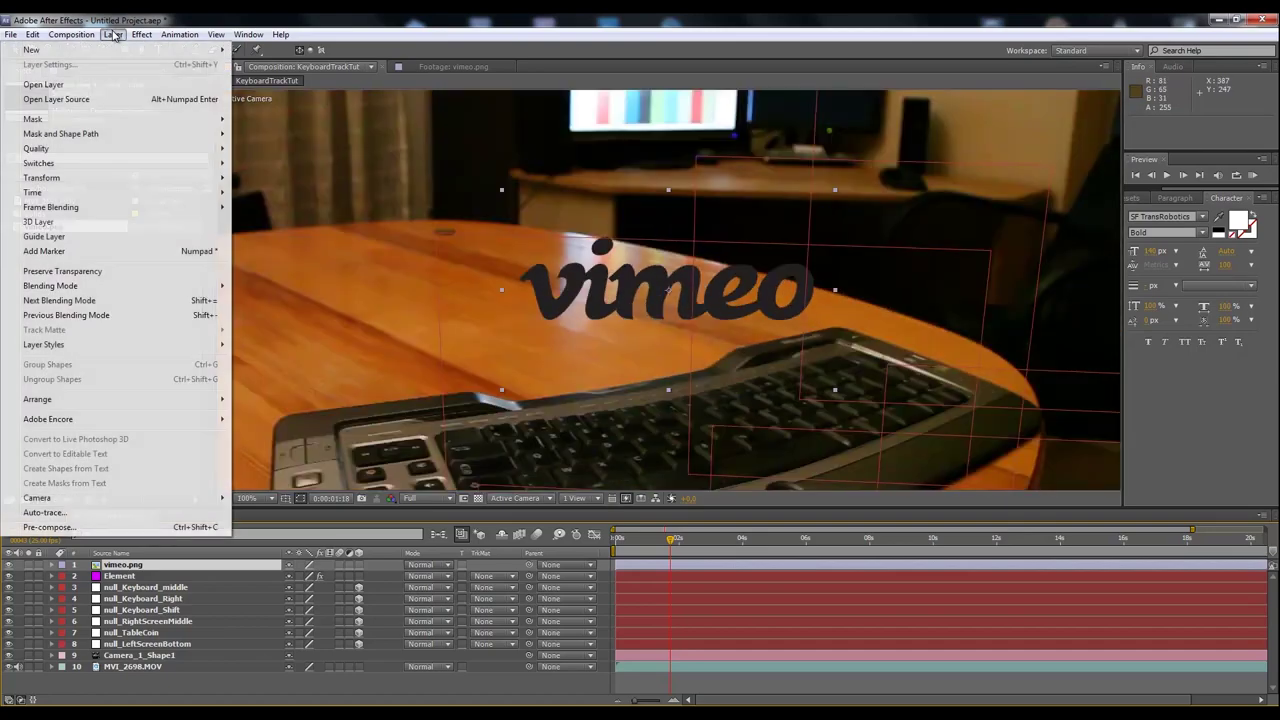
pyautogui.click(73, 514)
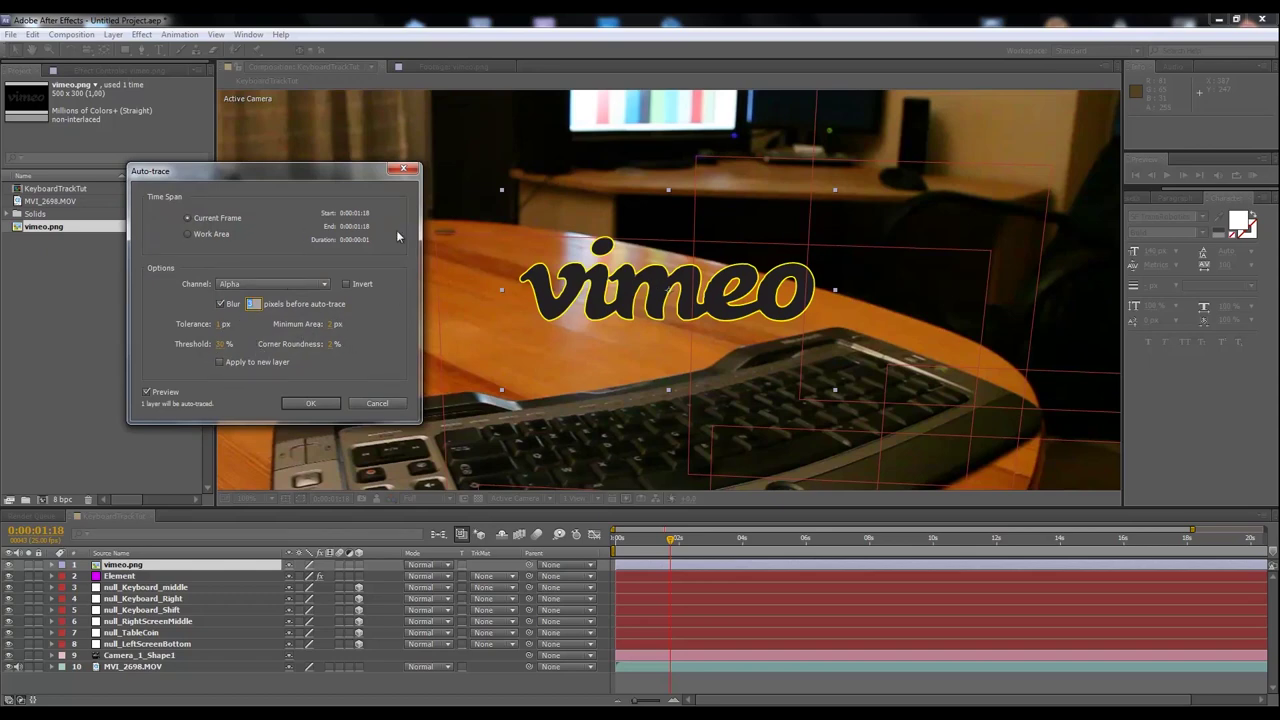
pyautogui.click(309, 403)
# Reveal the vimeo.png layer's masks, inspect Mask 1 through Mask 5 individually, and collapse the mask list again.
pyautogui.click(206, 566)
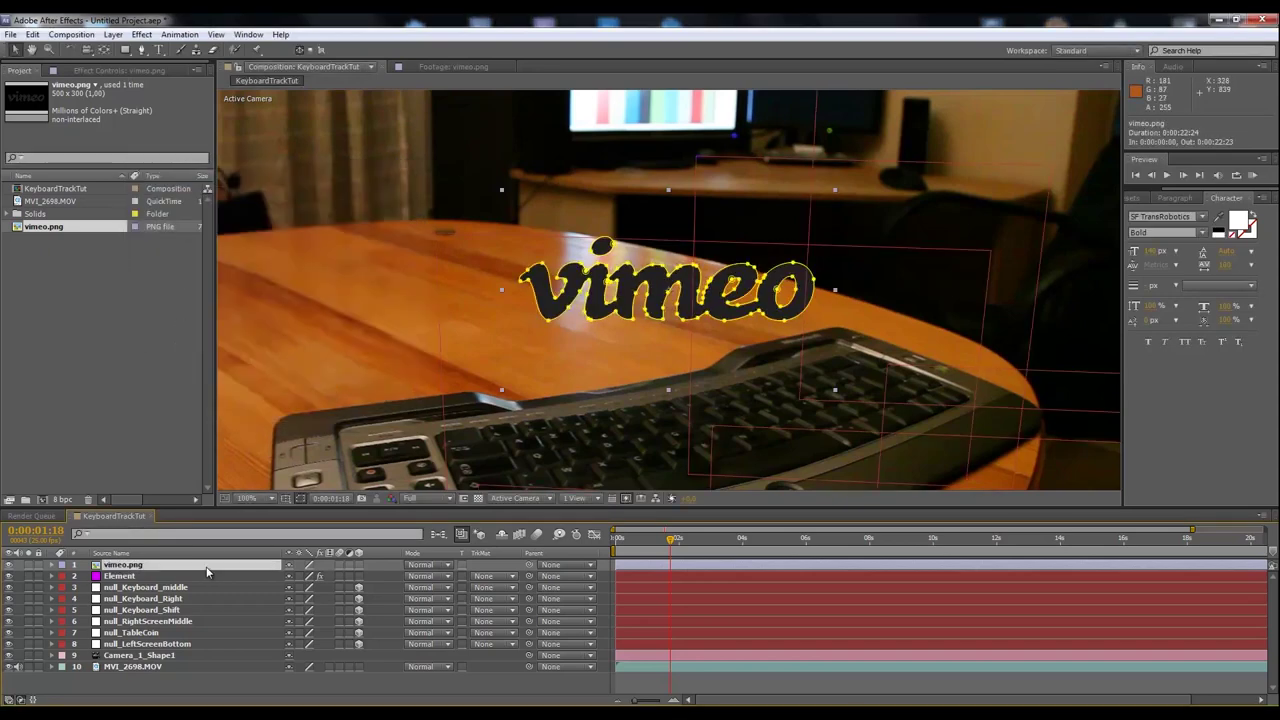
pyautogui.press('m')
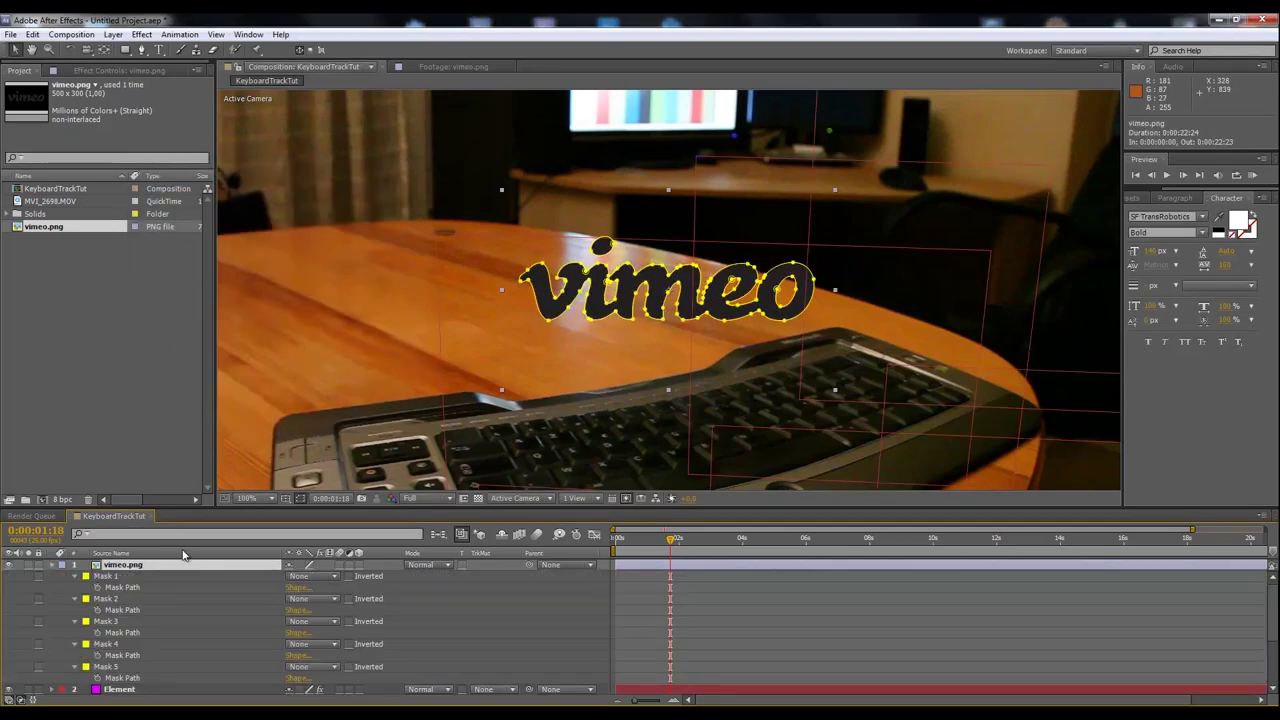
pyautogui.click(115, 580)
pyautogui.click(115, 600)
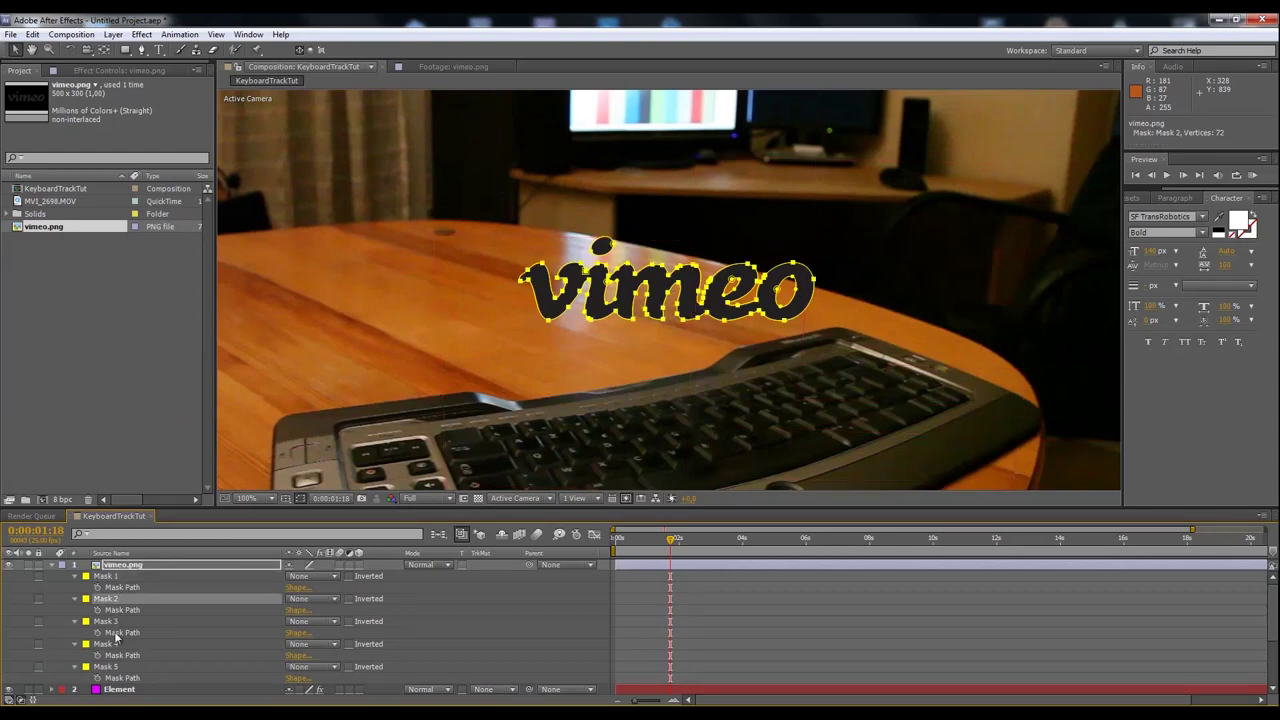
pyautogui.click(117, 627)
pyautogui.click(117, 647)
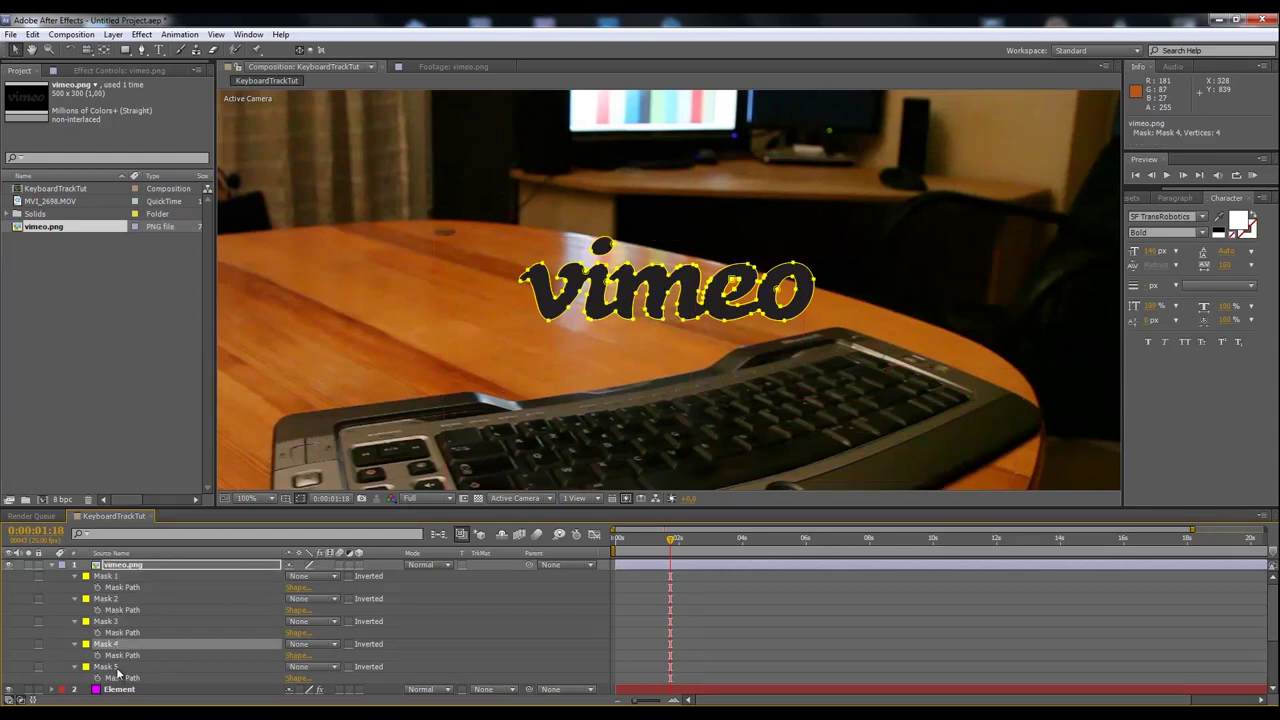
pyautogui.click(117, 668)
pyautogui.click(121, 580)
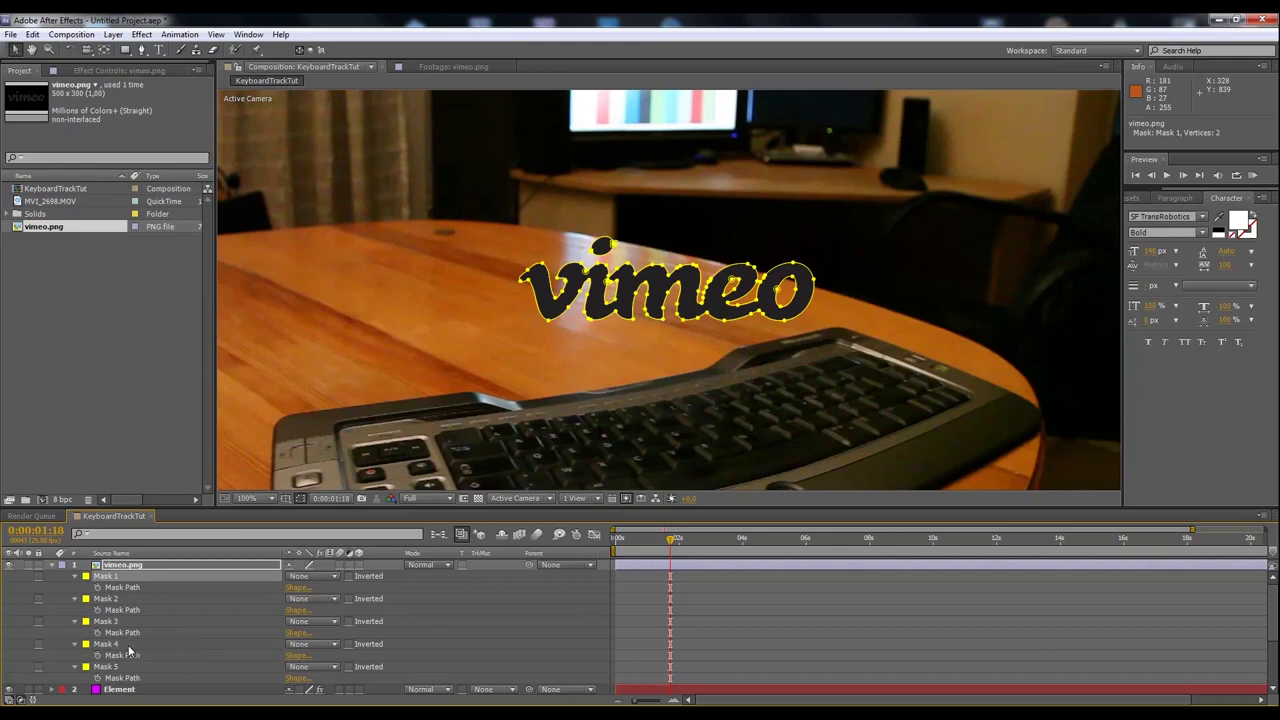
pyautogui.click(128, 647)
pyautogui.click(126, 602)
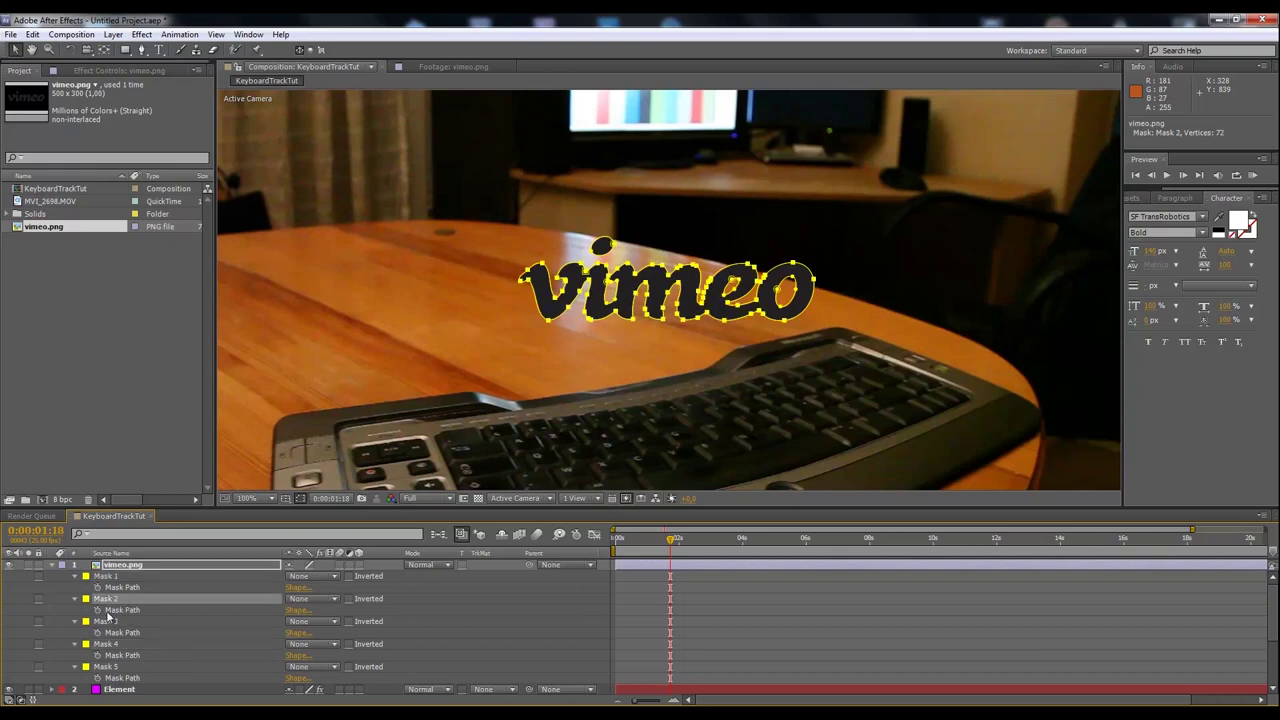
pyautogui.click(113, 626)
pyautogui.click(122, 568)
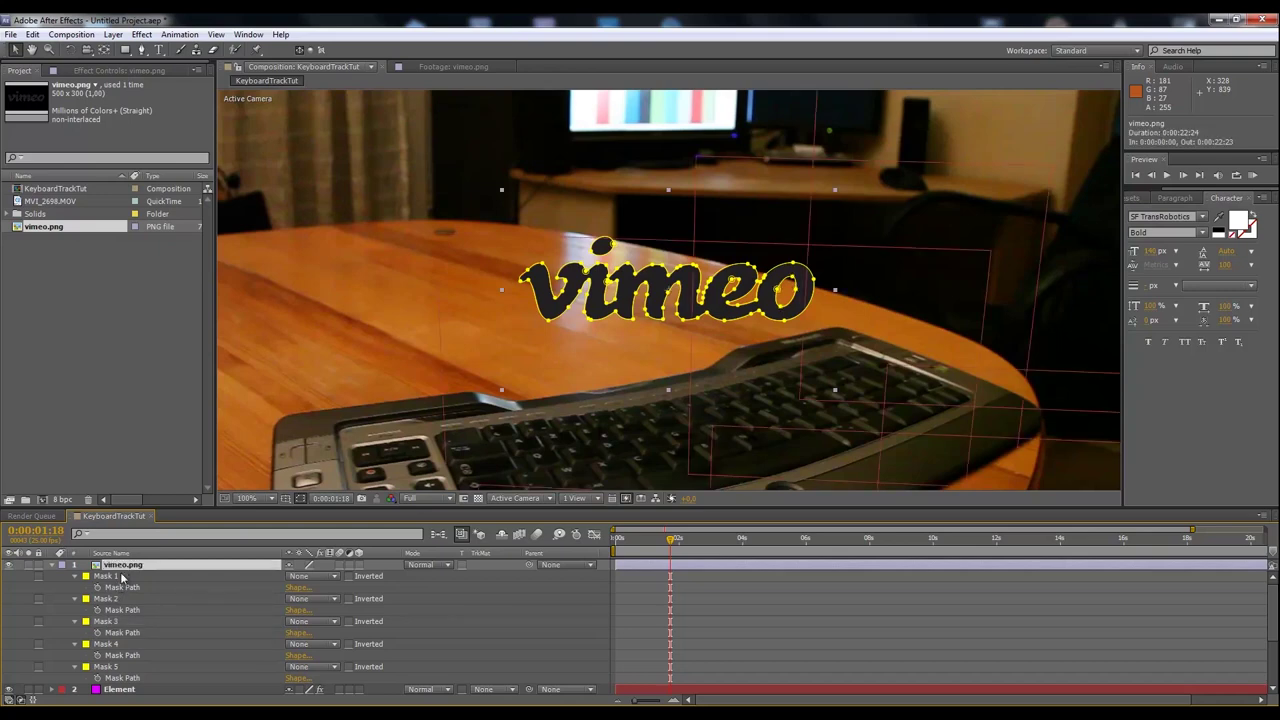
pyautogui.press('m')
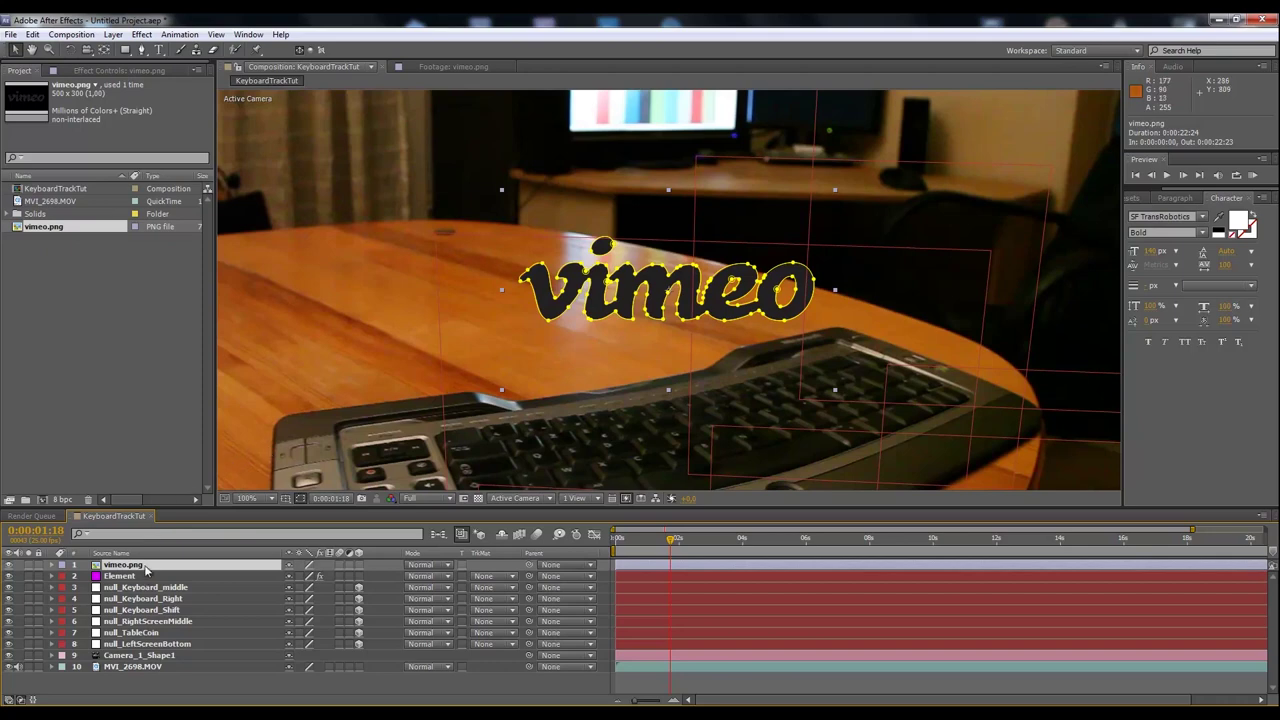
# Hide the vimeo.png layer in the composition.
pyautogui.click(8, 565)
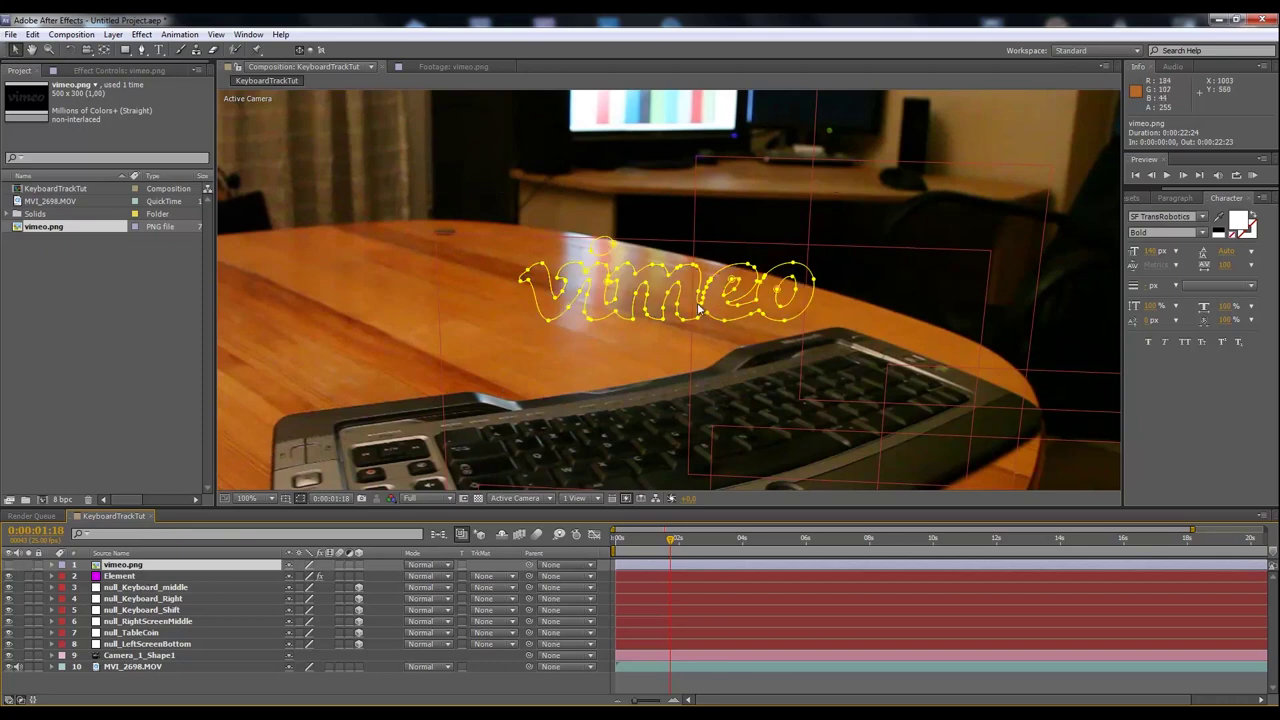
pyautogui.scroll(-2, 698, 310)
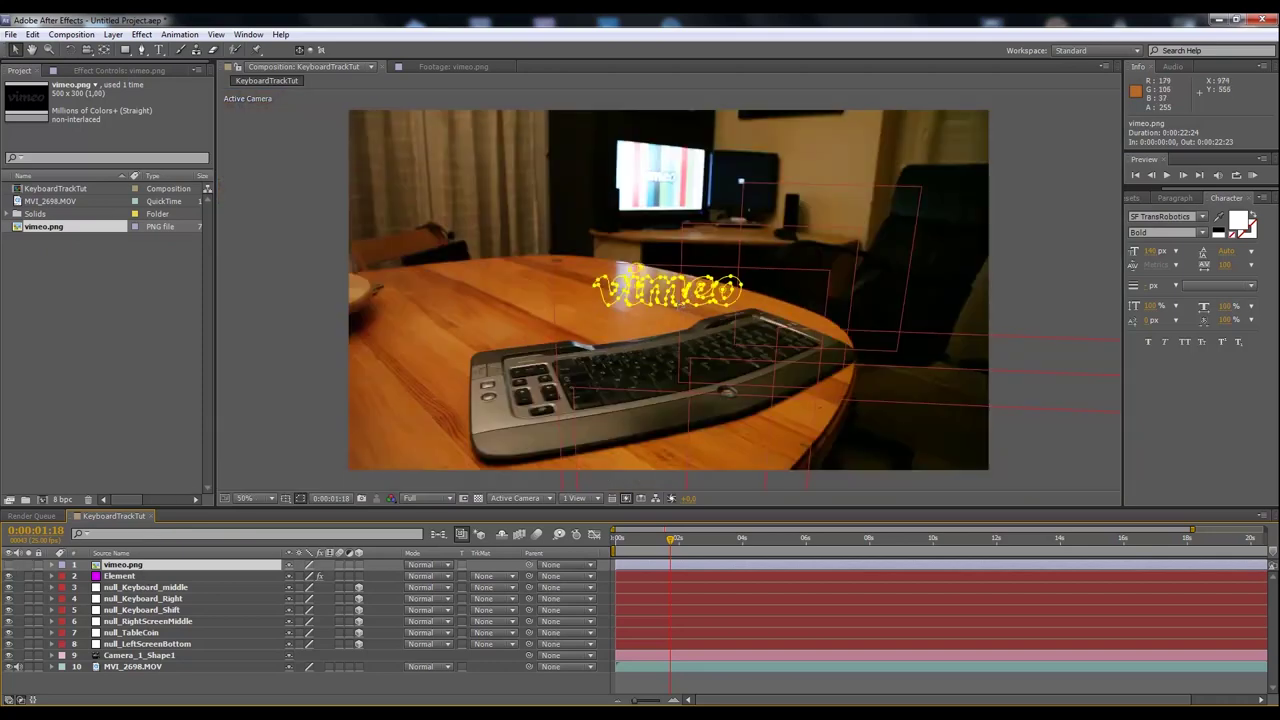
pyautogui.click(300, 499)
pyautogui.click(300, 499)
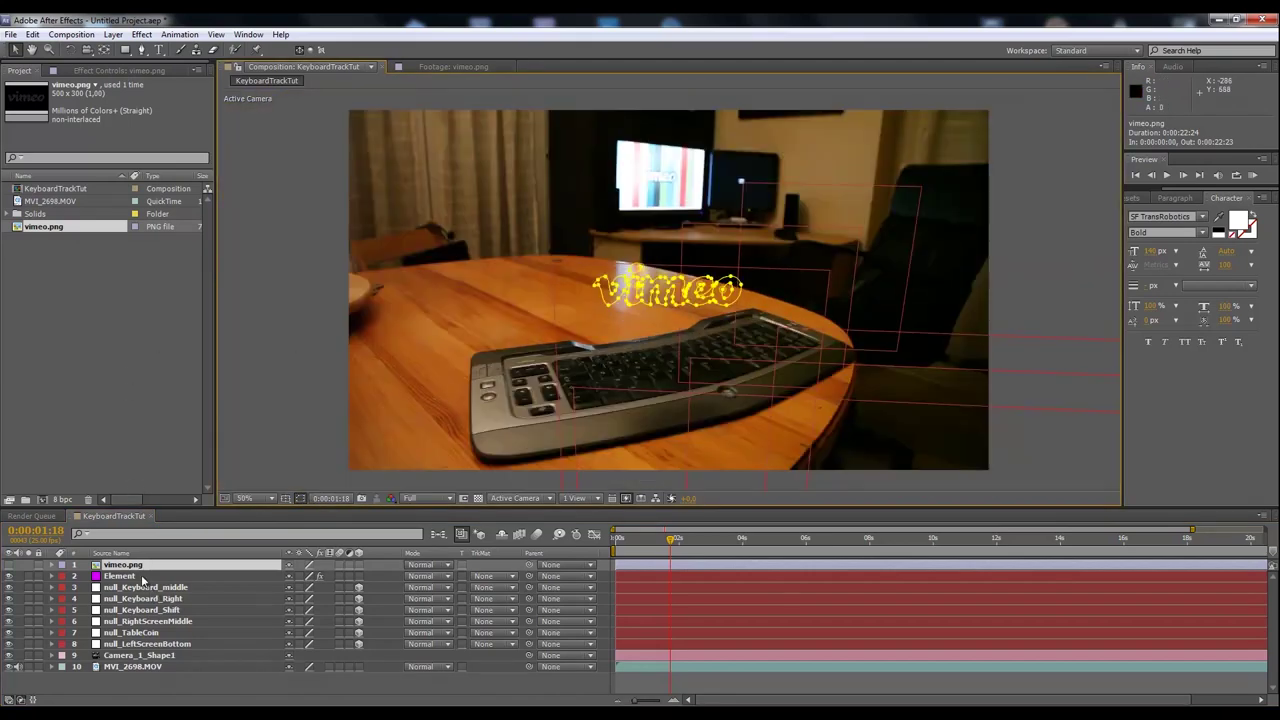
# Assign the vimeo.png layer as Path Layer 1 under Custom Text and Masks in the Element effect.
pyautogui.click(145, 577)
pyautogui.click(97, 68)
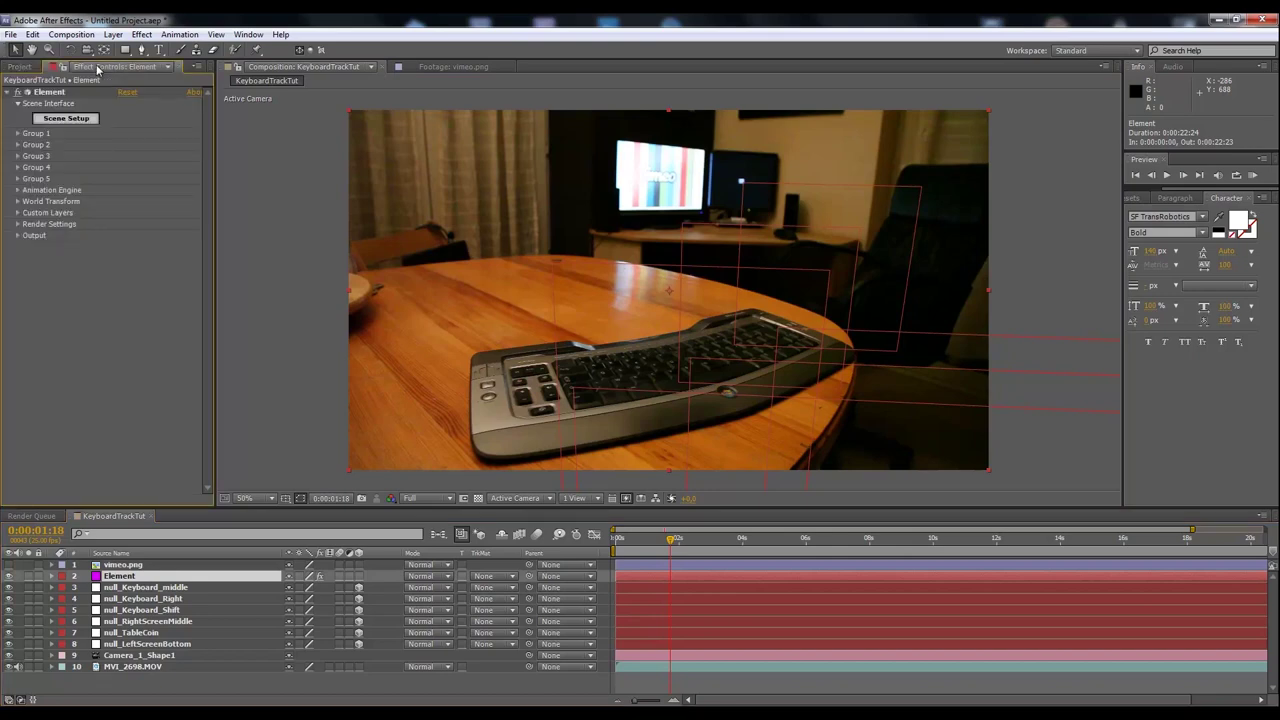
pyautogui.click(17, 213)
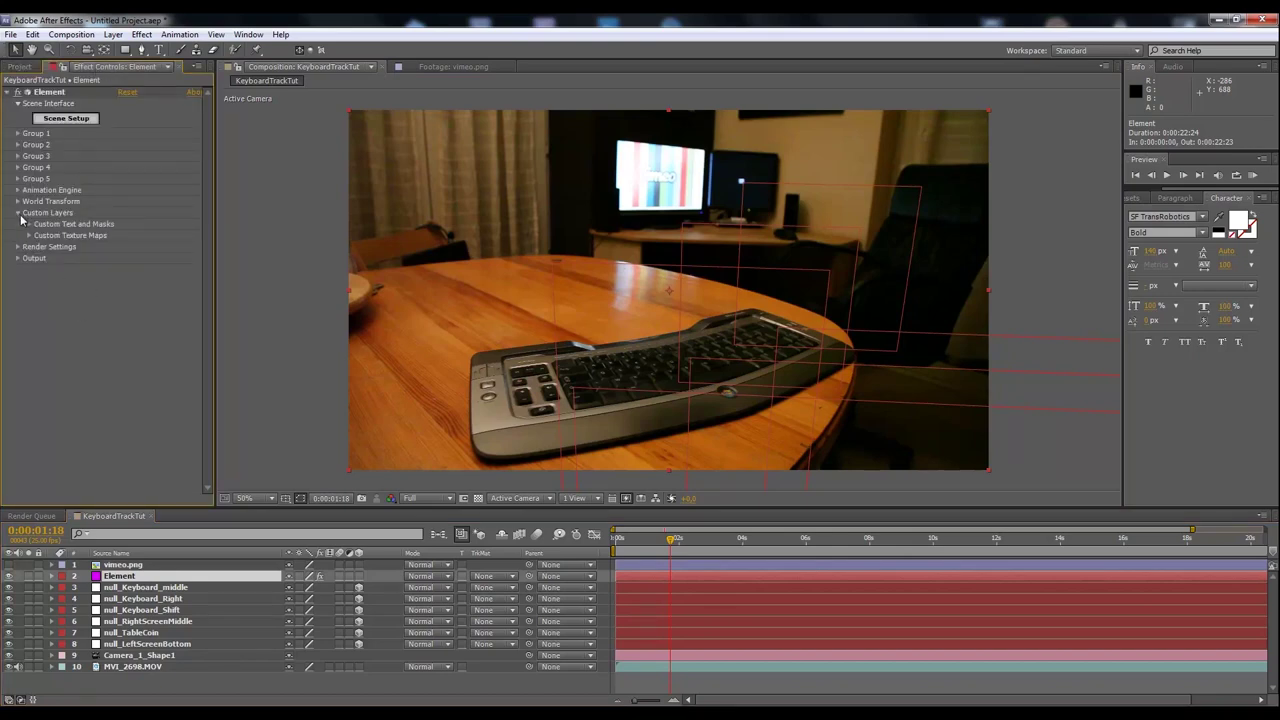
pyautogui.click(29, 225)
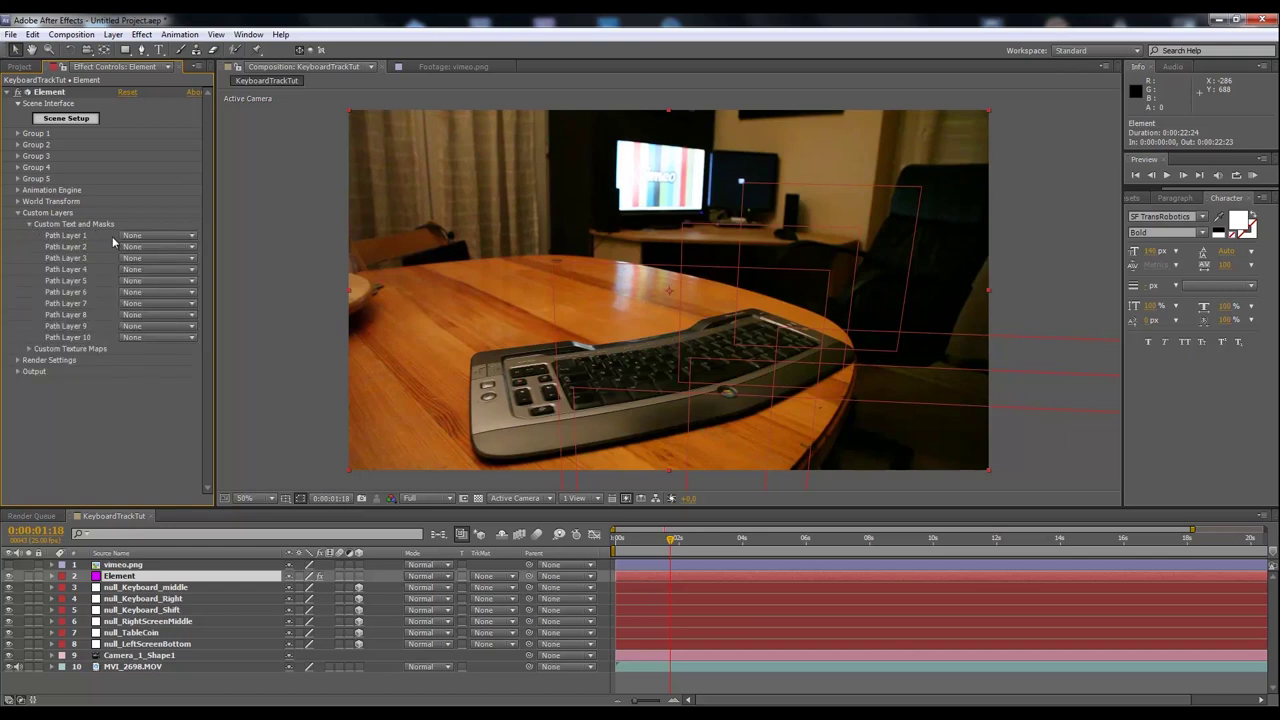
pyautogui.click(145, 240)
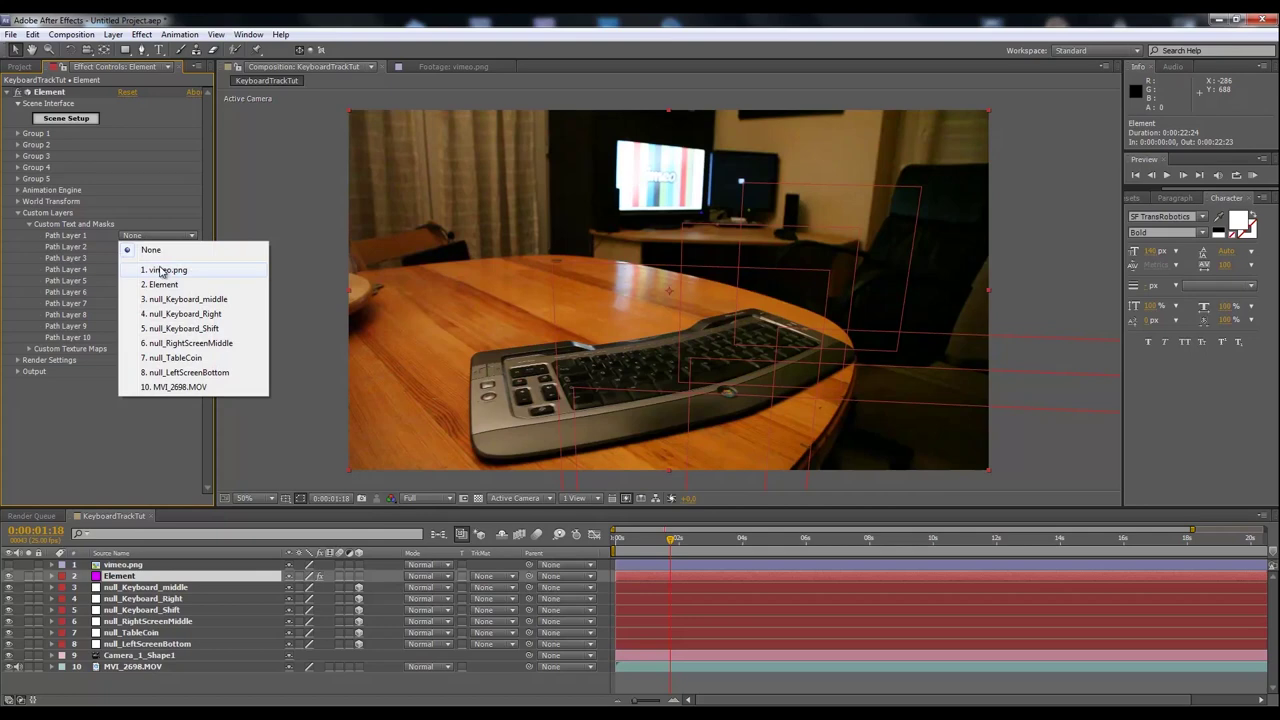
pyautogui.click(184, 273)
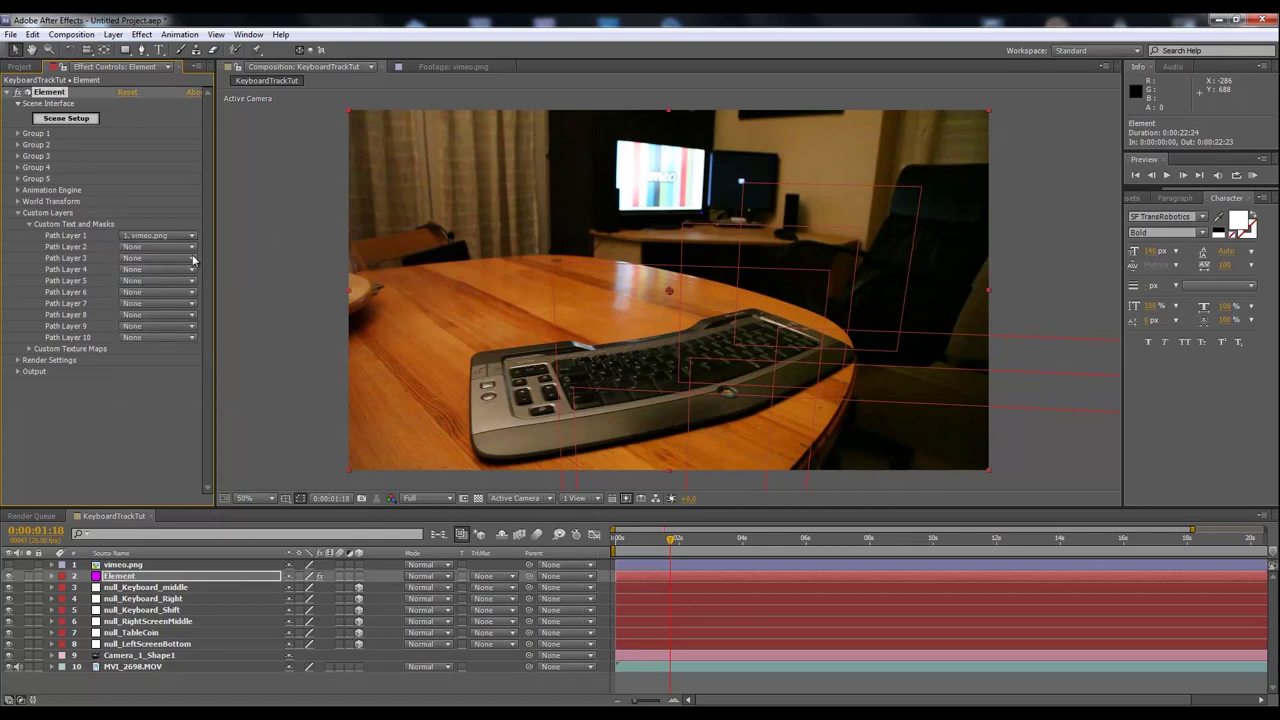
# Open Element's Scene Setup and extrude the traced vimeo path into a 3D model.
pyautogui.click(72, 119)
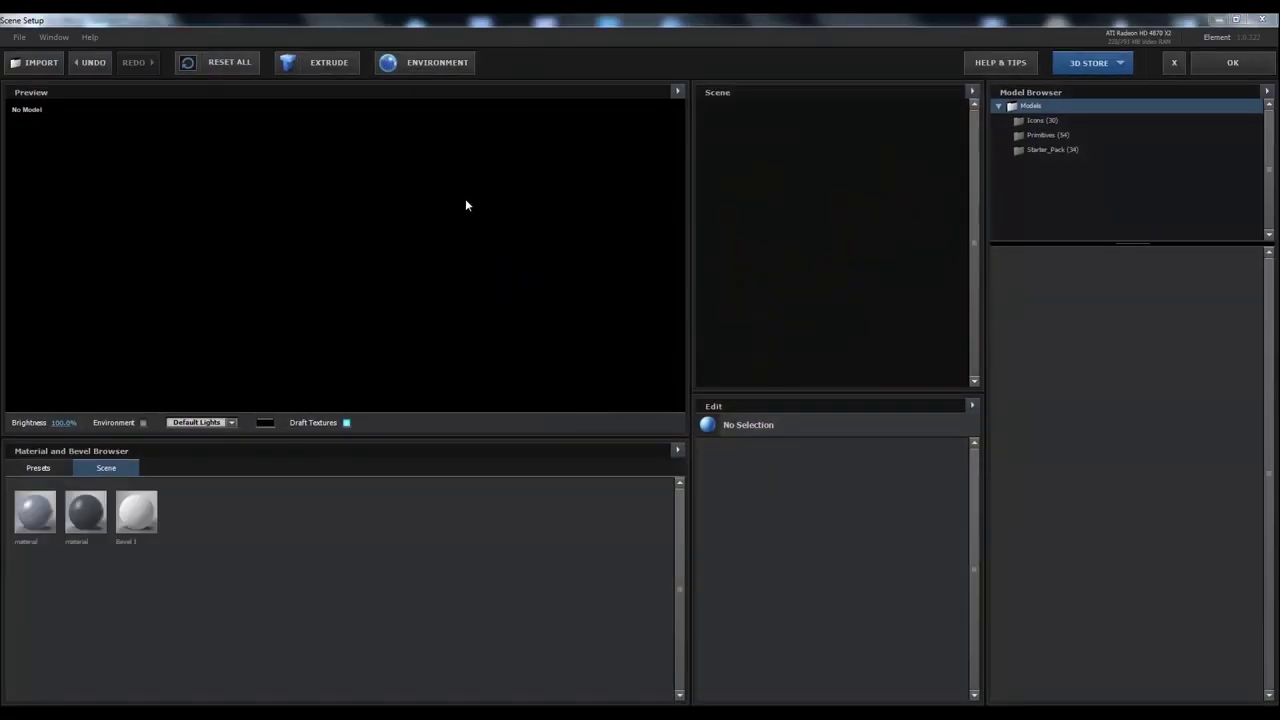
pyautogui.click(334, 67)
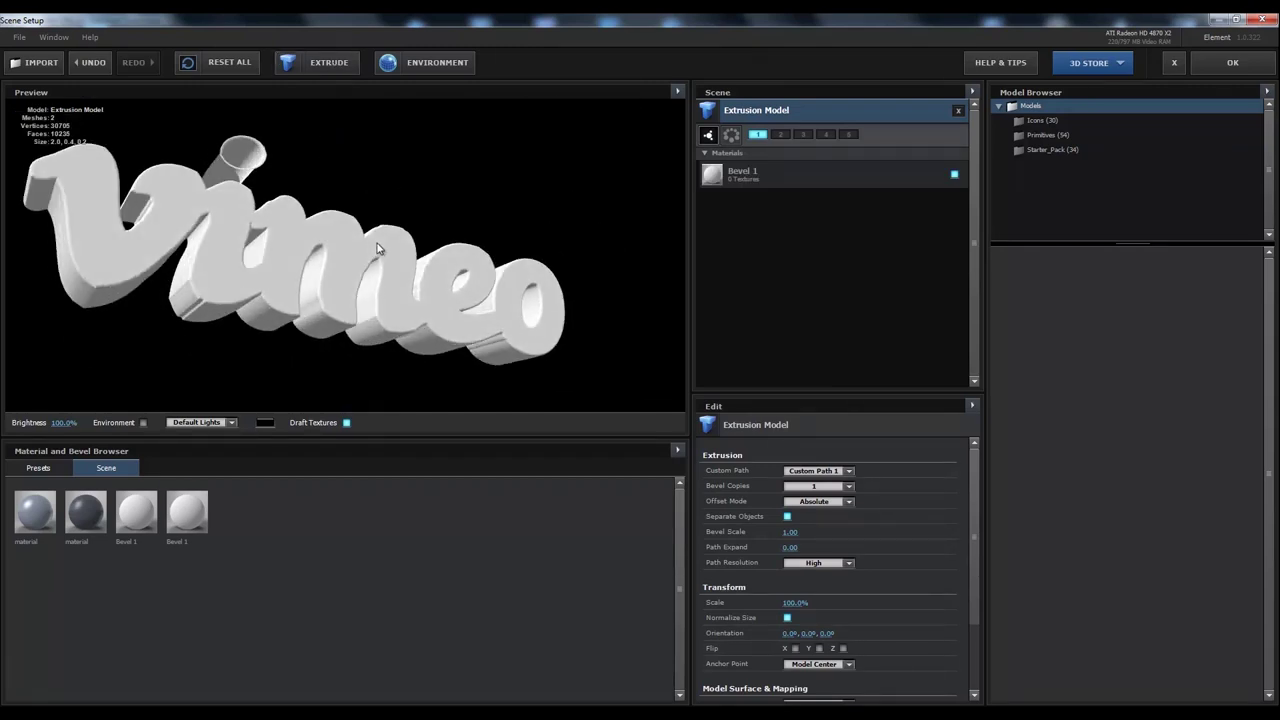
pyautogui.moveTo(378, 248); pyautogui.dragTo(262, 275)
pyautogui.moveTo(239, 266); pyautogui.dragTo(298, 280)
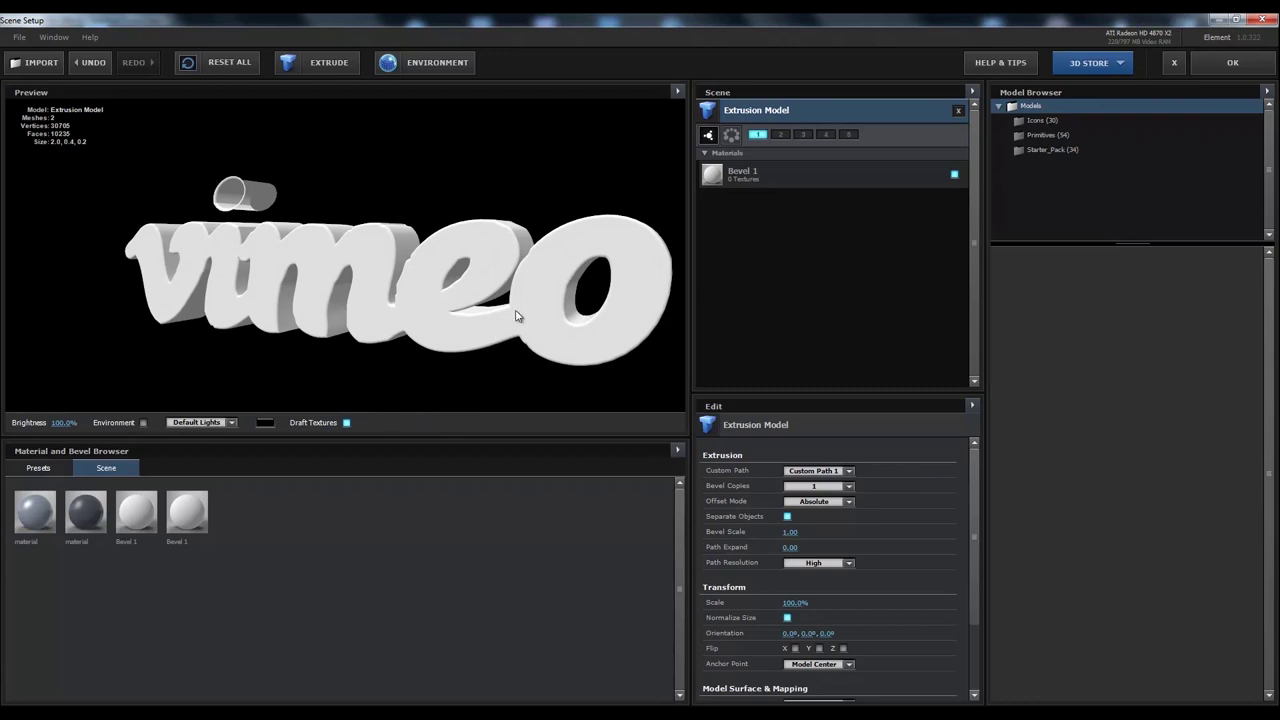
pyautogui.moveTo(516, 316)
pyautogui.mouseDown()
pyautogui.moveTo(386, 354)
pyautogui.moveTo(496, 288)
pyautogui.moveTo(523, 309)
pyautogui.moveTo(502, 316)
pyautogui.mouseUp()
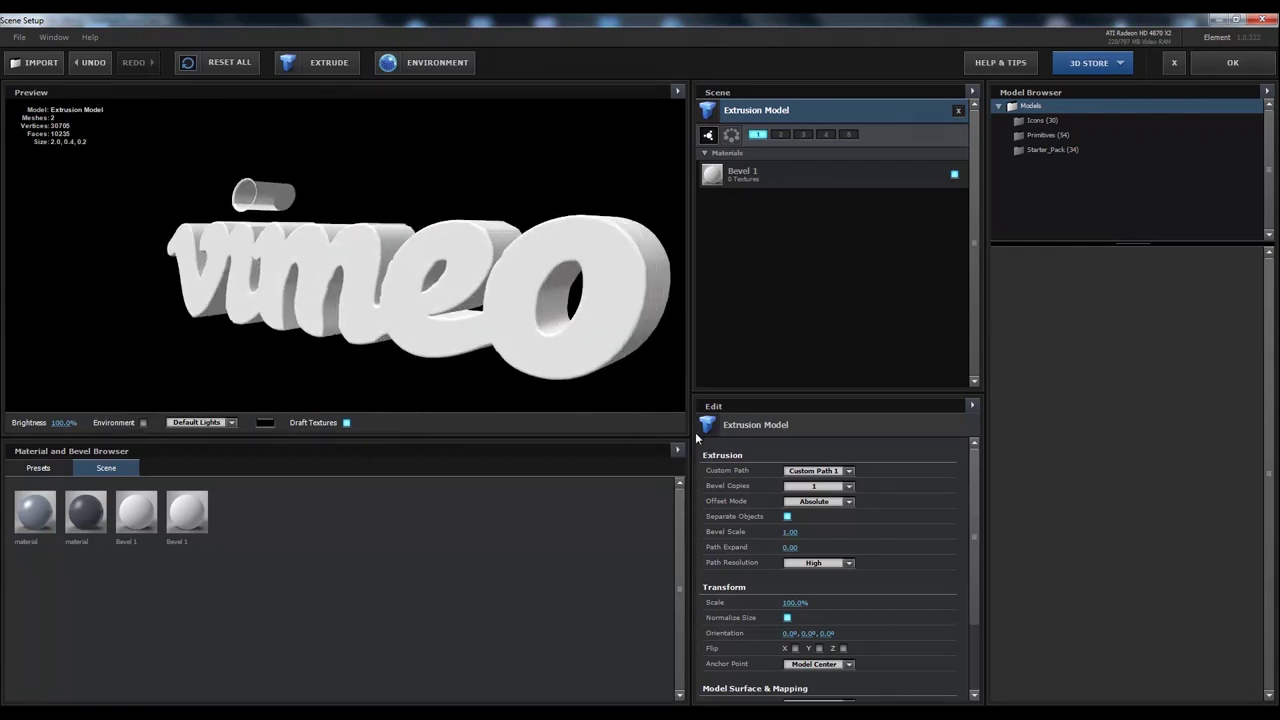
pyautogui.moveTo(976, 461)
pyautogui.mouseDown()
pyautogui.moveTo(968, 544)
pyautogui.moveTo(982, 449)
pyautogui.mouseUp()
pyautogui.moveTo(388, 276); pyautogui.dragTo(352, 264)
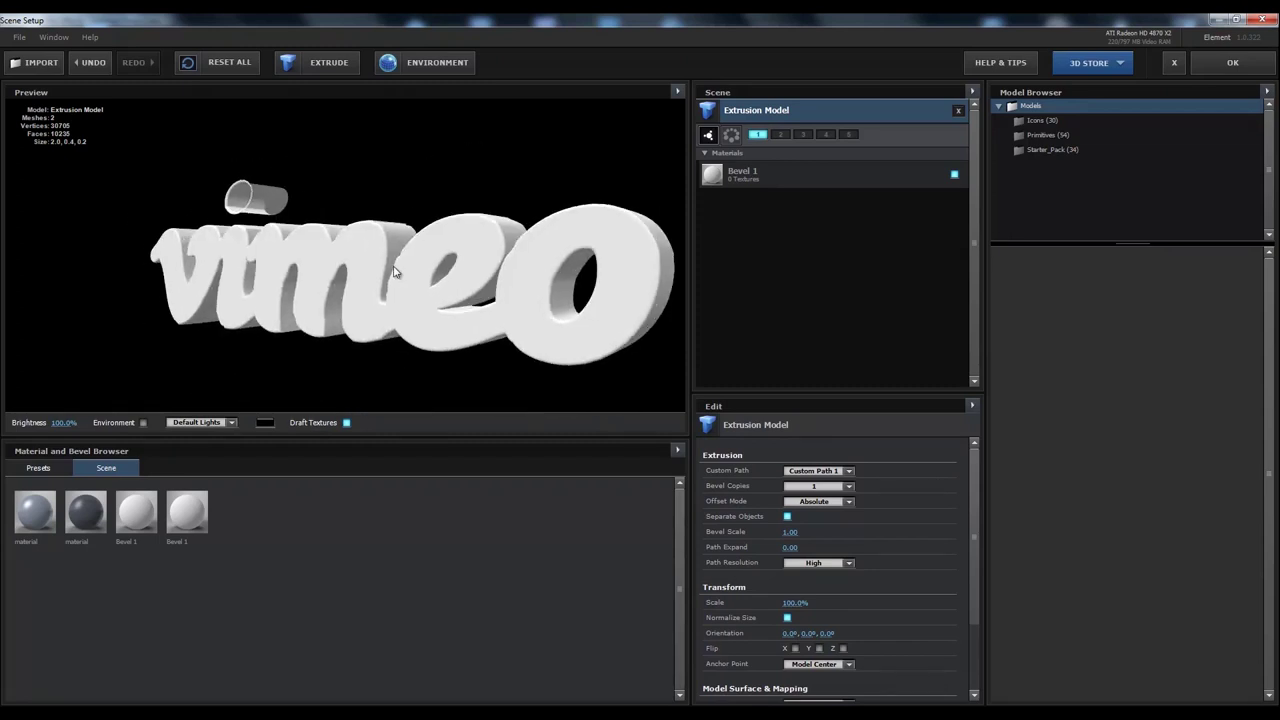
# Apply the BrushedMetalDirty01 material preset to the extruded vimeo logo and check its texture up close.
pyautogui.click(40, 468)
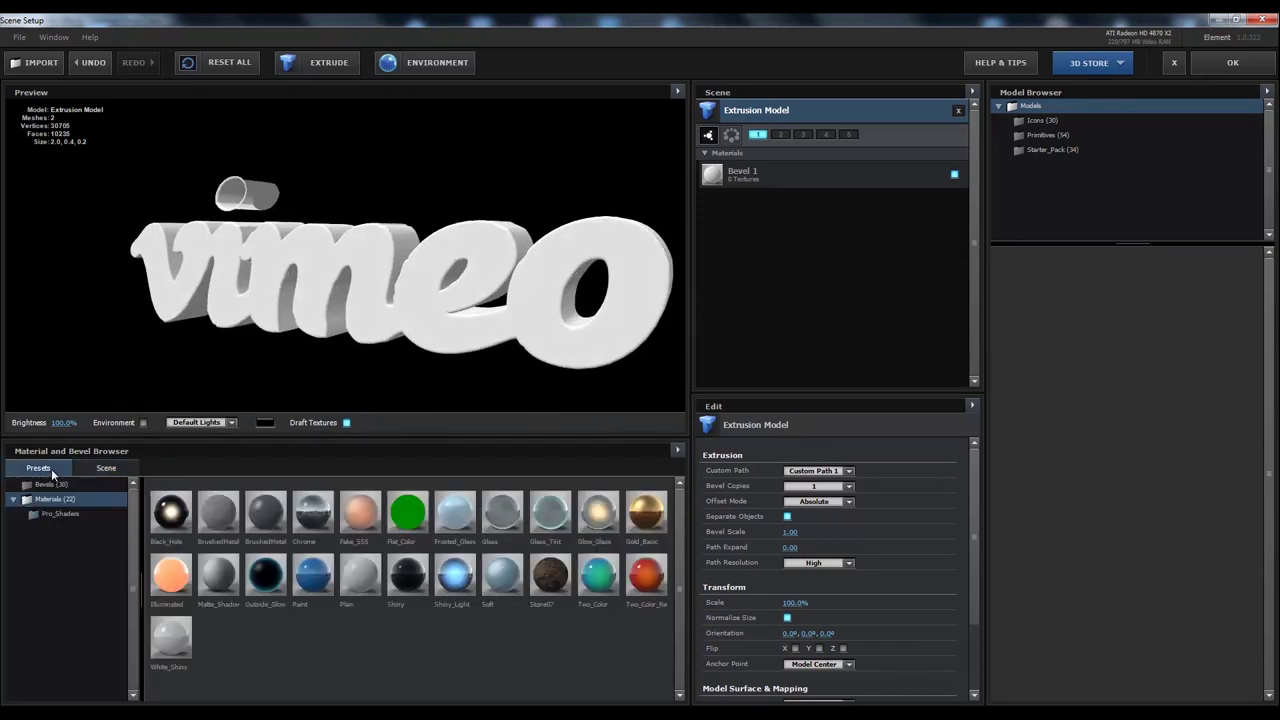
pyautogui.moveTo(270, 531)
pyautogui.mouseDown()
pyautogui.moveTo(300, 357)
pyautogui.moveTo(330, 296)
pyautogui.mouseUp()
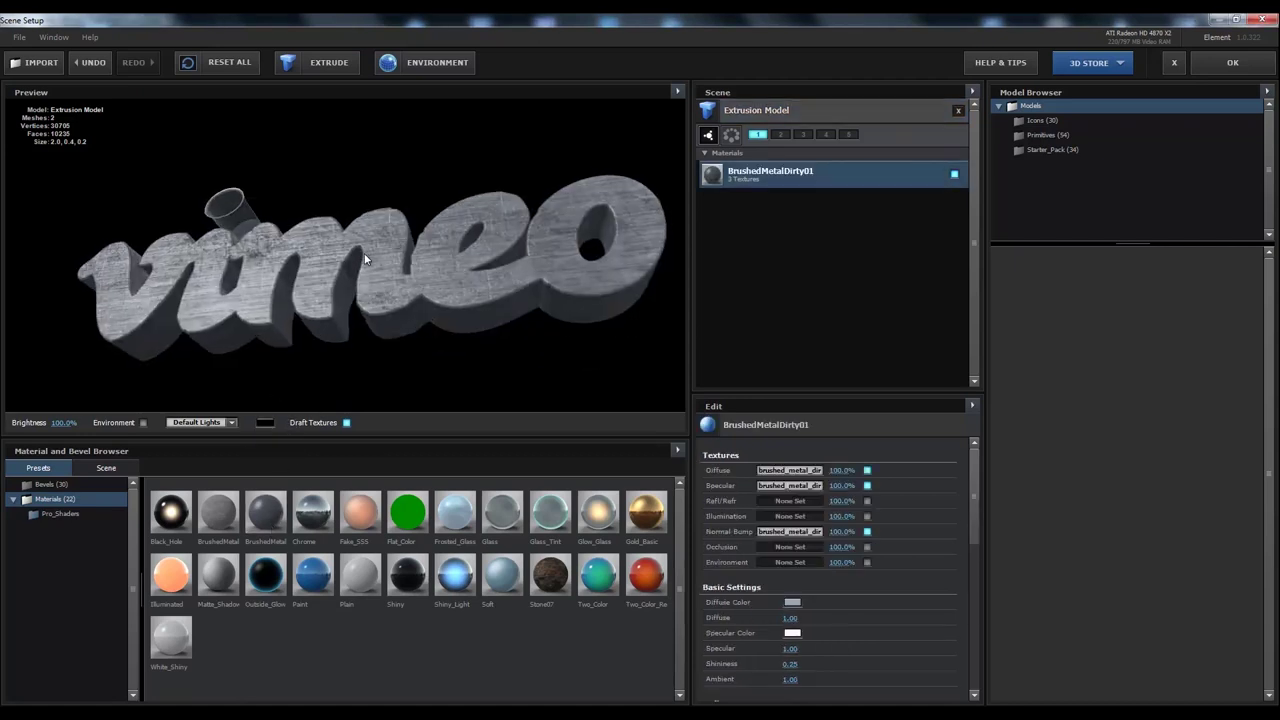
pyautogui.scroll(10, 370, 266)
pyautogui.scroll(-3, 321, 286)
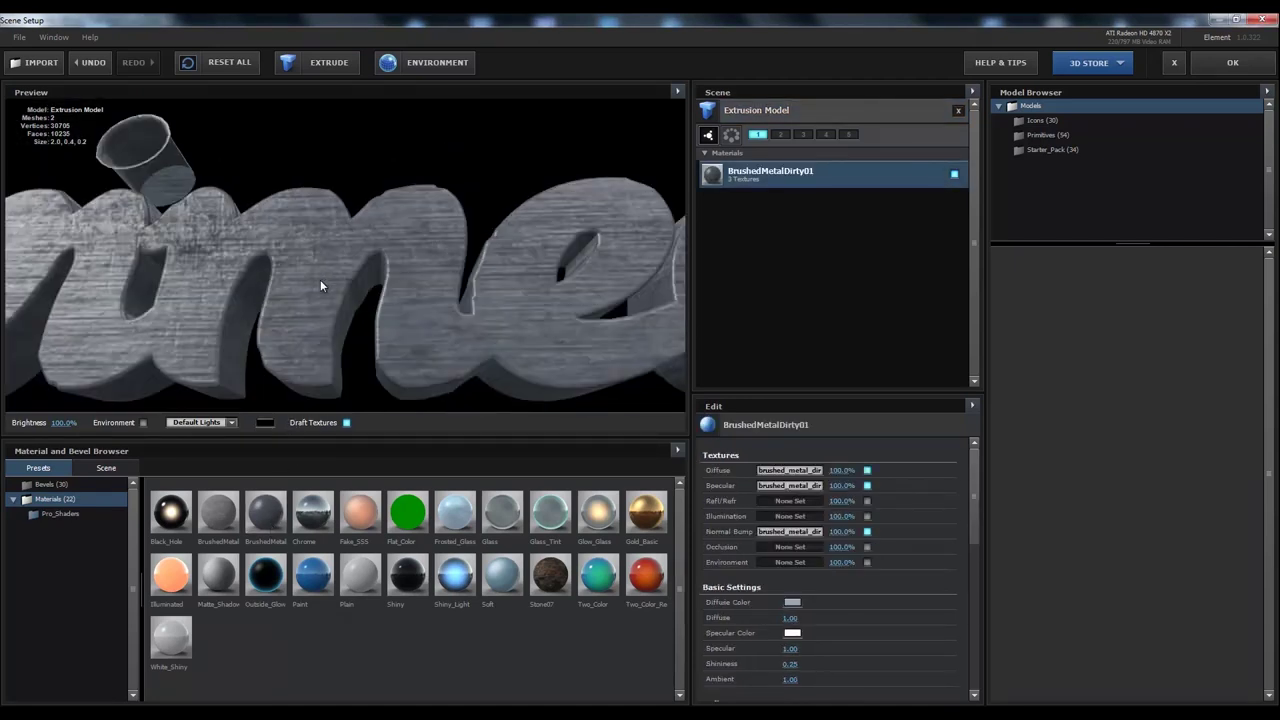
# Set the Extrusion Model's texture mapping to Box.
pyautogui.click(759, 111)
pyautogui.scroll(-3, 979, 515)
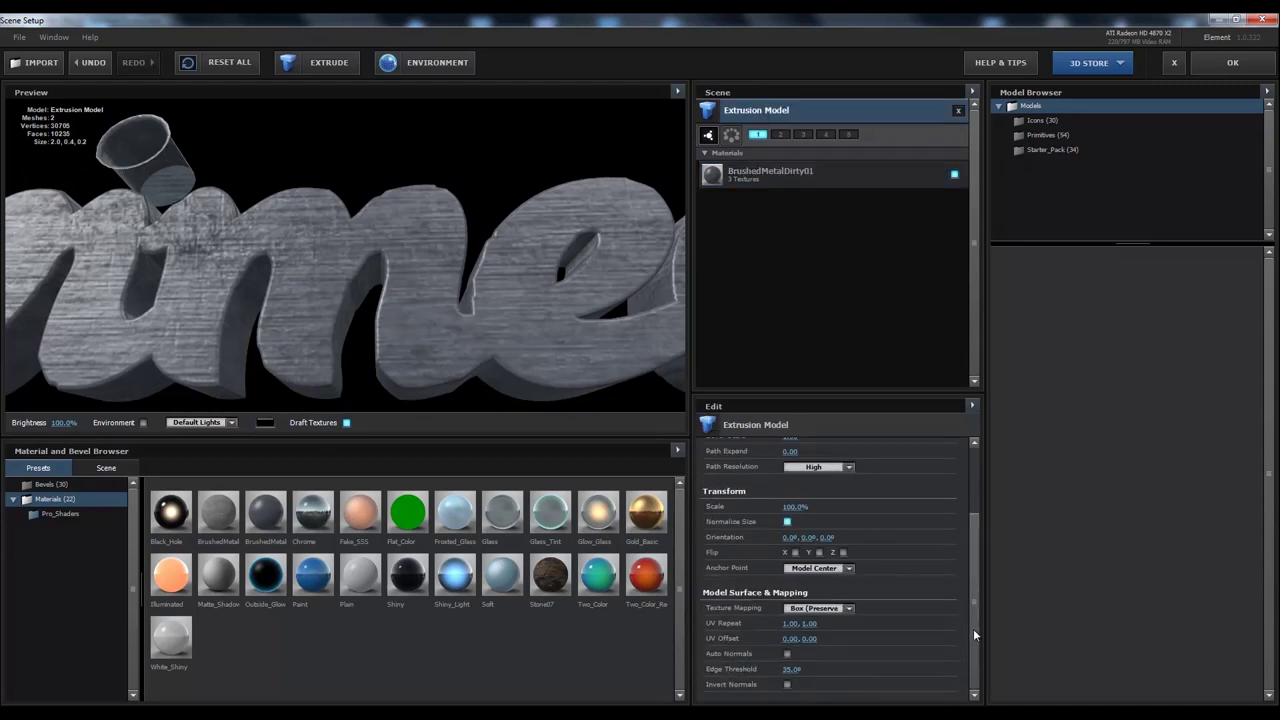
pyautogui.click(815, 608)
pyautogui.click(810, 635)
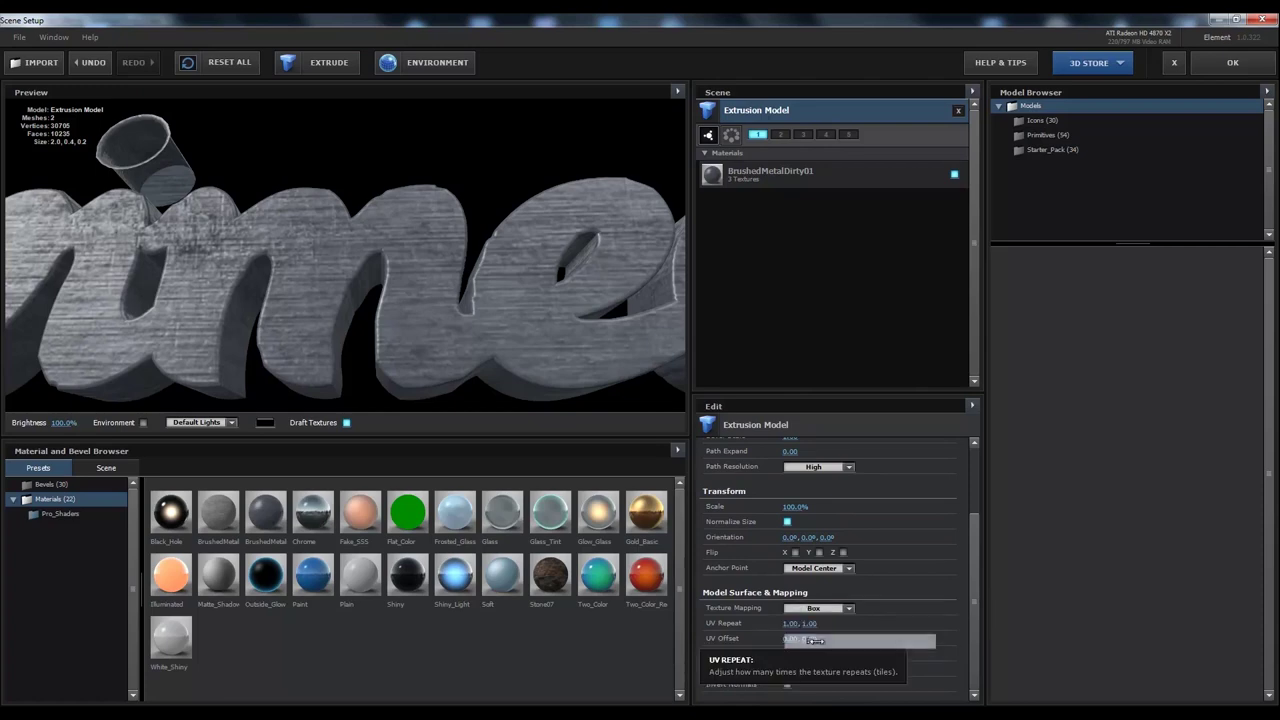
# Set the Extrusion Model's texture mapping to Box (Preserve Aspect Ratio) and inspect the logo's texture from several angles.
pyautogui.click(815, 608)
pyautogui.click(828, 621)
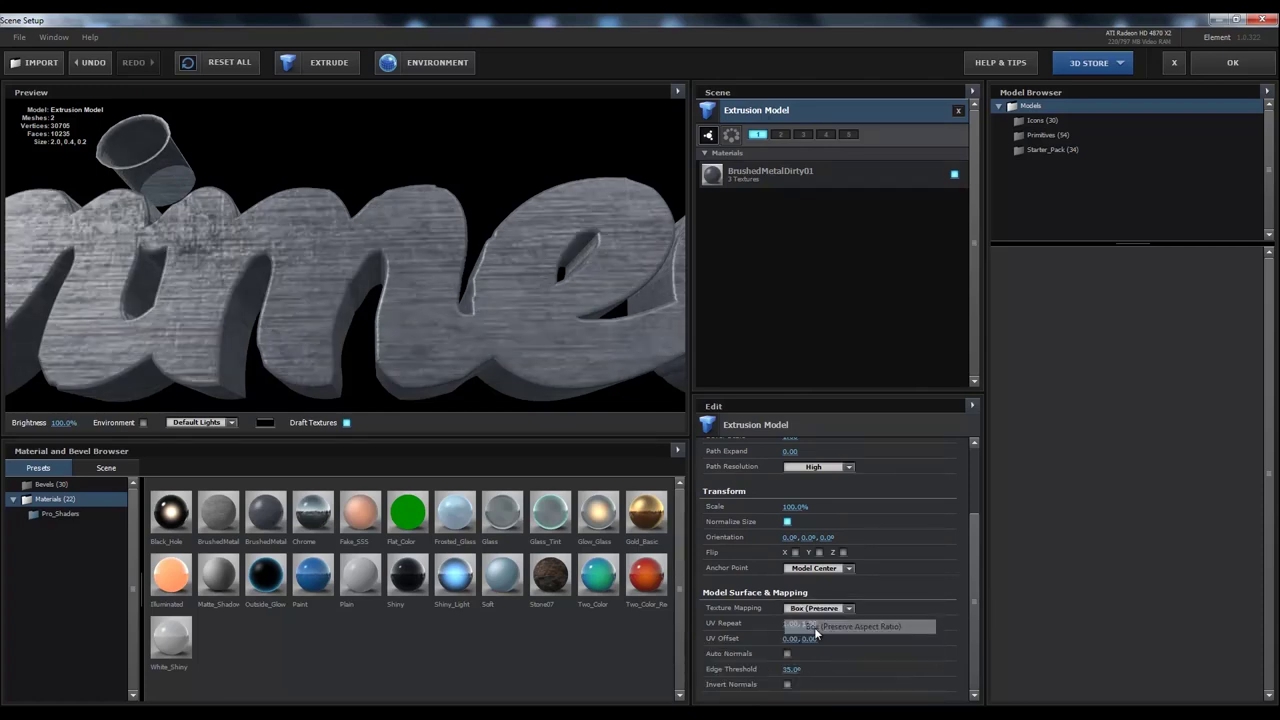
pyautogui.moveTo(788, 623); pyautogui.dragTo(975, 495)
pyautogui.moveTo(257, 222); pyautogui.dragTo(249, 248)
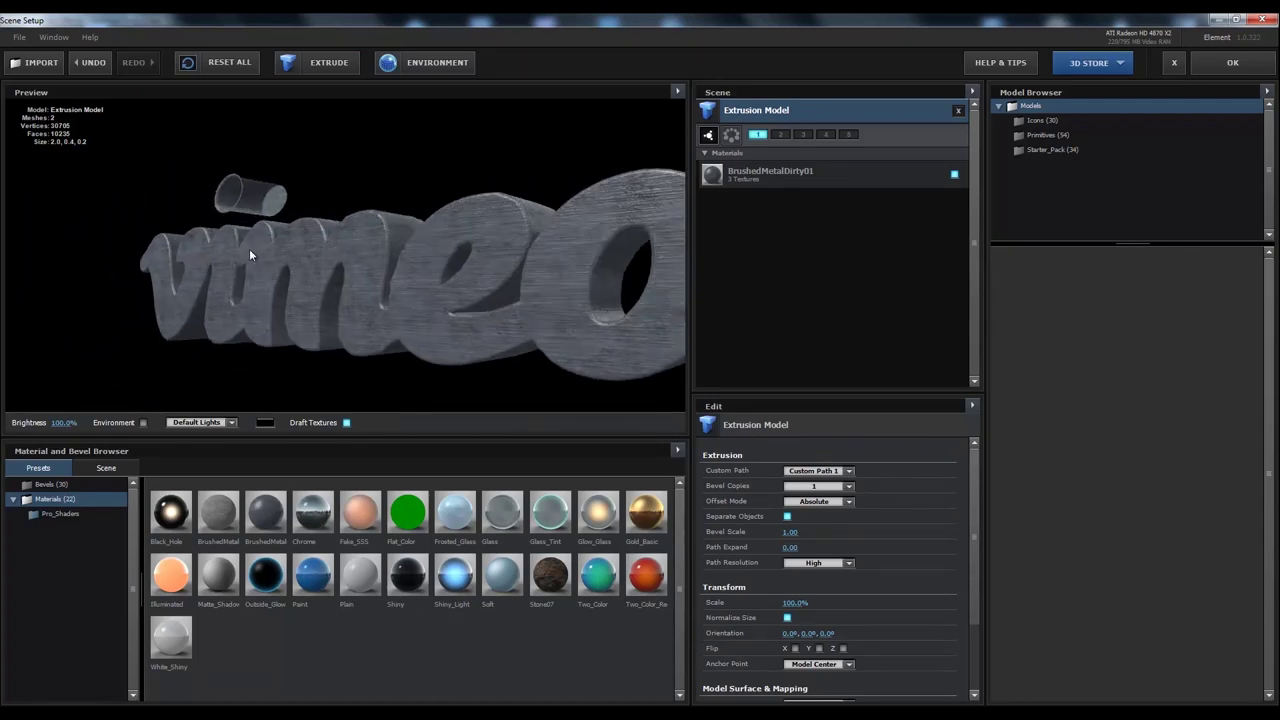
pyautogui.moveTo(331, 303)
pyautogui.mouseDown()
pyautogui.moveTo(327, 284)
pyautogui.moveTo(373, 262)
pyautogui.moveTo(344, 297)
pyautogui.moveTo(279, 276)
pyautogui.moveTo(314, 267)
pyautogui.moveTo(335, 282)
pyautogui.mouseUp()
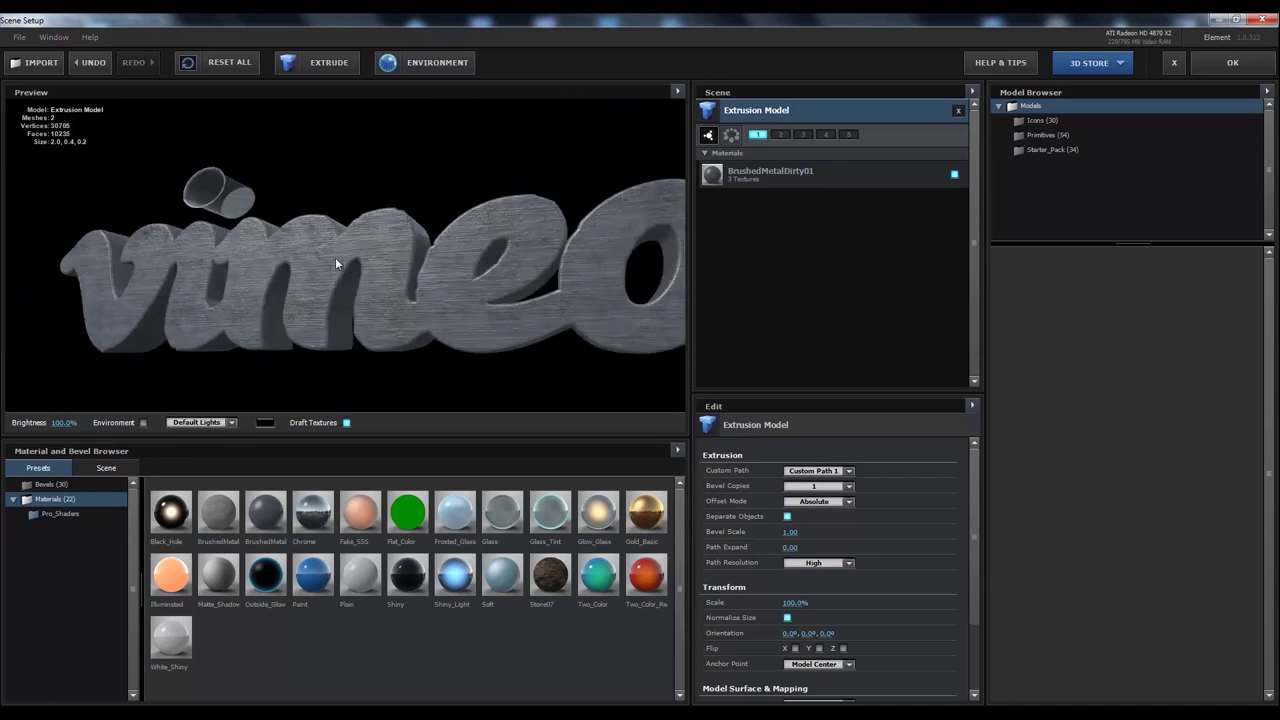
# Replace the scene's environment texture with Studio_warm_blurred.png.
pyautogui.click(436, 61)
pyautogui.moveTo(542, 257); pyautogui.dragTo(538, 219)
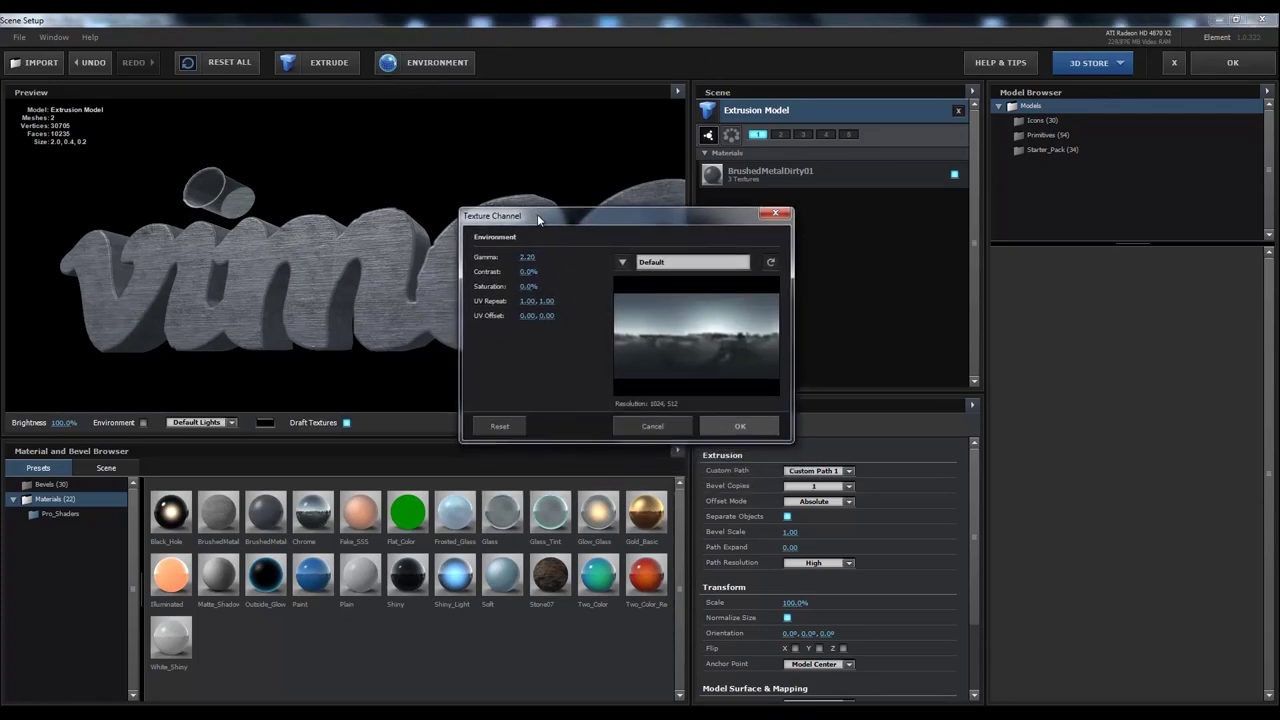
pyautogui.click(685, 261)
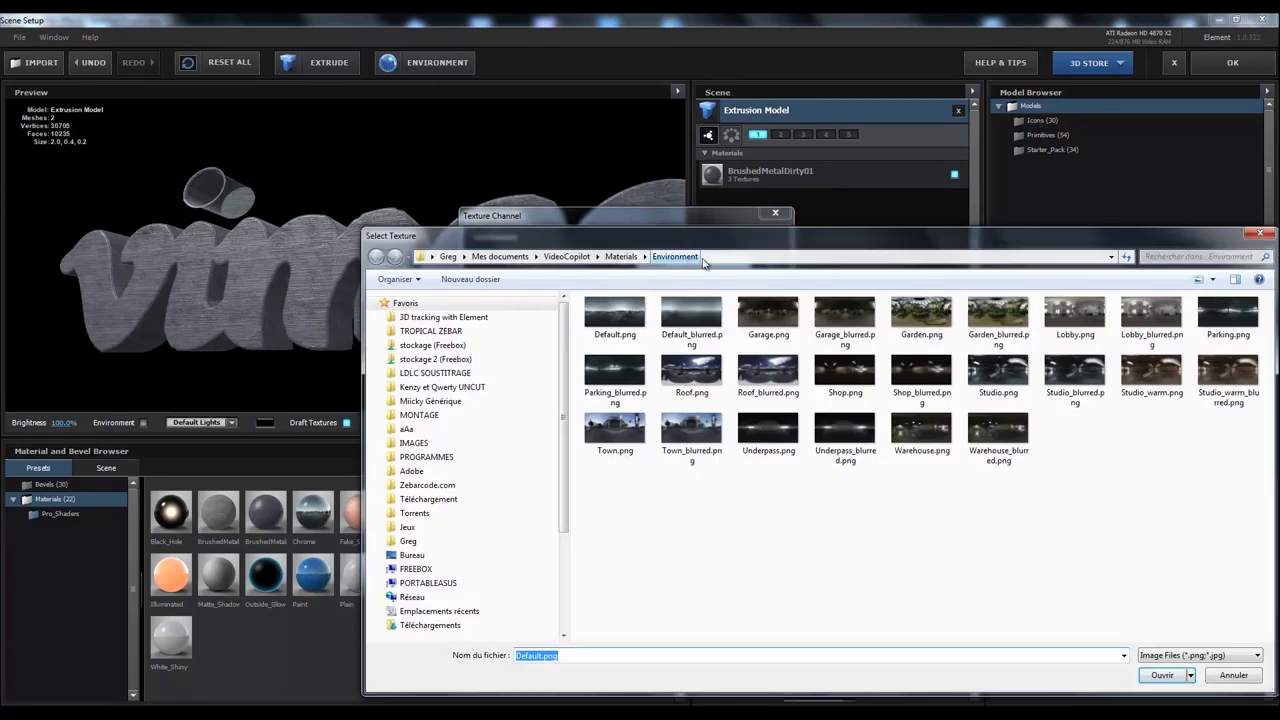
pyautogui.moveTo(863, 233); pyautogui.dragTo(742, 207)
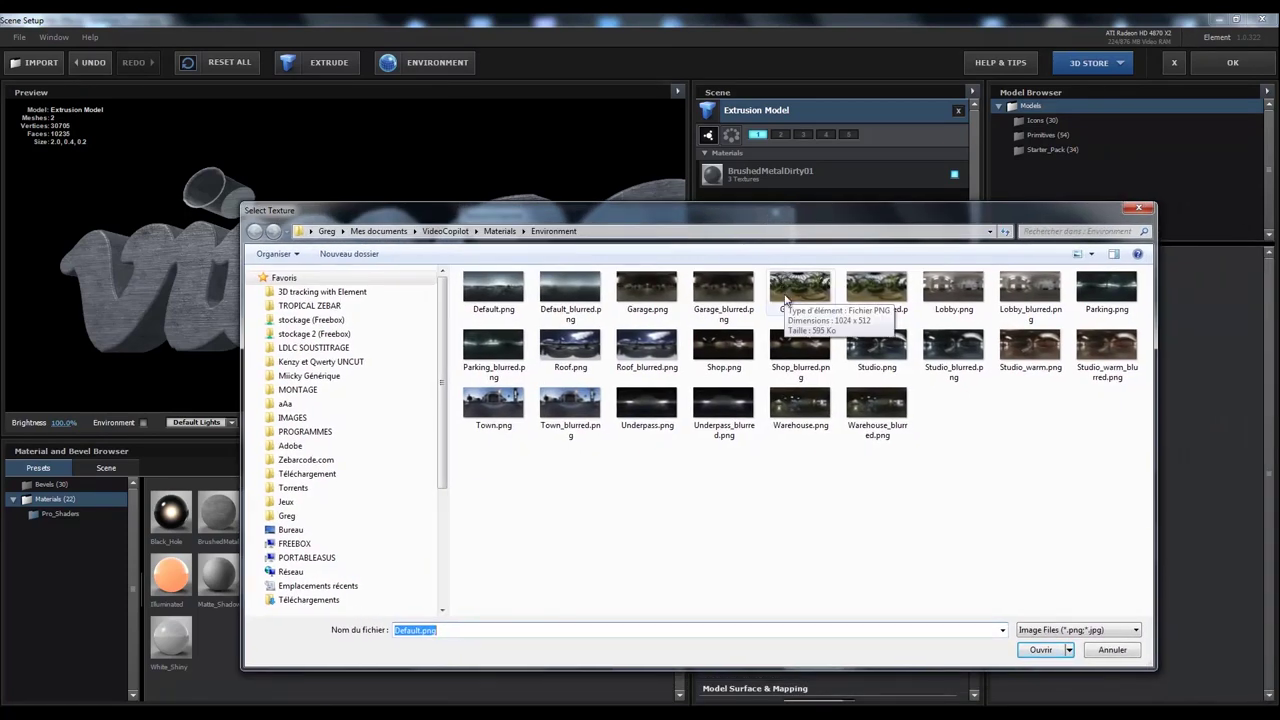
pyautogui.click(738, 350)
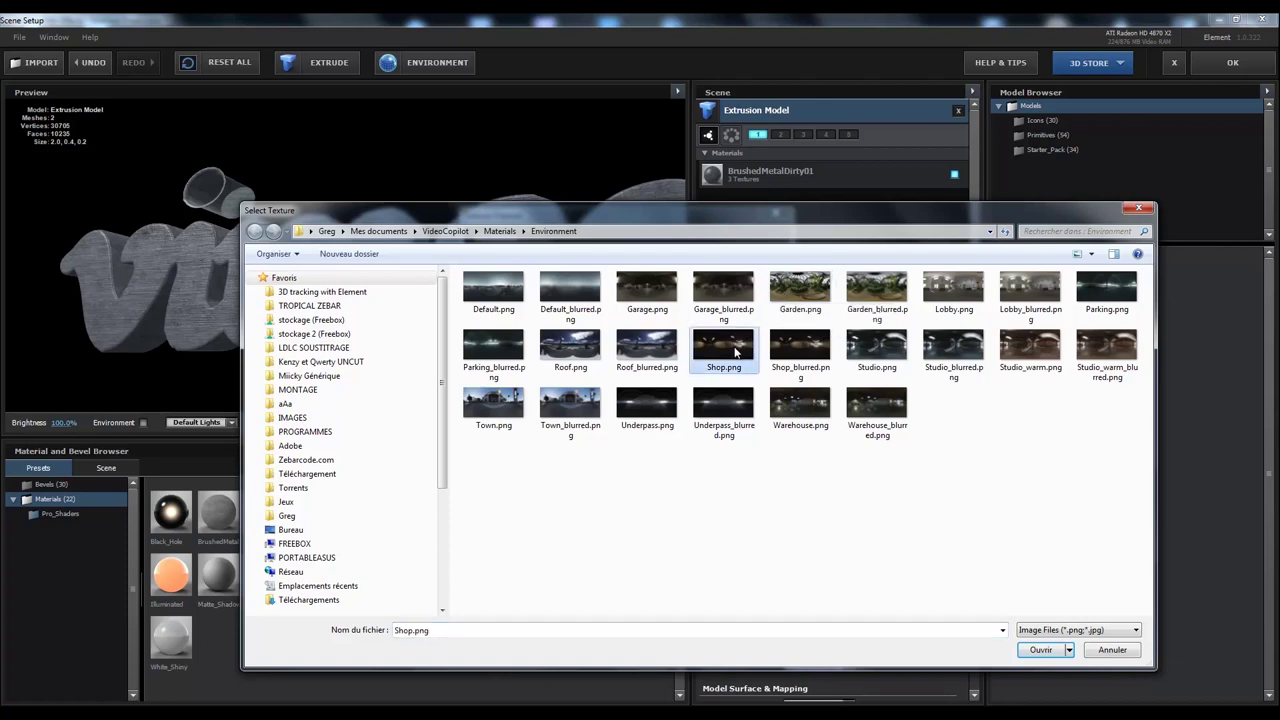
pyautogui.click(787, 350)
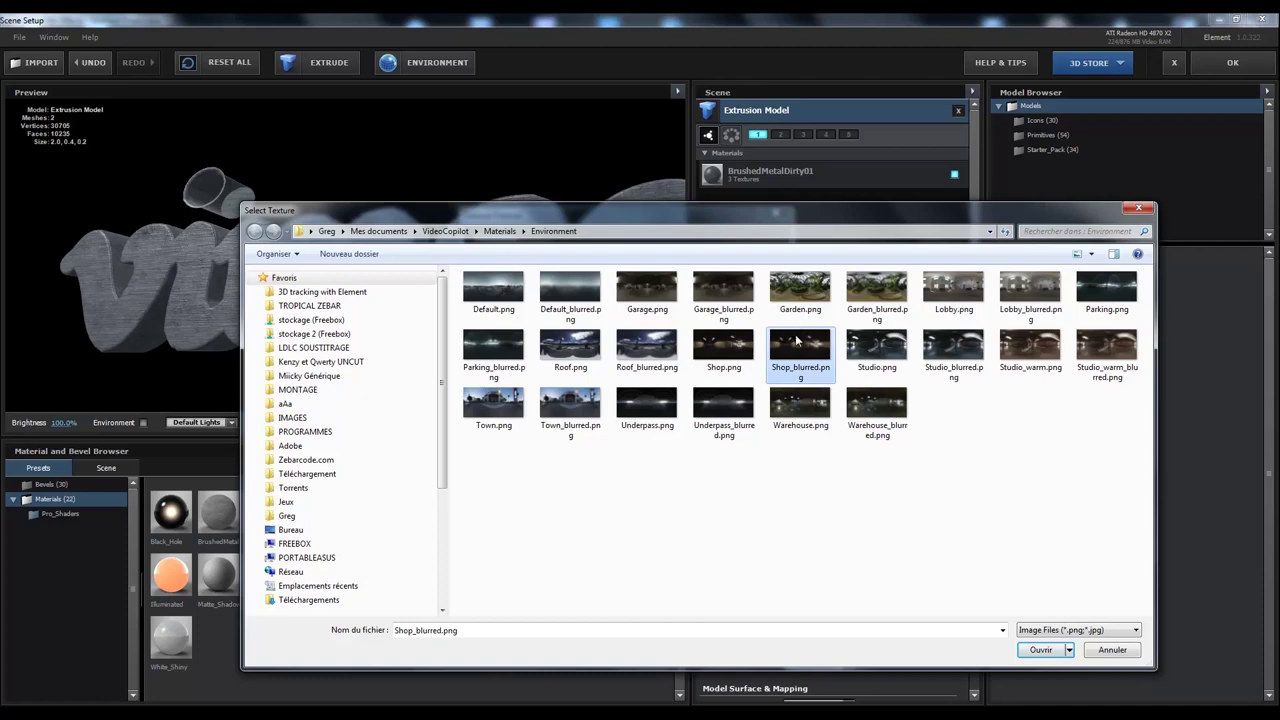
pyautogui.click(1015, 355)
pyautogui.click(1098, 356)
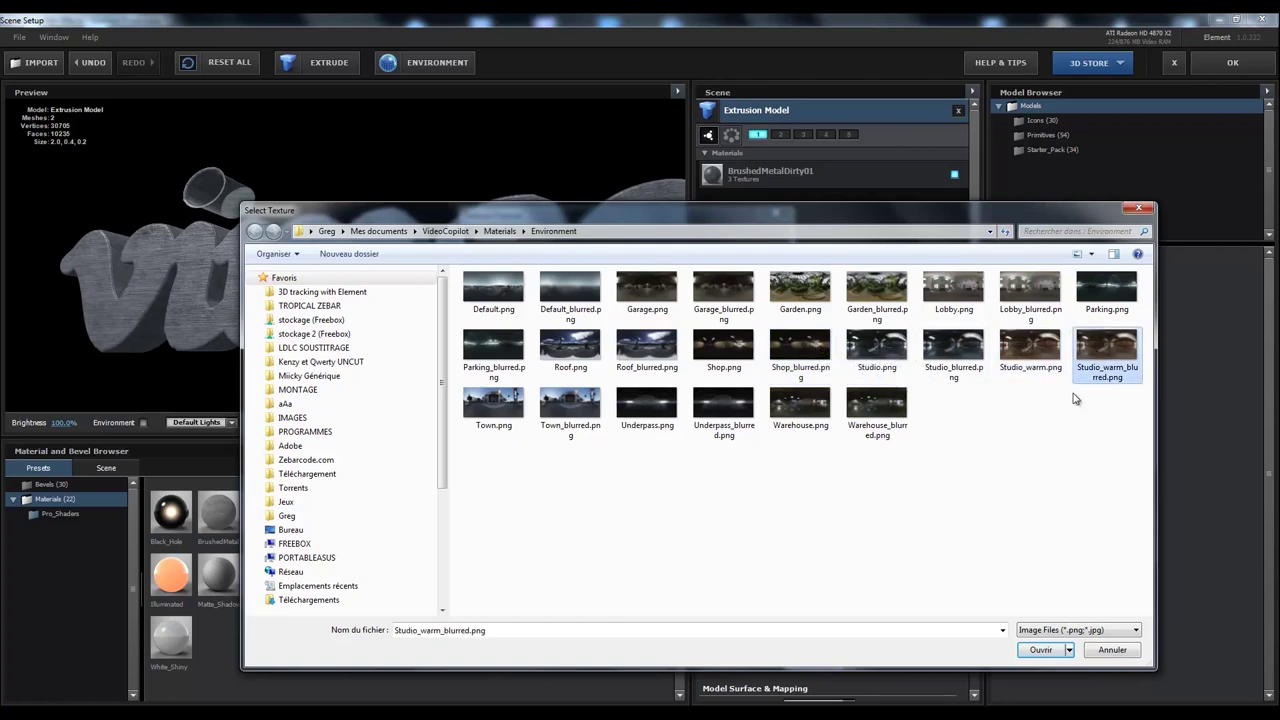
pyautogui.click(1042, 650)
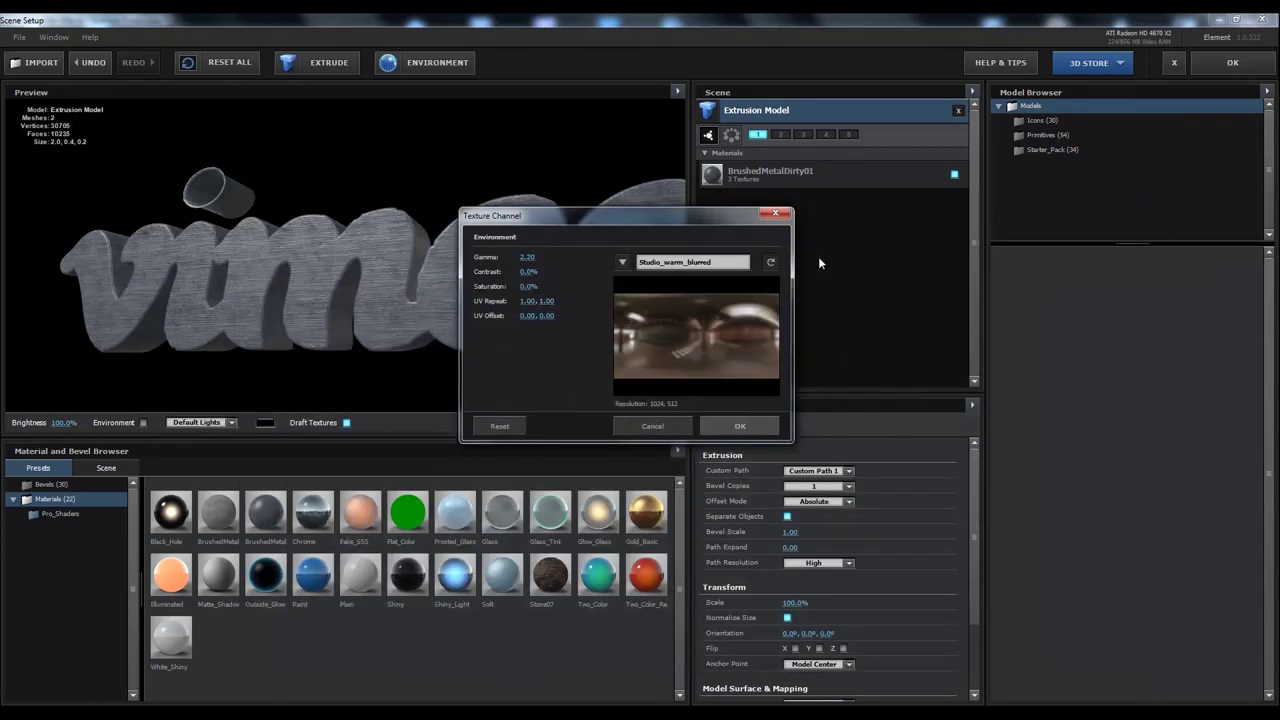
pyautogui.click(740, 426)
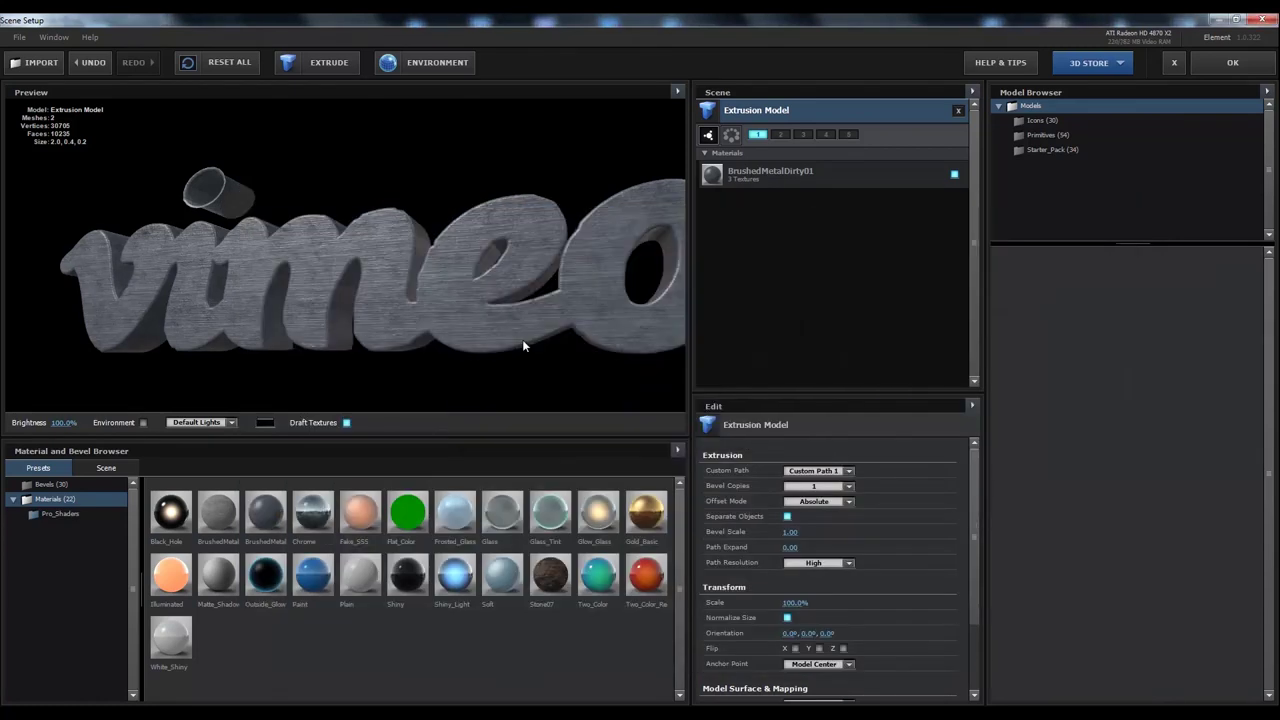
# Preview the logo against the visible environment with Cinema lighting, then accept the Scene Setup.
pyautogui.moveTo(435, 250); pyautogui.dragTo(188, 432)
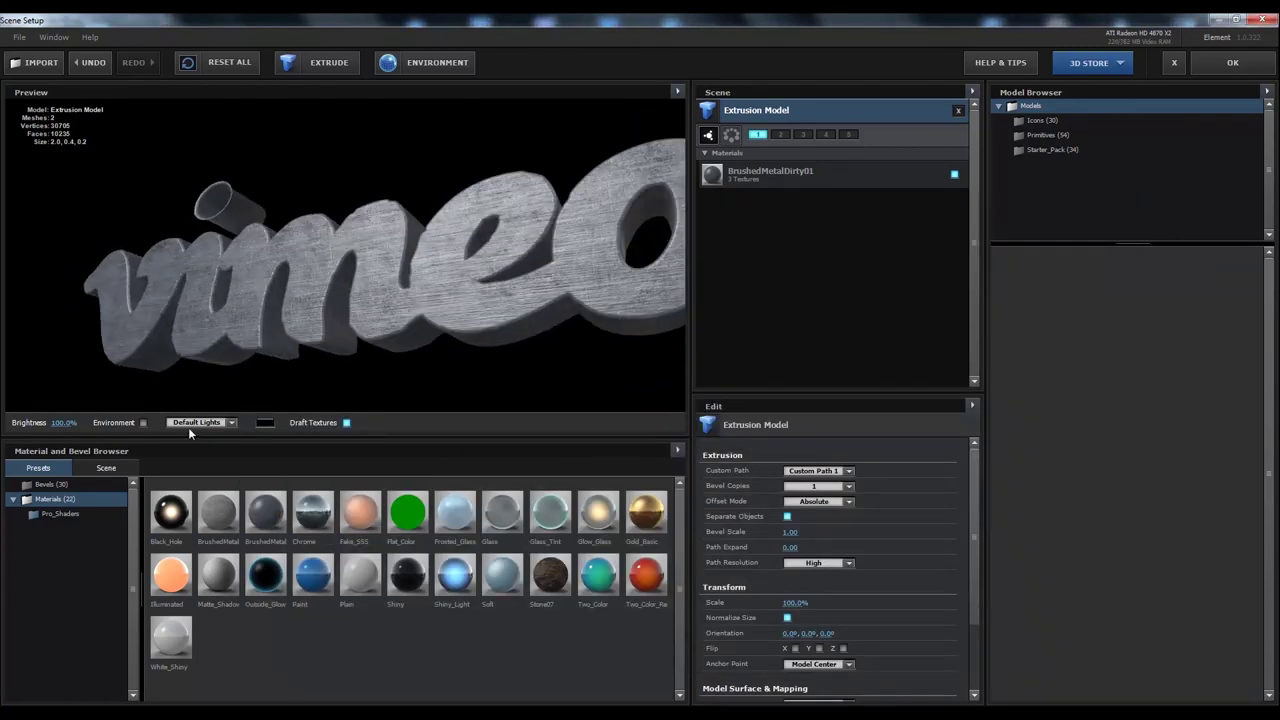
pyautogui.click(144, 422)
pyautogui.press('alt')
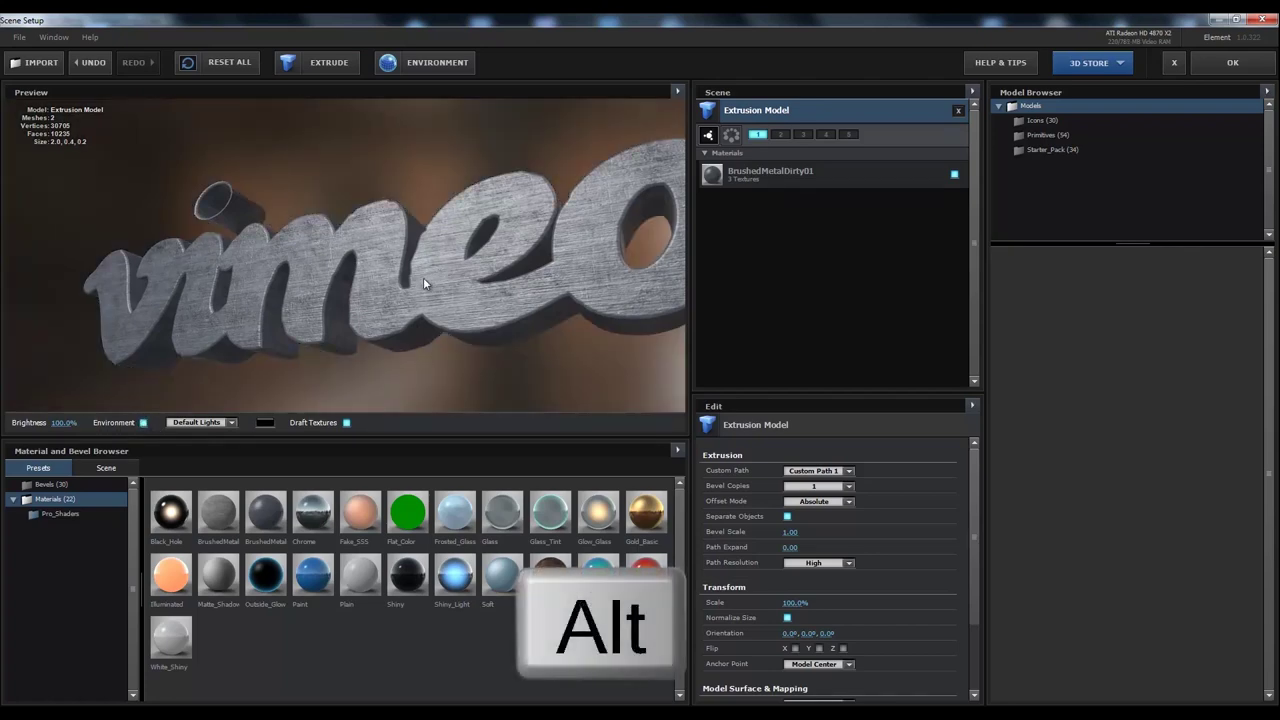
pyautogui.moveTo(423, 277); pyautogui.dragTo(364, 245)
pyautogui.click(200, 424)
pyautogui.click(196, 460)
pyautogui.scroll(4, 360, 238)
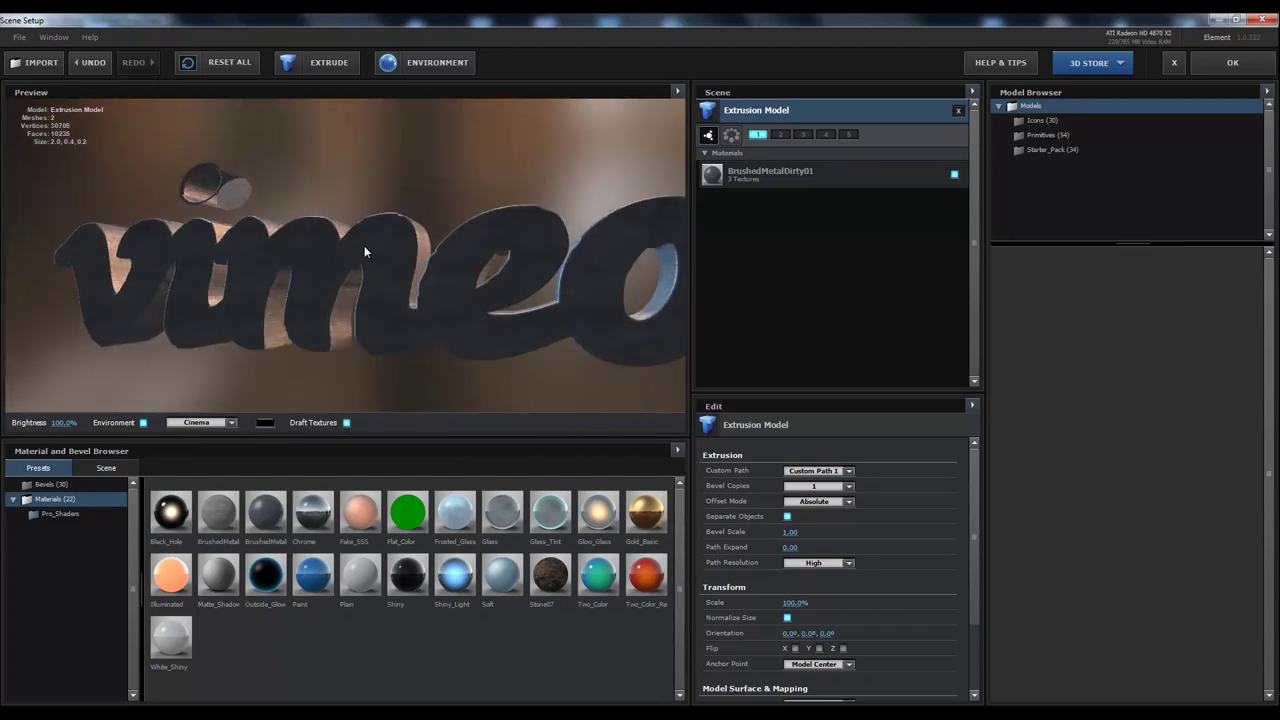
pyautogui.click(1233, 63)
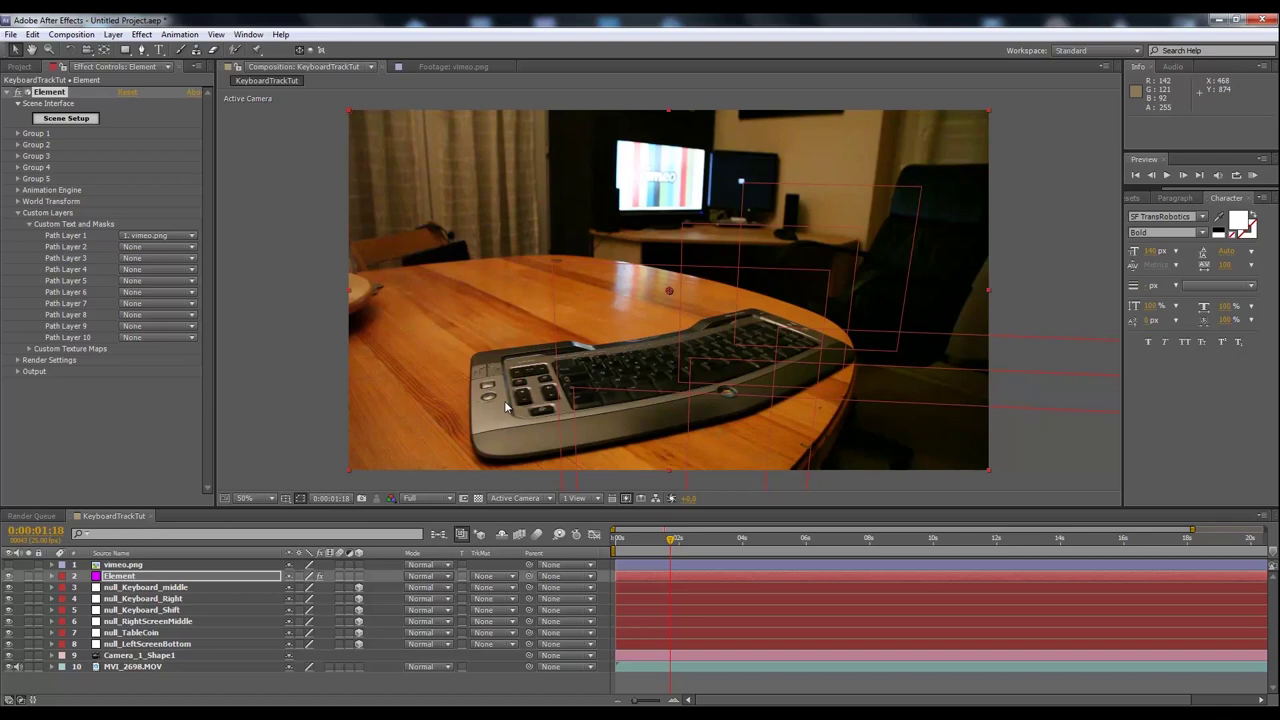
# Move the current time to 0:00:01:23 and reveal the Position property of the null_Keyboard_middle layer.
pyautogui.click(688, 541)
pyautogui.click(712, 541)
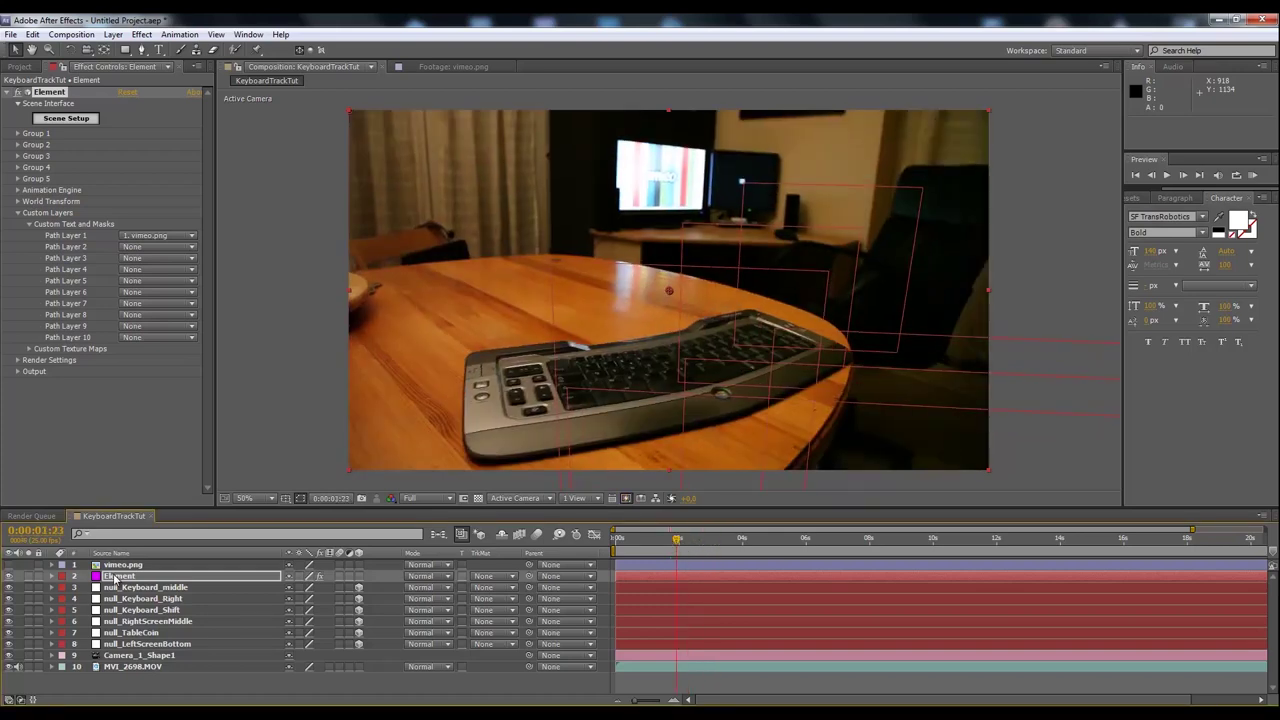
pyautogui.click(158, 589)
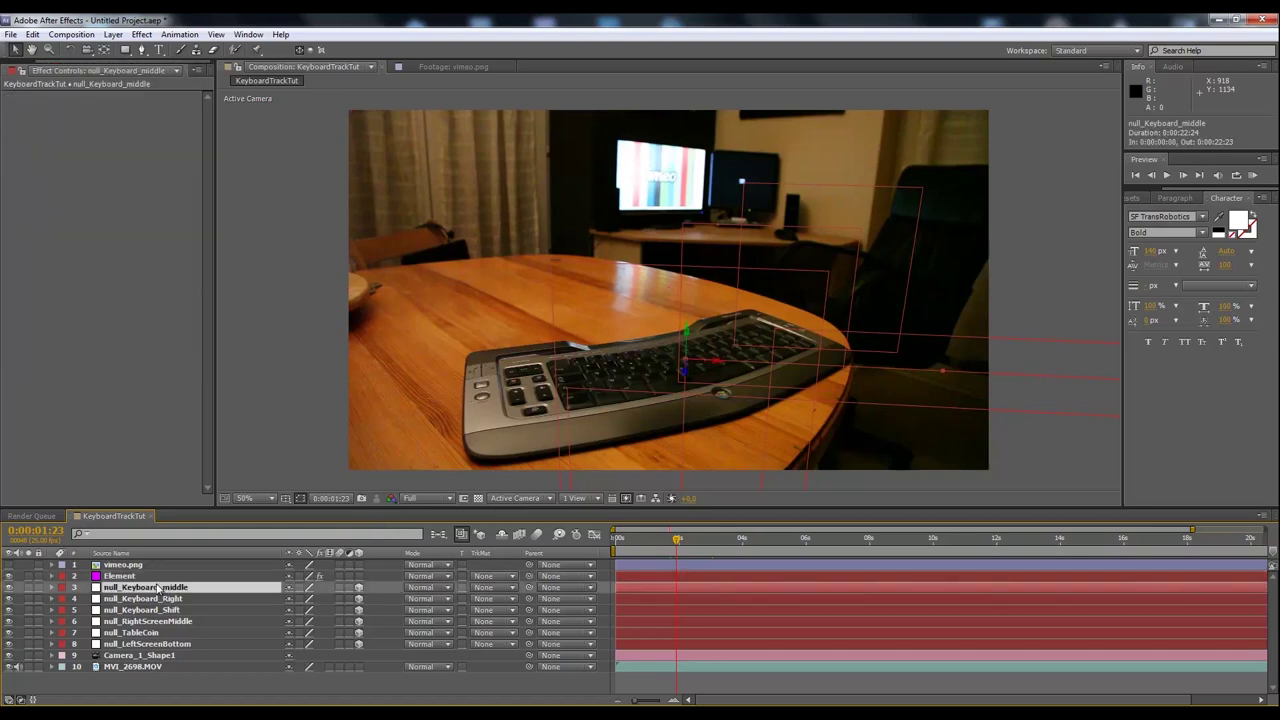
pyautogui.press('p')
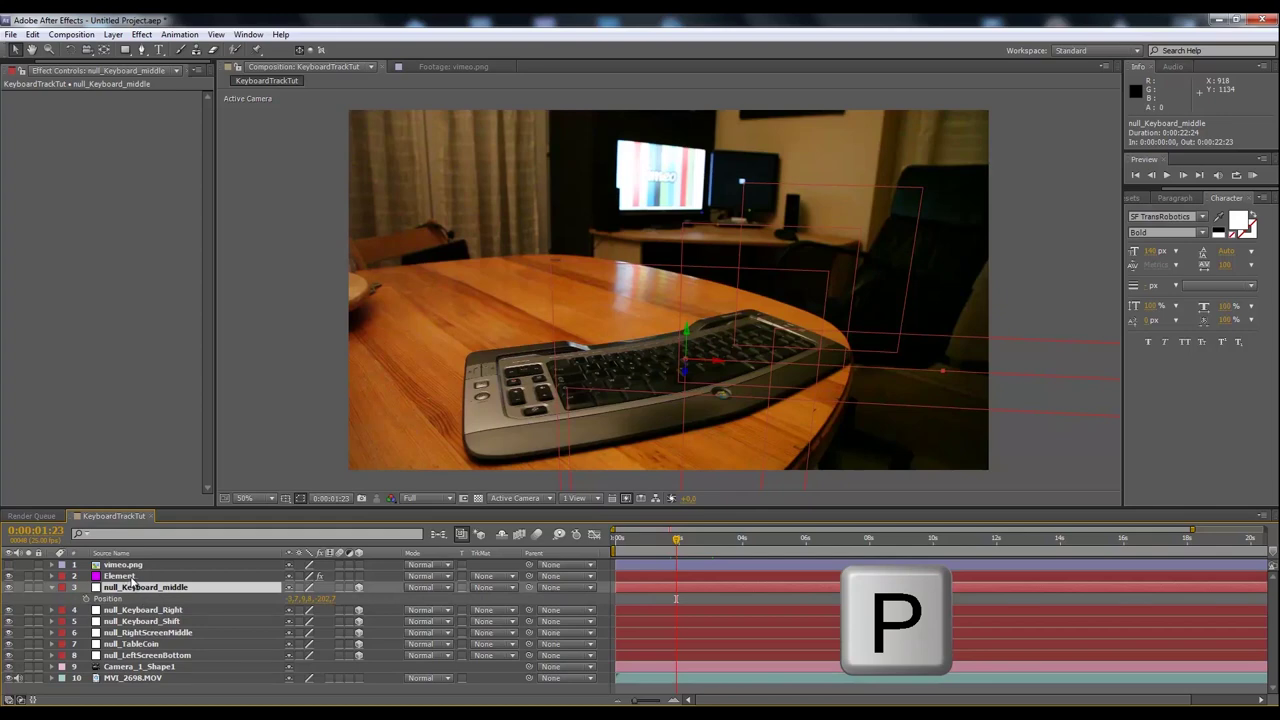
# In Element's Group 1 Particle Replicator, set Position XY to -3,7 and 9,8 and Position Z to -202,7, matching null_Keyboard_middle.
pyautogui.click(131, 578)
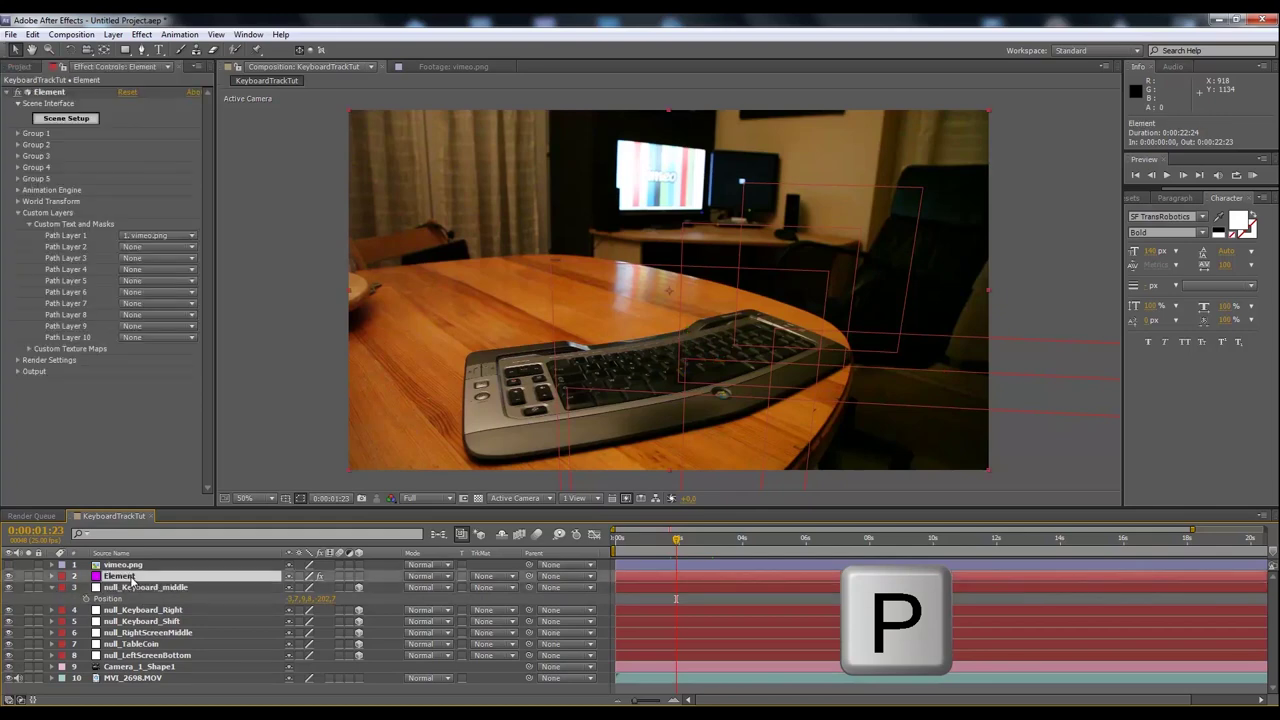
pyautogui.click(18, 134)
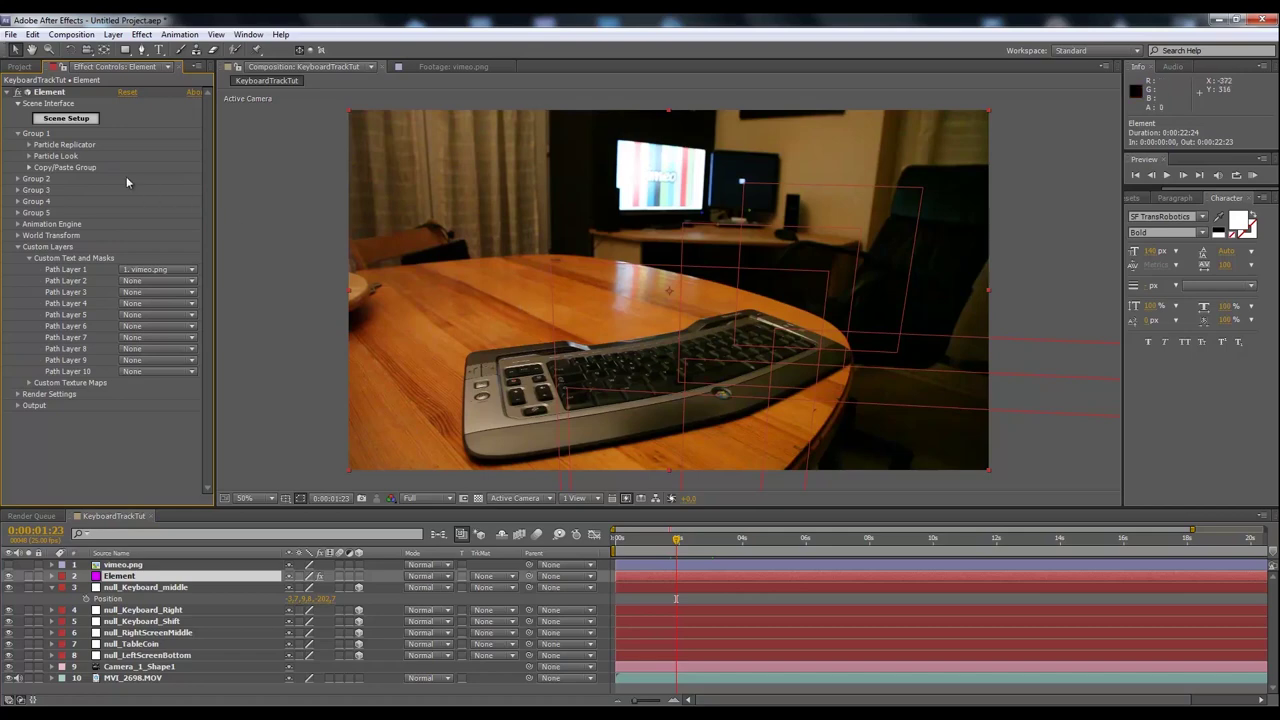
pyautogui.click(30, 145)
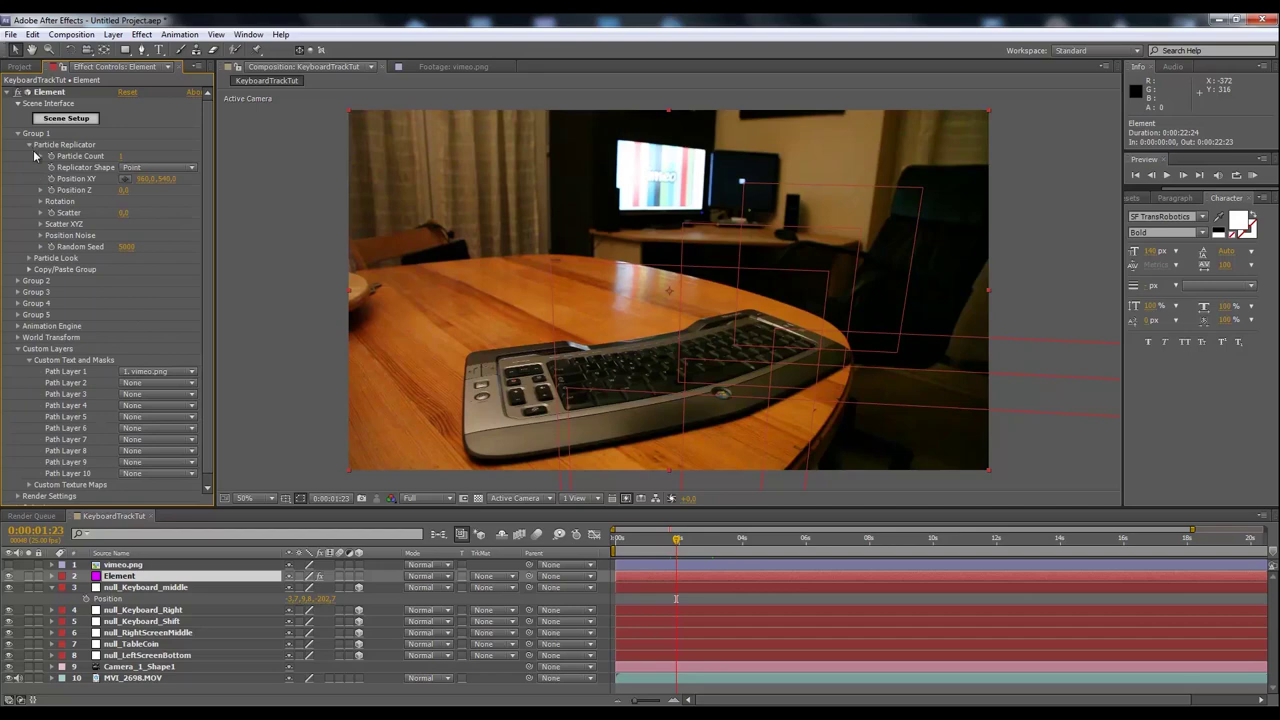
pyautogui.click(148, 179)
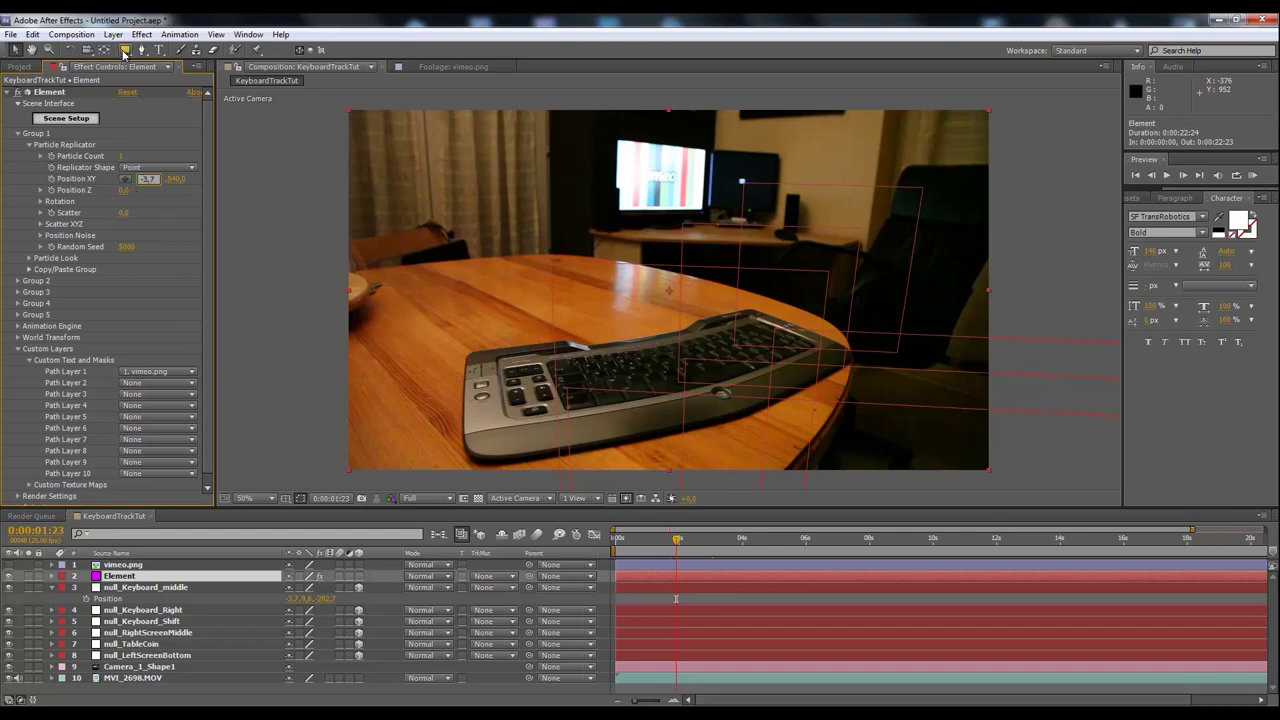
pyautogui.press('Tab')
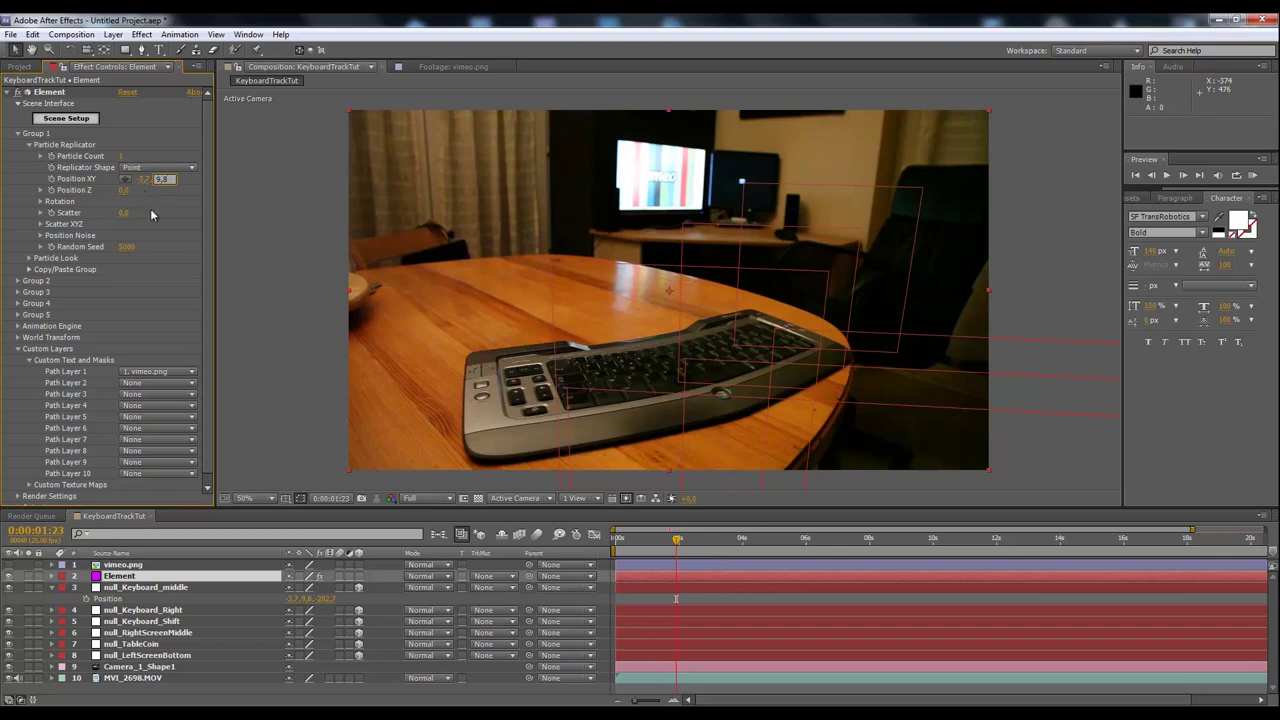
pyautogui.press('Return')
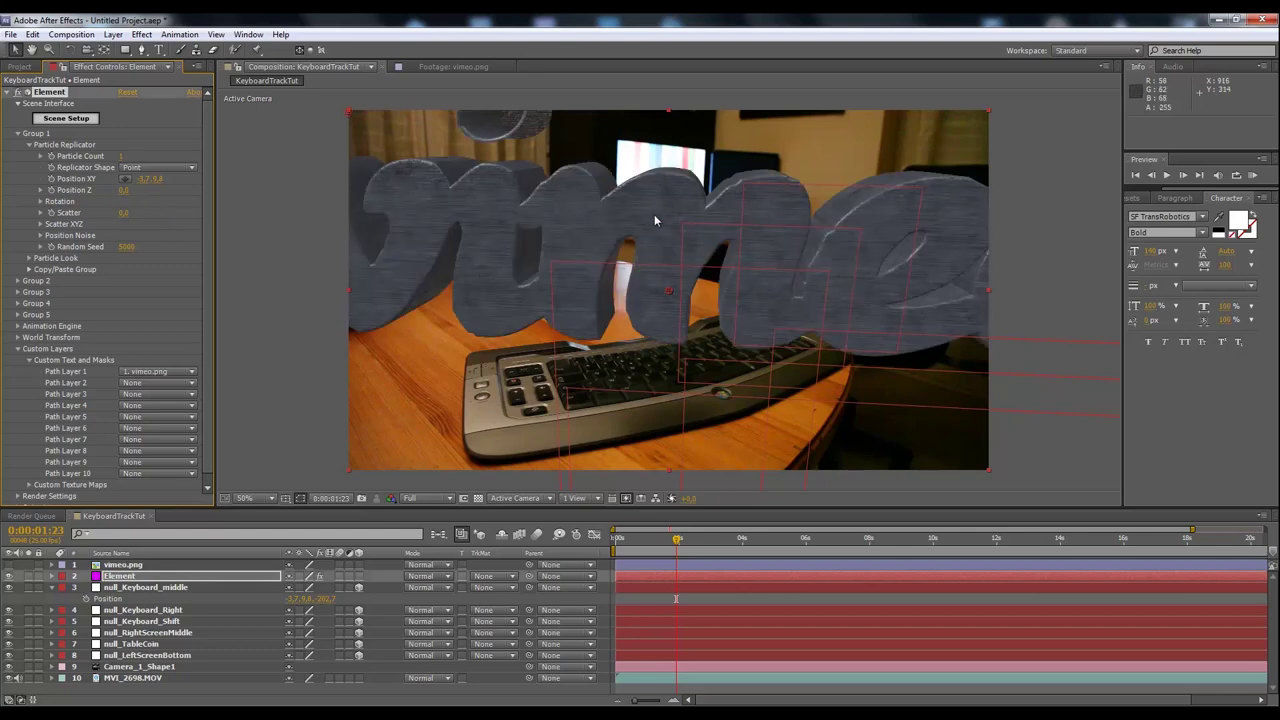
pyautogui.click(123, 190)
pyautogui.write('-202.7')
pyautogui.press('Return')
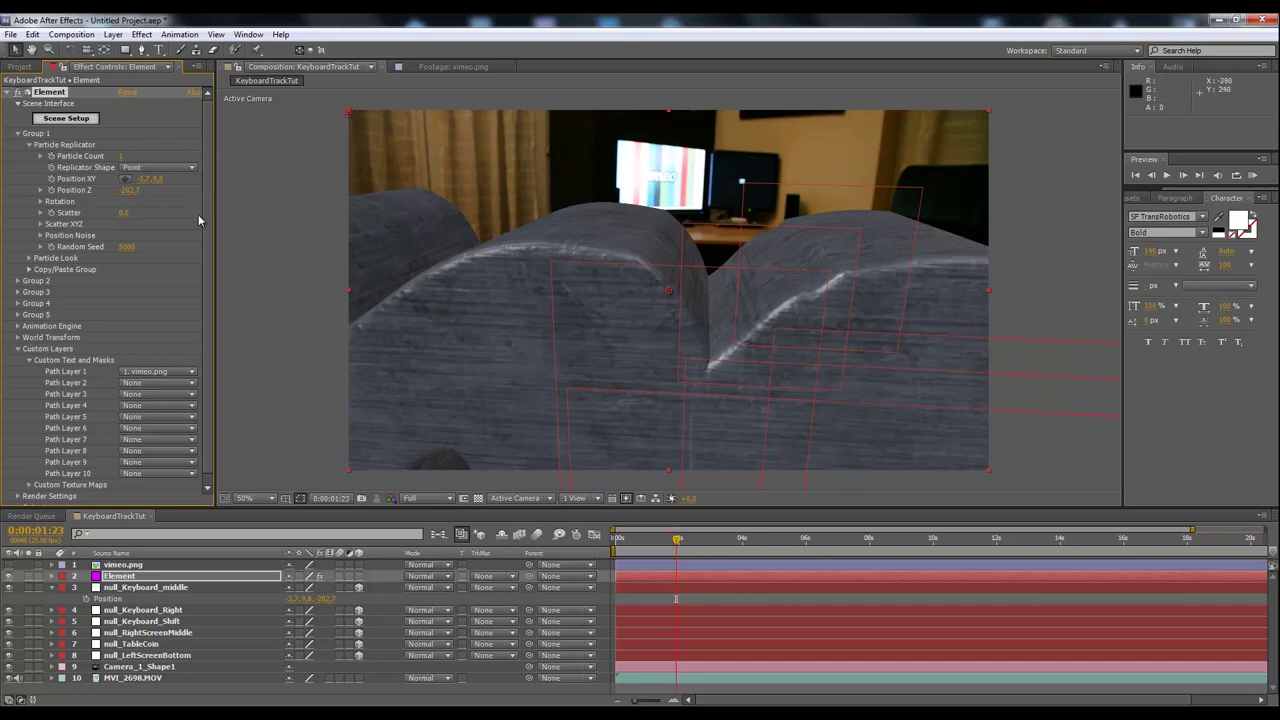
# Reduce the Particle Look size of Element's Group 1 to 1,20 so the logo fits over the keyboard.
pyautogui.scroll(-1, 203, 228)
pyautogui.click(29, 258)
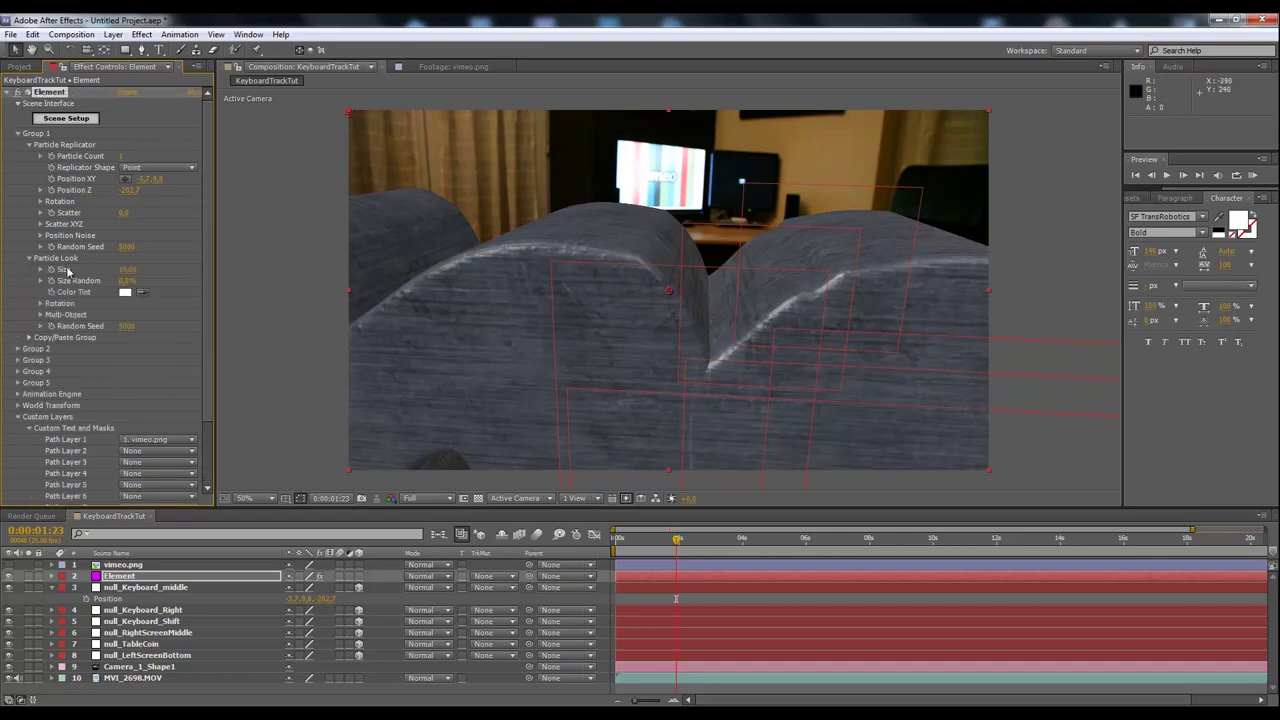
pyautogui.moveTo(125, 269); pyautogui.dragTo(145, 269)
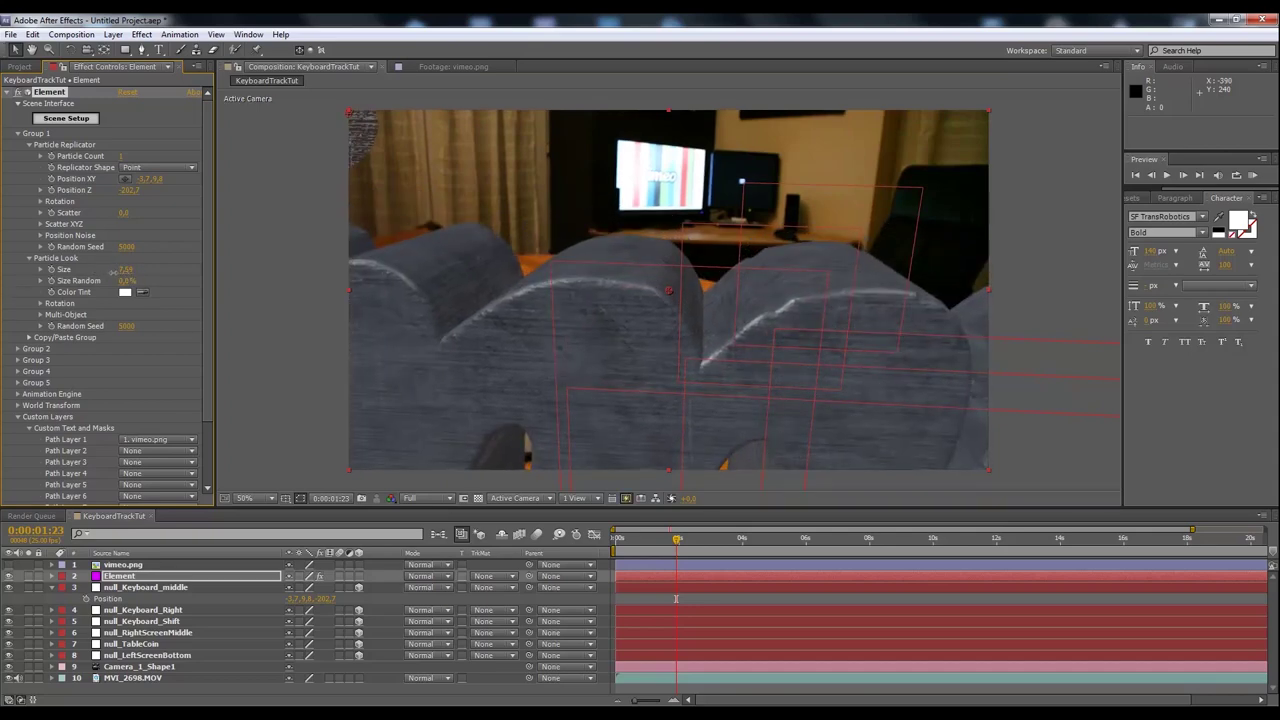
pyautogui.moveTo(125, 270); pyautogui.dragTo(131, 278)
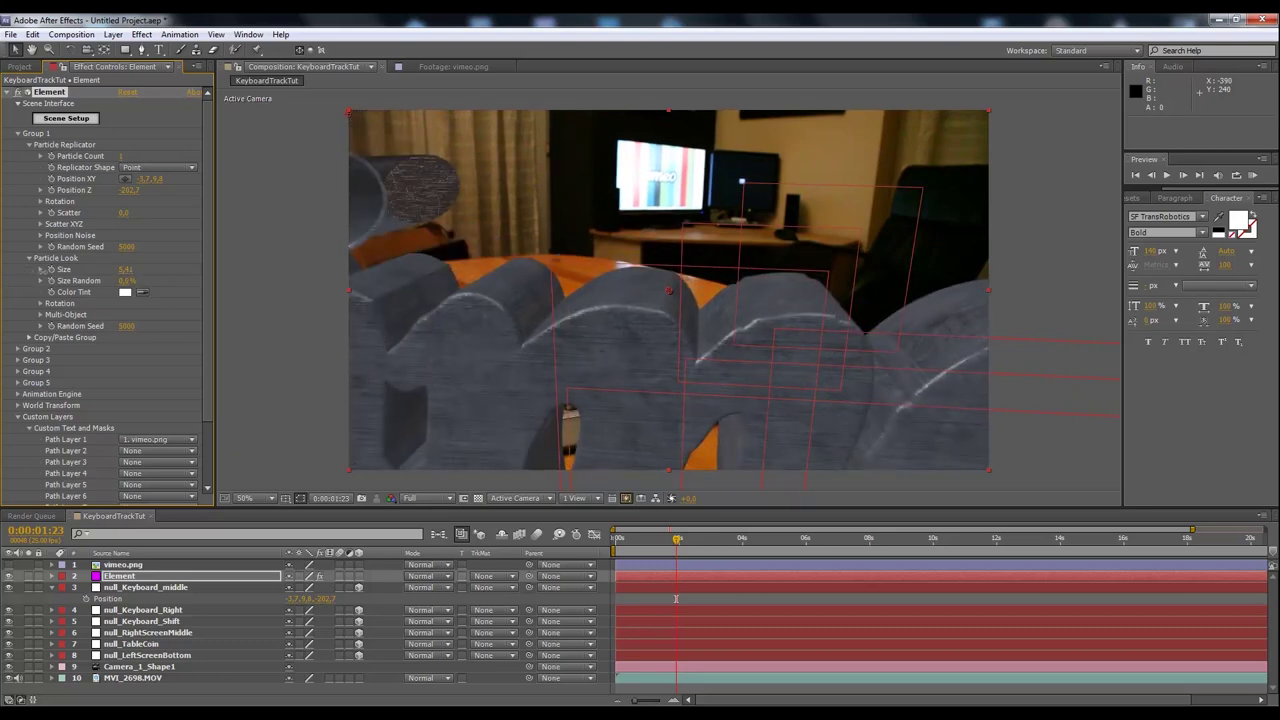
pyautogui.click(130, 272)
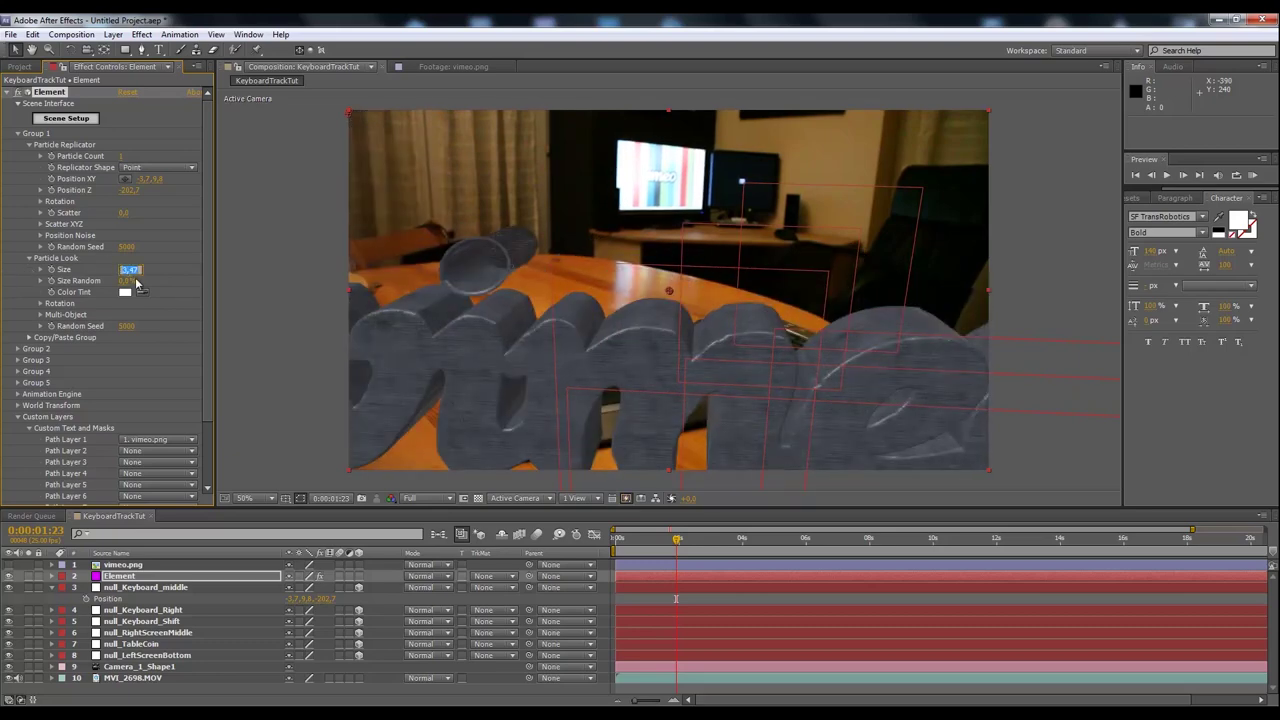
pyautogui.write('1')
pyautogui.press('Return')
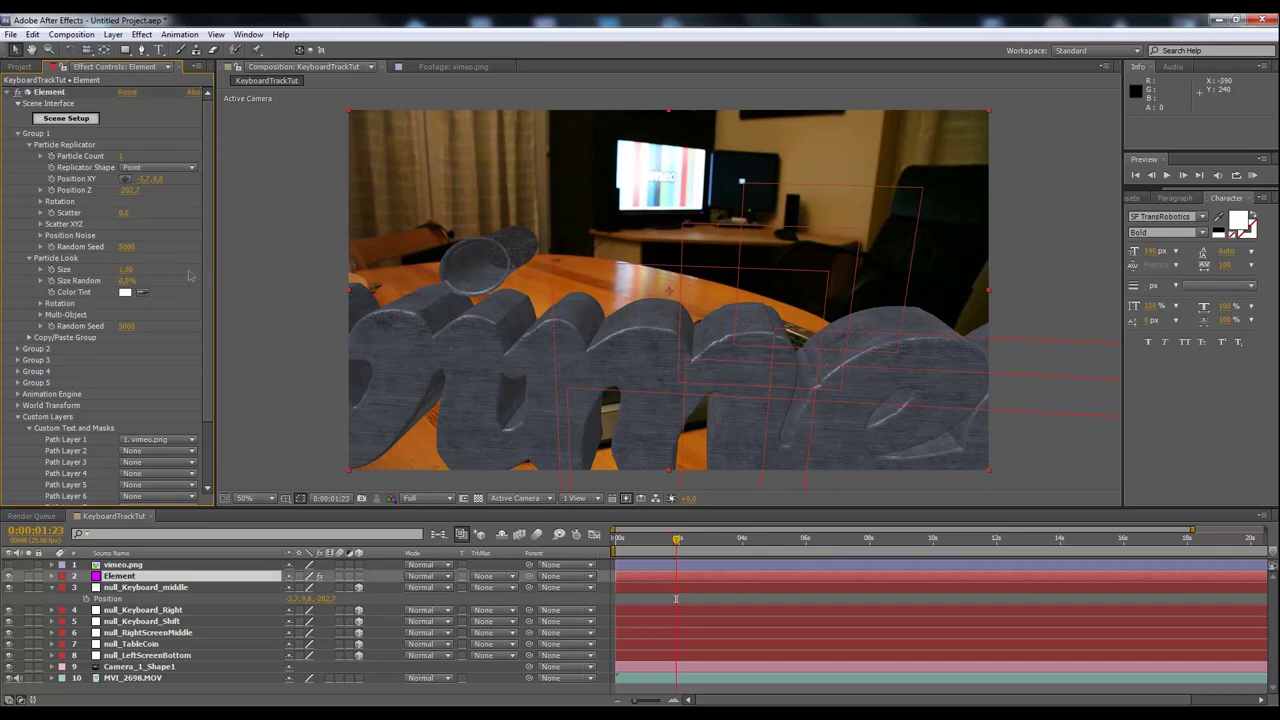
pyautogui.moveTo(126, 270); pyautogui.dragTo(817, 427)
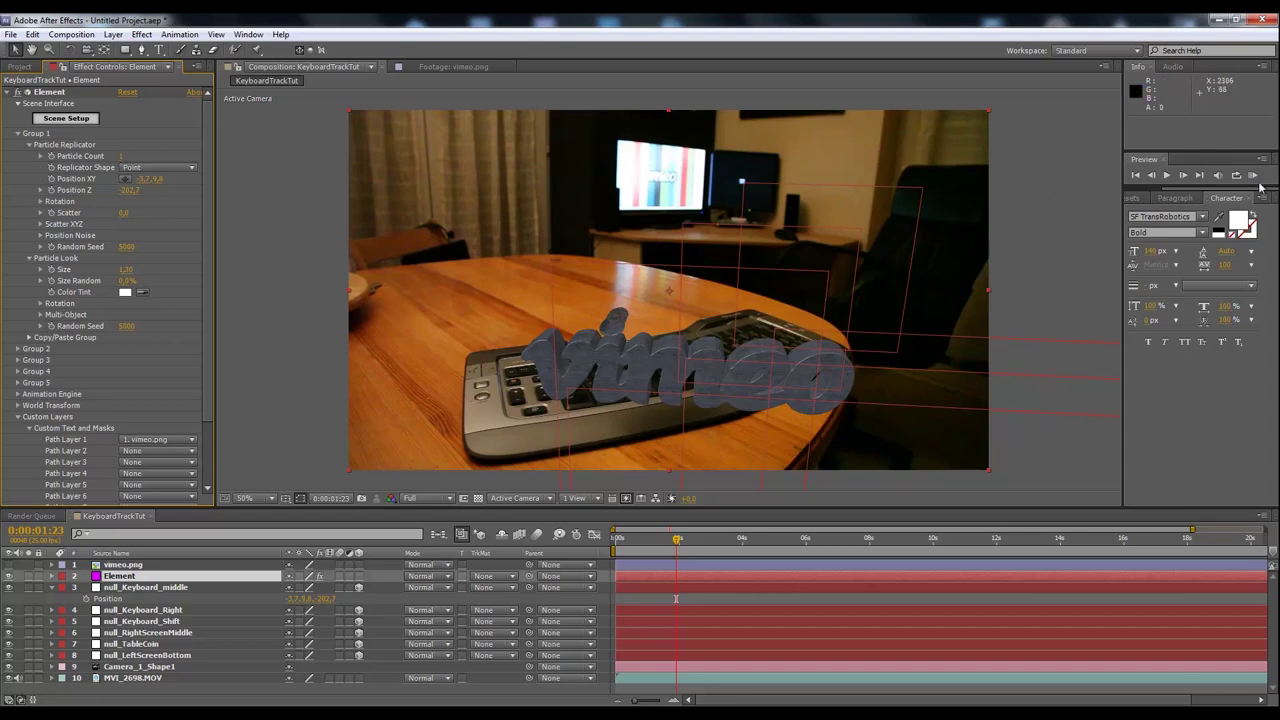
# Shorten the work area to end at 0:00:04:10 and run a RAM preview of the logo over the keyboard.
pyautogui.click(620, 700)
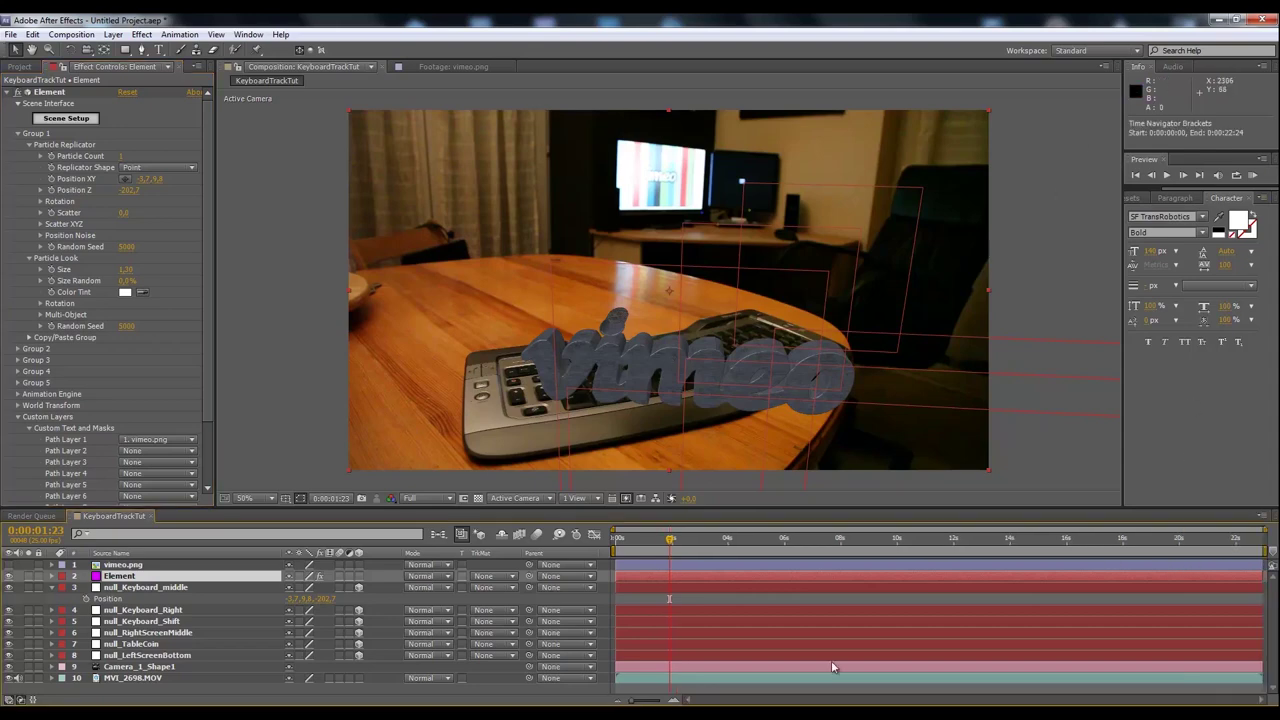
pyautogui.moveTo(1262, 549); pyautogui.dragTo(741, 549)
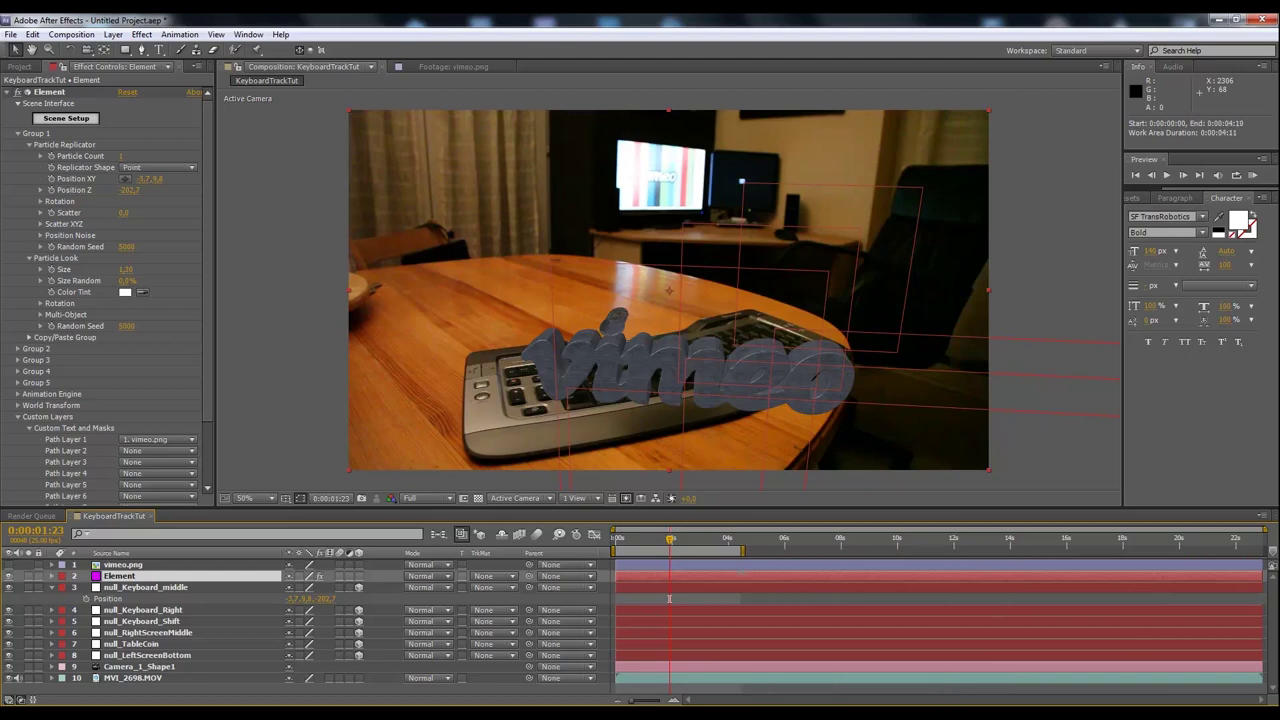
pyautogui.press('KP_0')
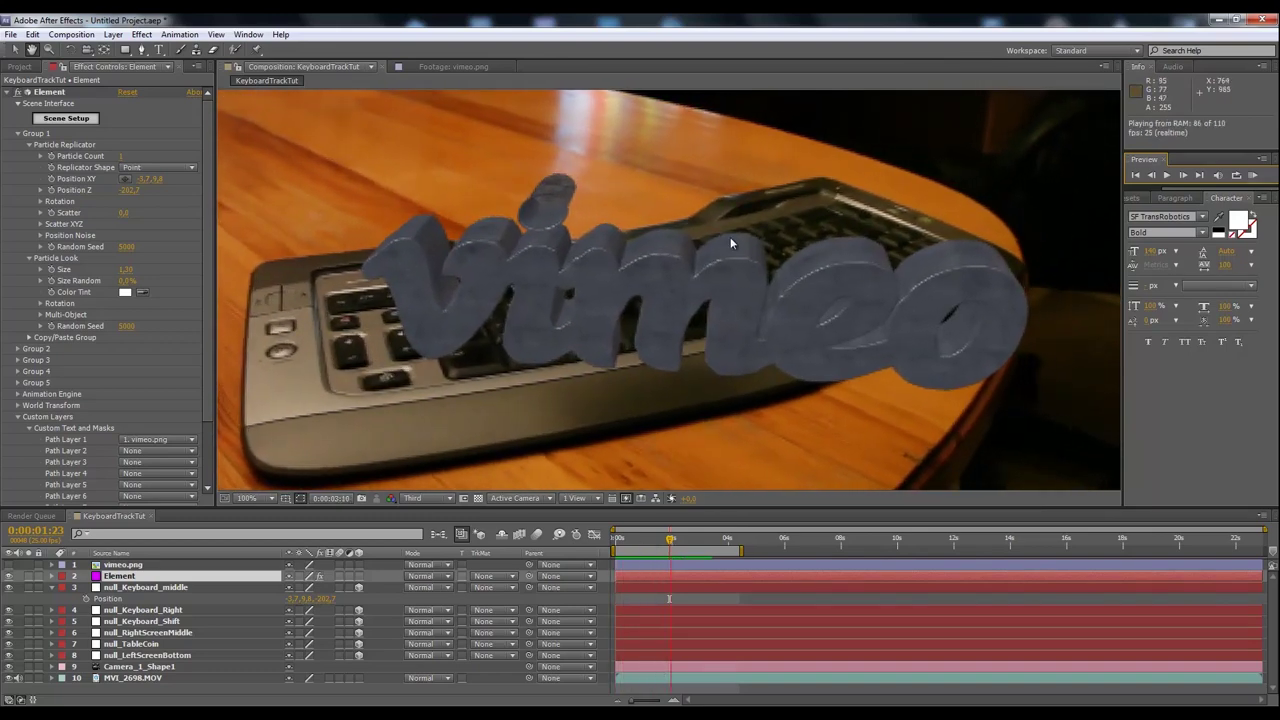
pyautogui.press('space')
pyautogui.press(',')
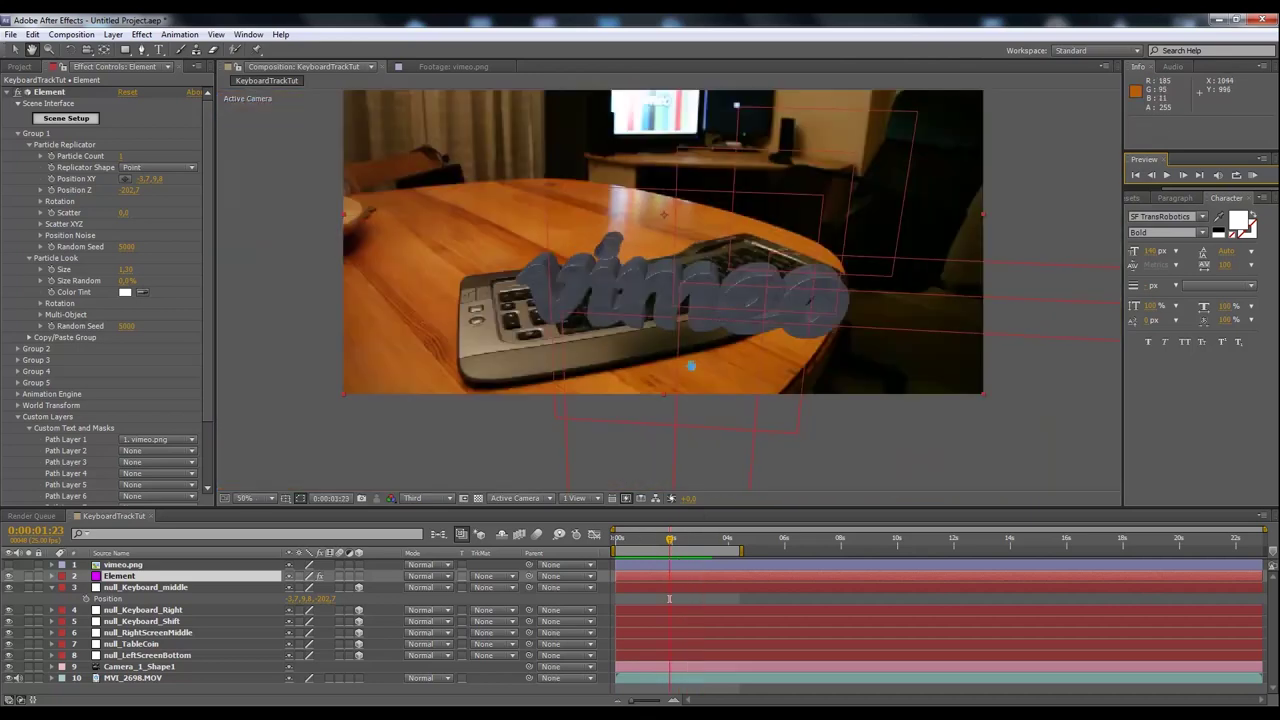
# Set the composition preview resolution to Full.
pyautogui.click(430, 498)
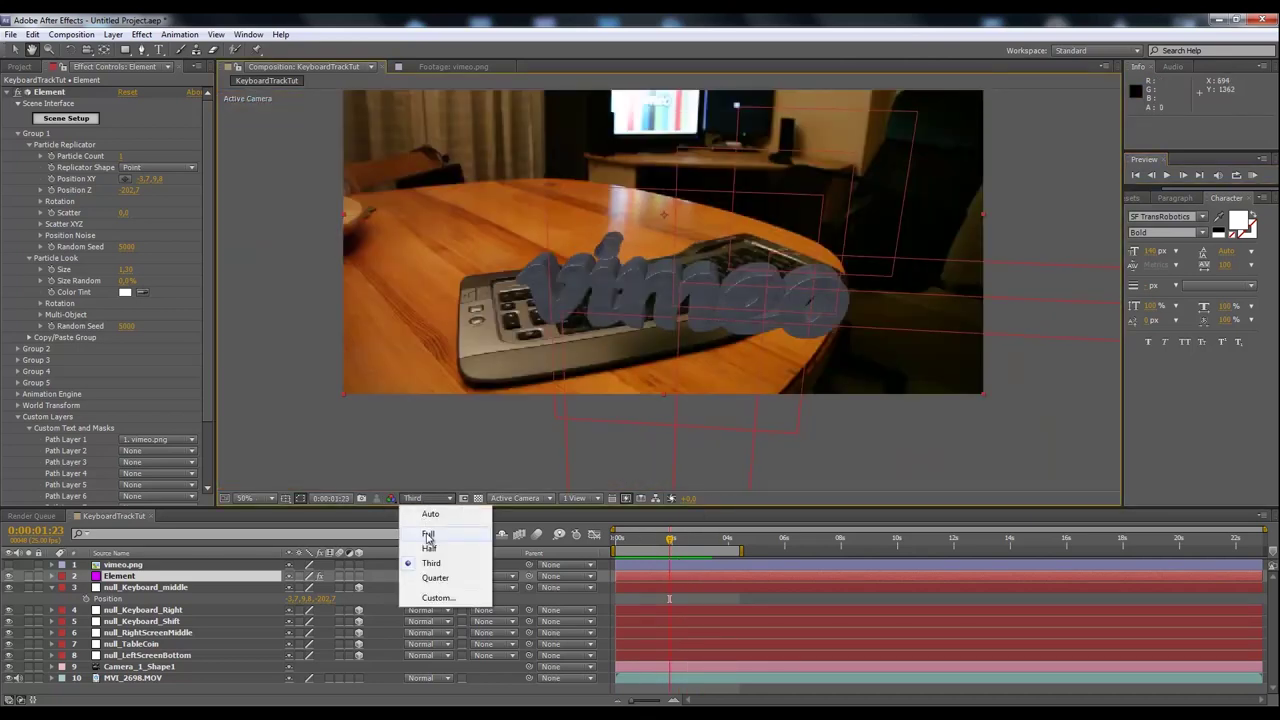
pyautogui.click(428, 531)
pyautogui.press('.')
pyautogui.press(',')
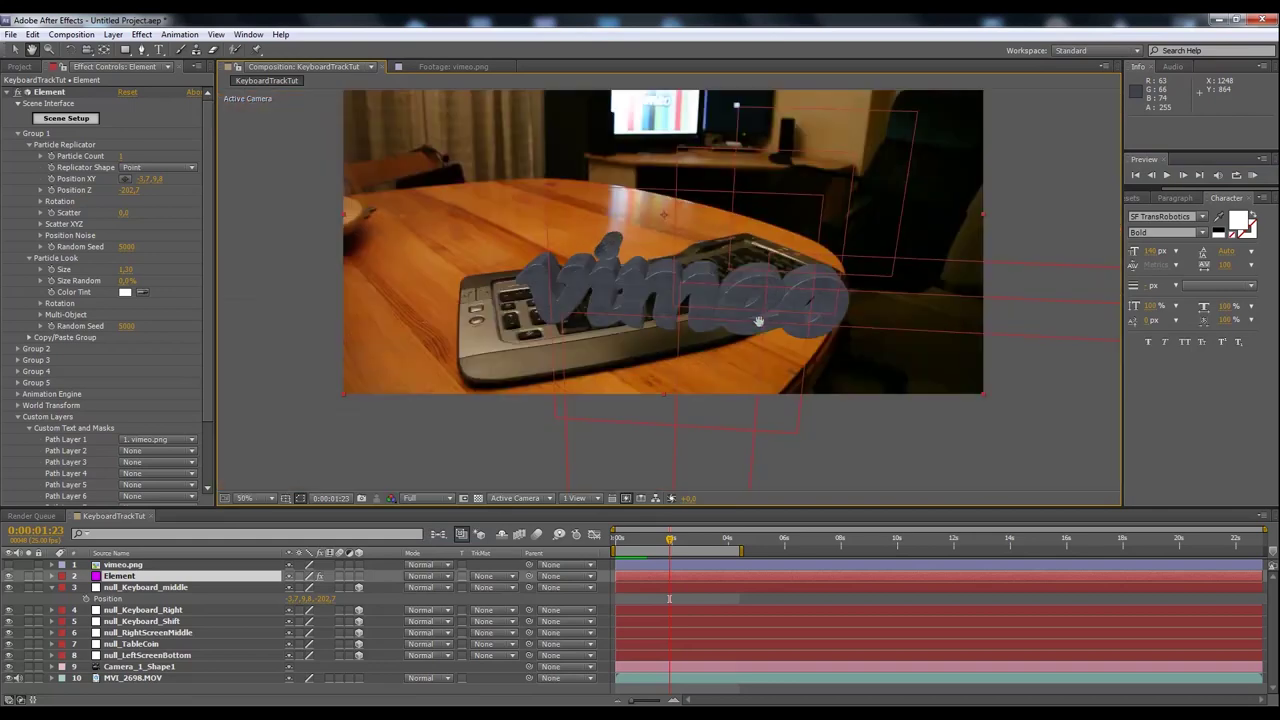
# Add a new Parallel light named Light 1 to the composition.
pyautogui.rightClick(412, 596)
pyautogui.moveTo(477, 466)
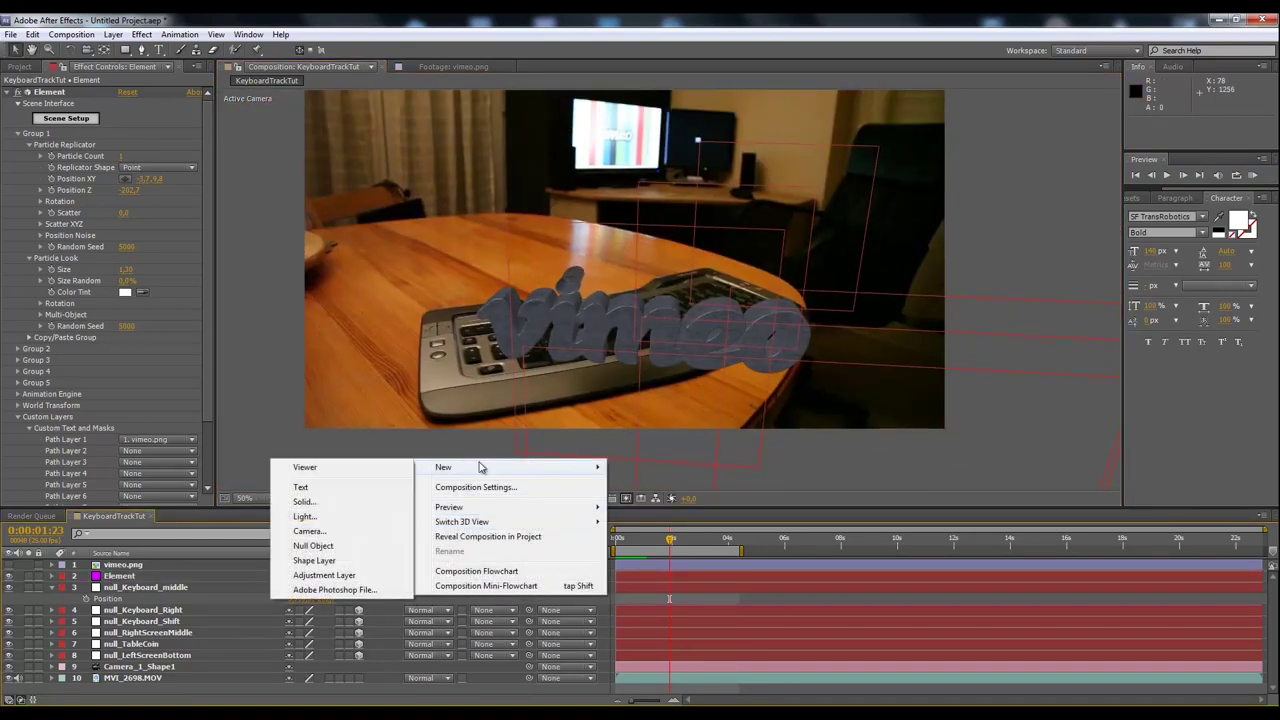
pyautogui.click(303, 516)
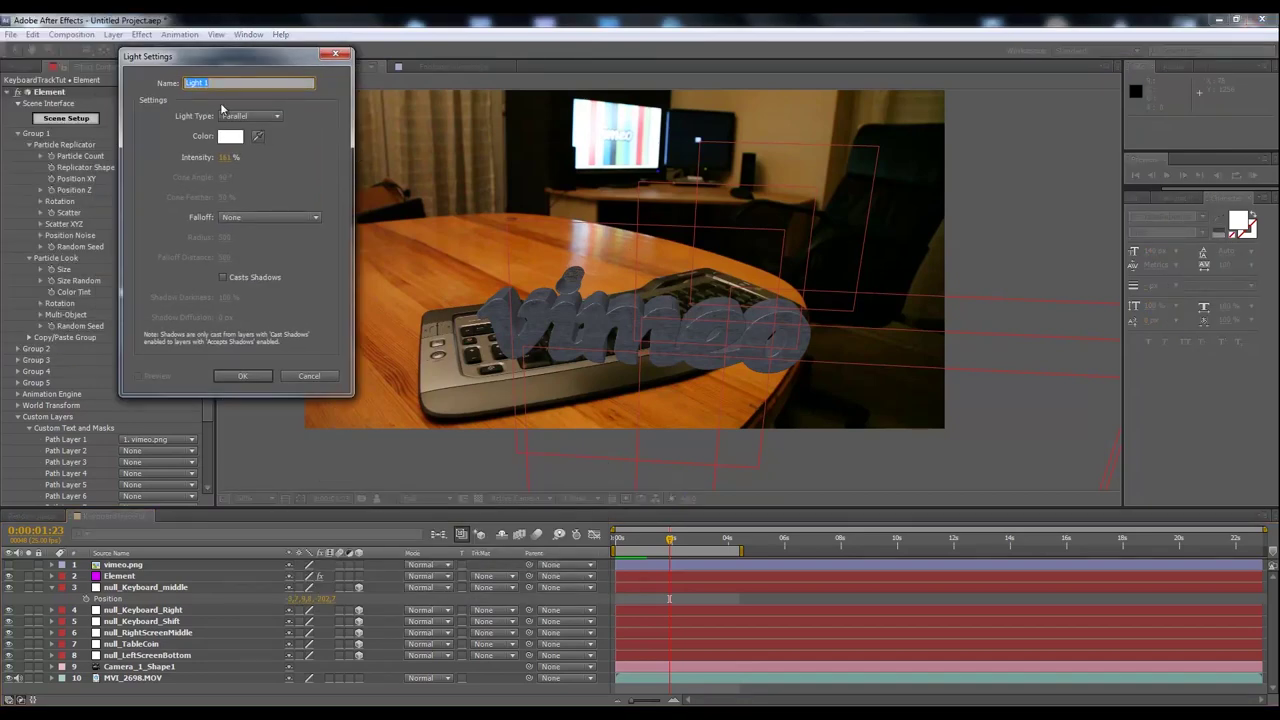
pyautogui.click(250, 116)
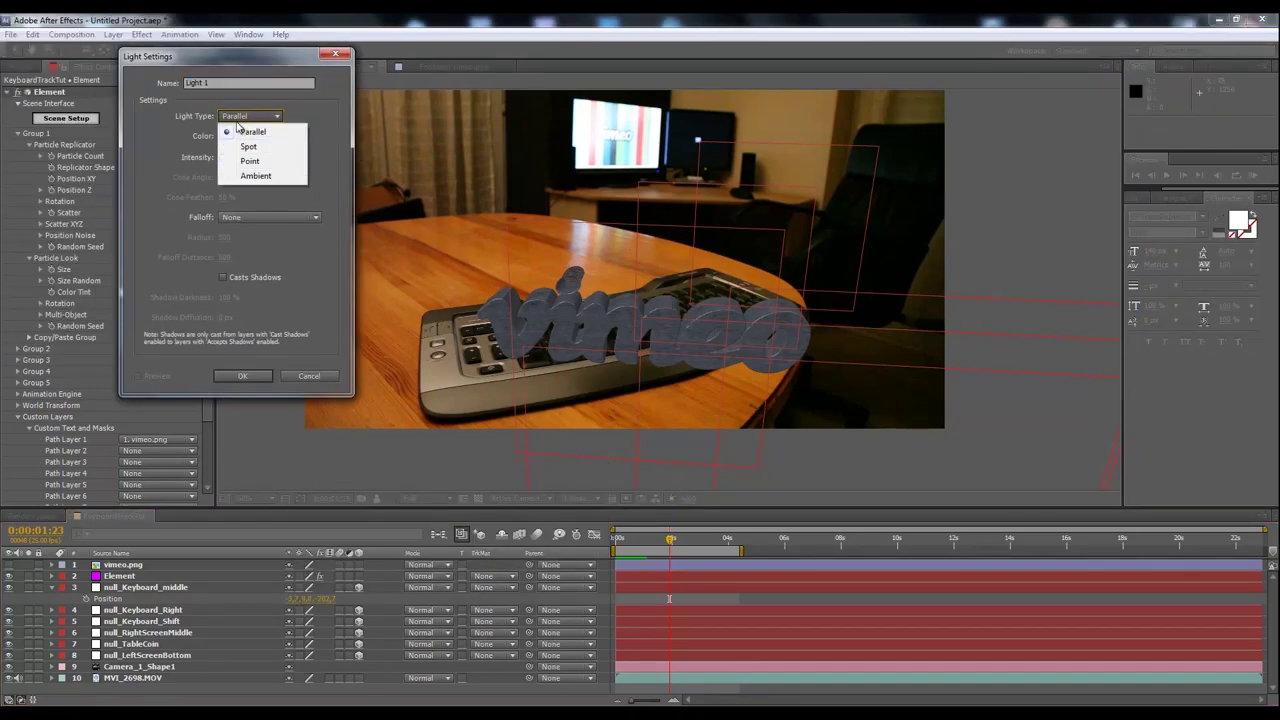
pyautogui.click(252, 132)
pyautogui.click(243, 376)
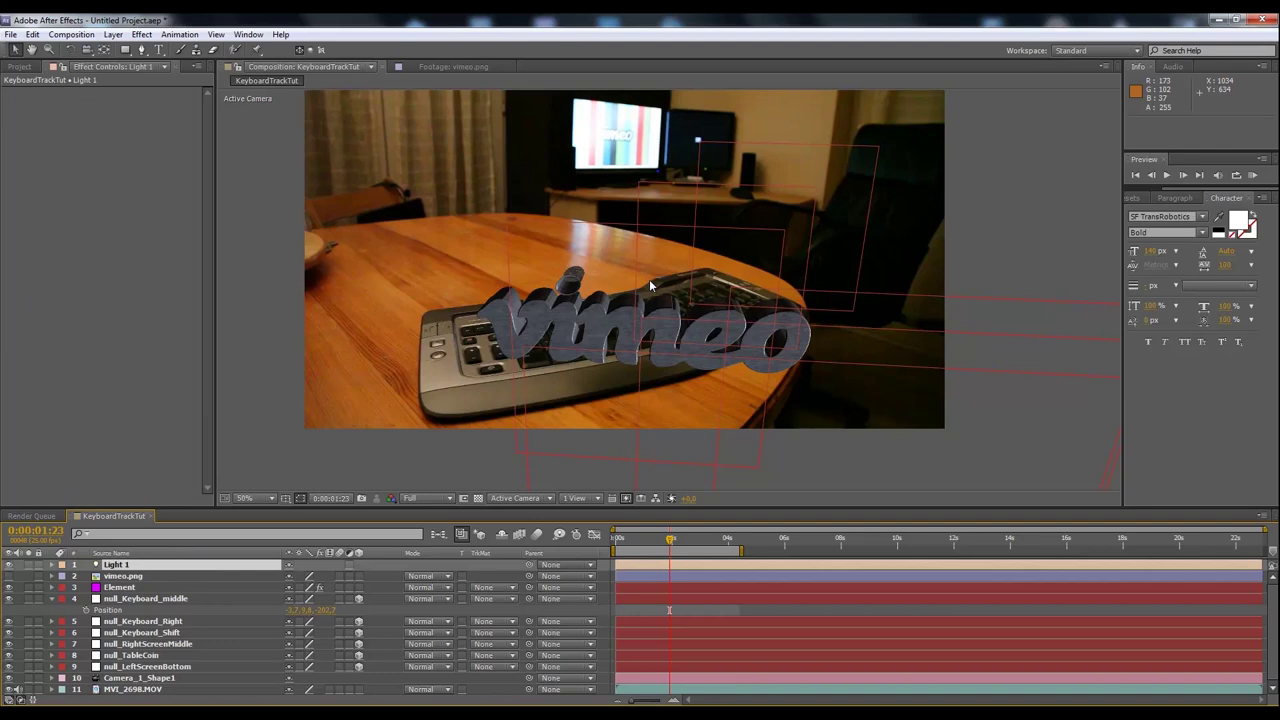
# Copy null_Keyboard_middle's position onto Light 1 and move the light in front of the logo to about 32,8, 9,8, -376,2.
pyautogui.scroll(-8, 642, 265)
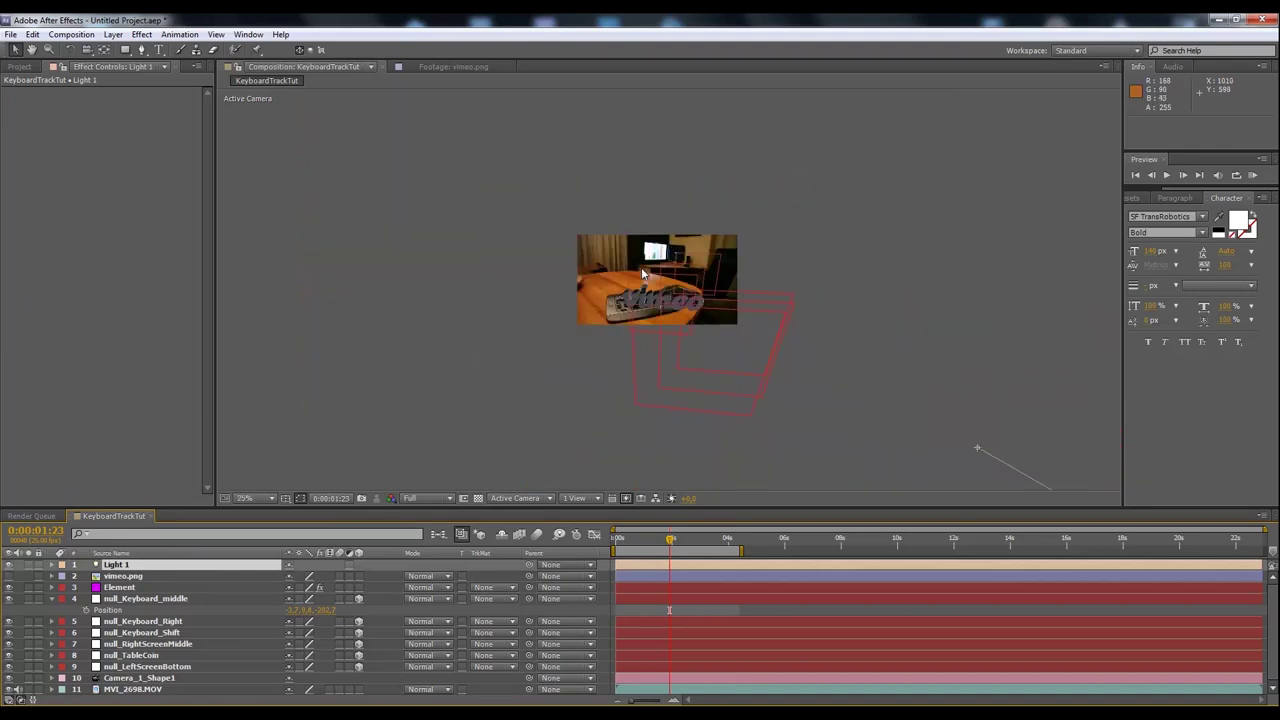
pyautogui.scroll(6, 642, 270)
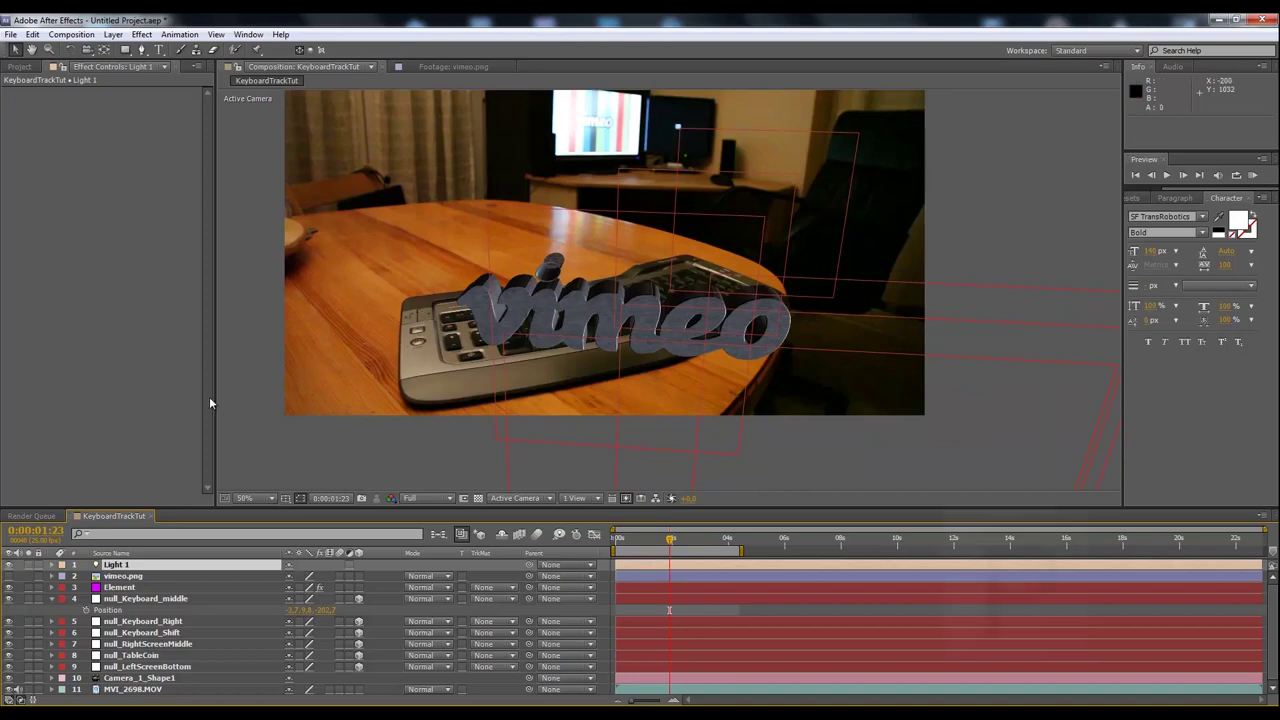
pyautogui.press('p')
pyautogui.click(150, 598)
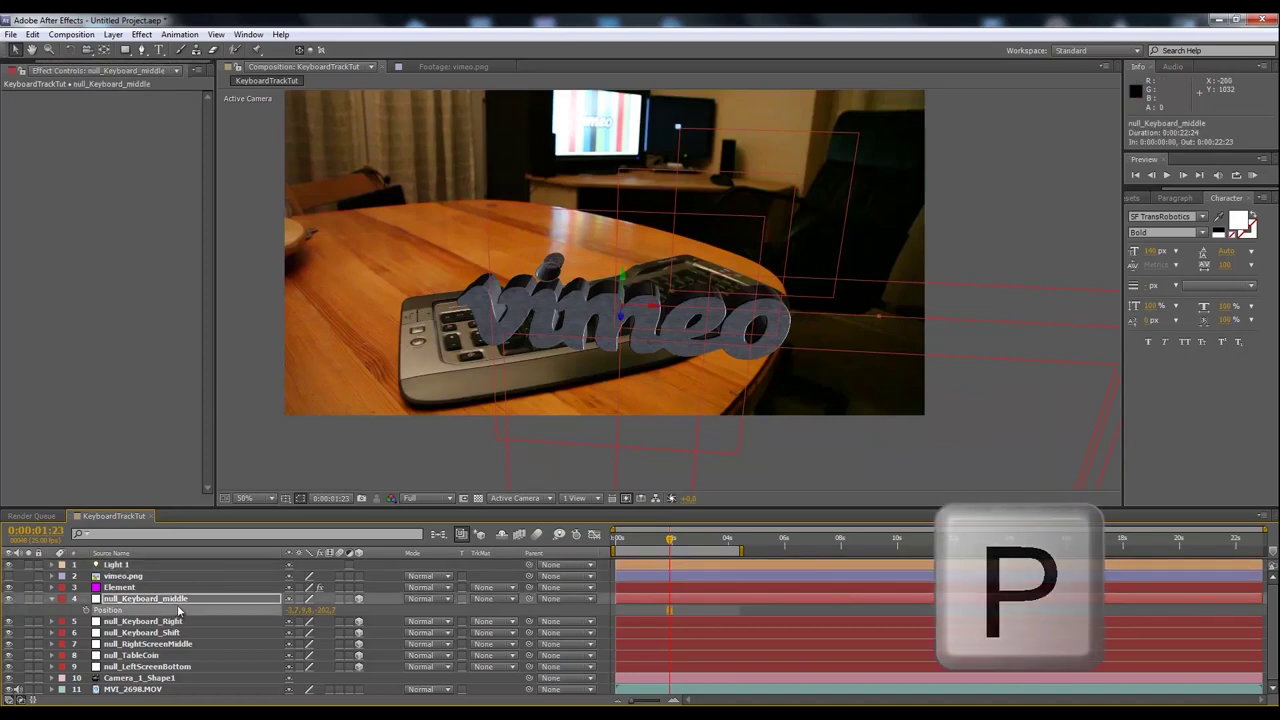
pyautogui.hotkey('ctrl', 'c')
pyautogui.click(197, 566)
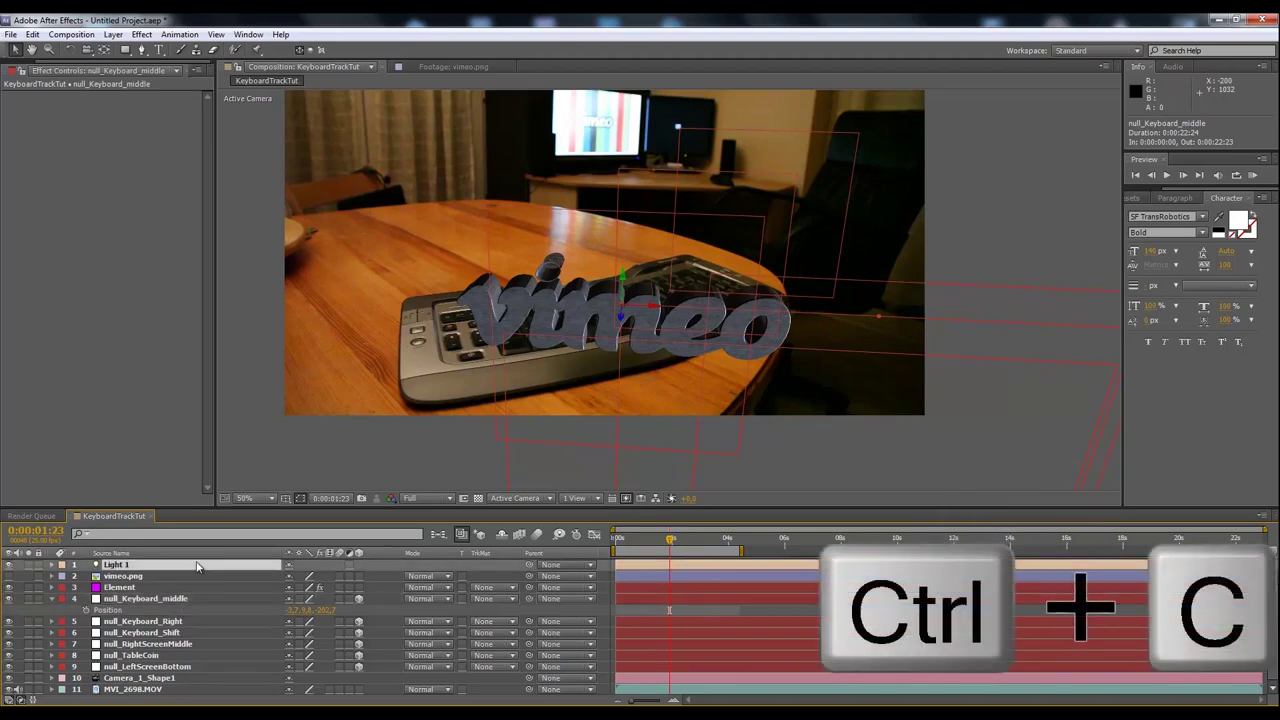
pyautogui.hotkey('ctrl', 'v')
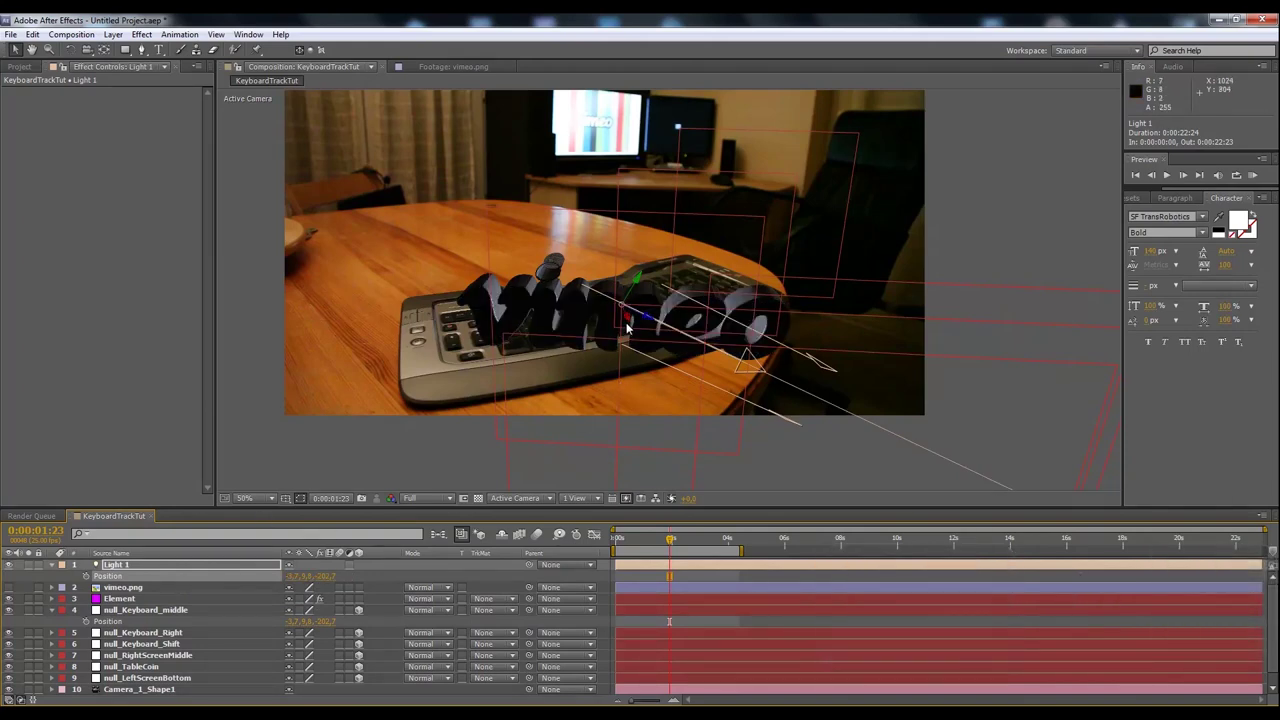
pyautogui.moveTo(630, 325); pyautogui.dragTo(638, 384)
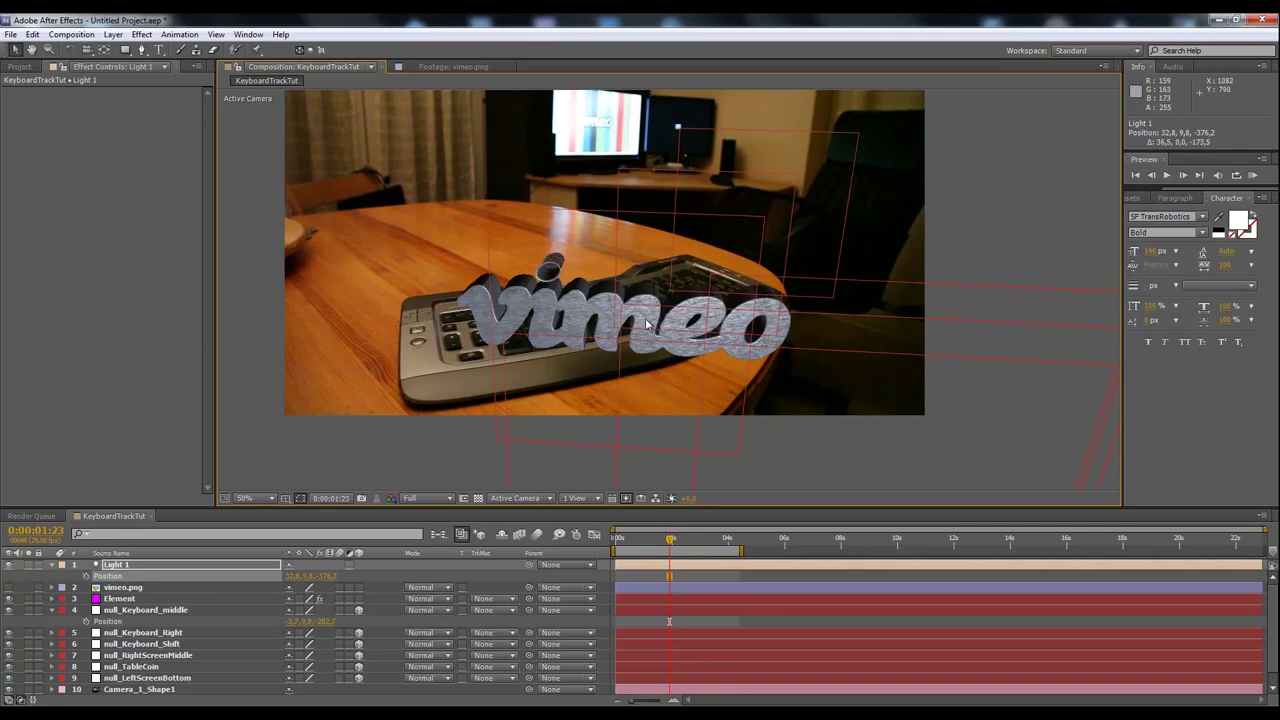
pyautogui.click(176, 567)
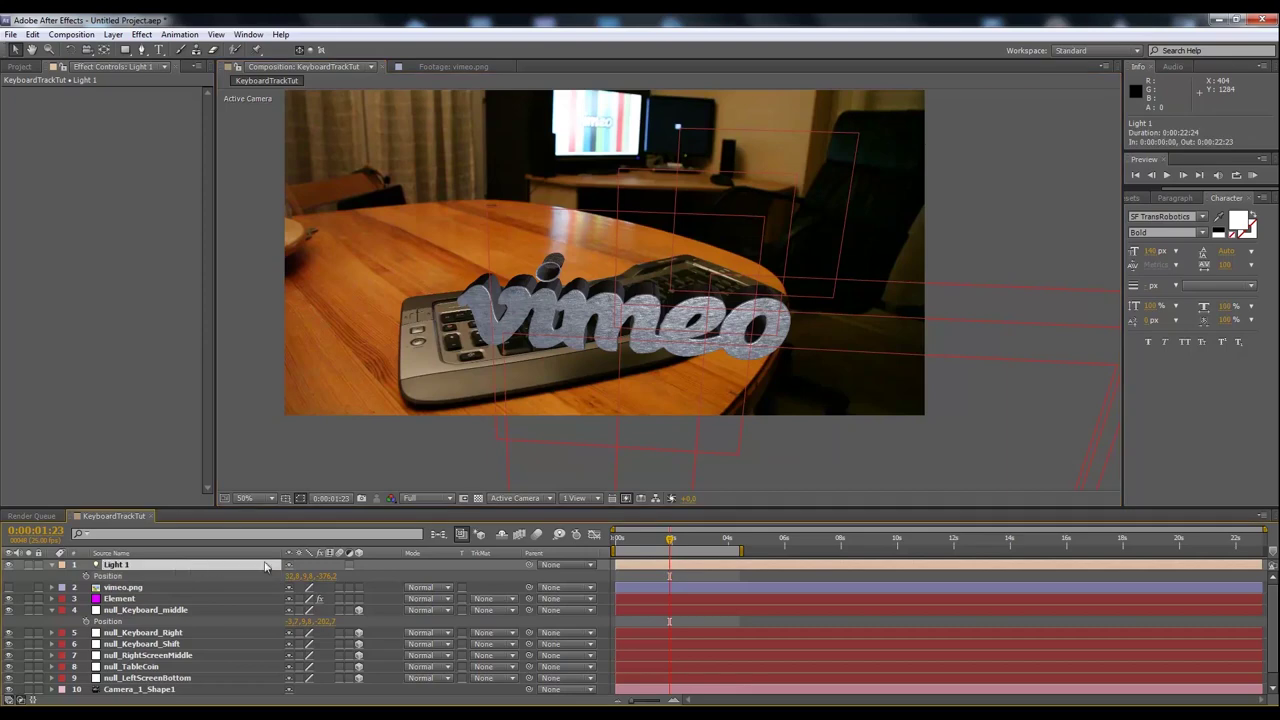
# In the Element layer's render settings for lighting, set Add Lighting to Cinema.
pyautogui.click(134, 598)
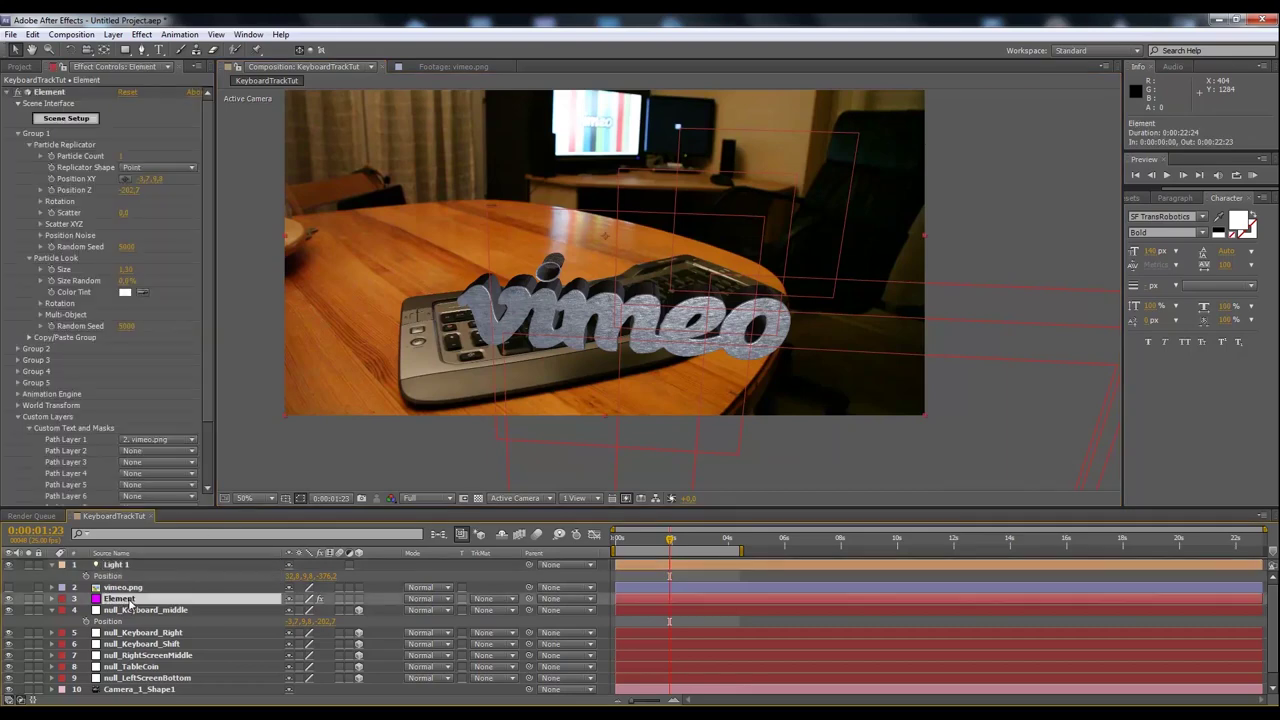
pyautogui.scroll(-3, 212, 476)
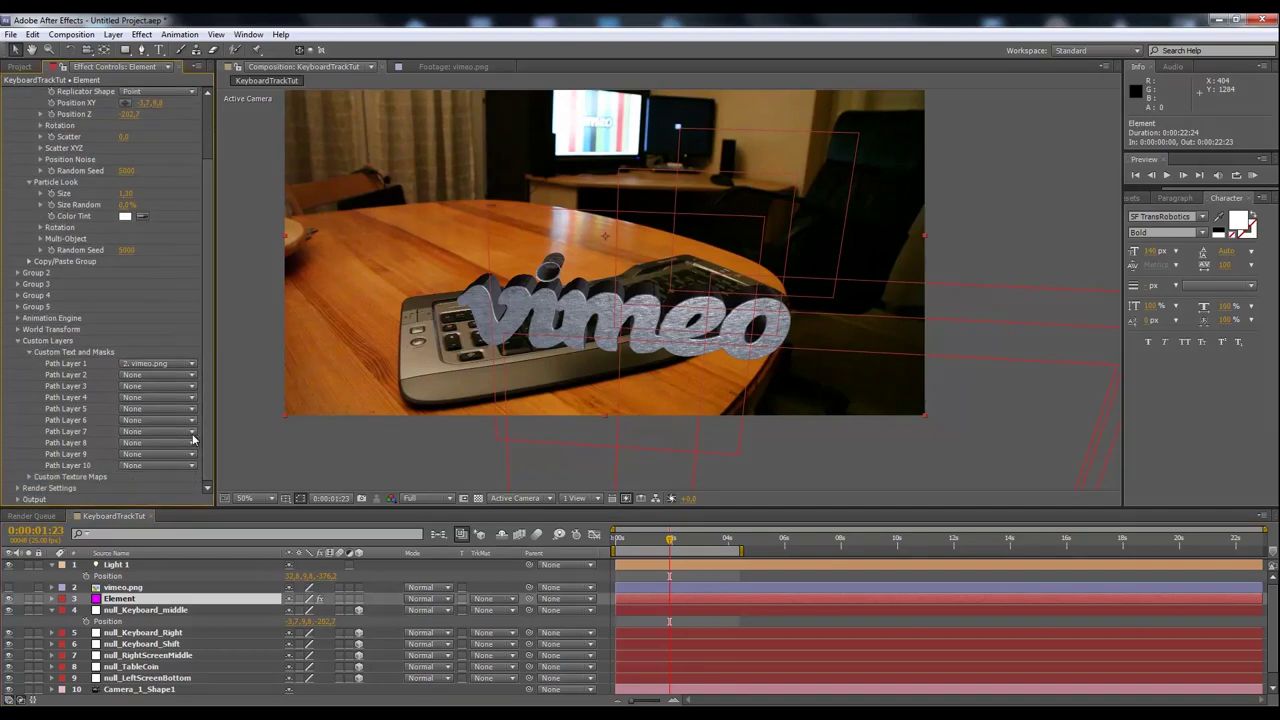
pyautogui.click(17, 488)
pyautogui.scroll(-3, 20, 478)
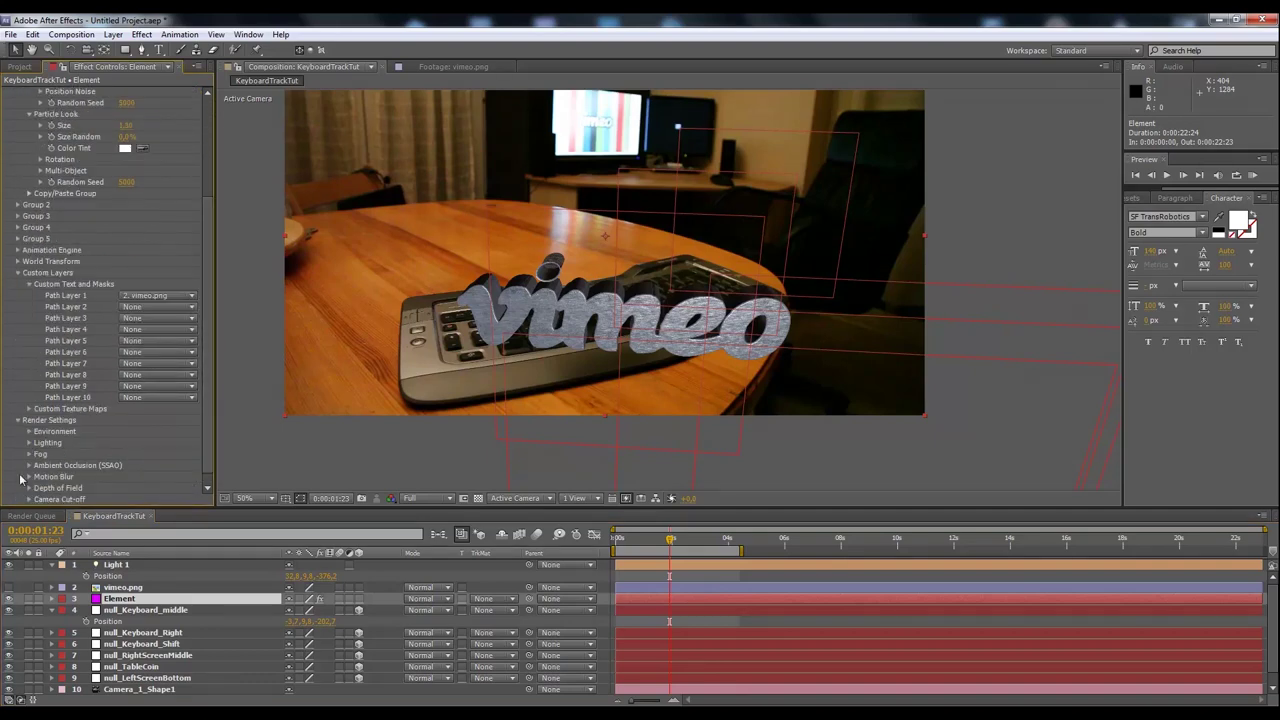
pyautogui.scroll(-1, 174, 292)
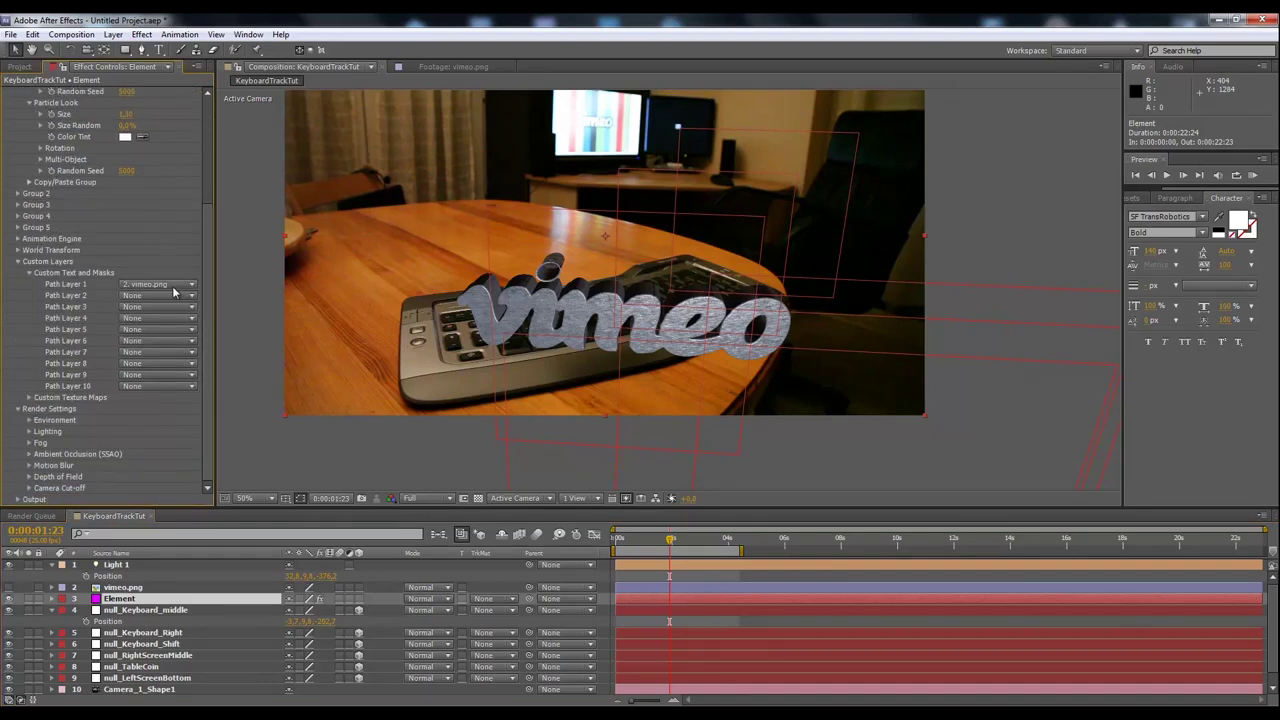
pyautogui.click(30, 431)
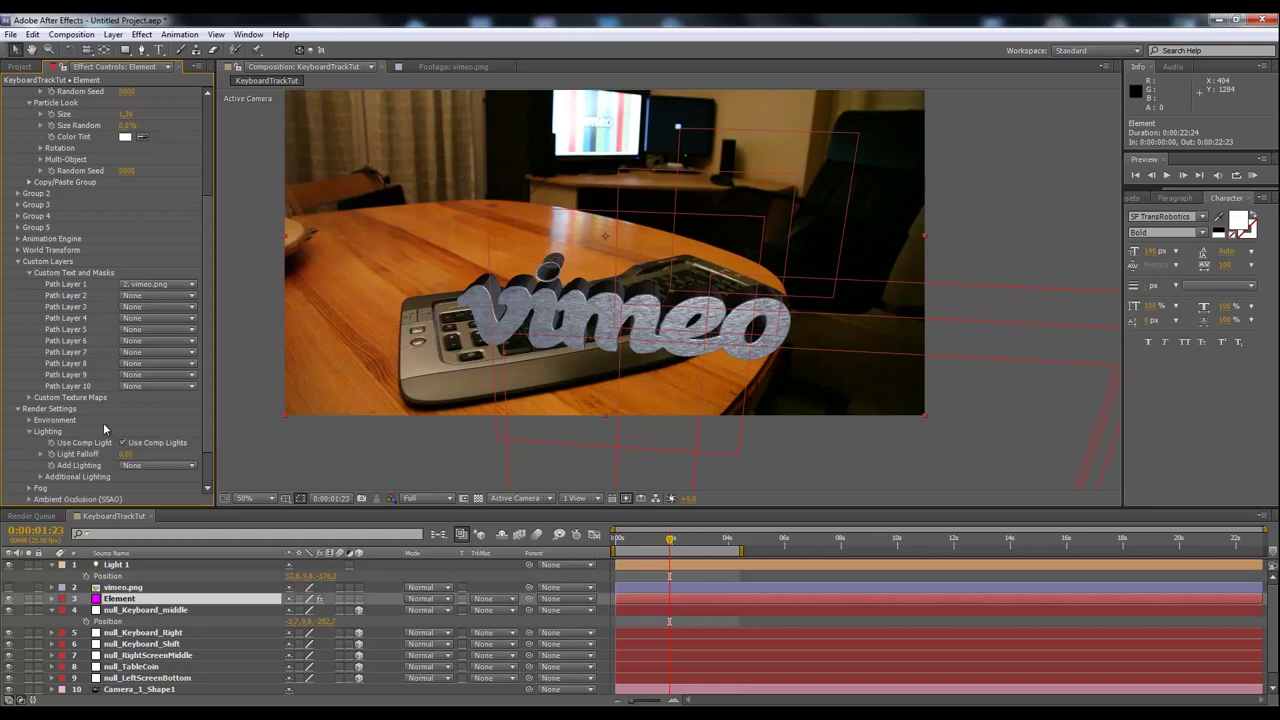
pyautogui.click(138, 465)
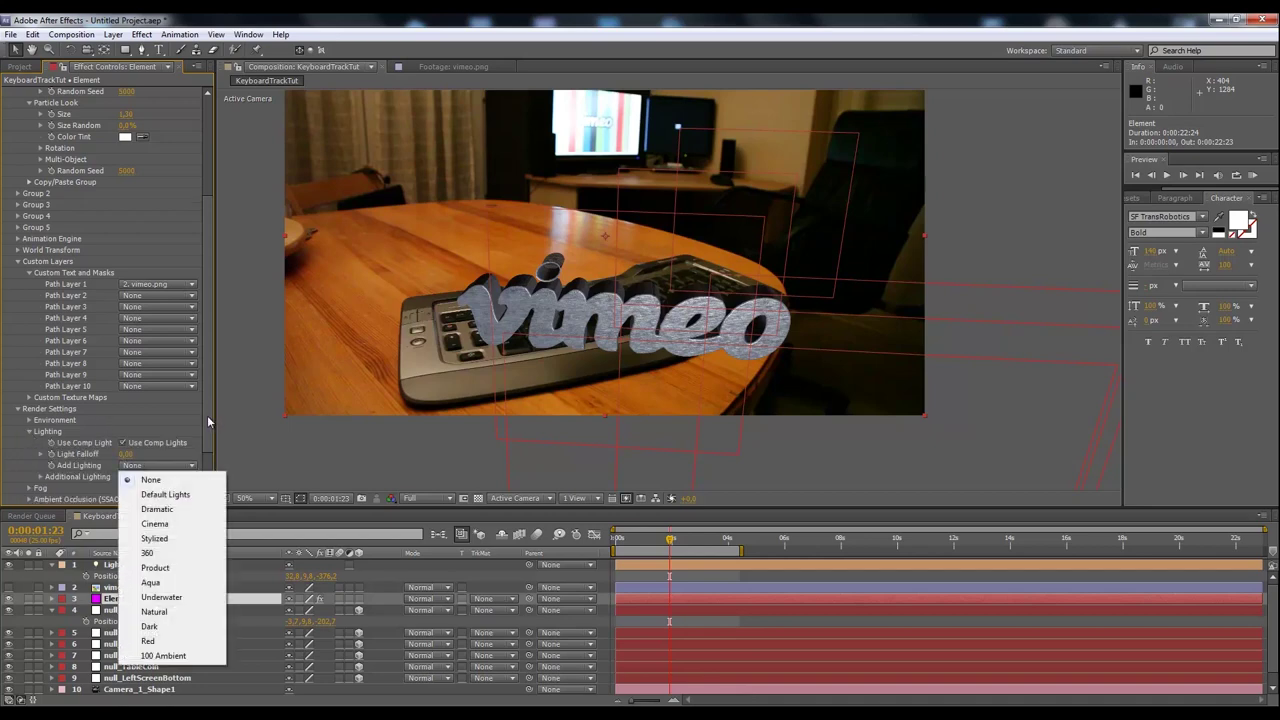
pyautogui.scroll(-4, 208, 421)
pyautogui.click(165, 420)
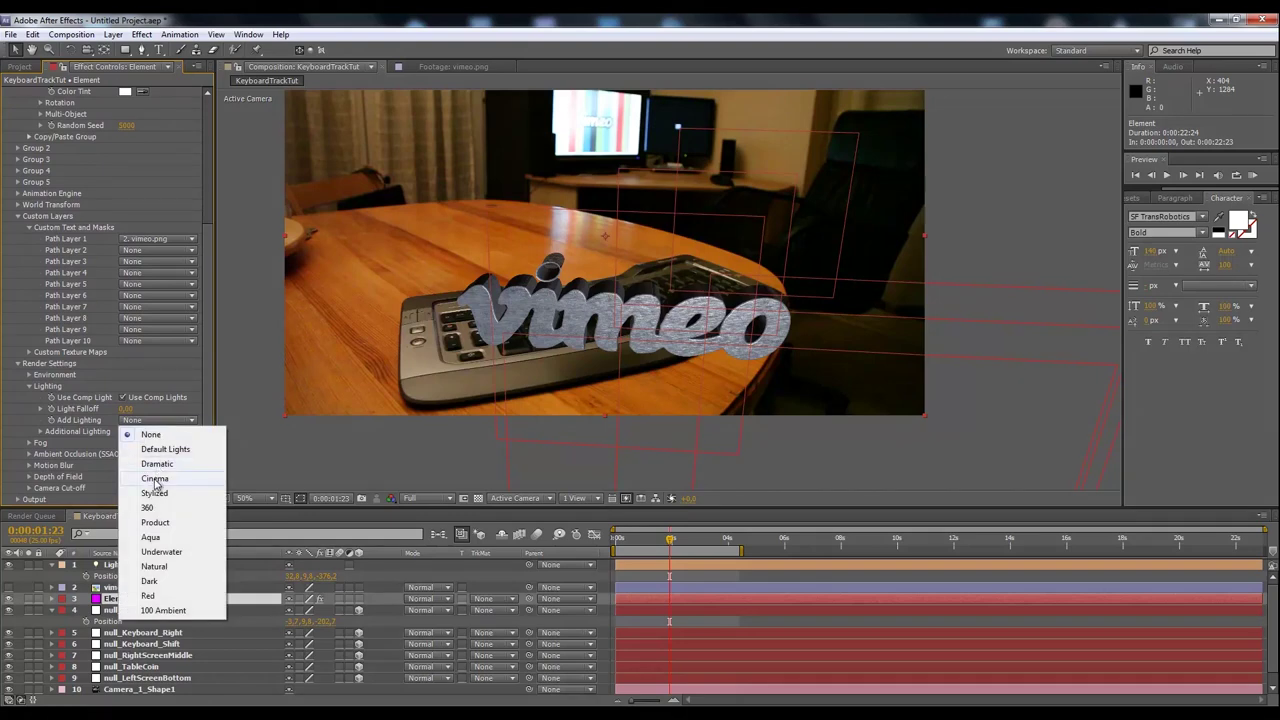
pyautogui.click(155, 480)
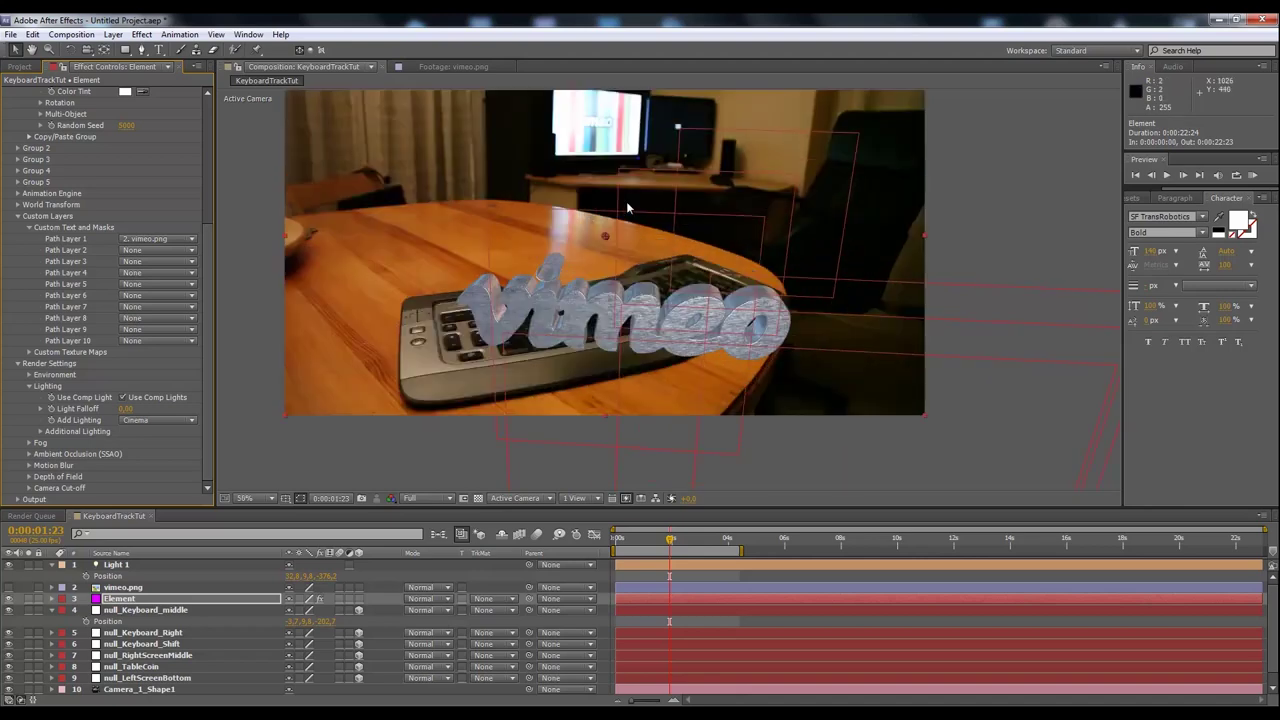
pyautogui.click(139, 567)
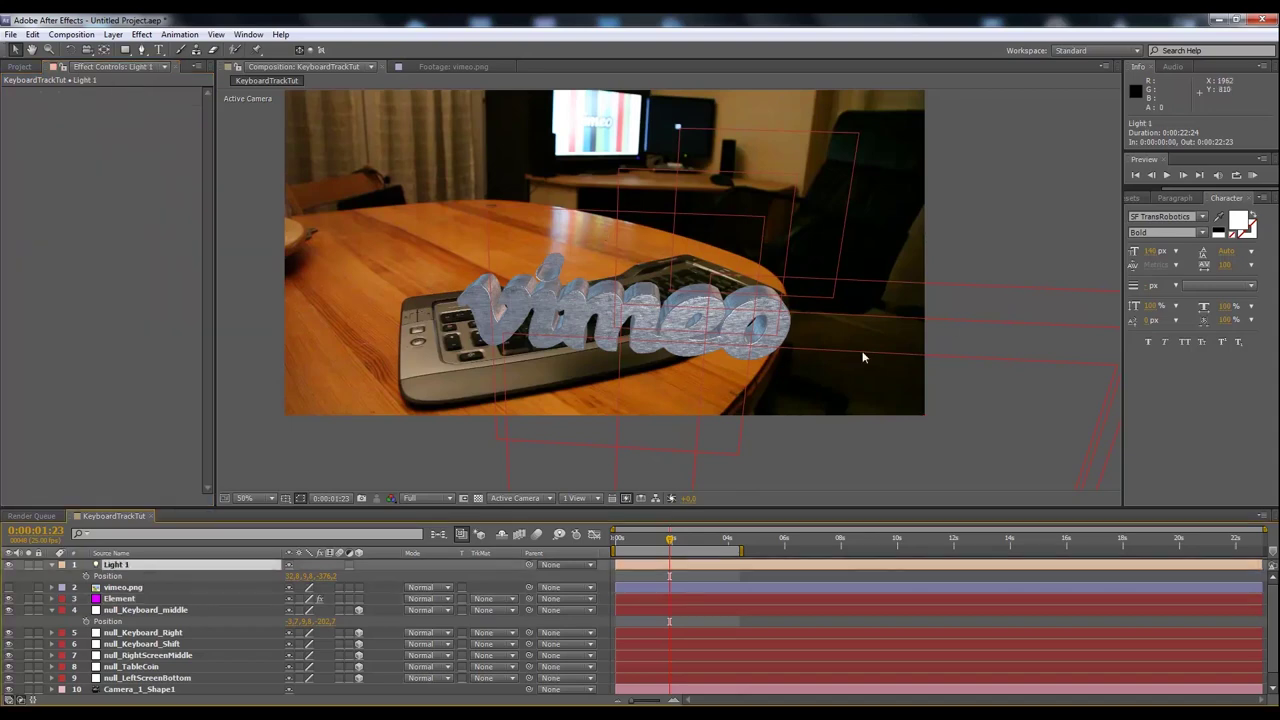
pyautogui.scroll(-4, 954, 316)
pyautogui.scroll(2, 952, 316)
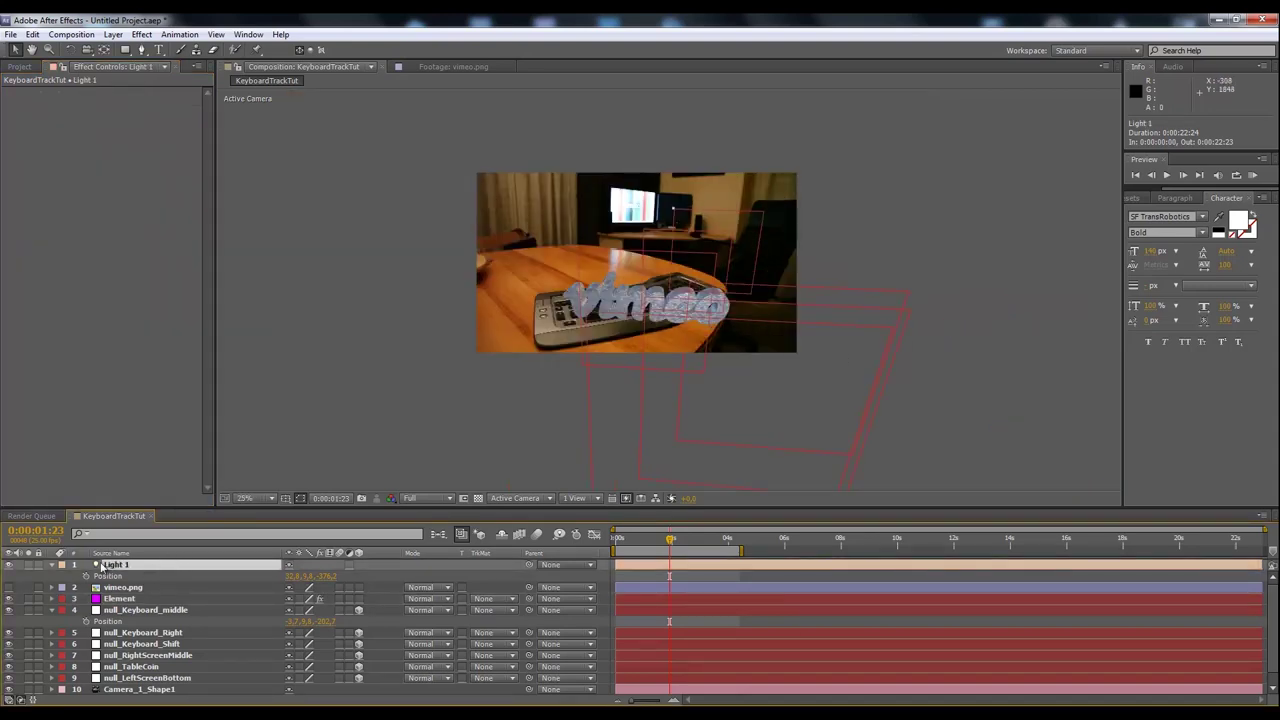
pyautogui.scroll(2, 625, 294)
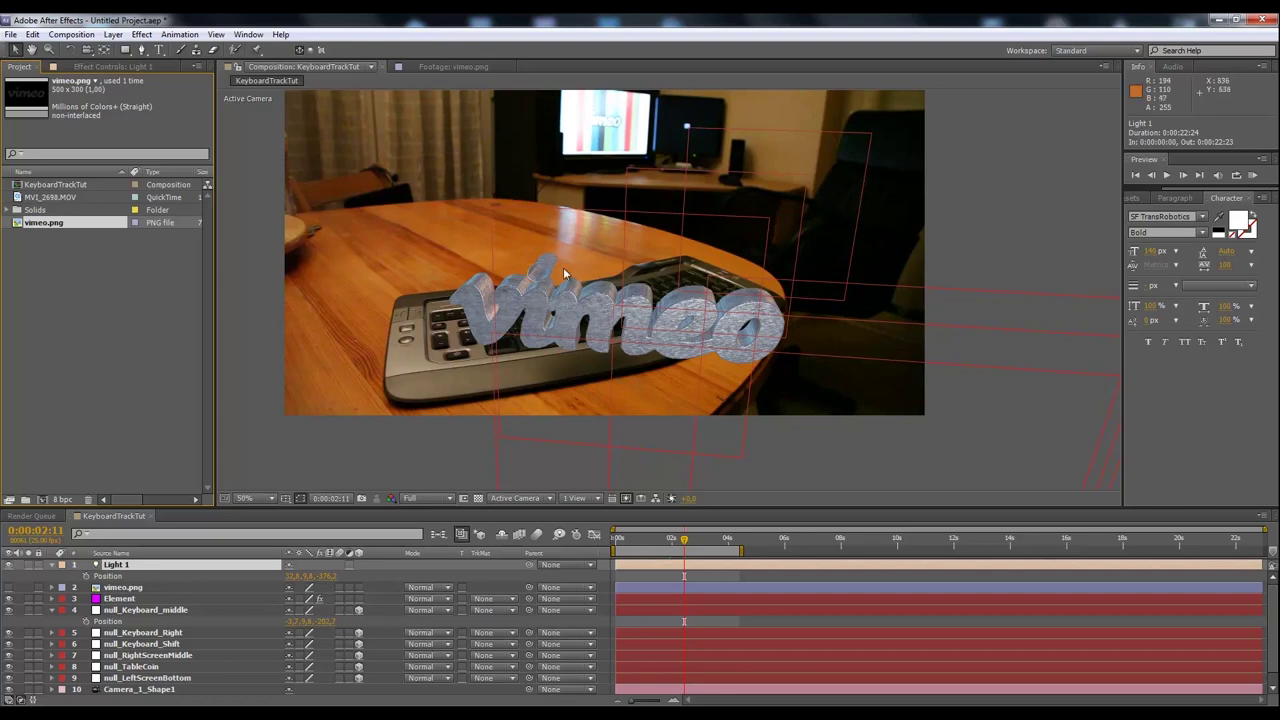
# Raise the logo above the keyboard by setting Element's Group 1 Position XY to -3,7 and -4,2, and enlarge the timeline area.
pyautogui.click(113, 66)
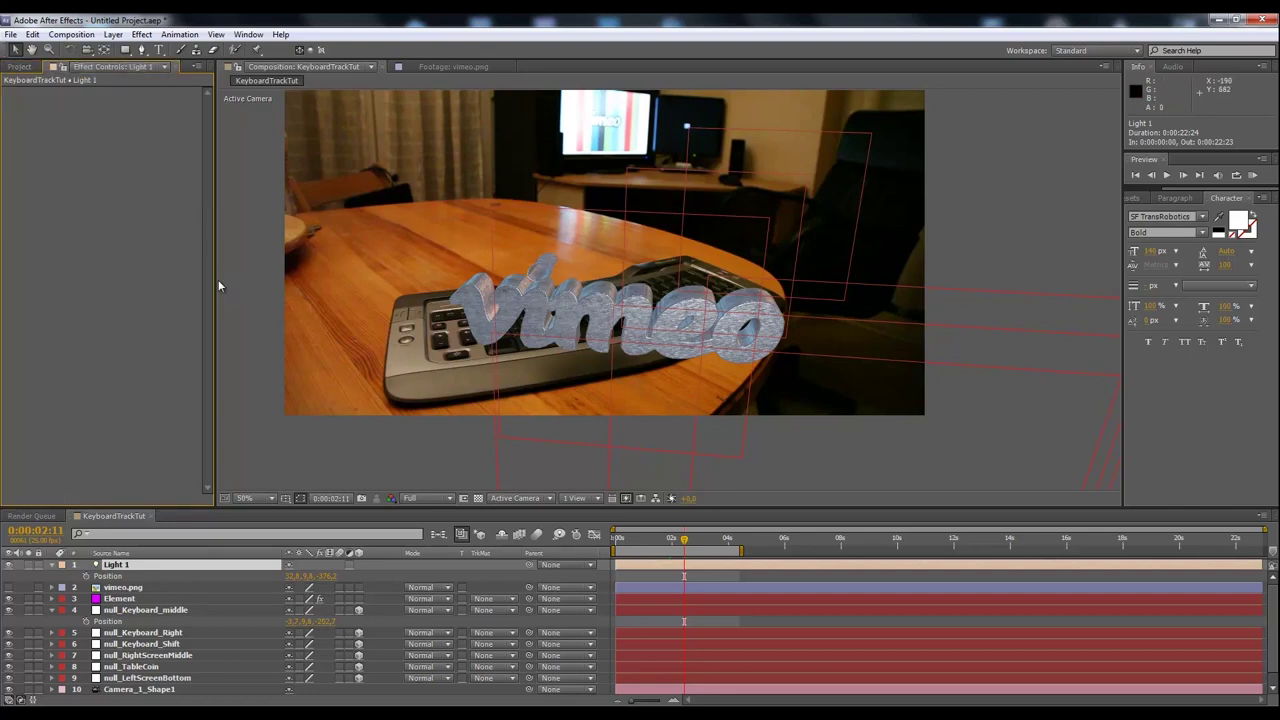
pyautogui.click(116, 598)
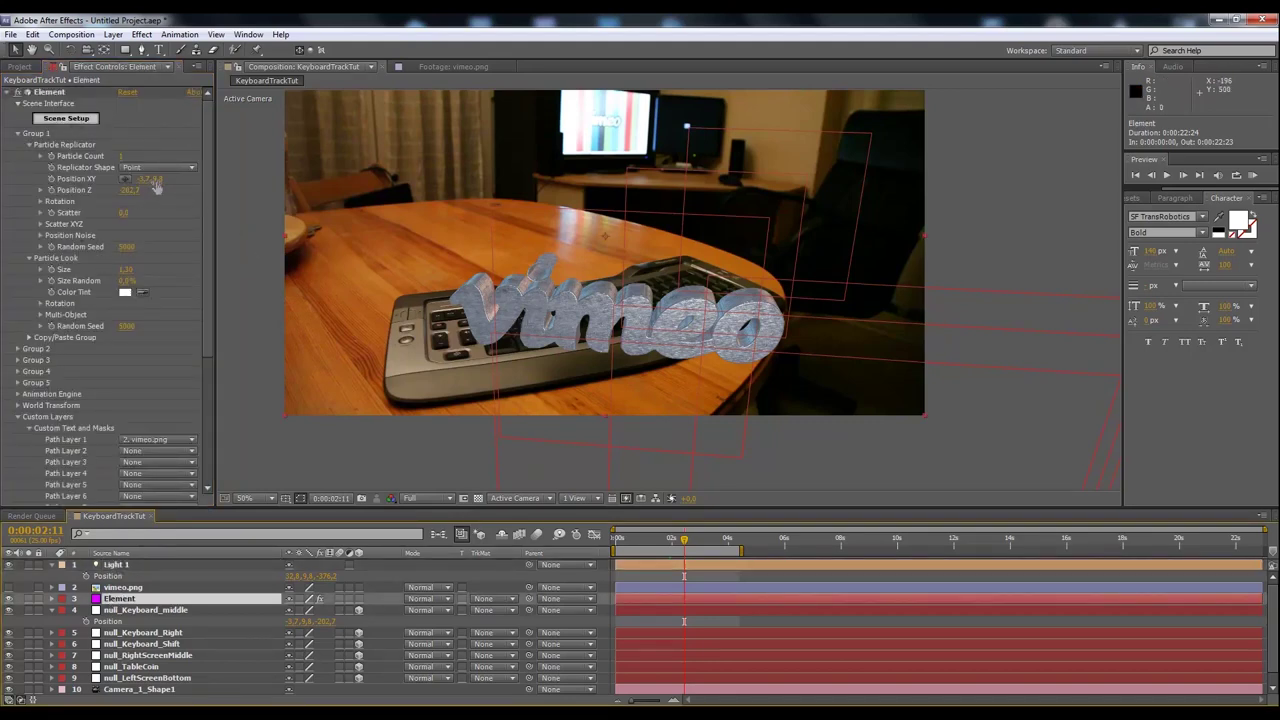
pyautogui.moveTo(157, 179); pyautogui.dragTo(130, 199)
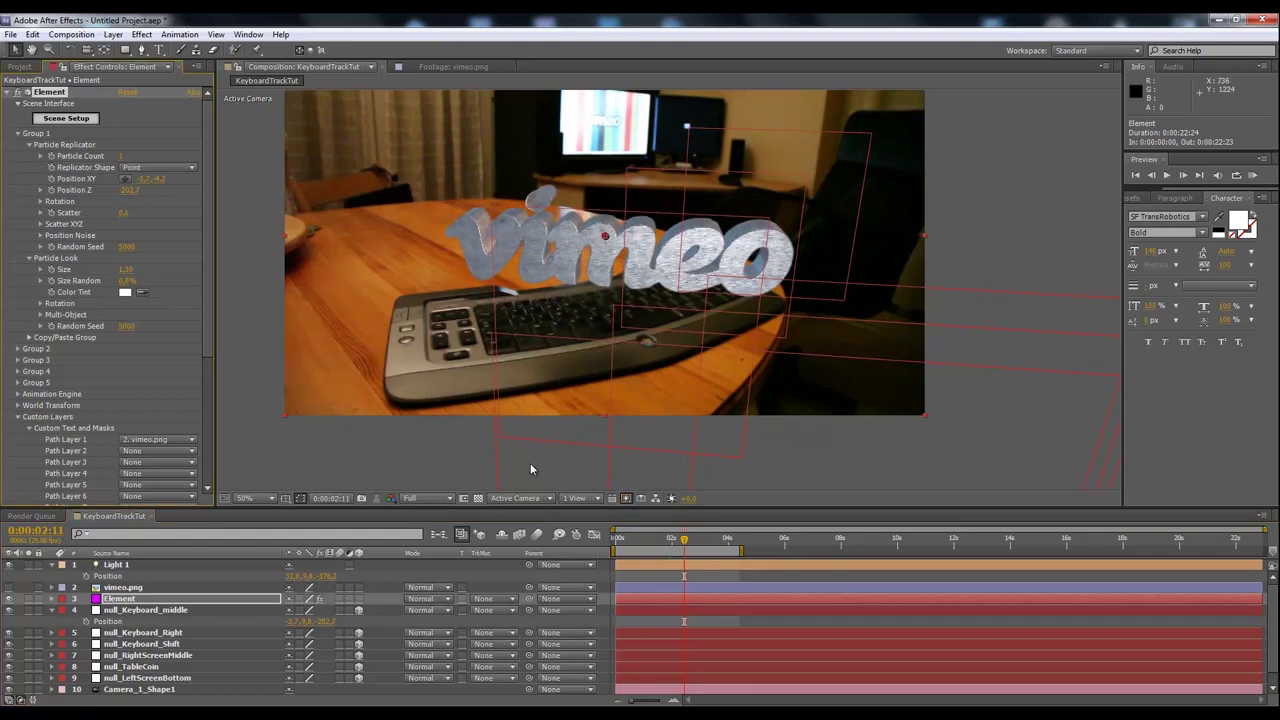
pyautogui.moveTo(595, 507); pyautogui.dragTo(597, 465)
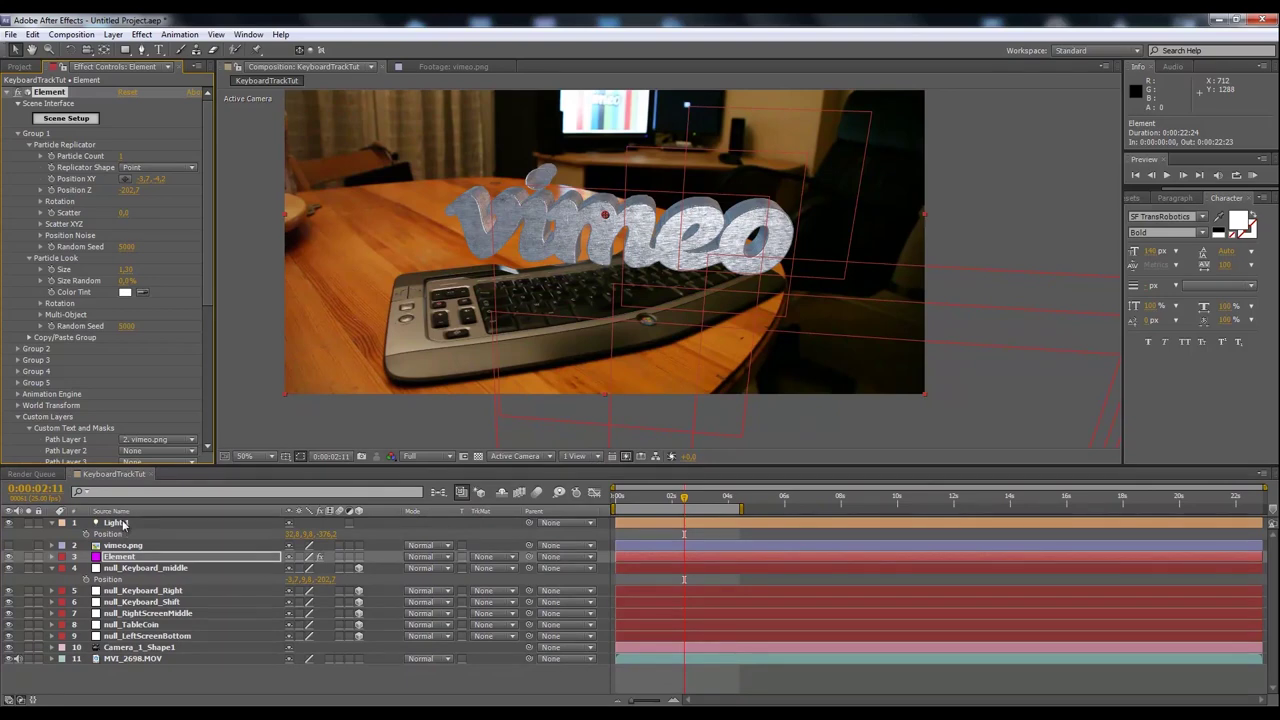
pyautogui.click(116, 523)
pyautogui.press(',')
pyautogui.press(',')
pyautogui.press('.')
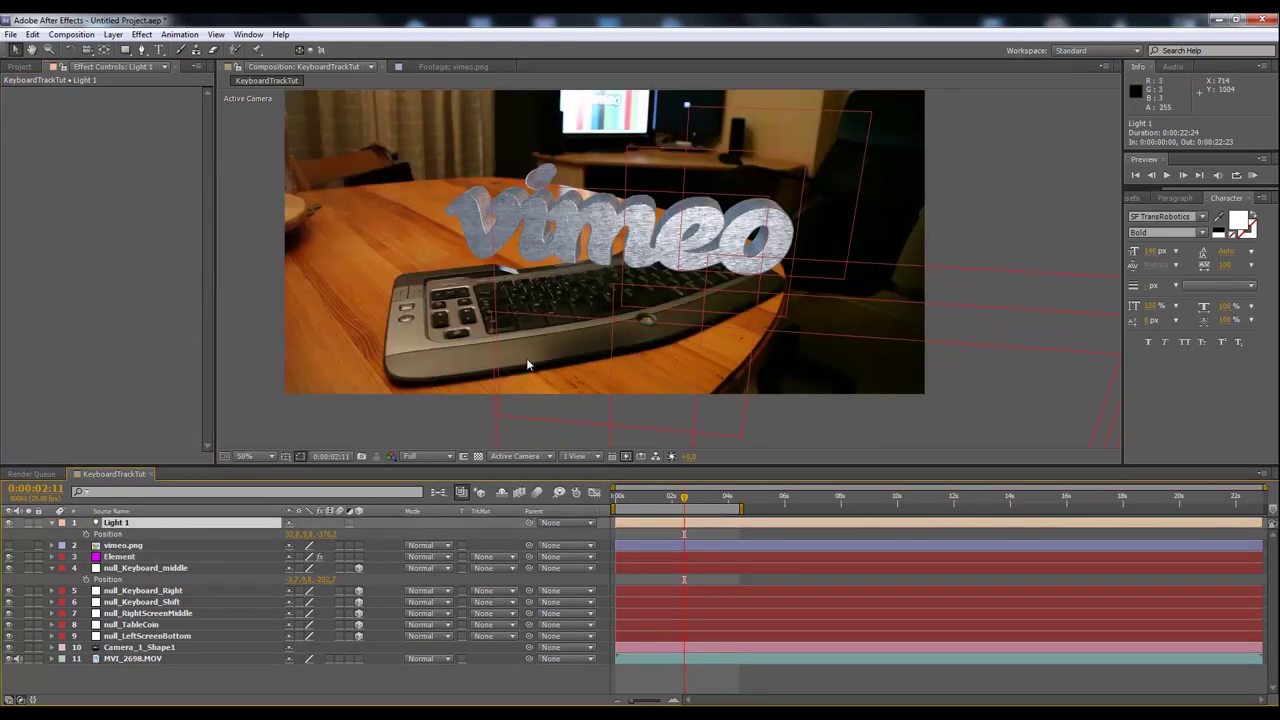
pyautogui.click(134, 558)
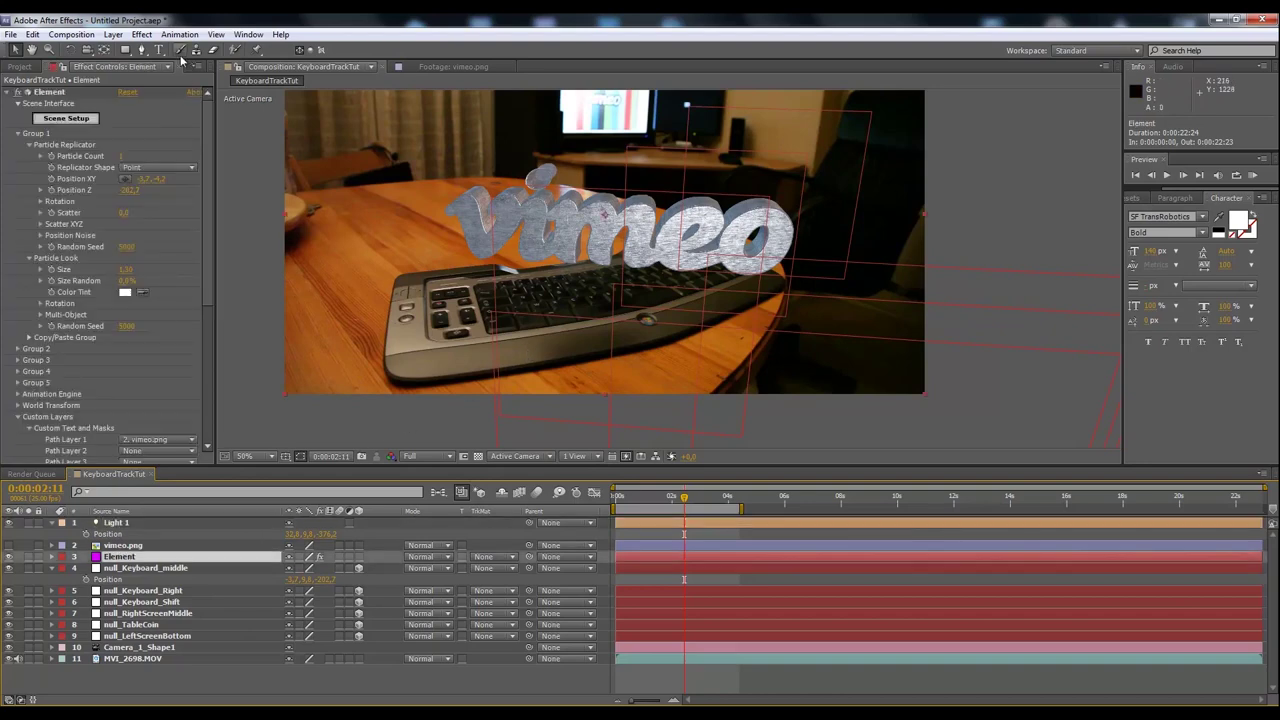
pyautogui.click(141, 34)
pyautogui.moveTo(62, 280)
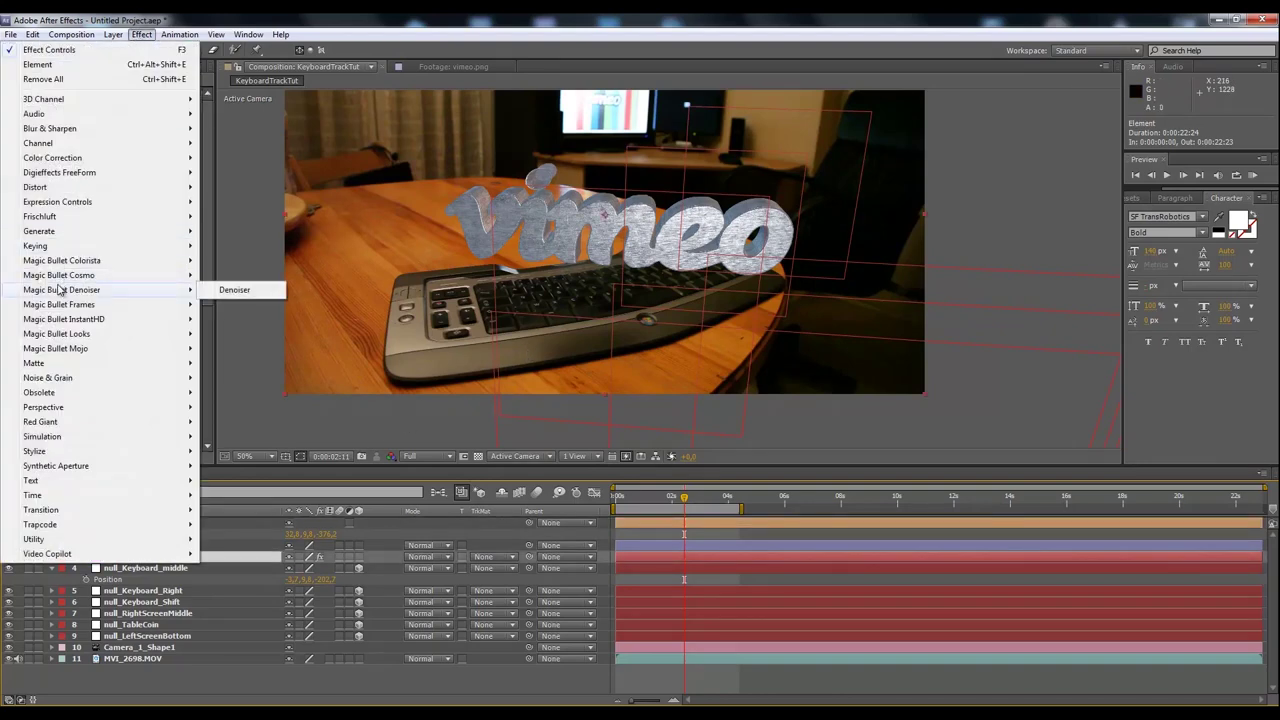
pyautogui.click(420, 135)
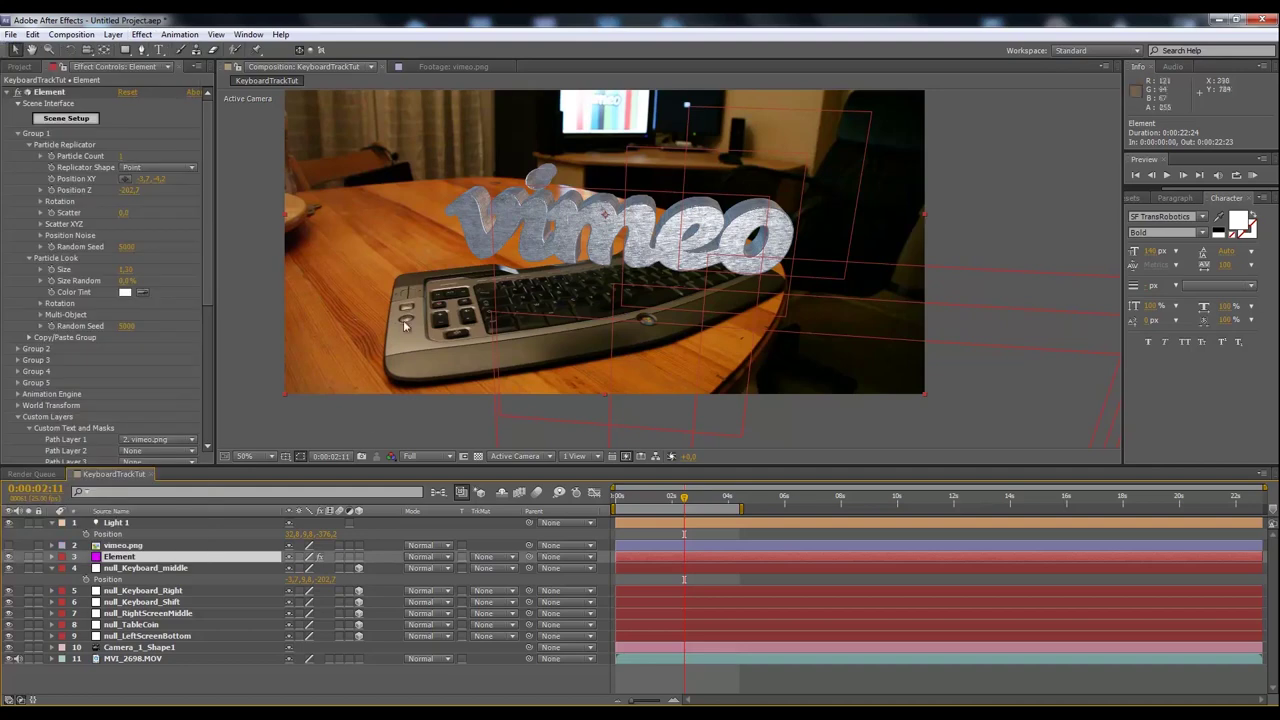
# Add a new adjustment layer at the top of the KeyboardTrackTut composition.
pyautogui.rightClick(310, 678)
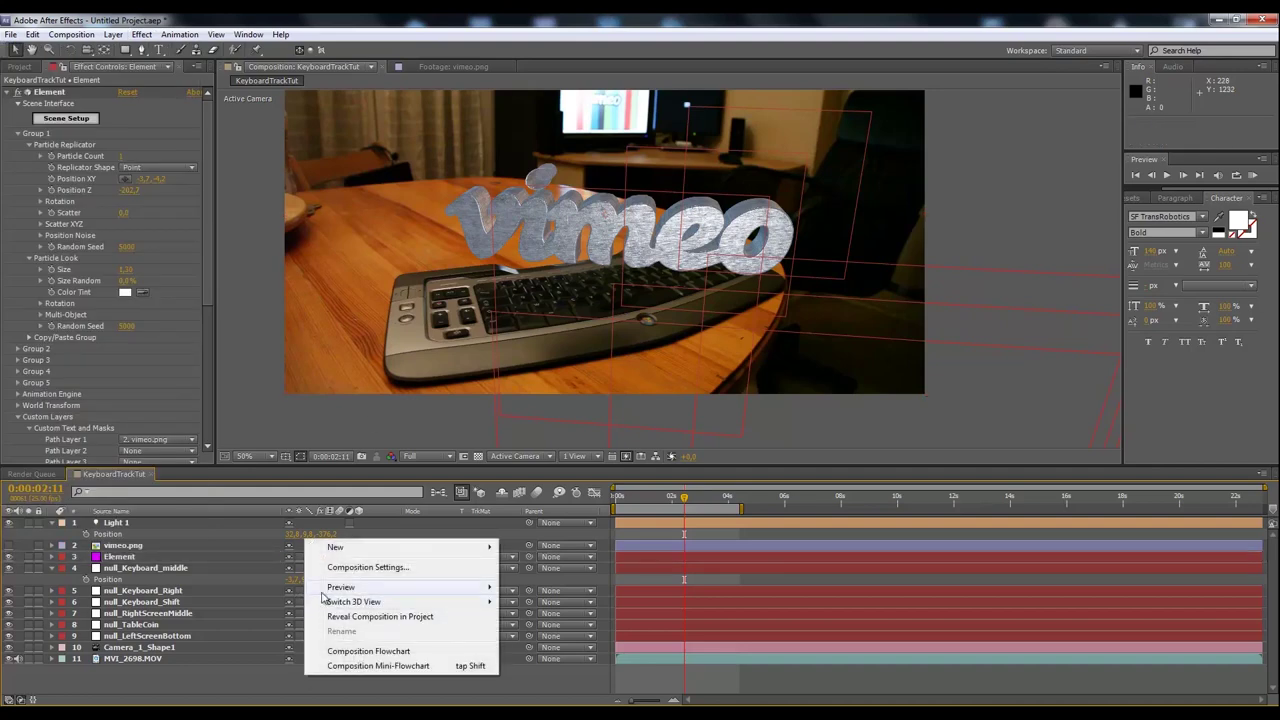
pyautogui.moveTo(340, 550)
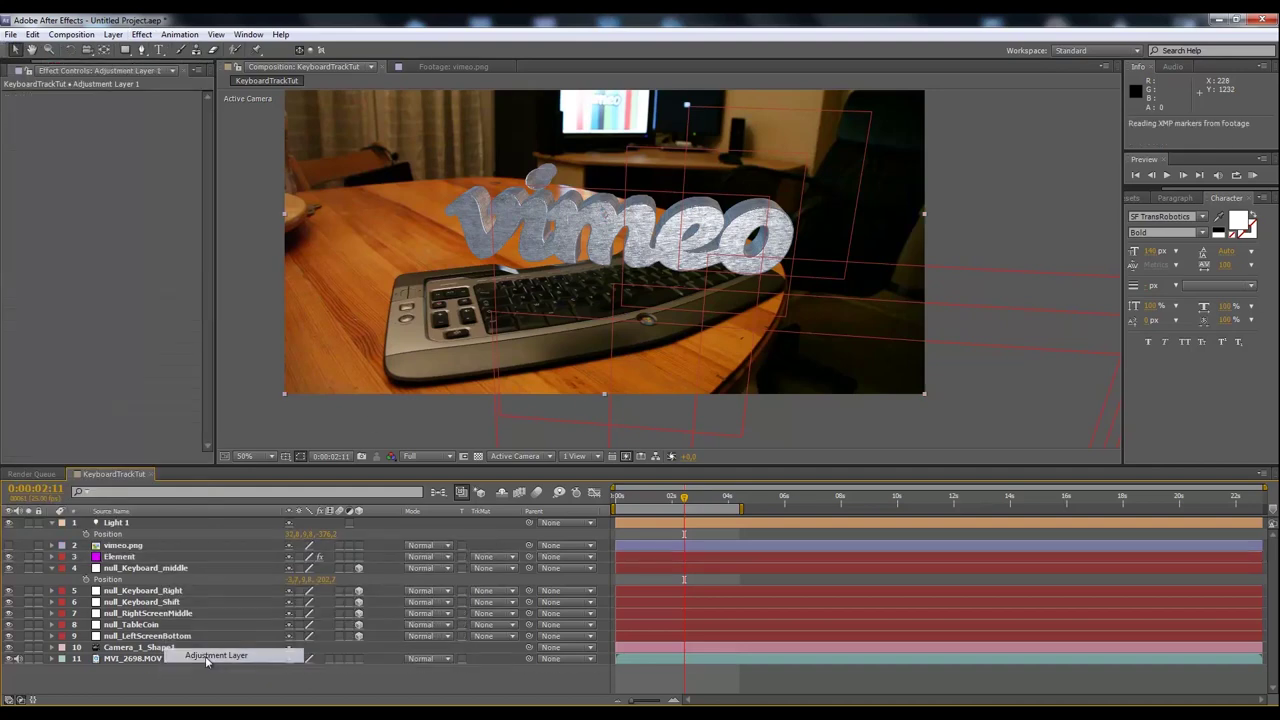
pyautogui.click(212, 655)
pyautogui.click(141, 34)
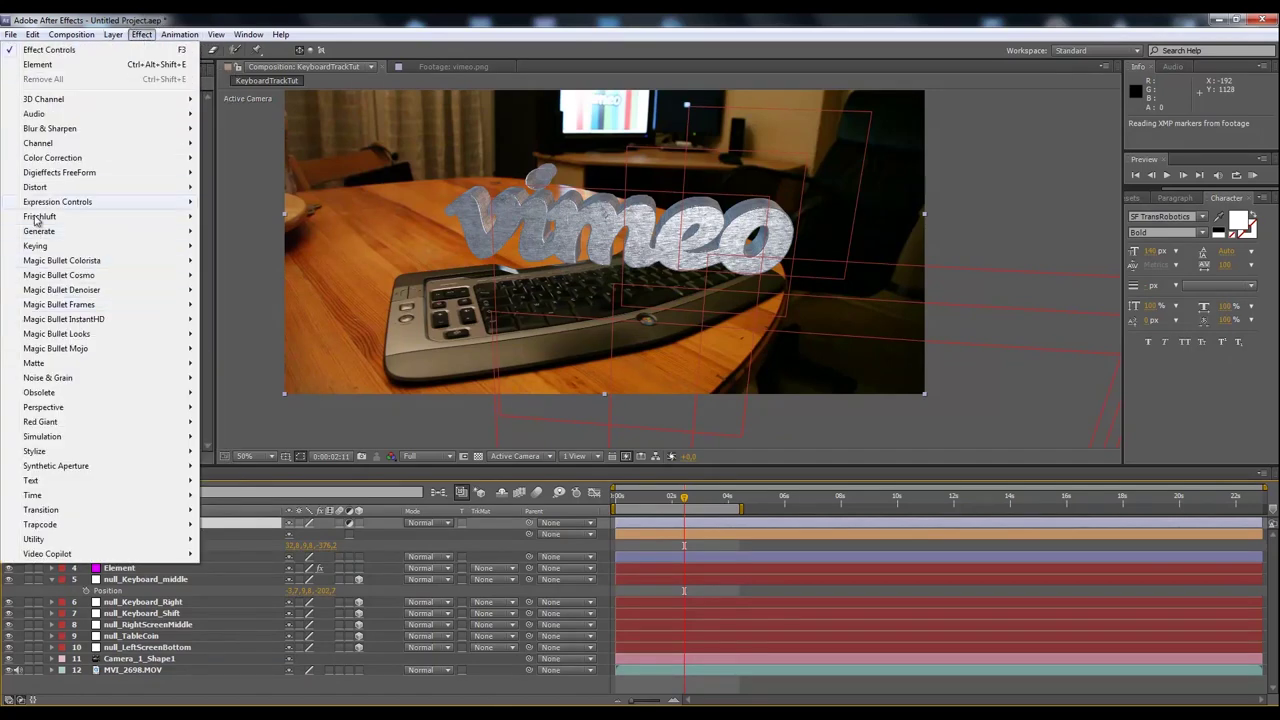
pyautogui.click(390, 18)
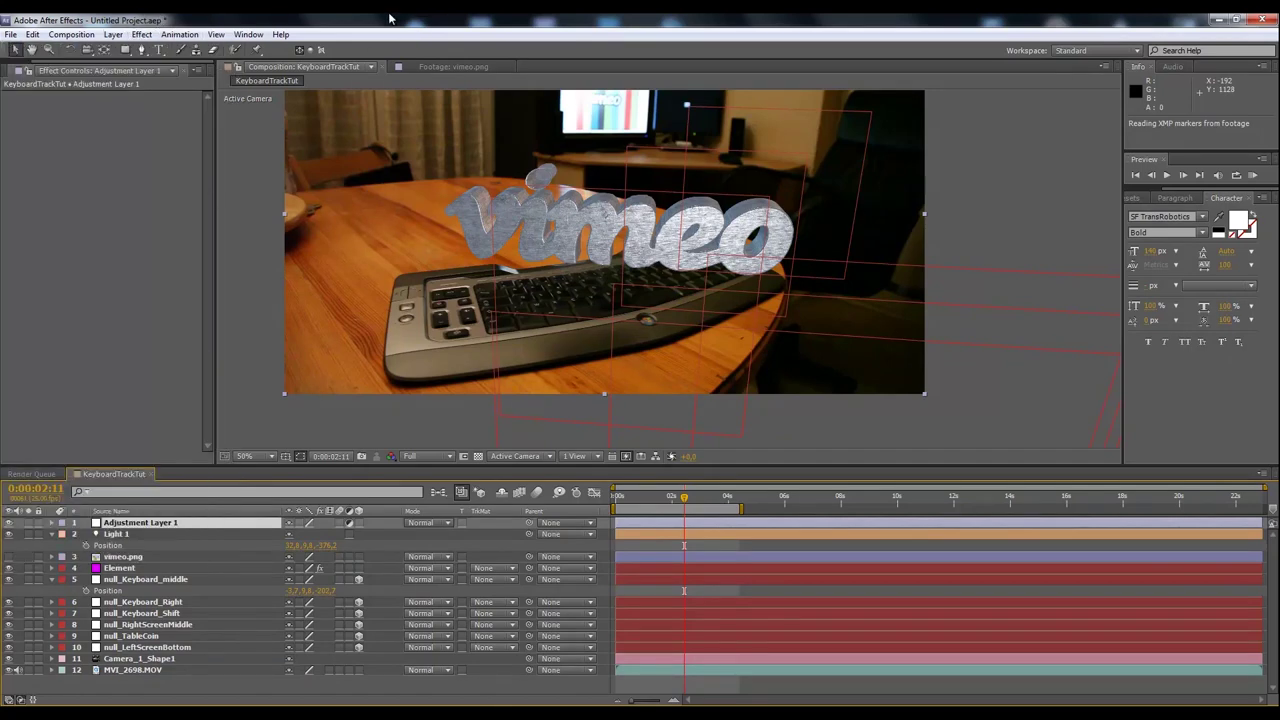
# Apply the Curves color correction to the Element layer and pull the Blue channel's midtones slightly down.
pyautogui.click(115, 568)
pyautogui.click(145, 34)
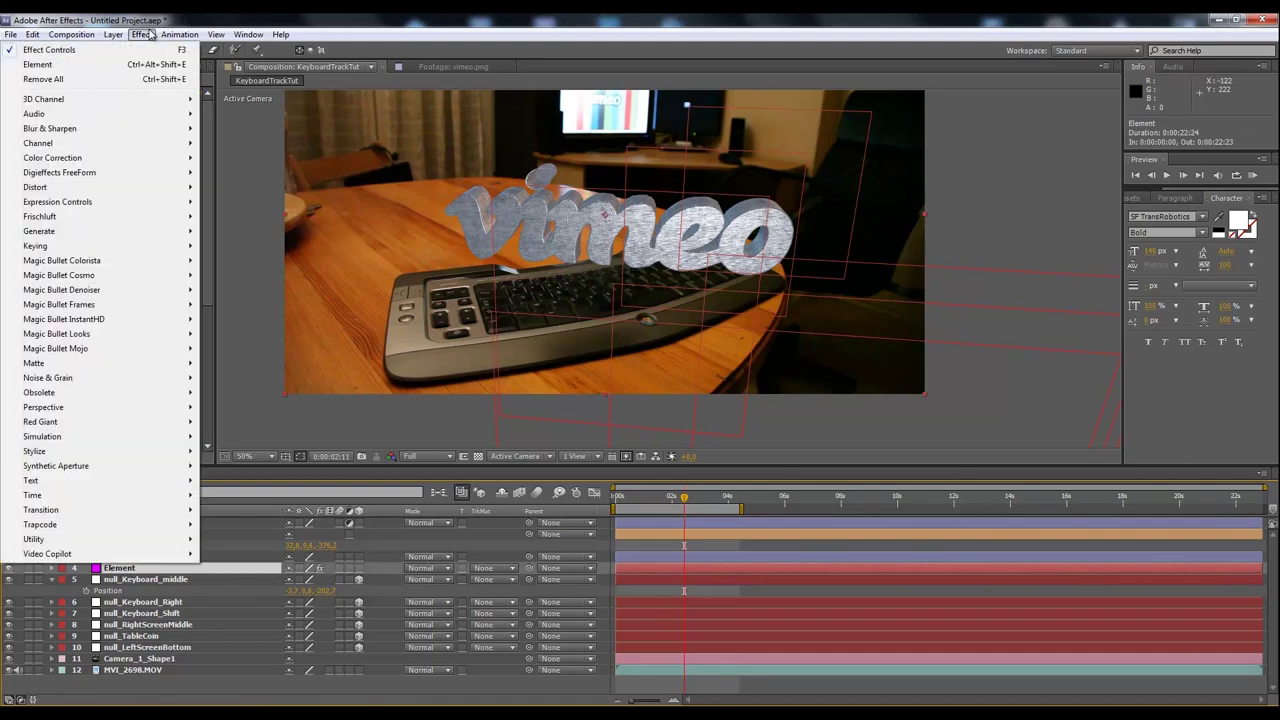
pyautogui.moveTo(76, 160)
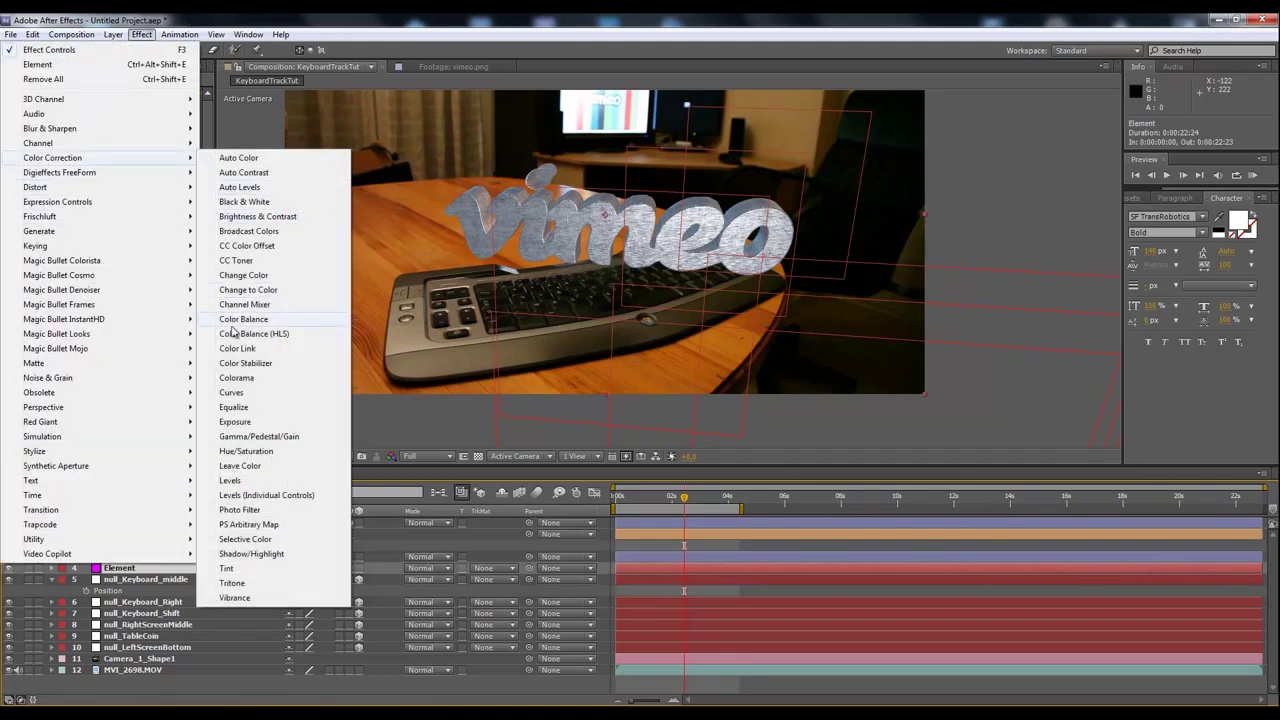
pyautogui.click(240, 392)
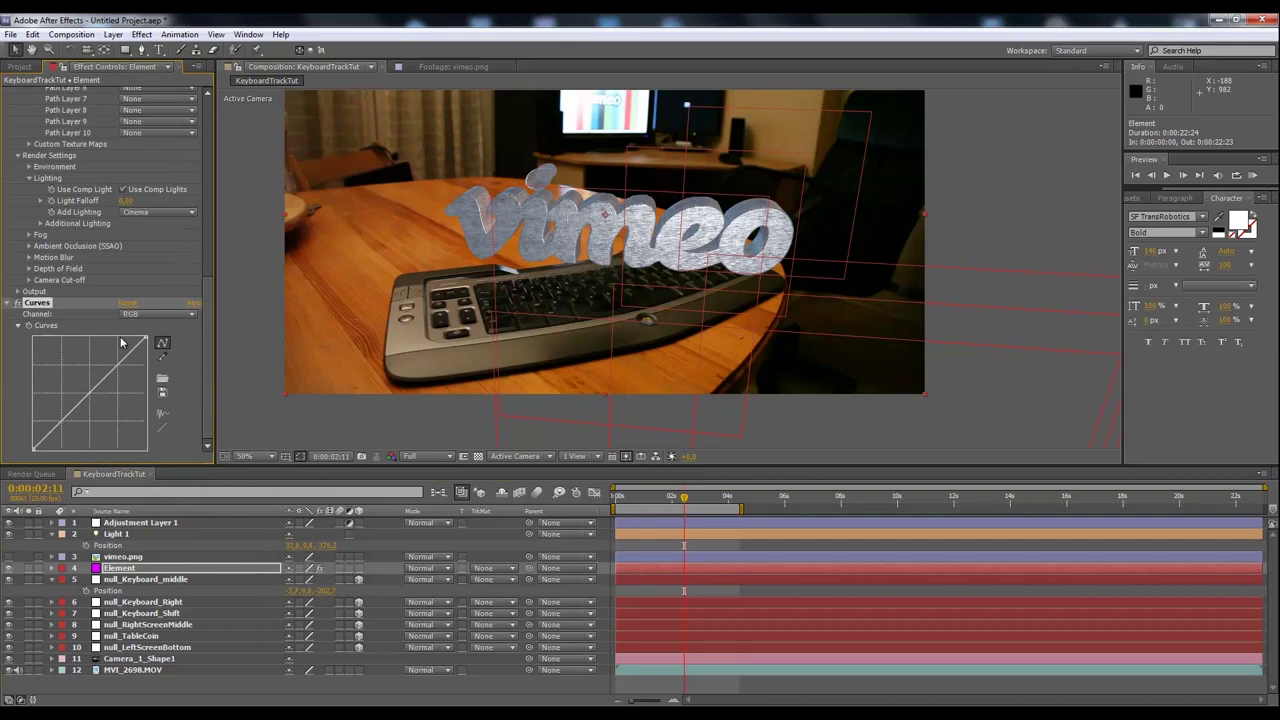
pyautogui.click(145, 315)
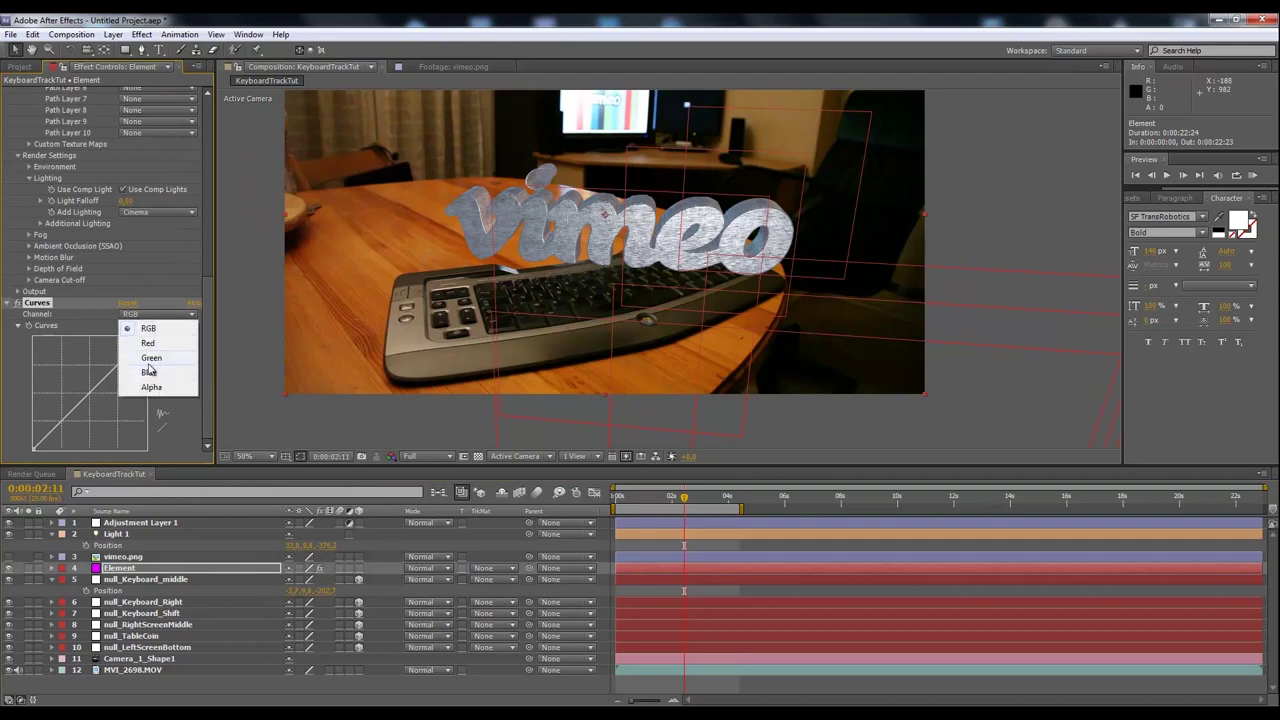
pyautogui.click(148, 372)
pyautogui.moveTo(106, 390)
pyautogui.mouseDown()
pyautogui.moveTo(111, 399)
pyautogui.moveTo(103, 386)
pyautogui.mouseUp()
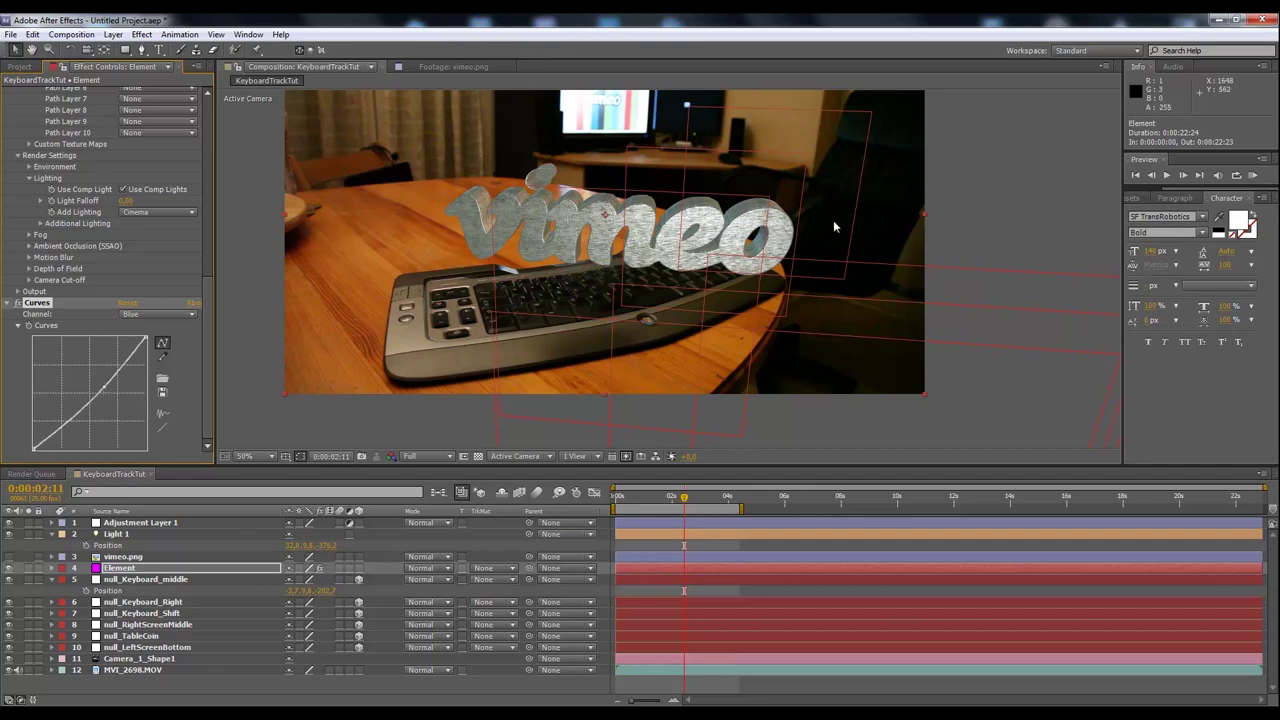
# Toggle Light 1's visibility off and on to compare how it lights the logo.
pyautogui.click(118, 534)
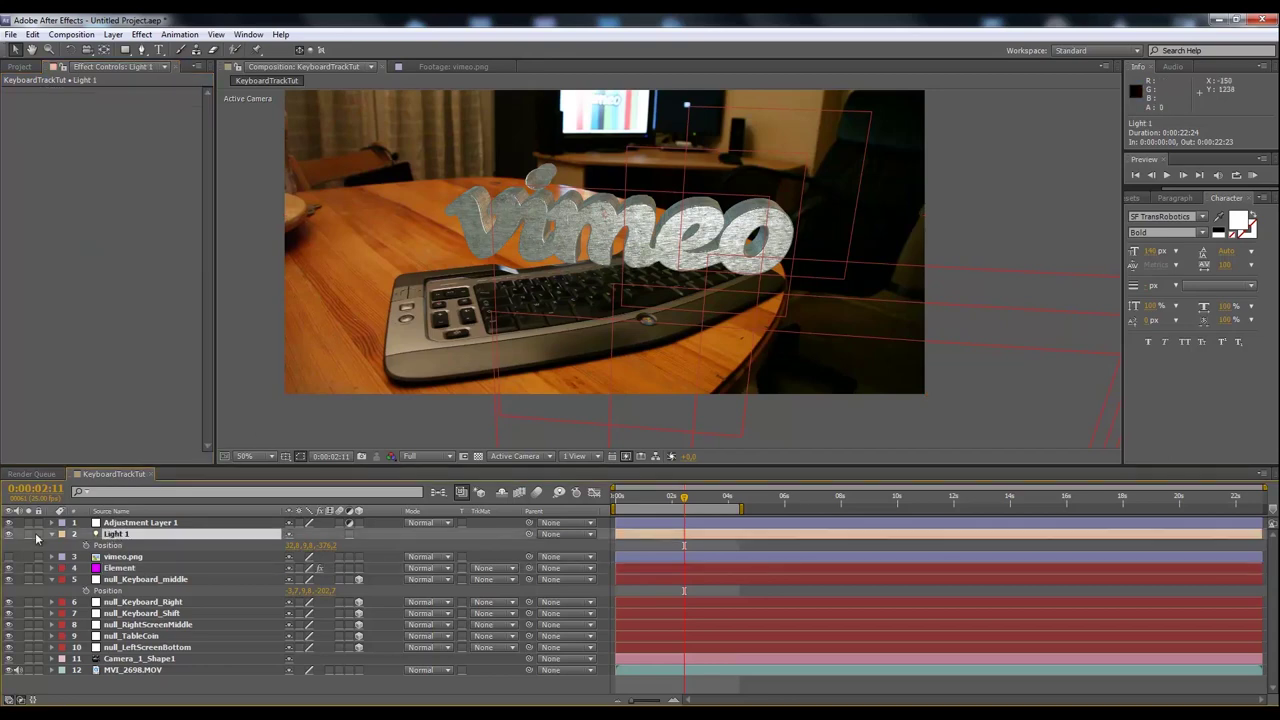
pyautogui.click(9, 534)
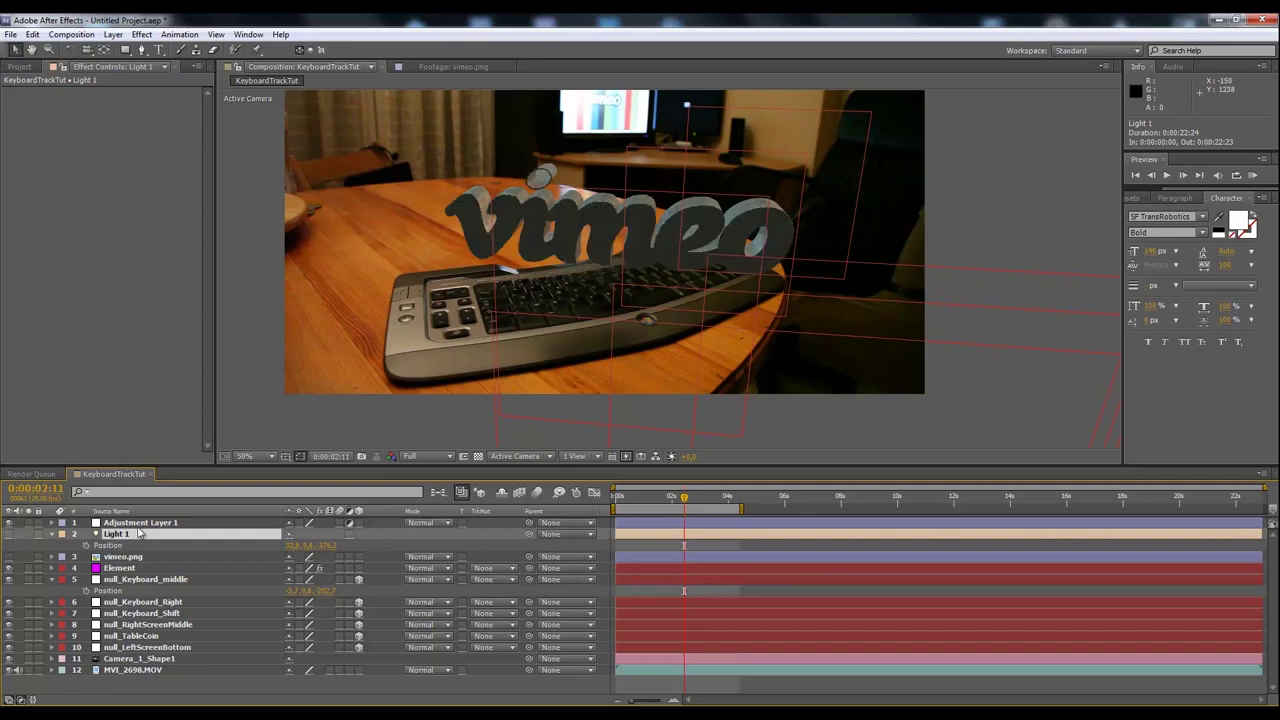
pyautogui.click(9, 534)
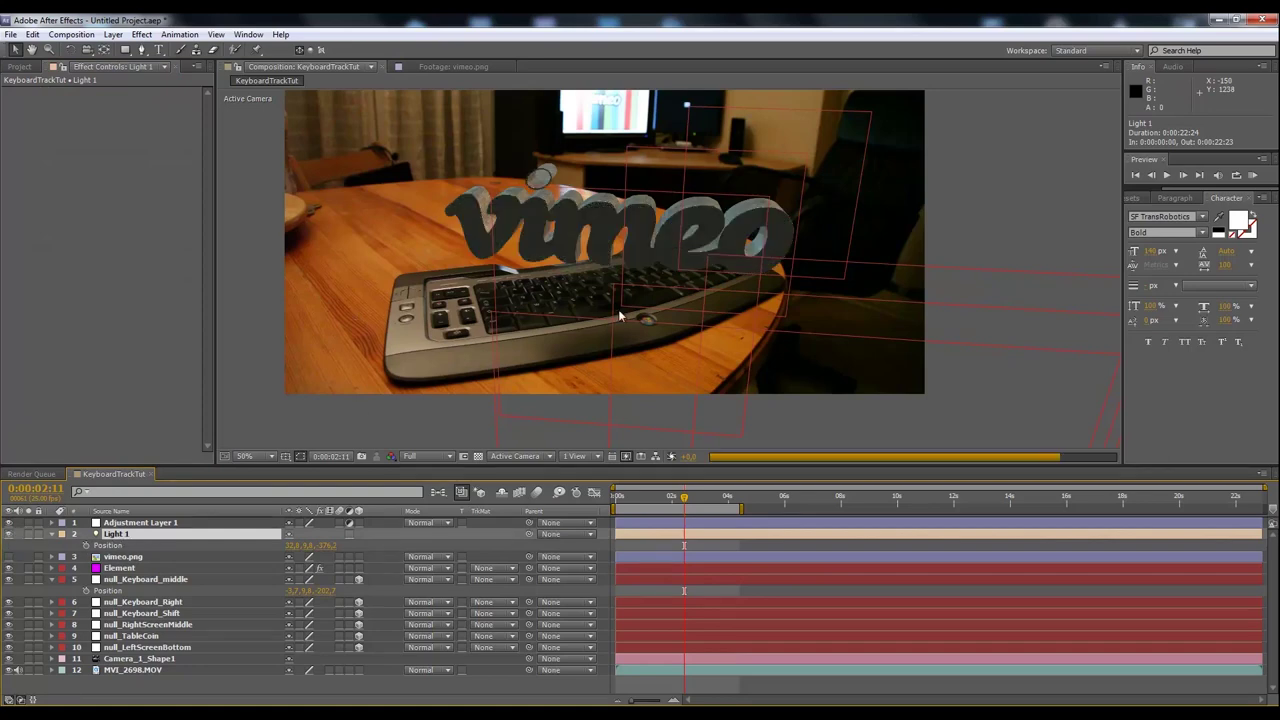
pyautogui.scroll(-1, 670, 287)
pyautogui.scroll(-2, 670, 288)
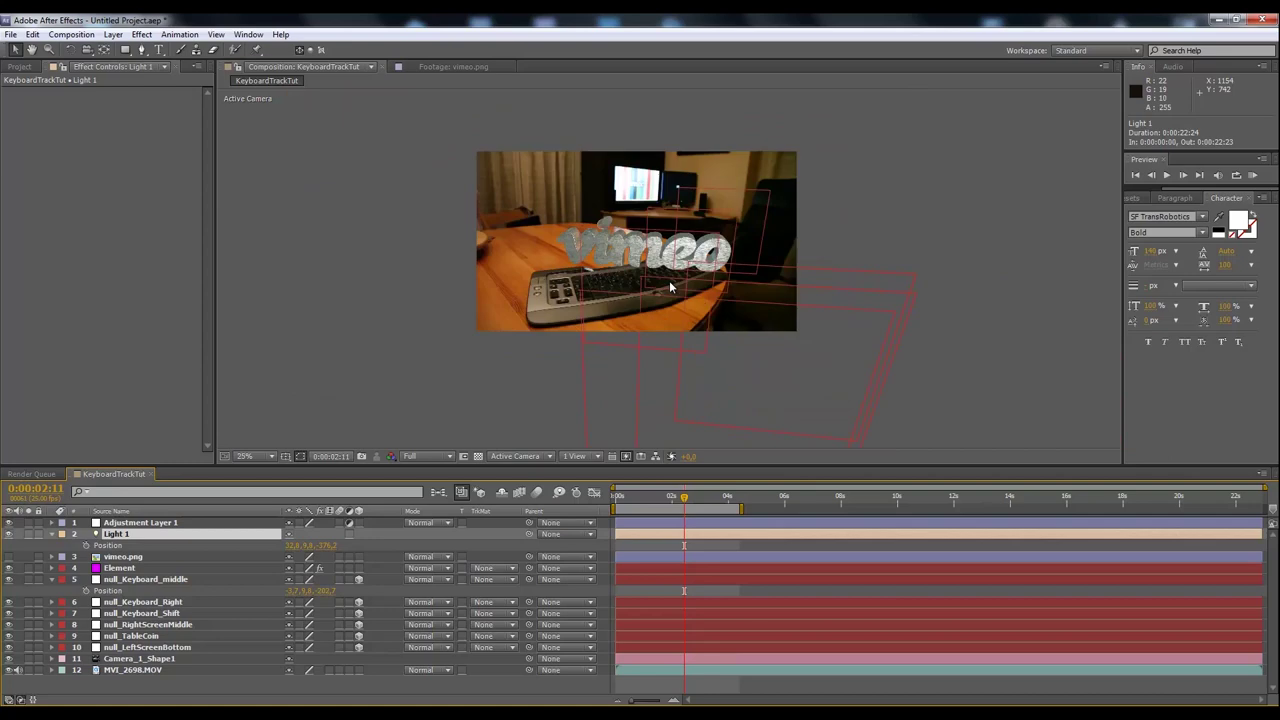
pyautogui.scroll(2, 668, 240)
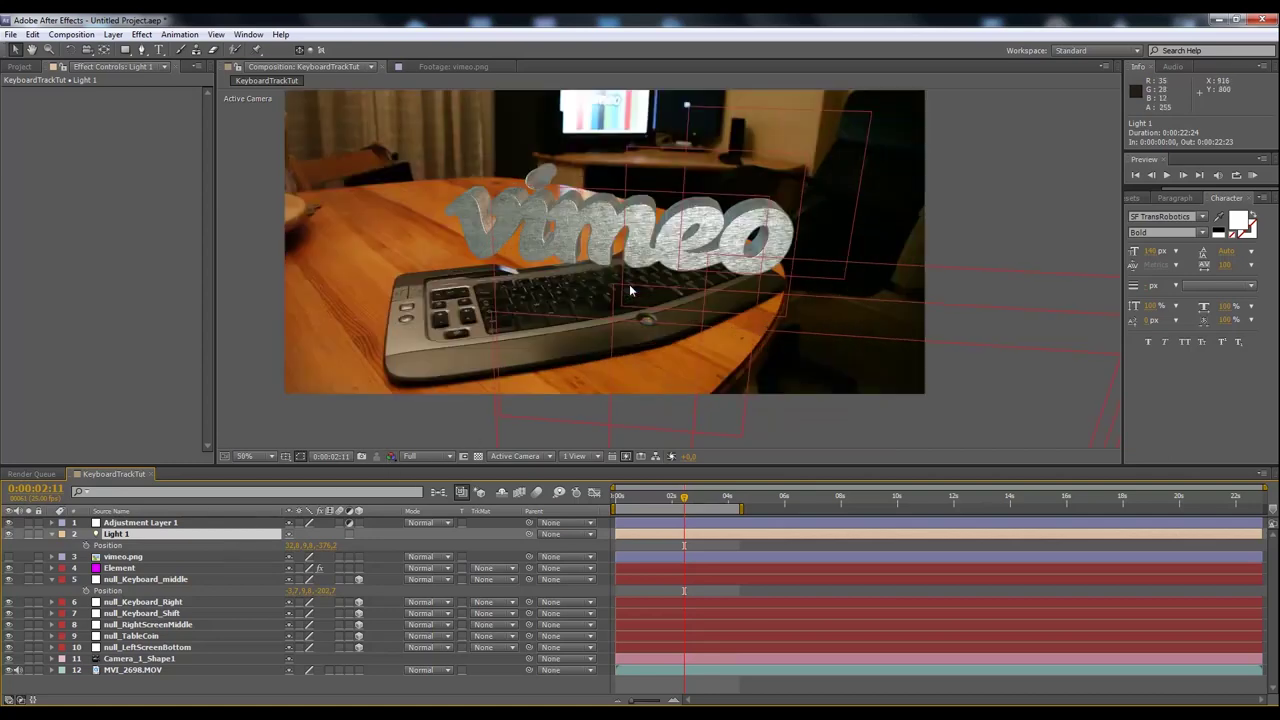
# Shape the RGB channel of the Element layer's Curves into a gentle S-curve, raising the highlights and lowering the shadows.
pyautogui.click(118, 568)
pyautogui.scroll(-10, 98, 316)
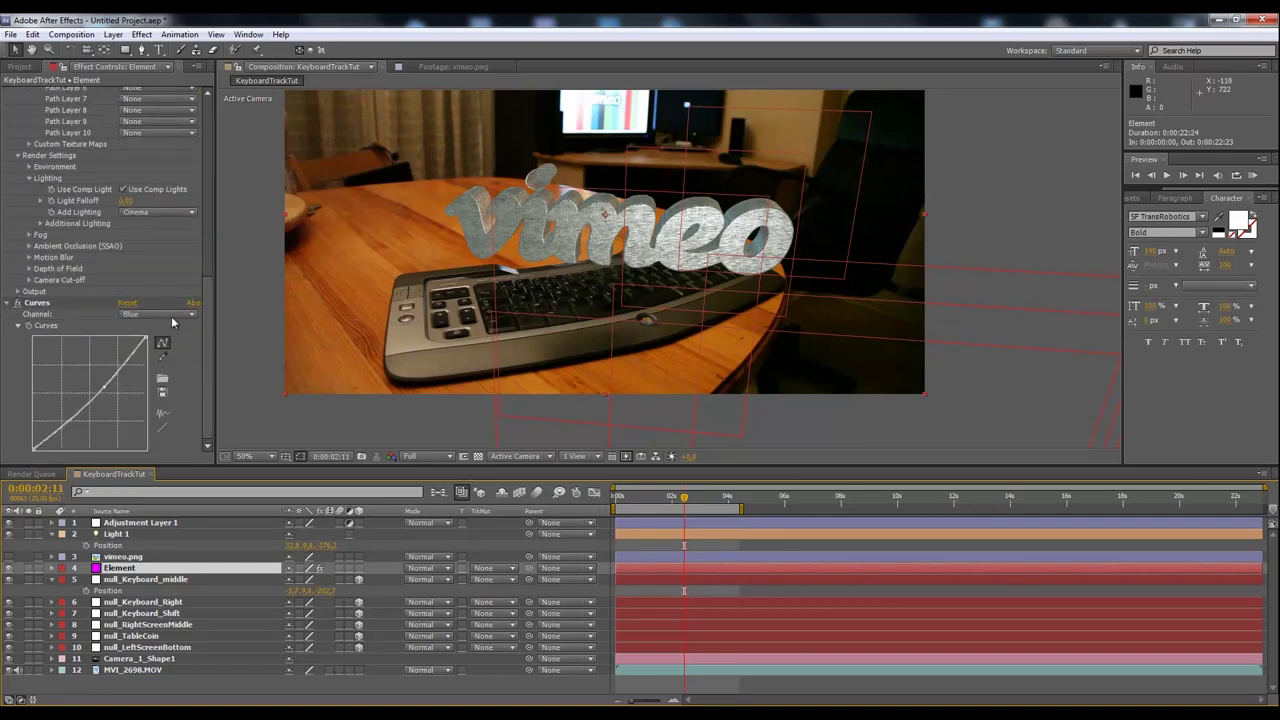
pyautogui.click(172, 316)
pyautogui.click(158, 386)
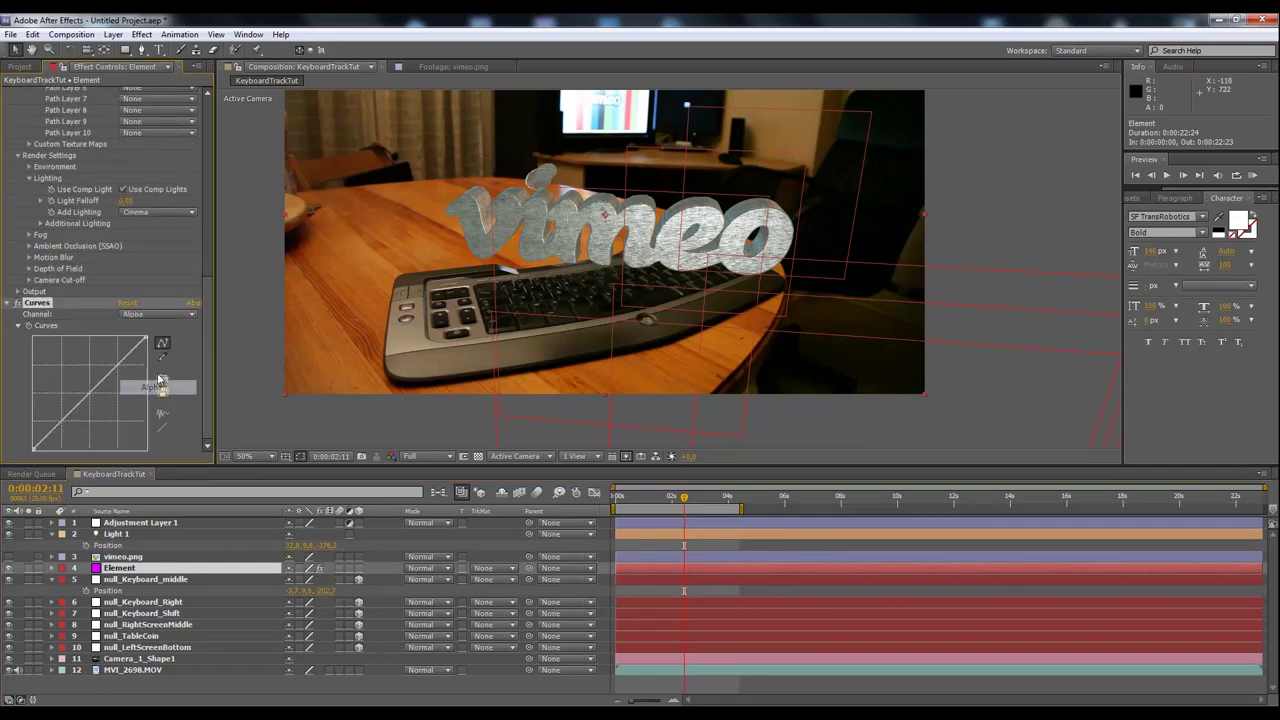
pyautogui.click(168, 316)
pyautogui.click(164, 330)
pyautogui.moveTo(96, 370); pyautogui.dragTo(116, 372)
pyautogui.moveTo(85, 417); pyautogui.dragTo(87, 417)
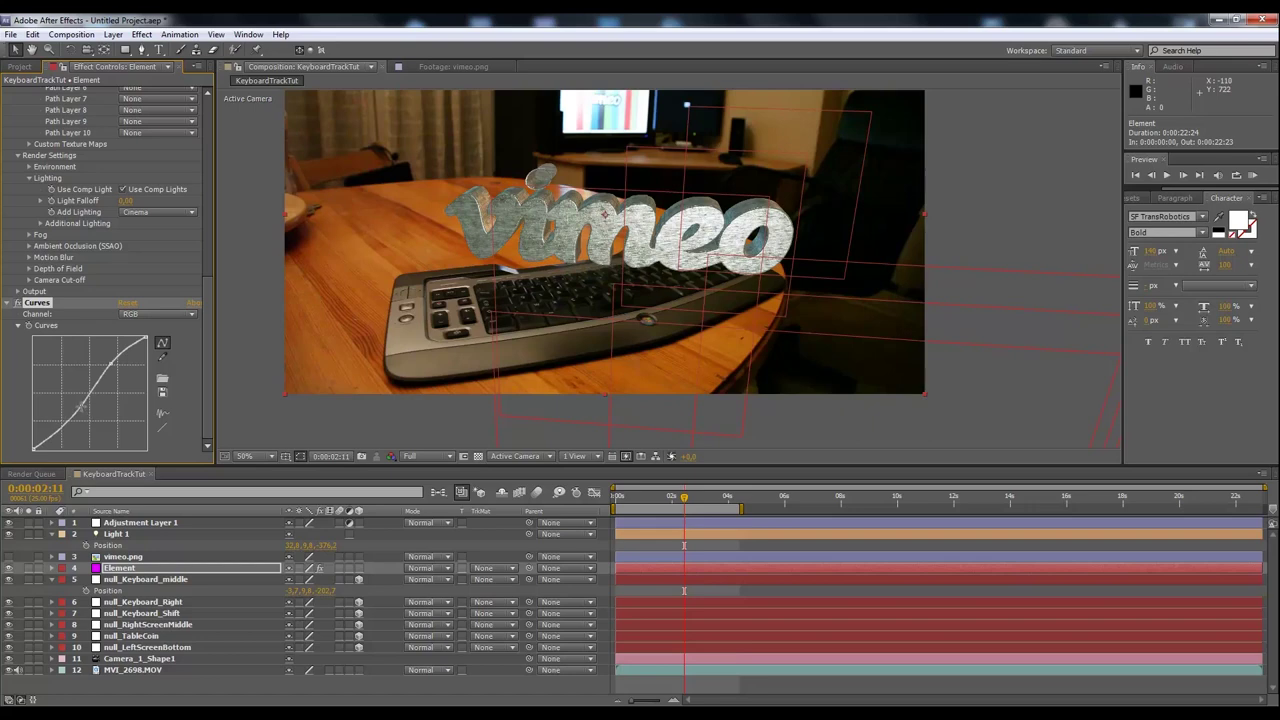
# Enable Ambient Occlusion (SSAO) in the Element effect's render settings.
pyautogui.moveTo(206, 290); pyautogui.dragTo(205, 126)
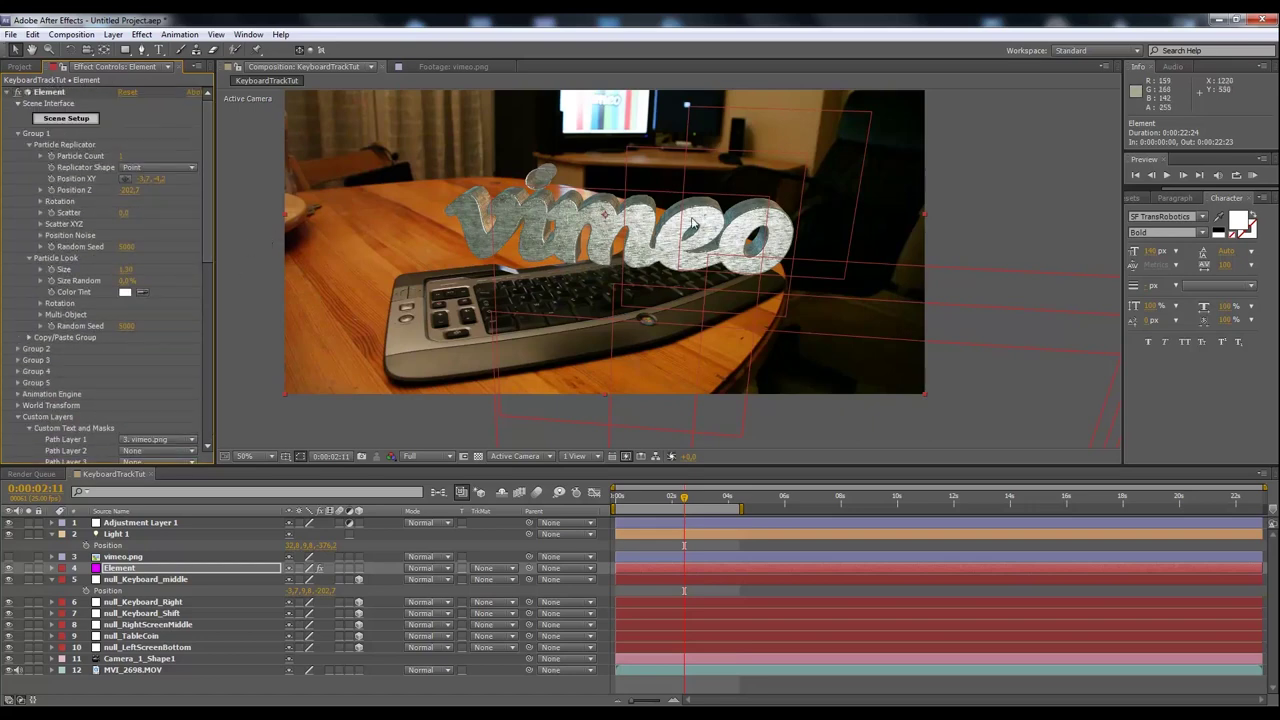
pyautogui.scroll(2, 690, 224)
pyautogui.scroll(-2, 690, 224)
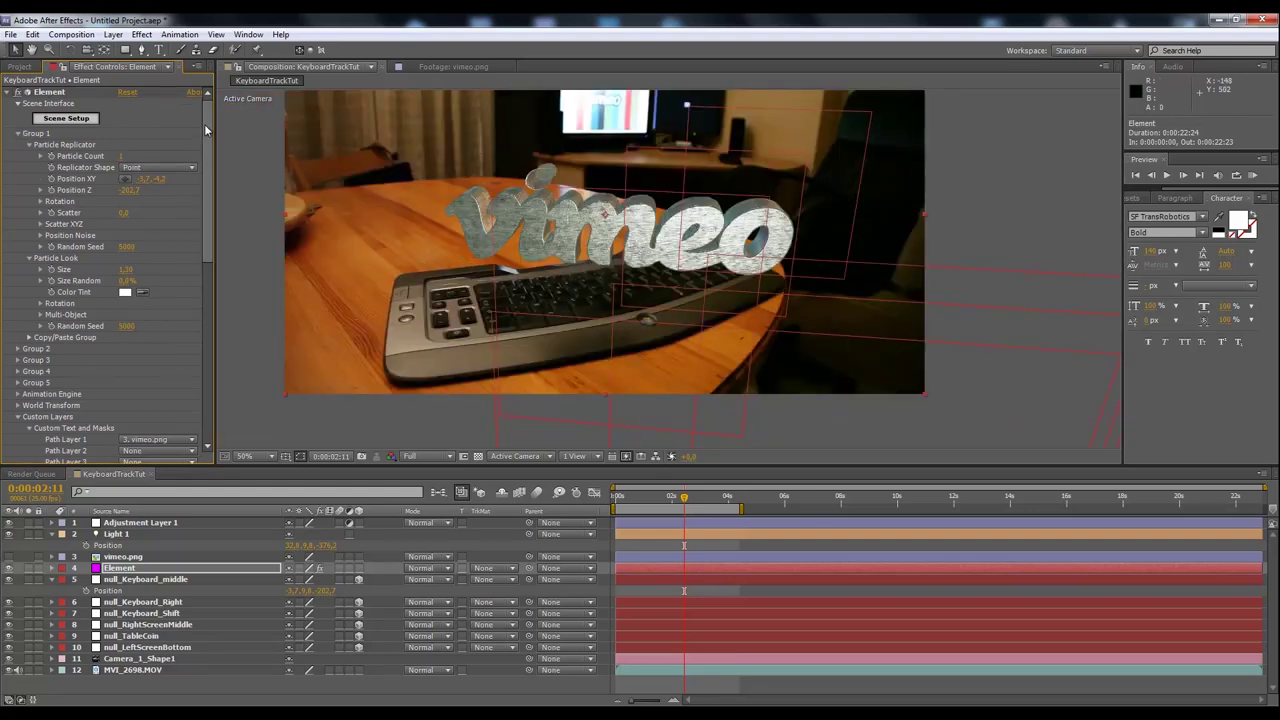
pyautogui.moveTo(206, 135); pyautogui.dragTo(206, 311)
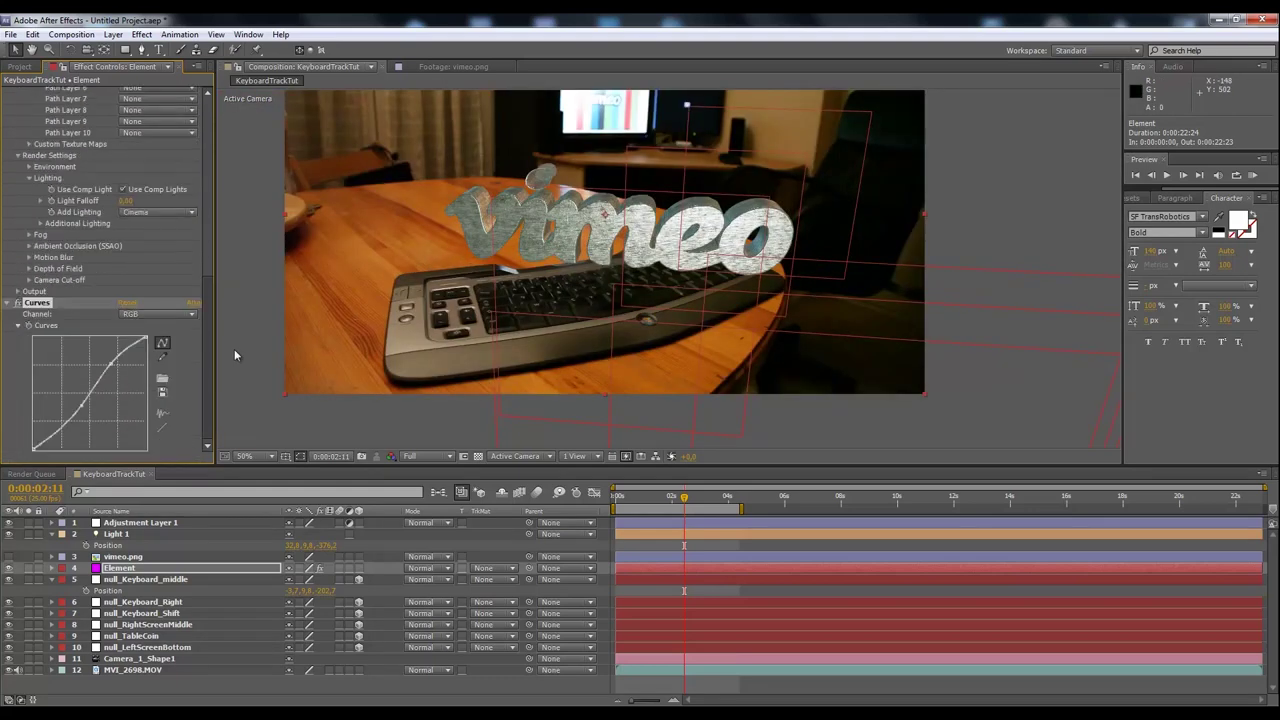
pyautogui.click(29, 246)
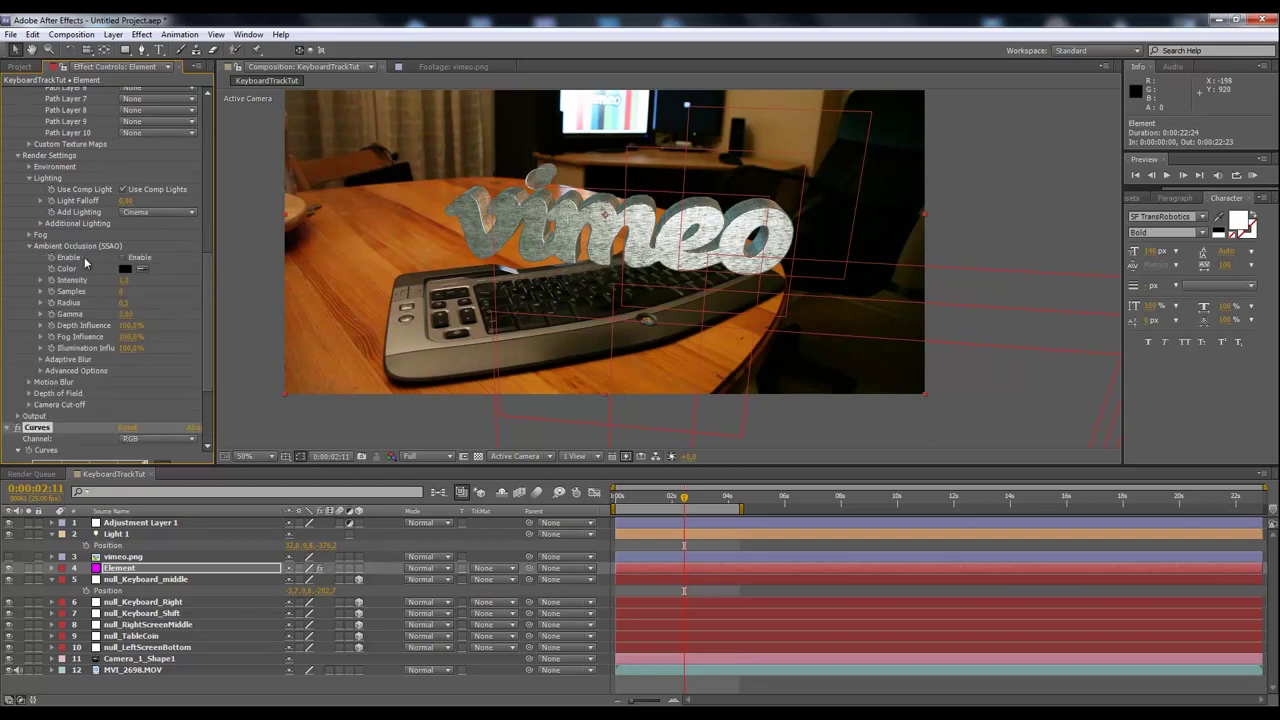
pyautogui.scroll(2, 672, 242)
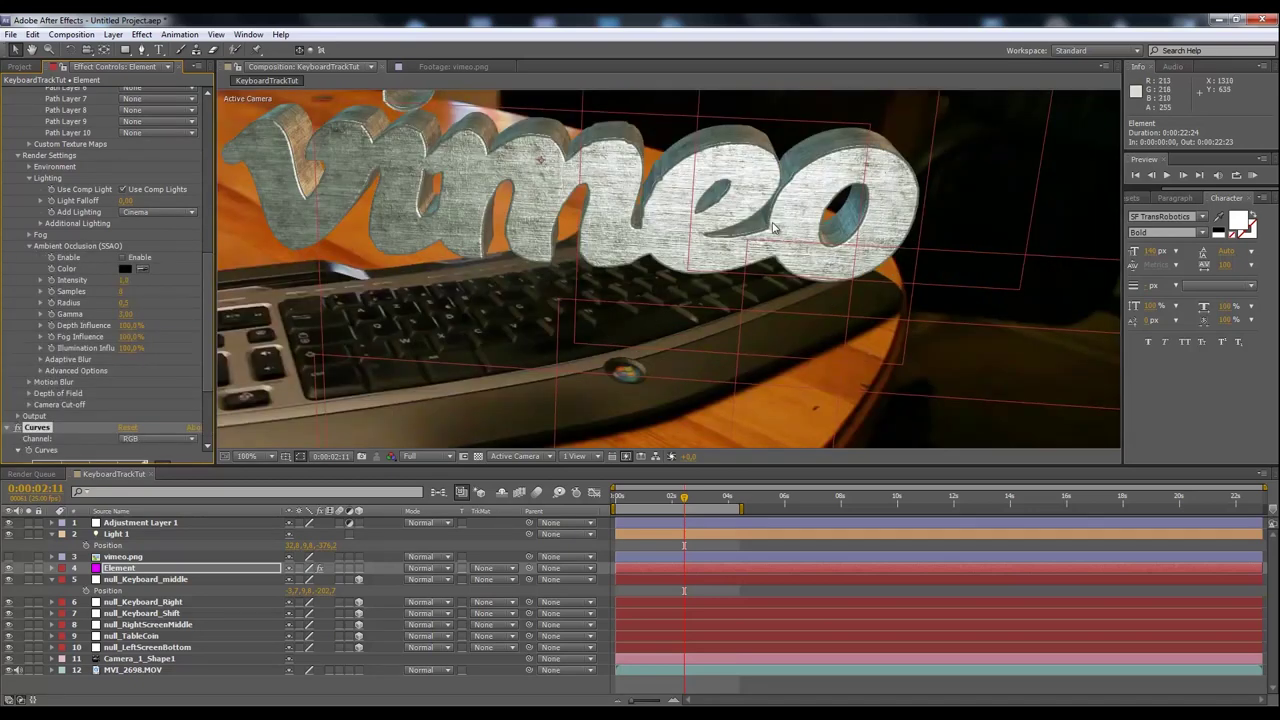
pyautogui.moveTo(568, 191); pyautogui.dragTo(606, 244)
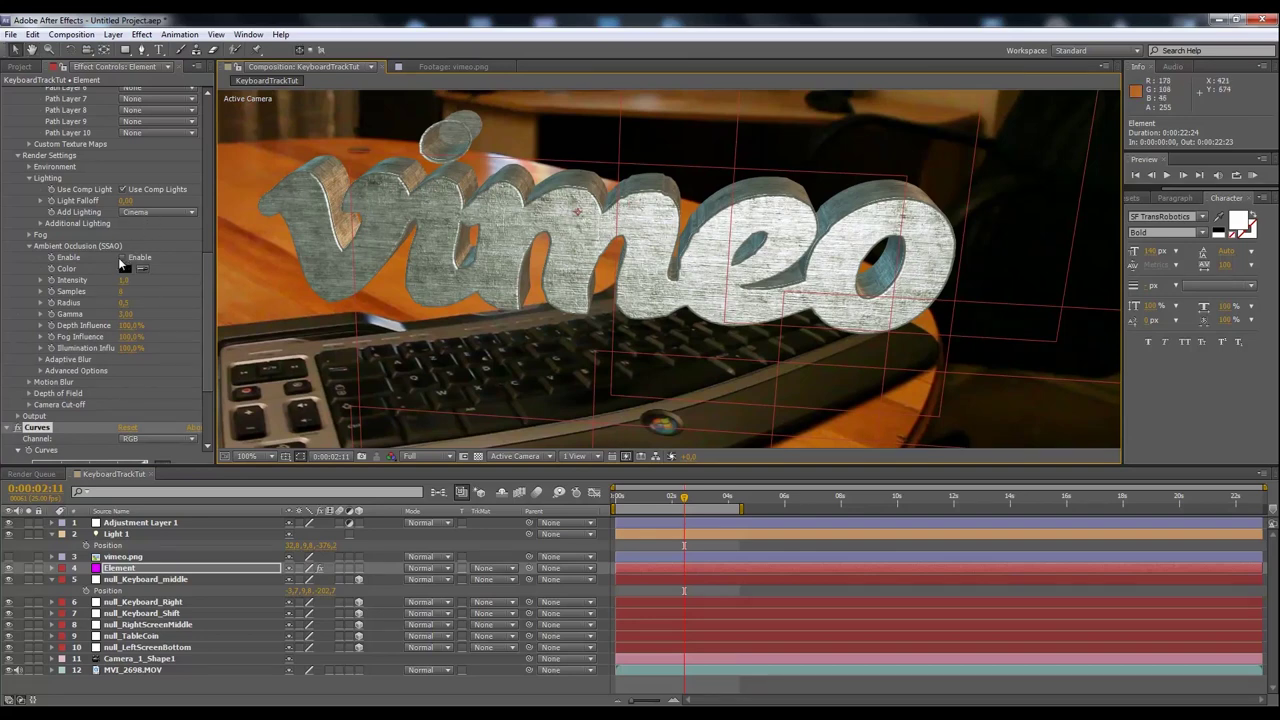
pyautogui.click(122, 258)
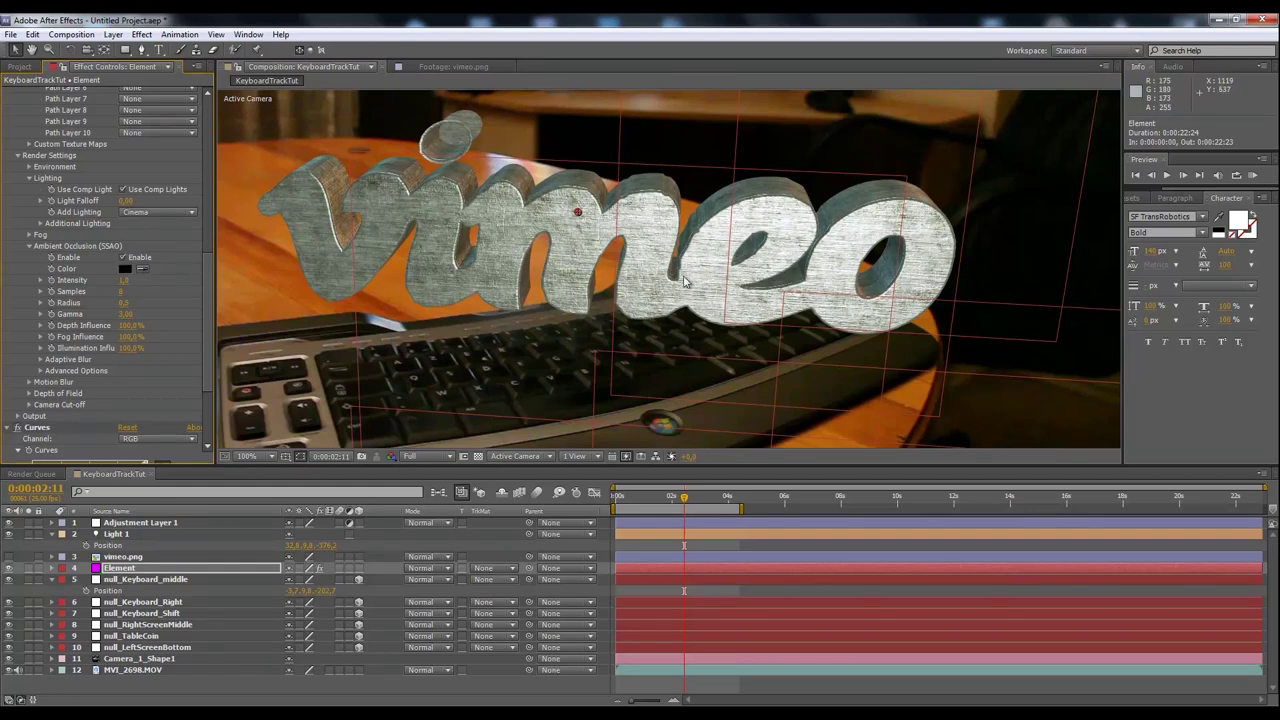
# Examine the logo's ambient occlusion shading up close and within the full frame.
pyautogui.scroll(-2, 672, 287)
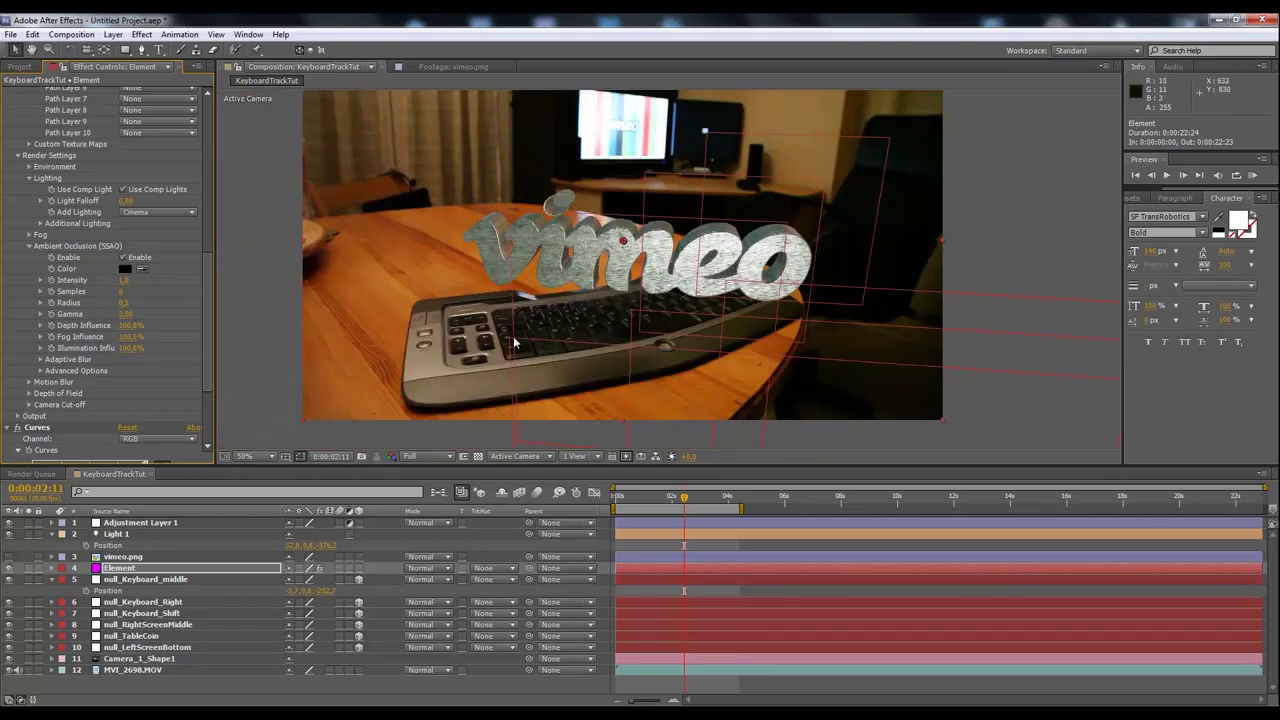
pyautogui.scroll(2, 657, 252)
pyautogui.scroll(-2, 657, 252)
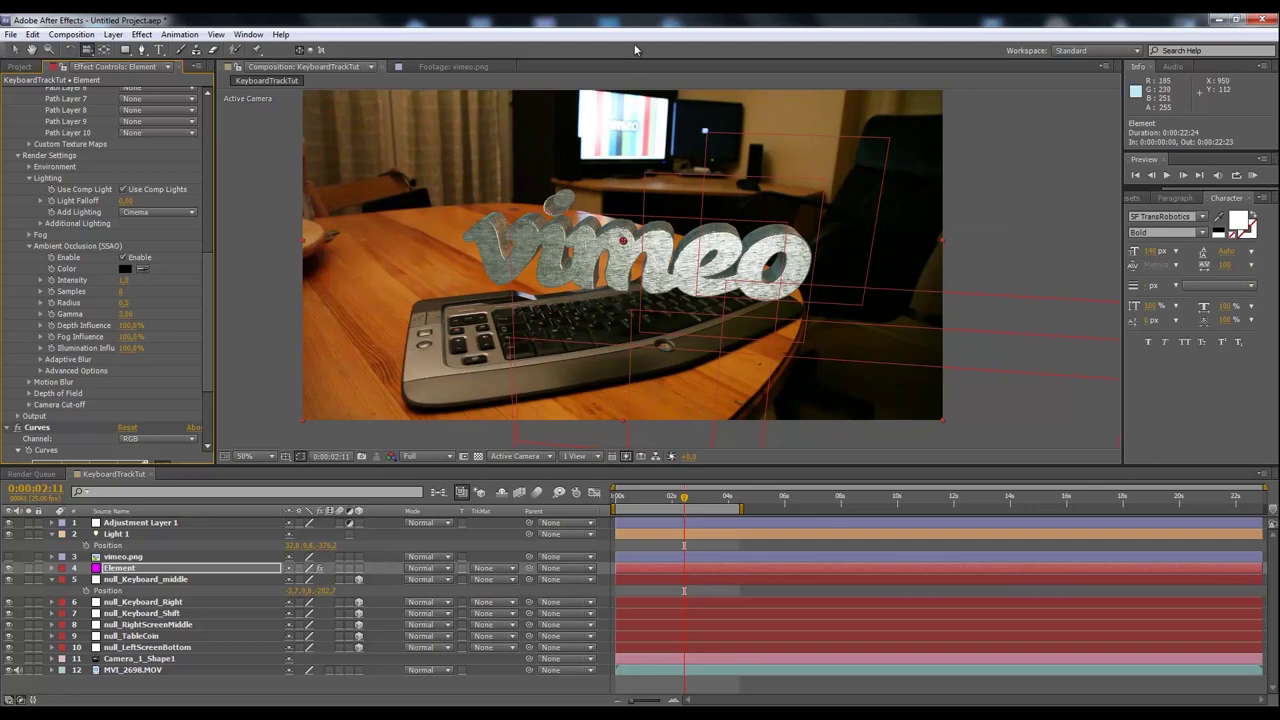
pyautogui.scroll(2, 648, 240)
pyautogui.scroll(-2, 640, 225)
pyautogui.scroll(2, 640, 225)
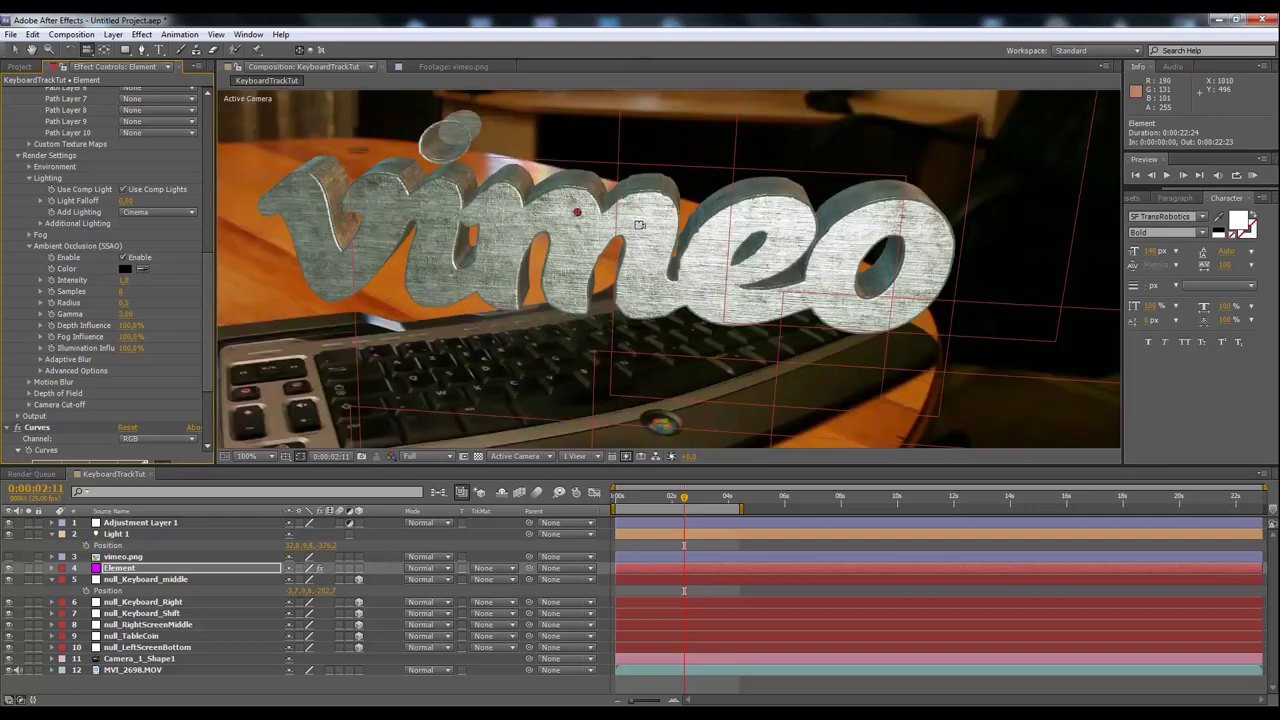
pyautogui.scroll(-2, 640, 225)
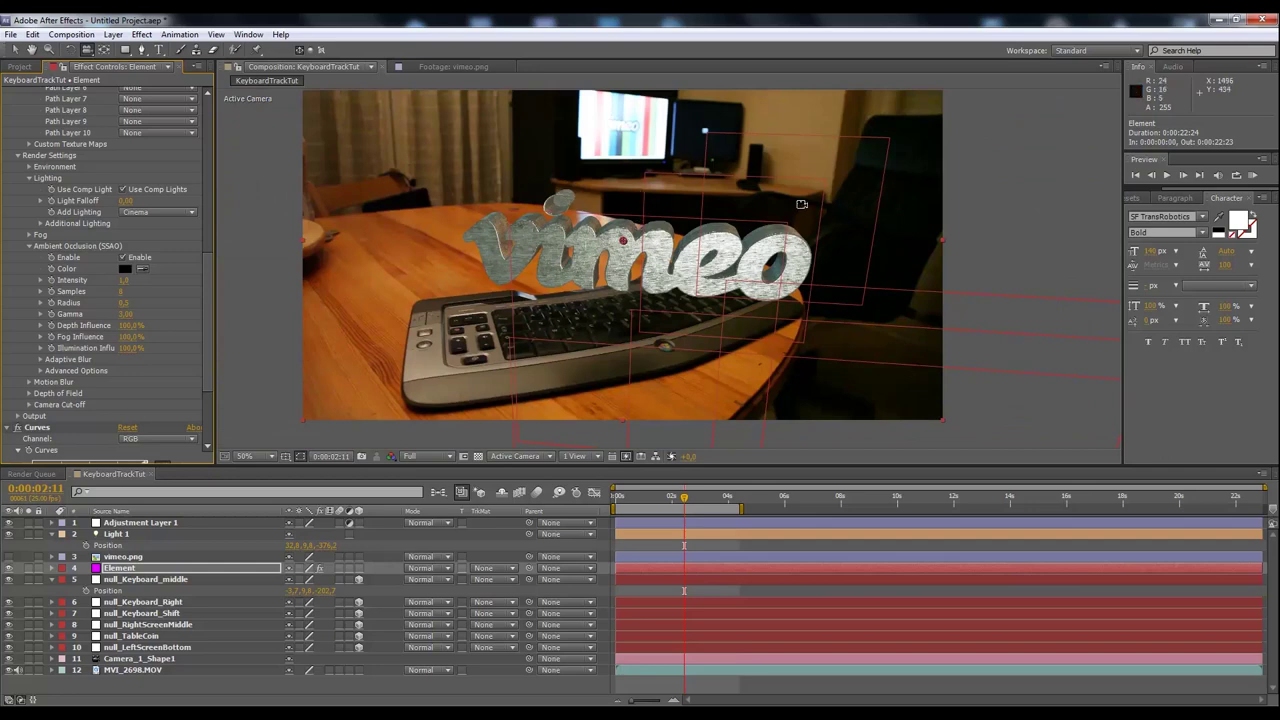
# Play a RAM preview of the first three seconds and scrub the timeline to check the logo over the keyboard.
pyautogui.click(1256, 176)
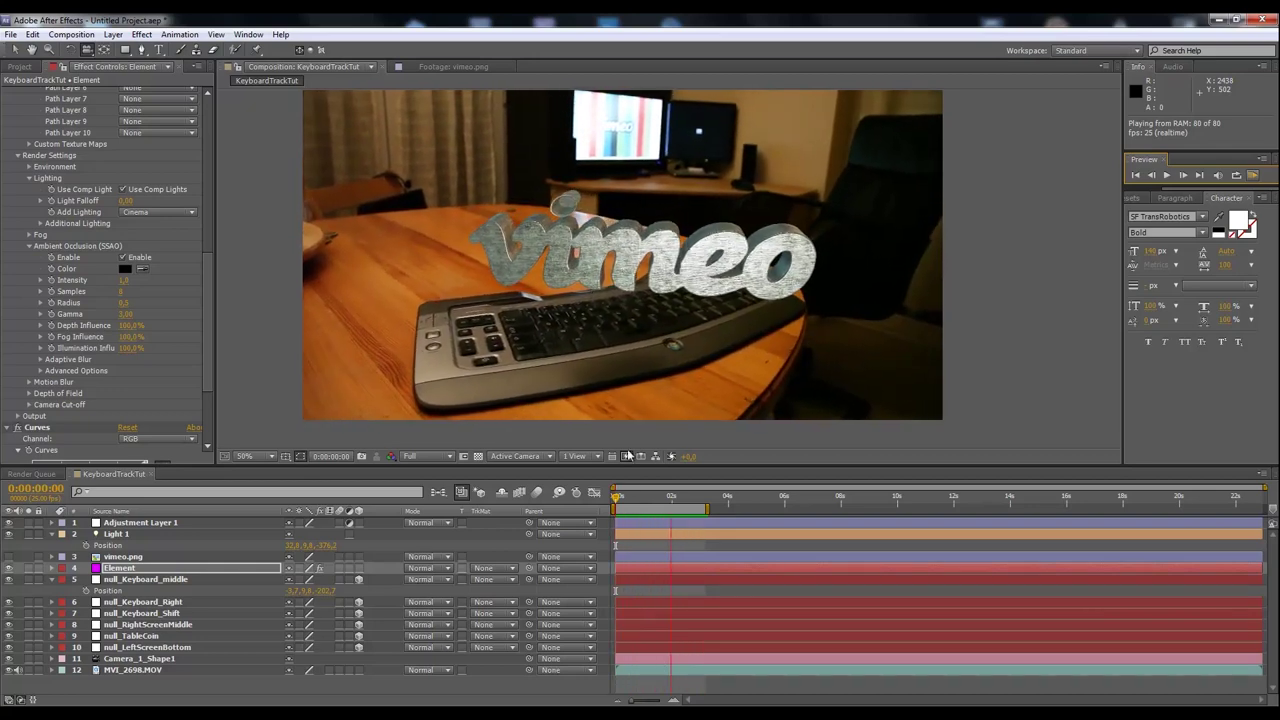
pyautogui.click(649, 499)
pyautogui.moveTo(649, 497); pyautogui.dragTo(665, 497)
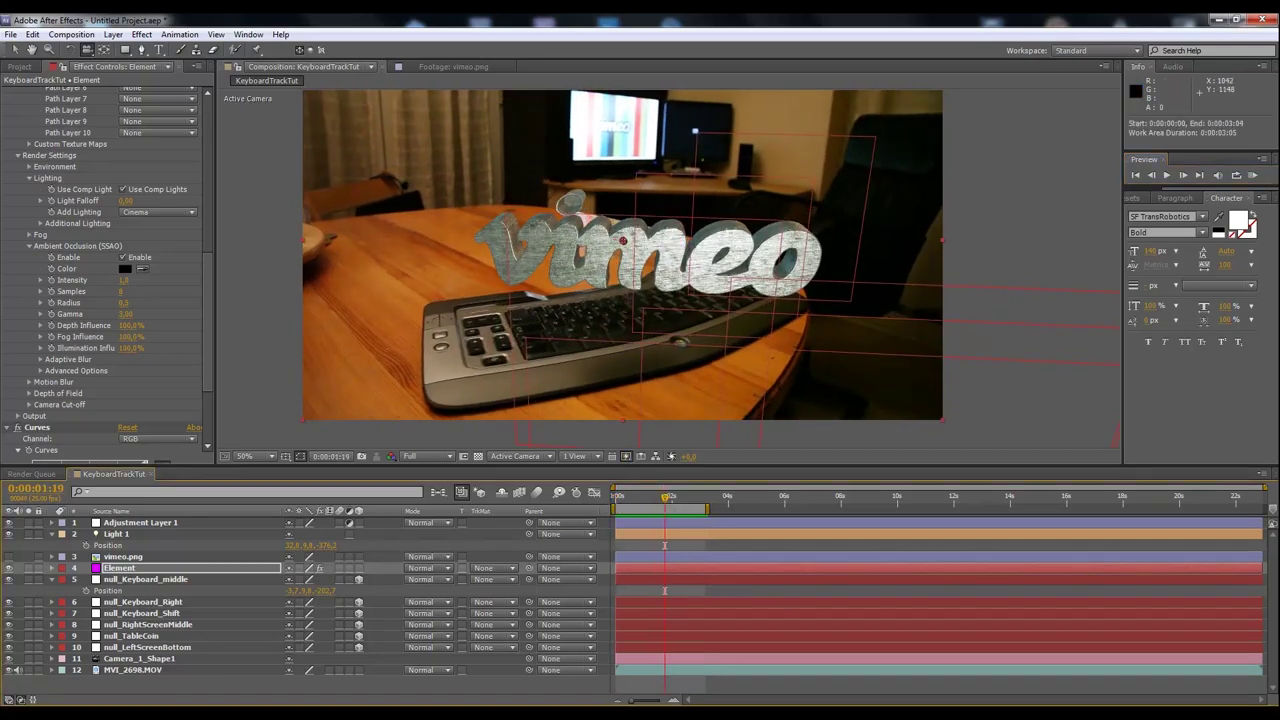
pyautogui.press('space')
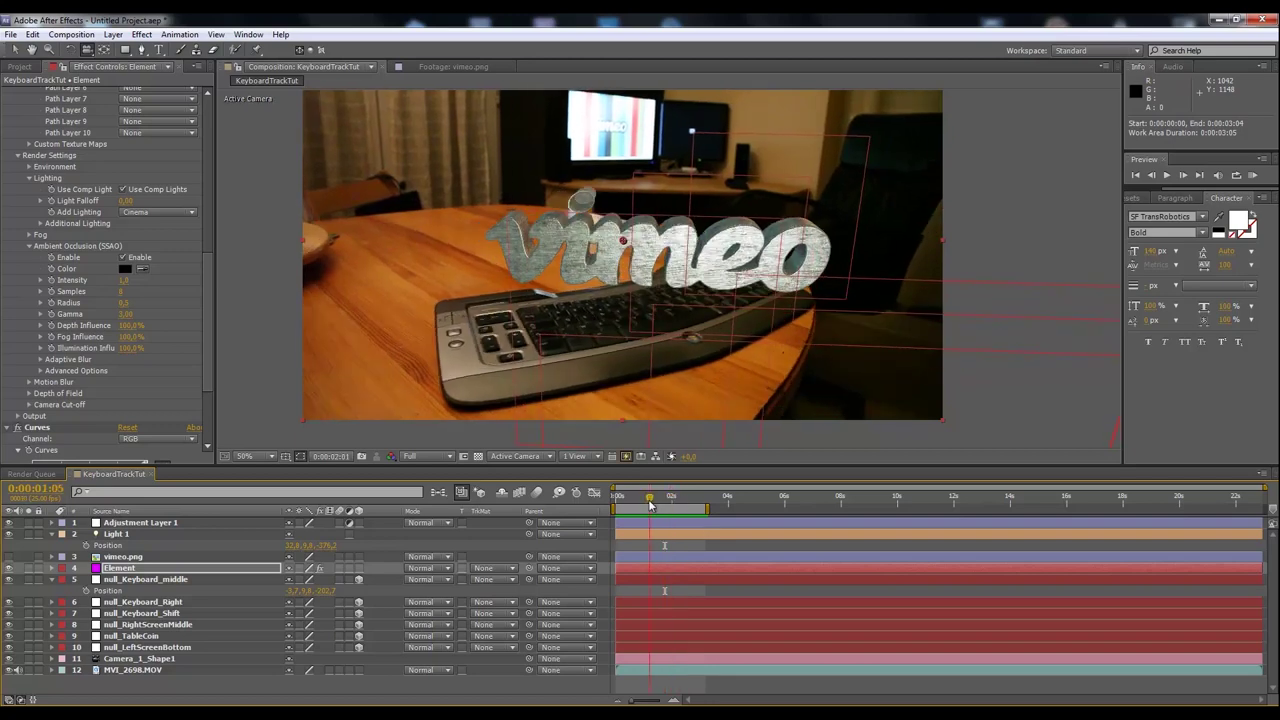
pyautogui.moveTo(677, 503); pyautogui.dragTo(668, 502)
pyautogui.click(277, 692)
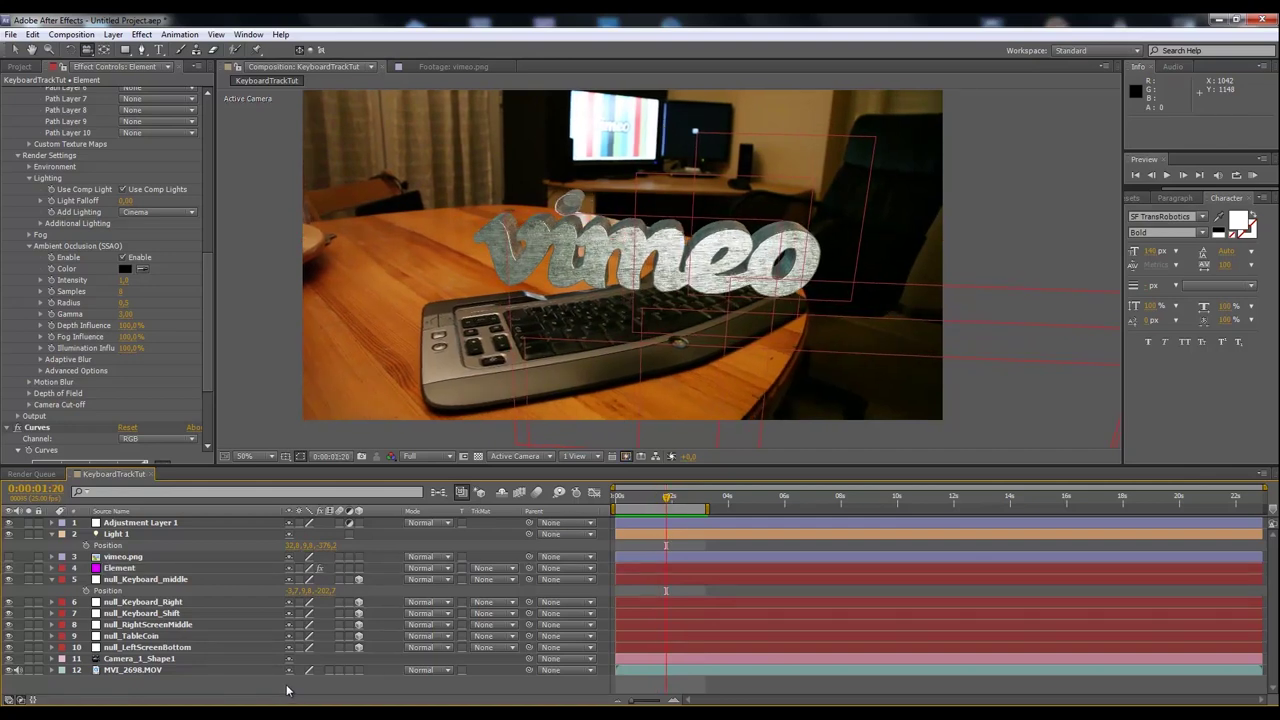
# Create a new composition from the KeyboardTrackTut comp in the project and select the nested KeyboardTrackTut layer.
pyautogui.click(19, 66)
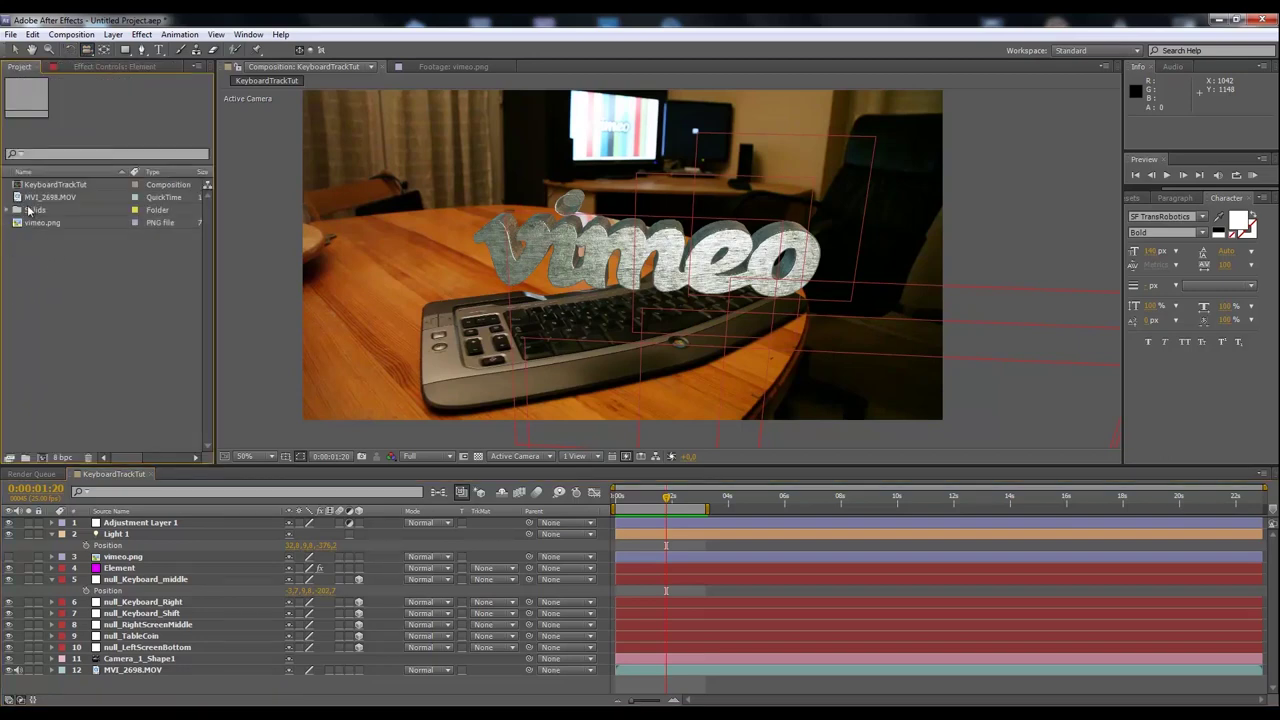
pyautogui.moveTo(19, 186); pyautogui.dragTo(41, 458)
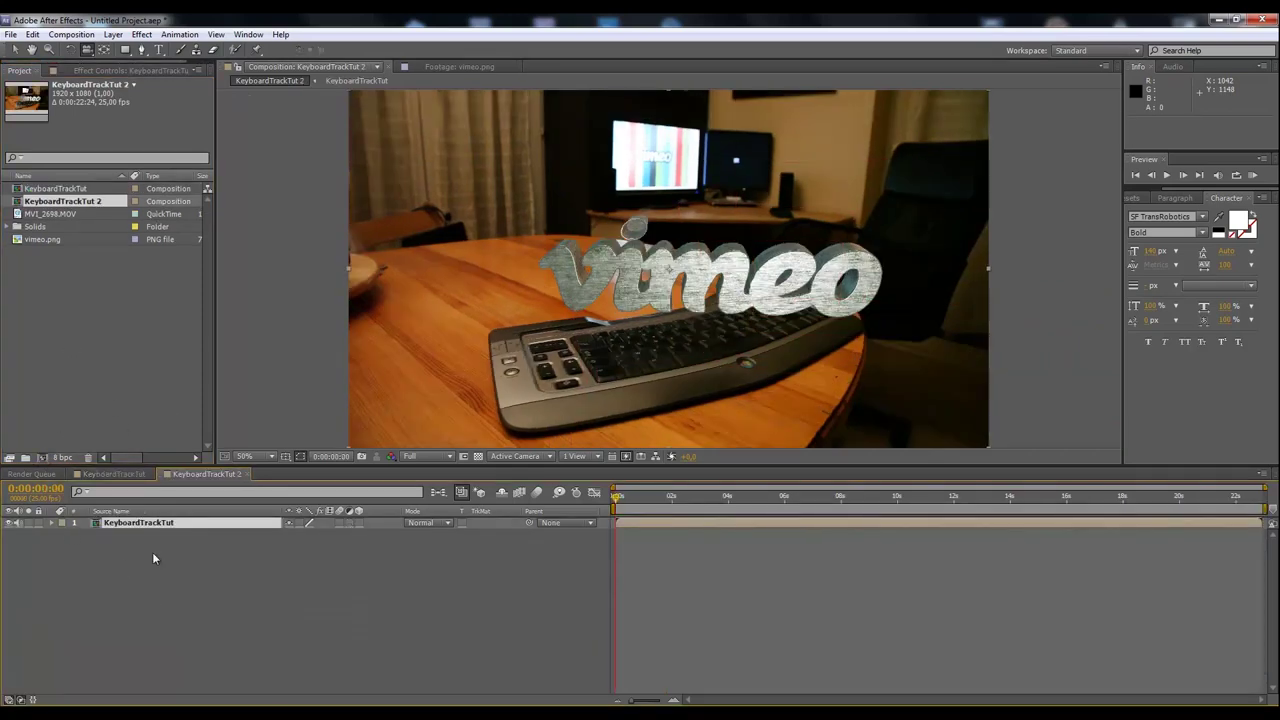
pyautogui.click(153, 558)
pyautogui.click(123, 524)
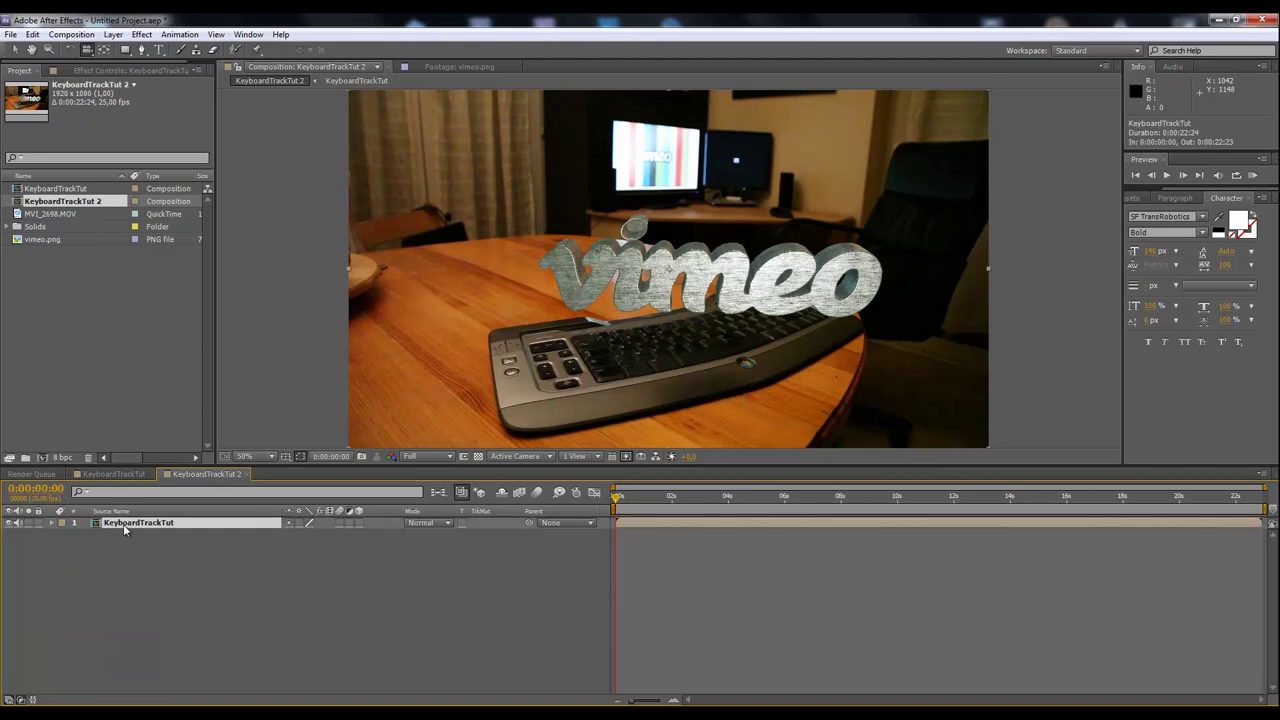
# Apply the Magic Bullet Mojo effect to the nested KeyboardTrackTut layer and check the graded frame.
pyautogui.click(141, 34)
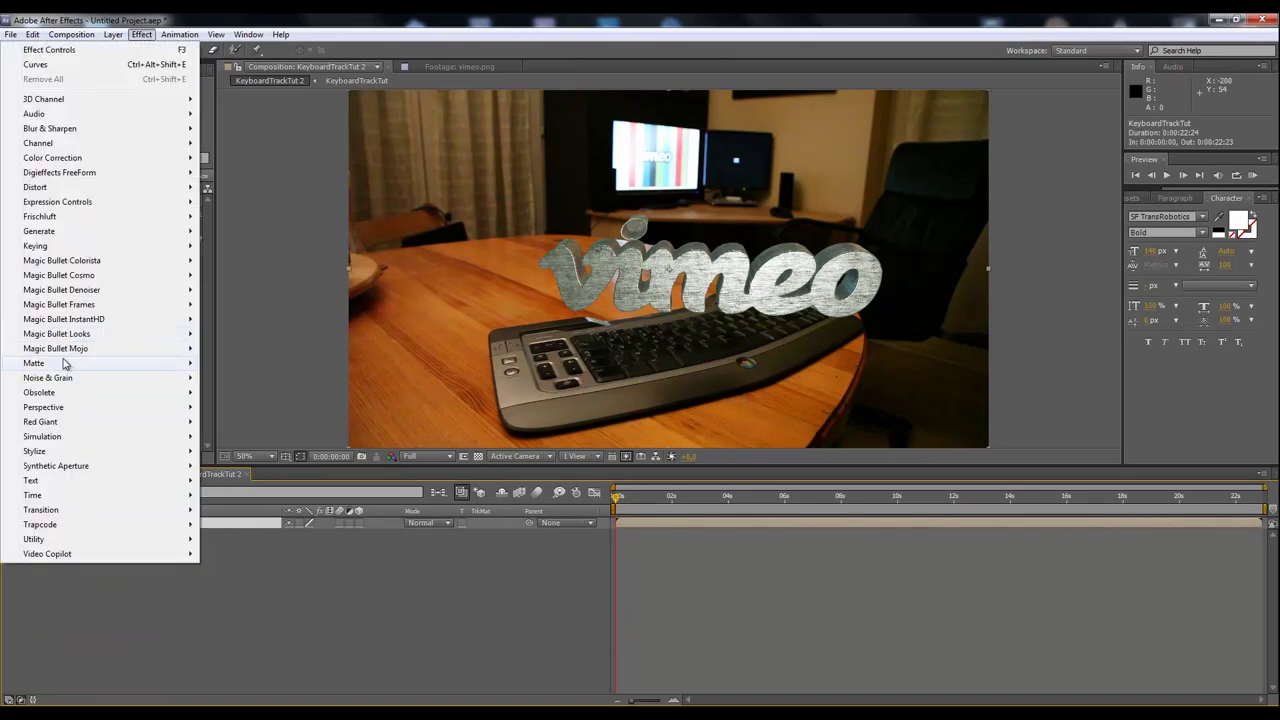
pyautogui.moveTo(74, 354)
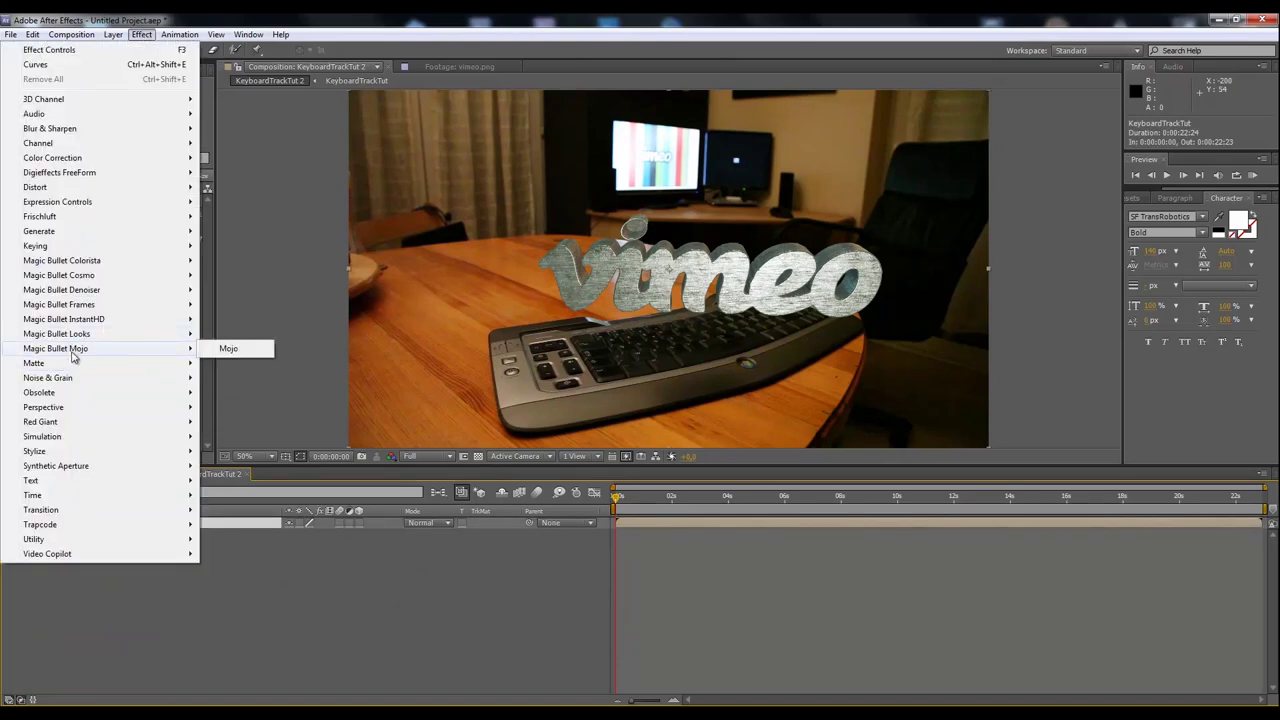
pyautogui.click(223, 349)
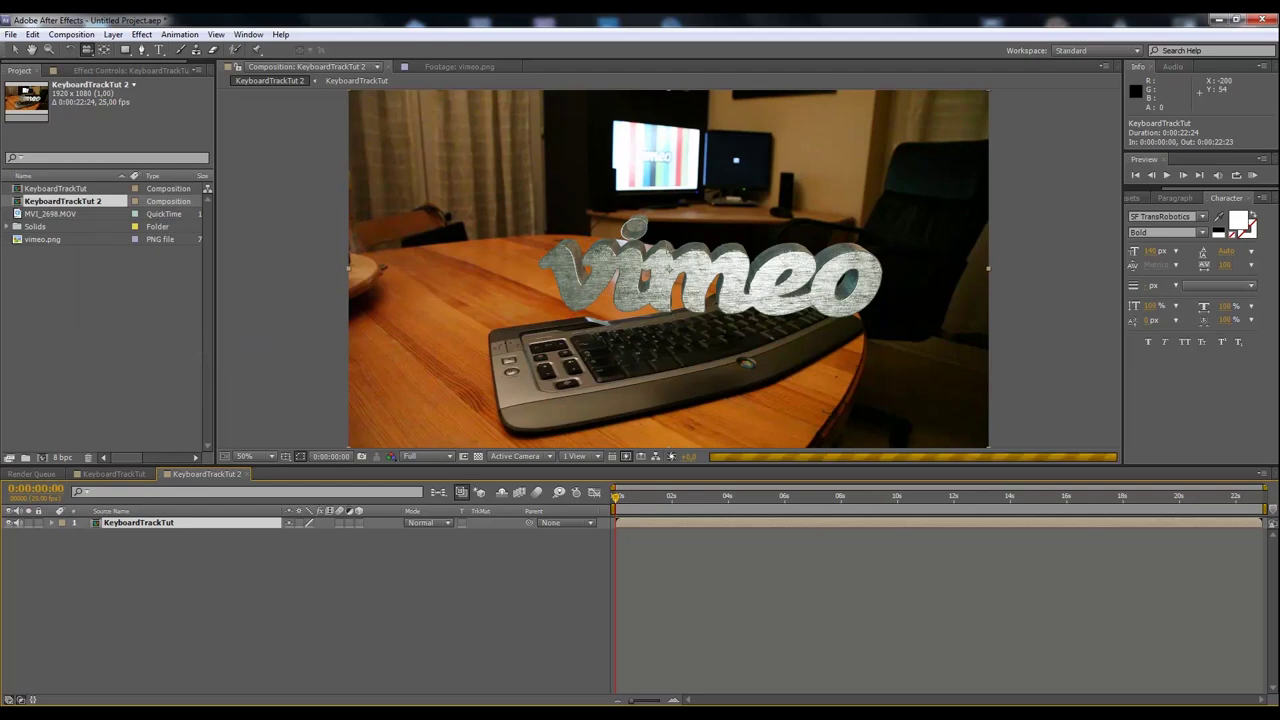
pyautogui.scroll(-1, 716, 280)
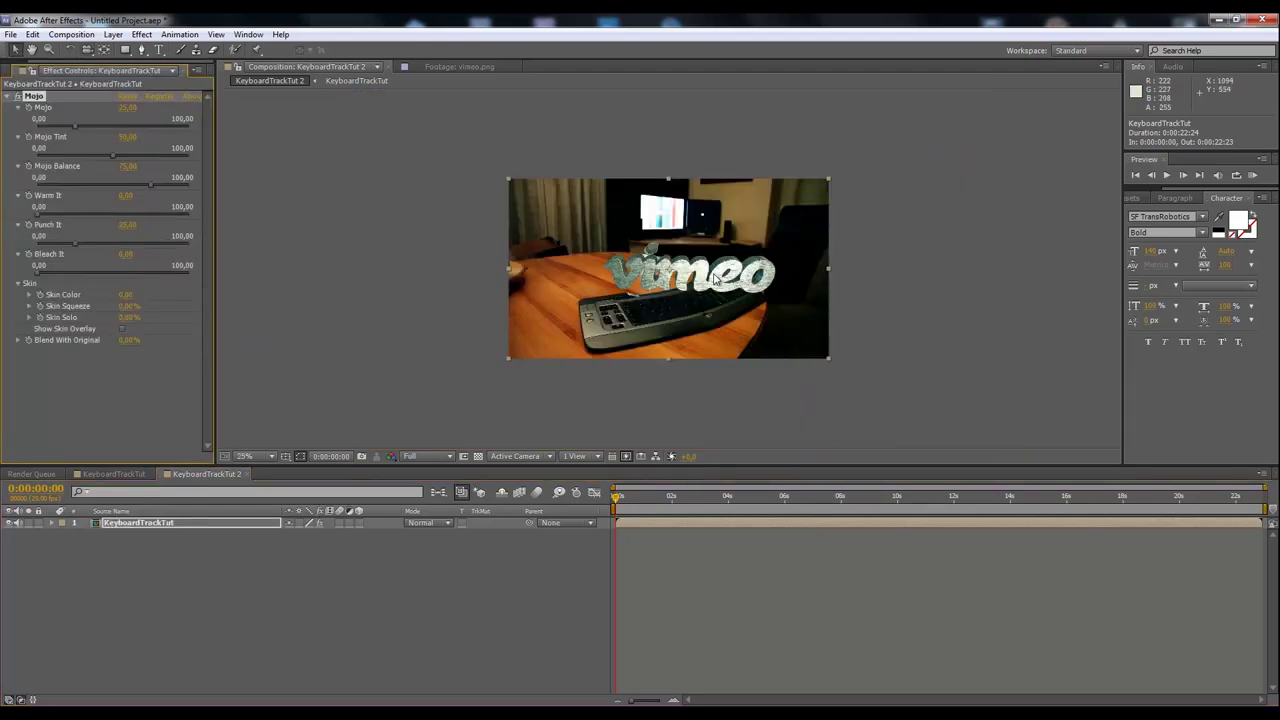
pyautogui.scroll(1, 730, 265)
pyautogui.scroll(-1, 675, 242)
pyautogui.scroll(1, 676, 243)
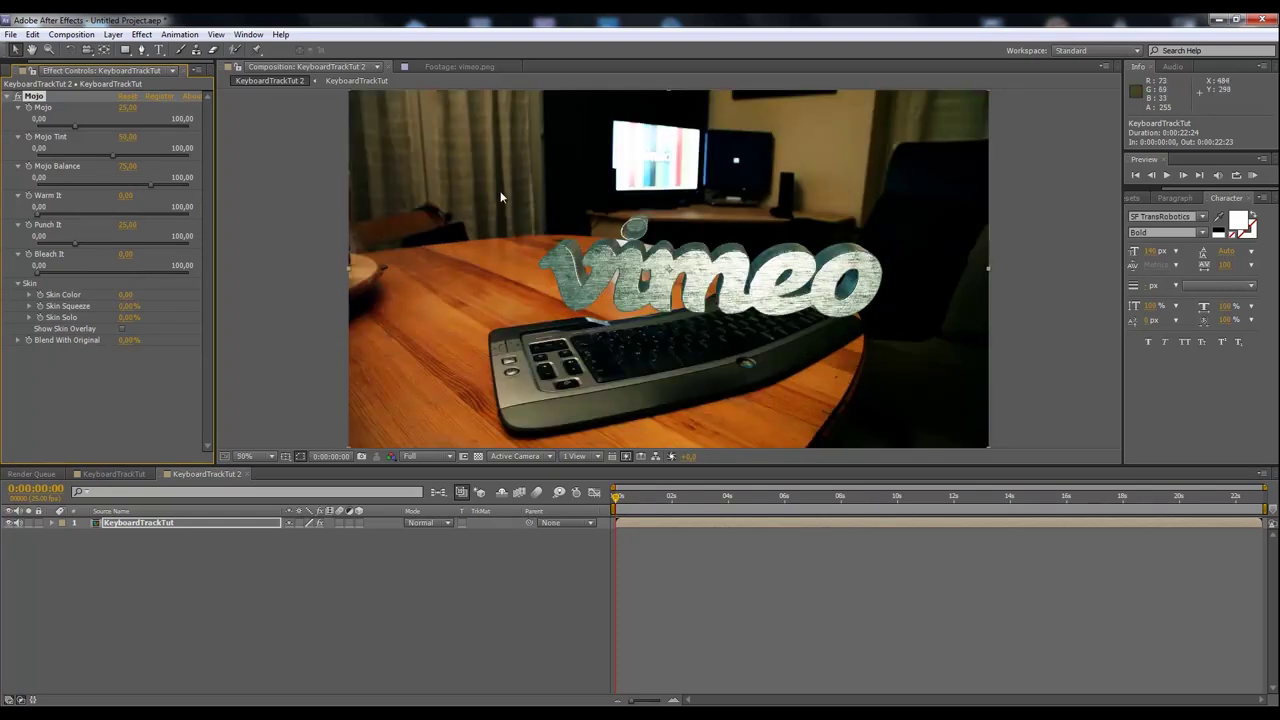
# Return to the KeyboardTrackTut composition, reveal Light 1's light options and open its Intensity value for editing.
pyautogui.click(112, 474)
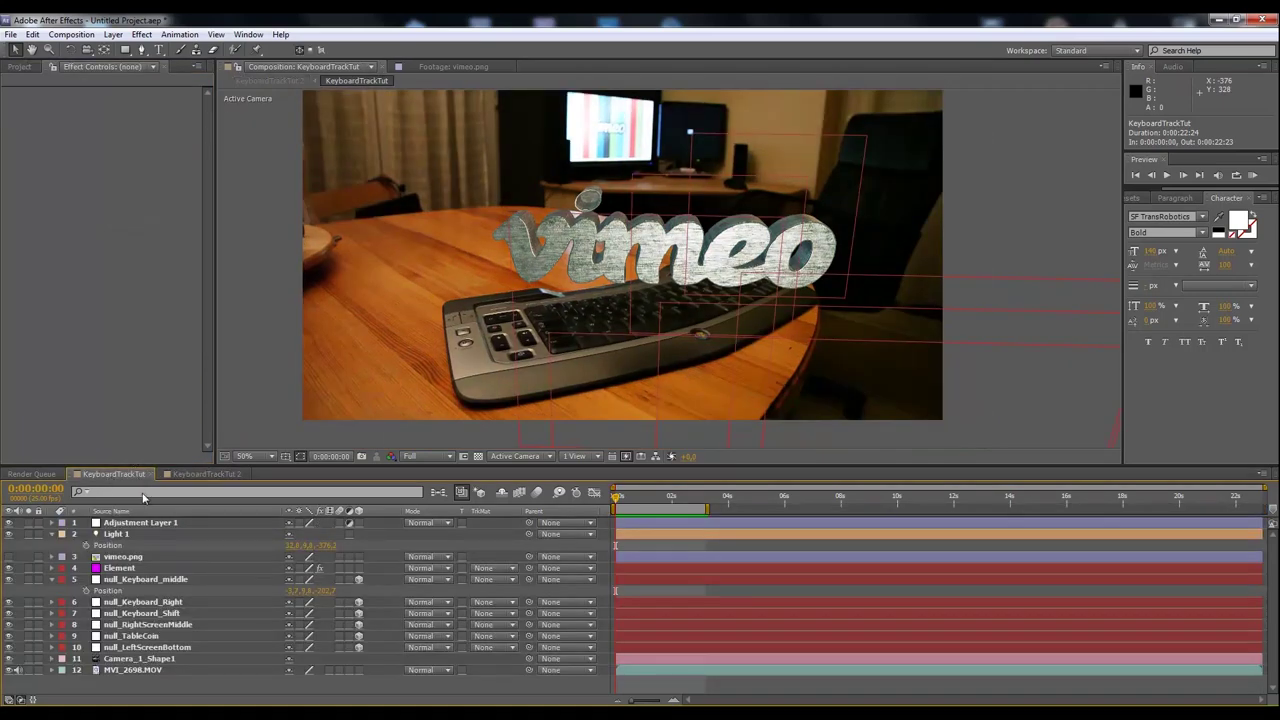
pyautogui.click(120, 535)
pyautogui.press('a')
pyautogui.press('a')
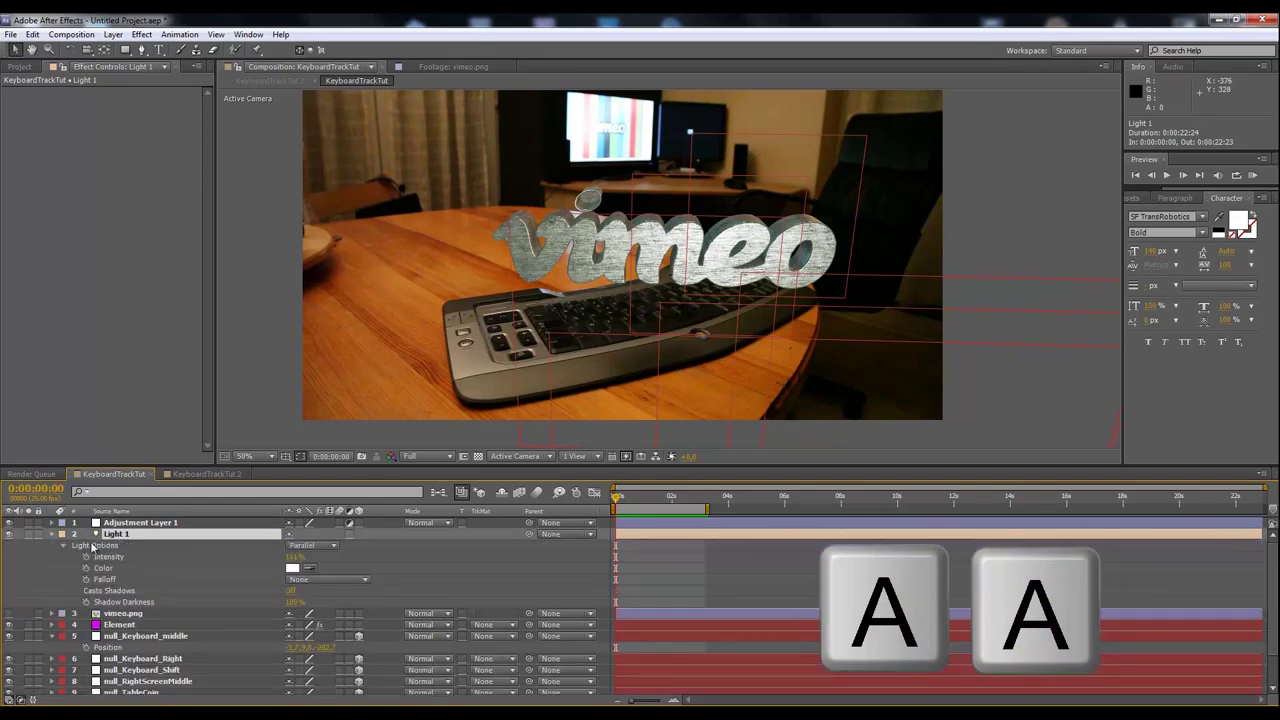
pyautogui.click(294, 557)
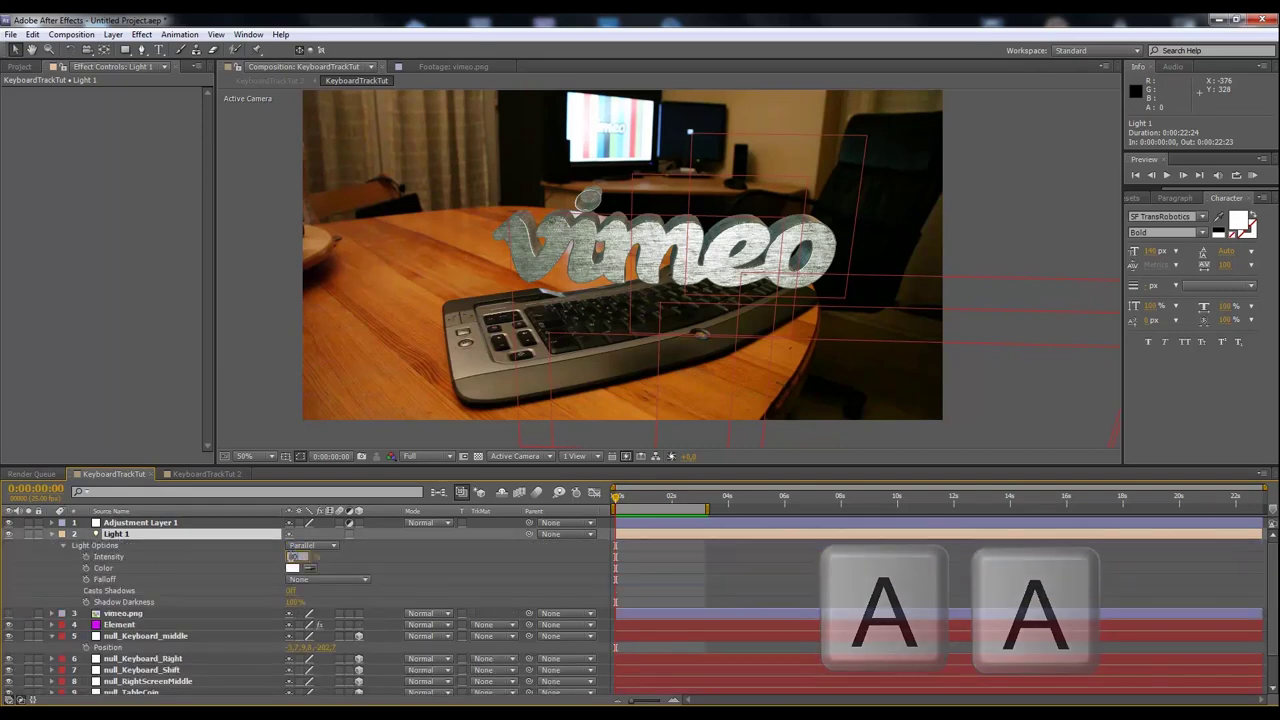
pyautogui.press('Return')
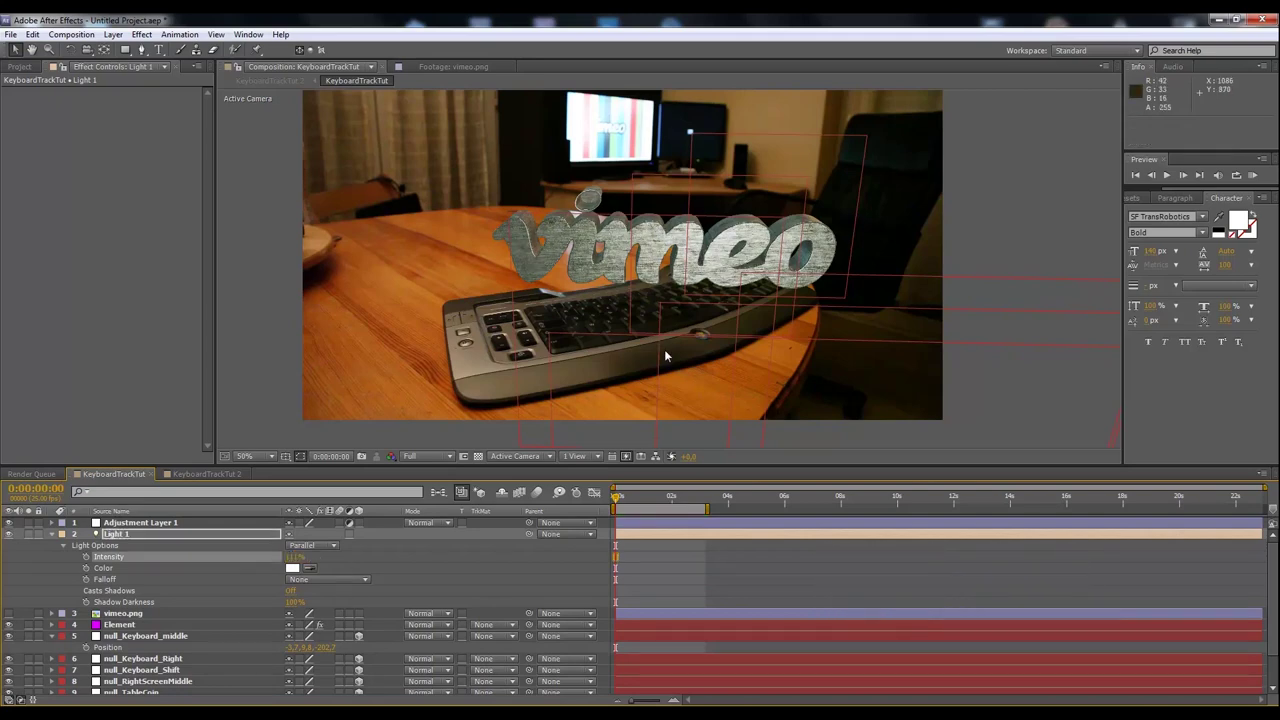
pyautogui.press(',')
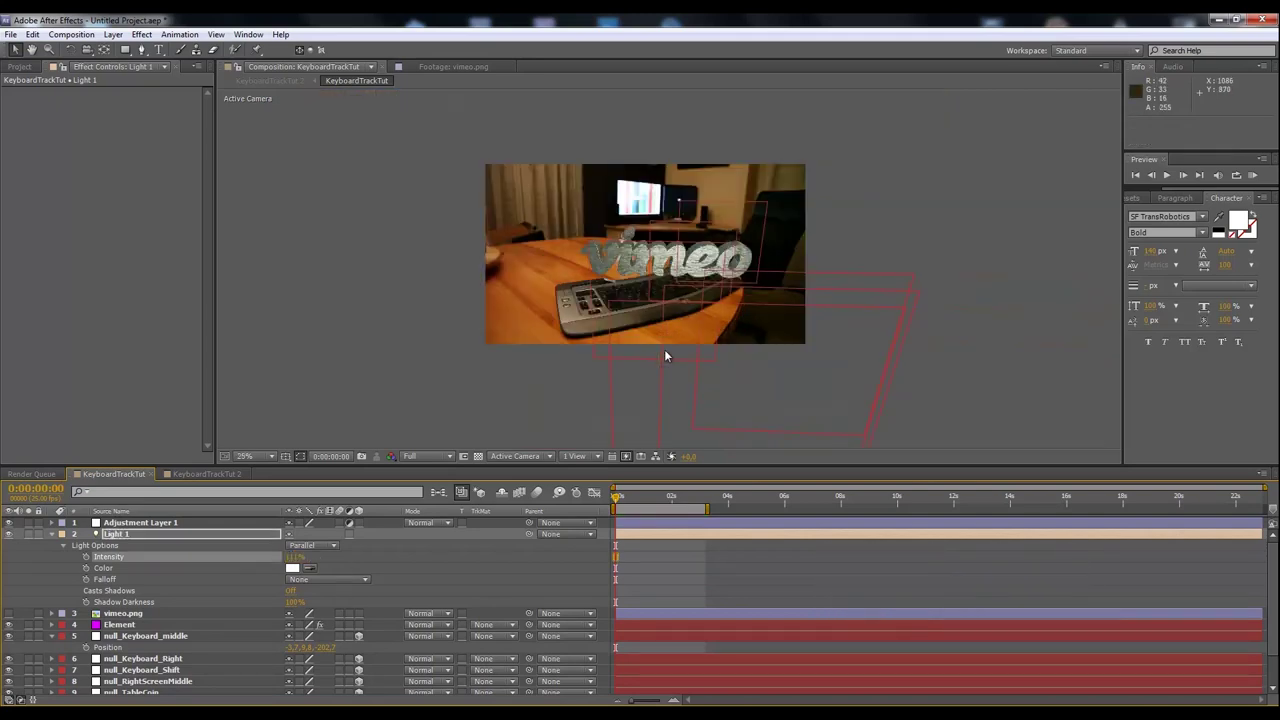
pyautogui.click(121, 536)
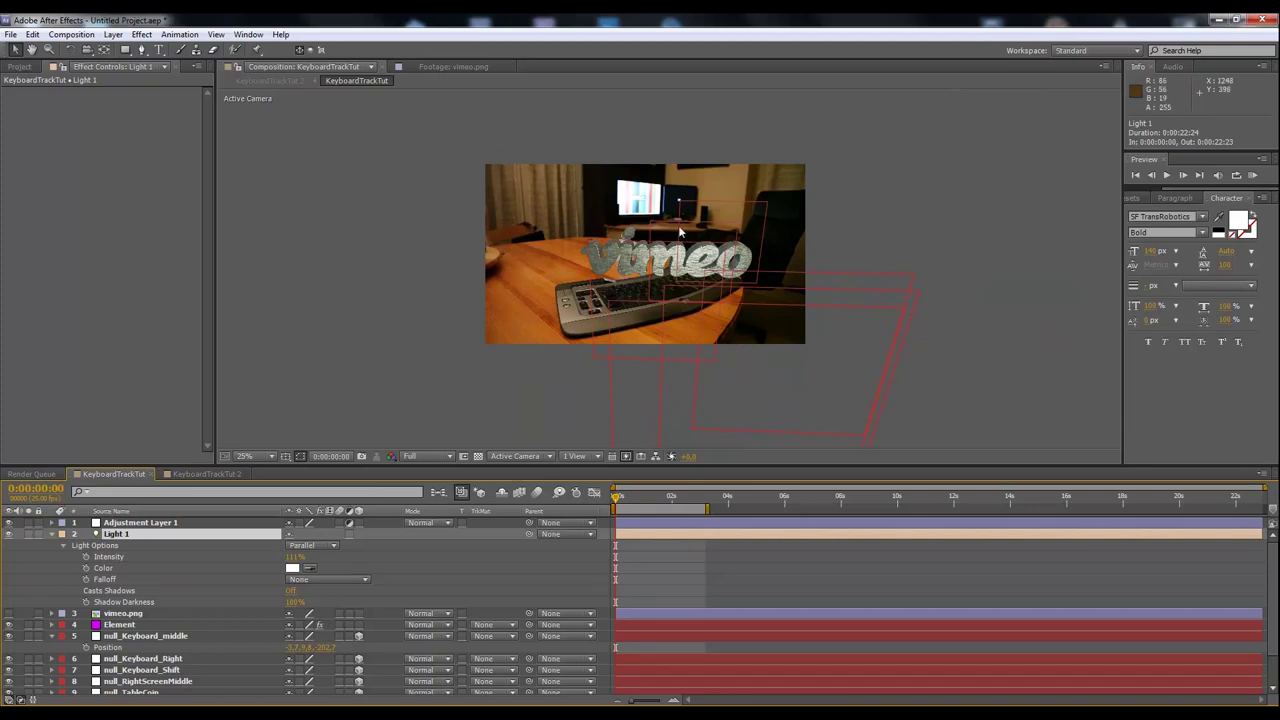
pyautogui.press('.')
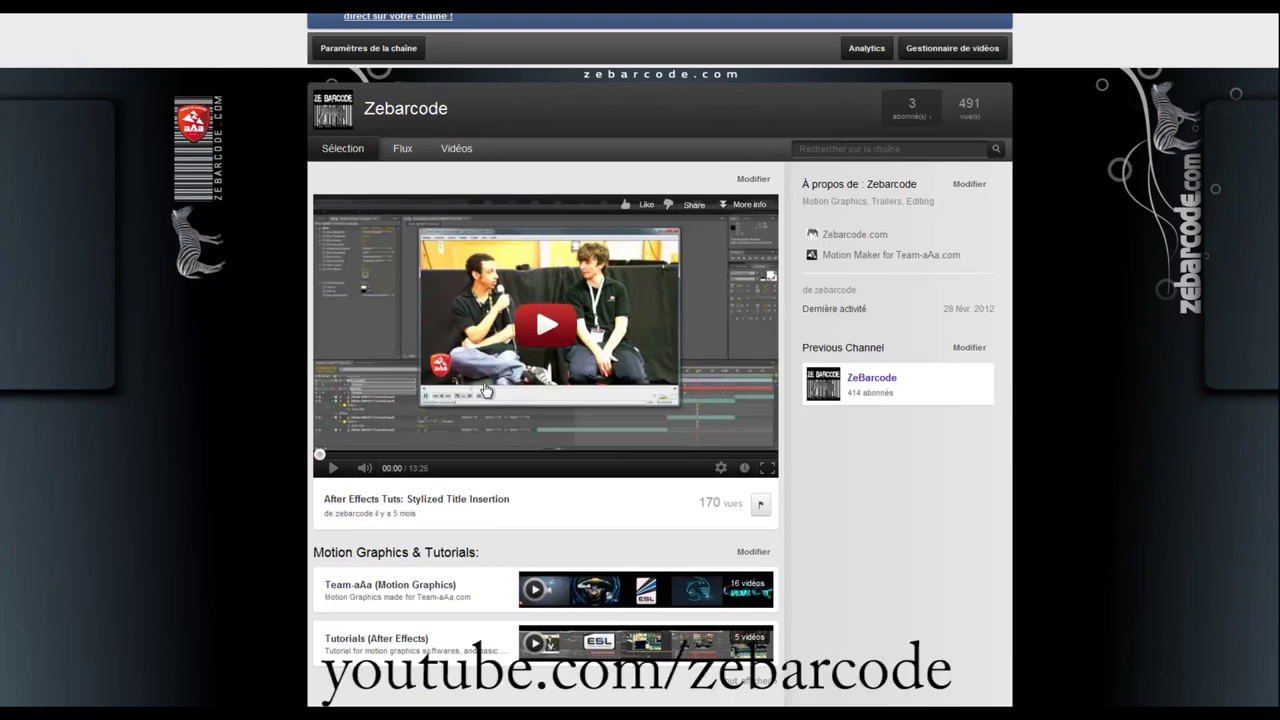
# Look through Zebarcode's YouTube channel and Facebook page in the web browser.
pyautogui.scroll(-2, 505, 380)
pyautogui.scroll(2, 525, 370)
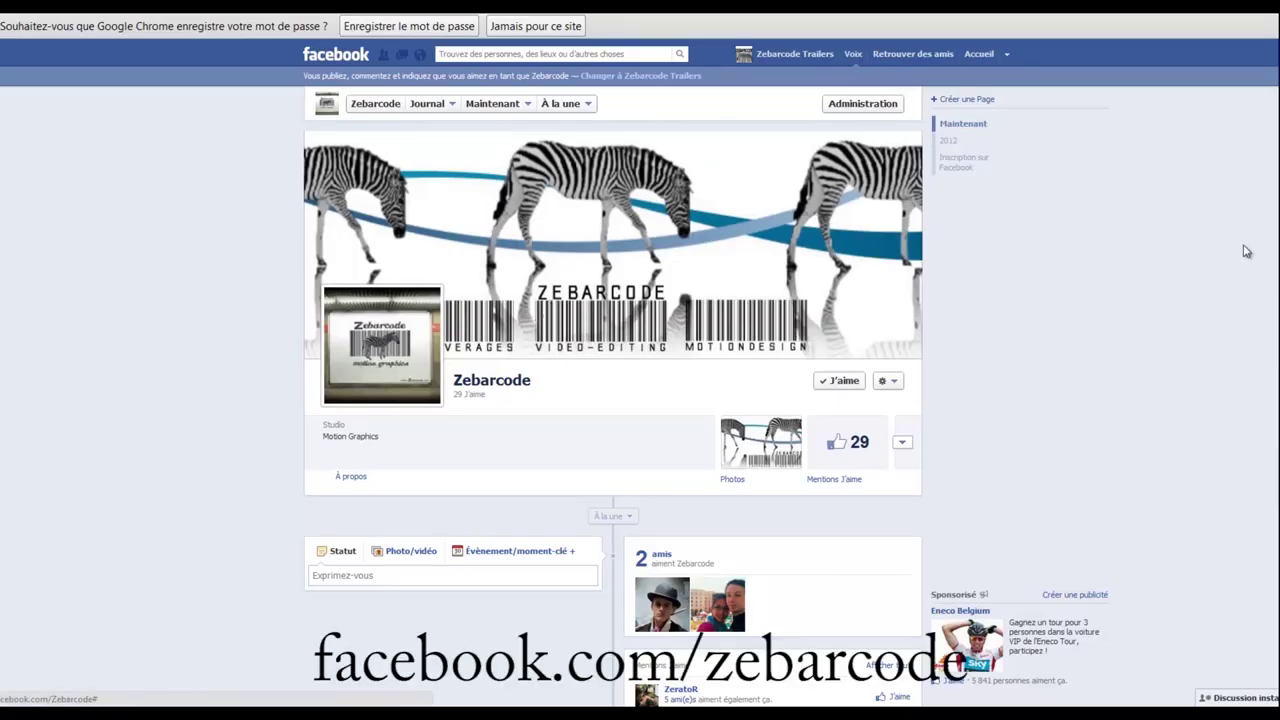
pyautogui.scroll(-2, 1246, 251)
pyautogui.scroll(2, 1200, 270)
pyautogui.scroll(-3, 1180, 449)
pyautogui.scroll(-3, 1180, 449)
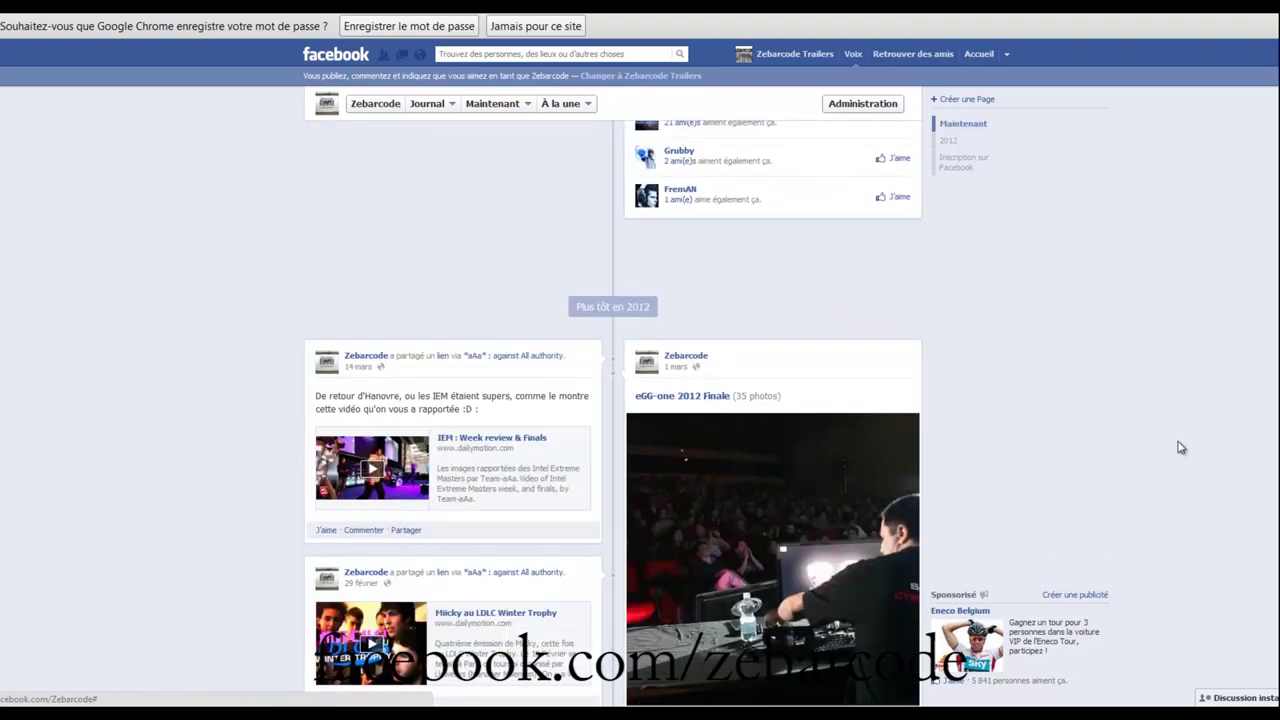
pyautogui.scroll(7, 1181, 448)
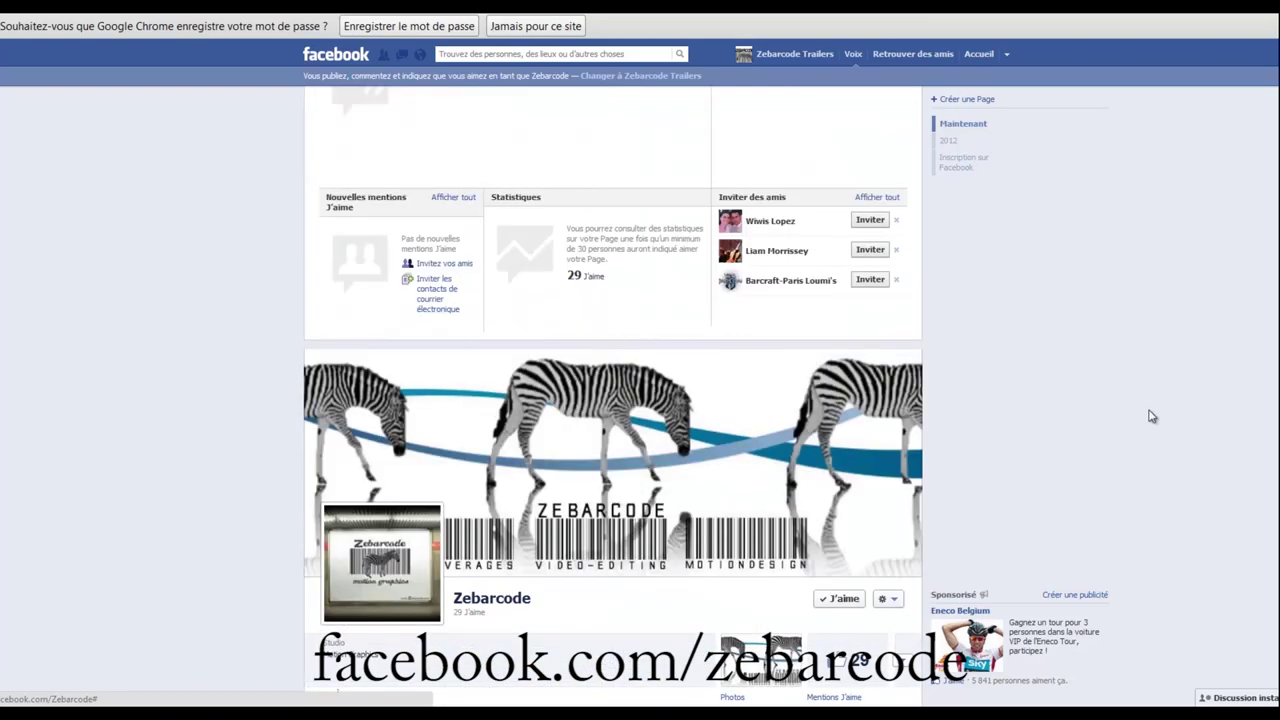
pyautogui.scroll(-3, 1143, 409)
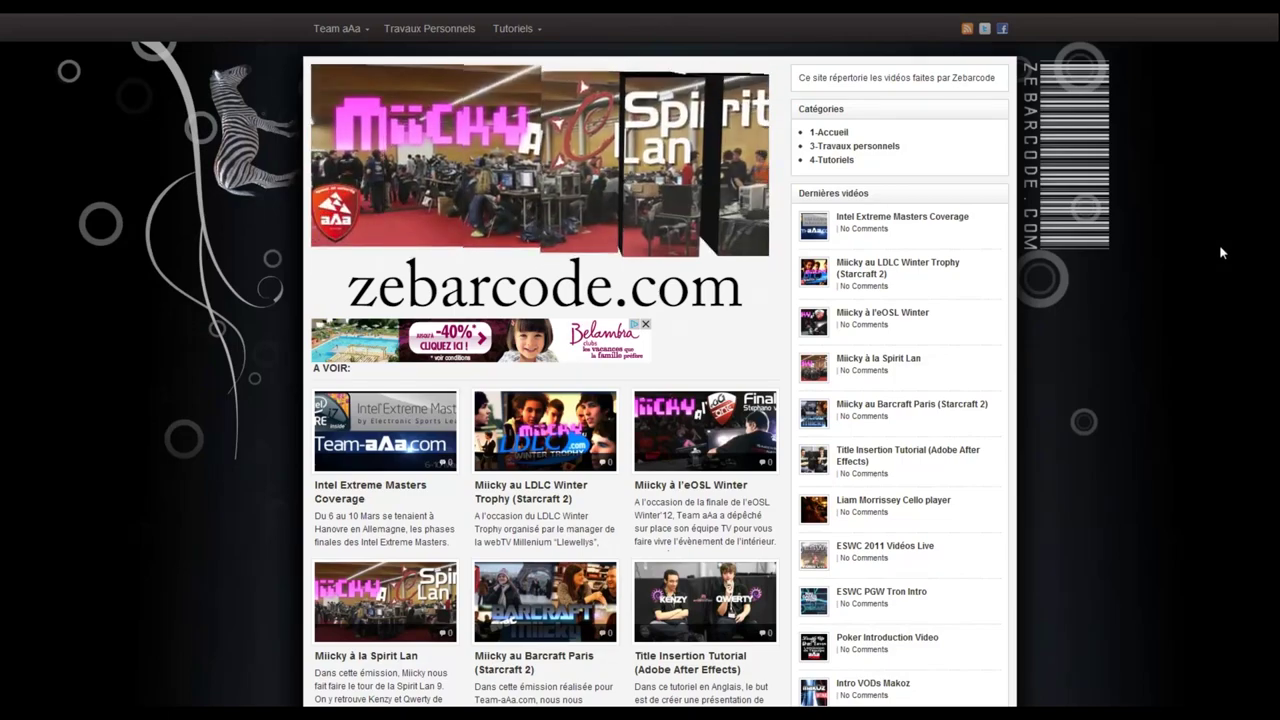
# Look through the featured and latest videos on the zebarcode.com home page.
pyautogui.scroll(-15, 1219, 244)
pyautogui.scroll(1, 1216, 246)
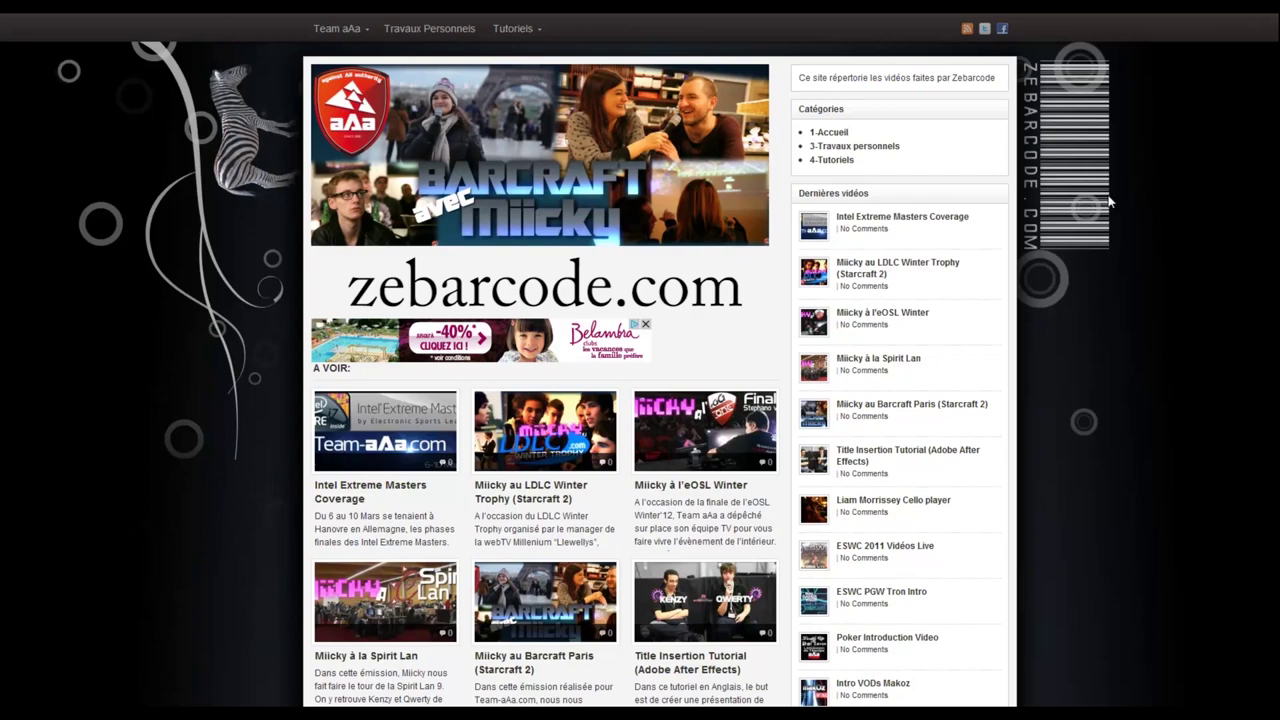
pyautogui.scroll(-3, 106, 225)
pyautogui.scroll(3, 106, 230)
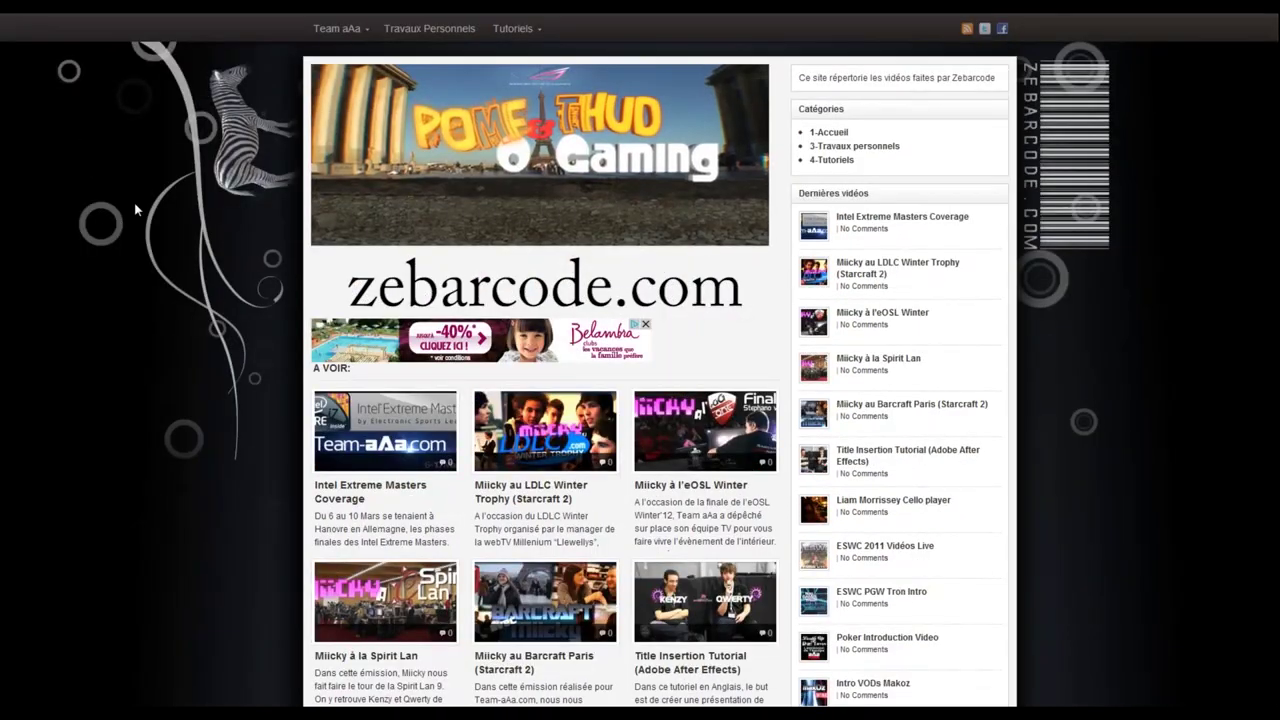